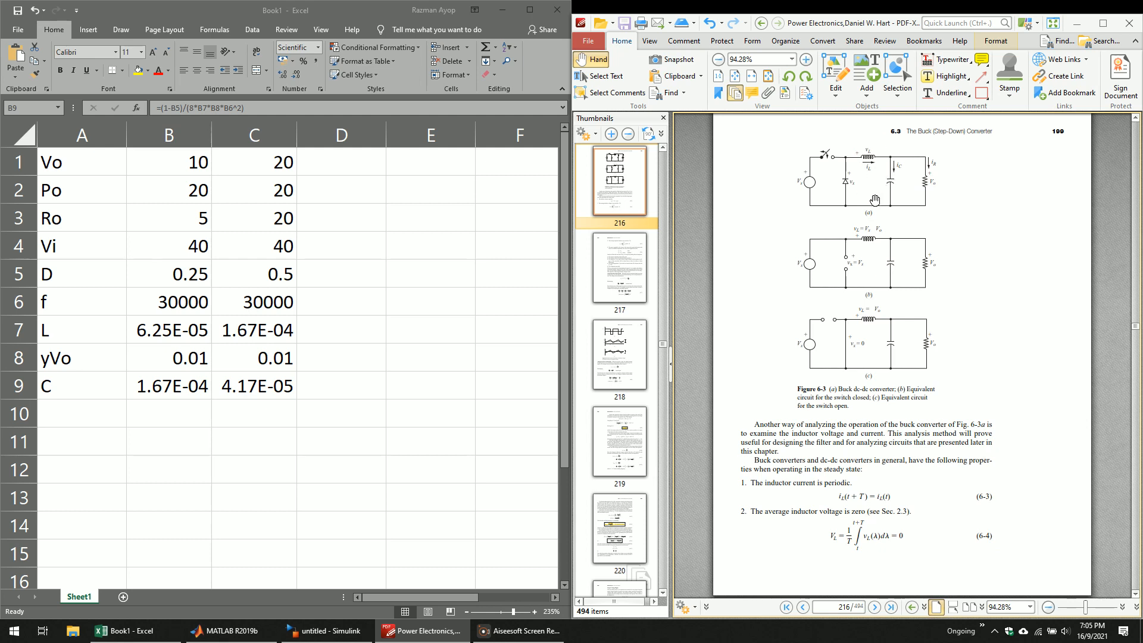
- Switch to the Excel sheet and compare the inductance and capacitance values of the two designs in rows 7 and 9
key("alt+Tab")
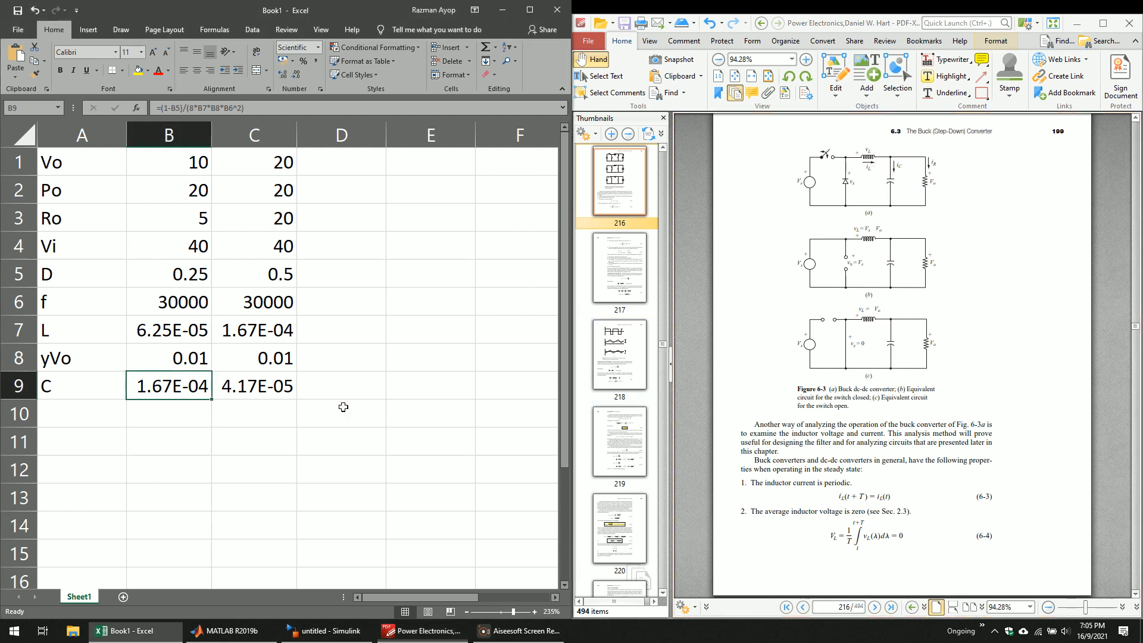
left_click_drag(152, 325, 253, 335)
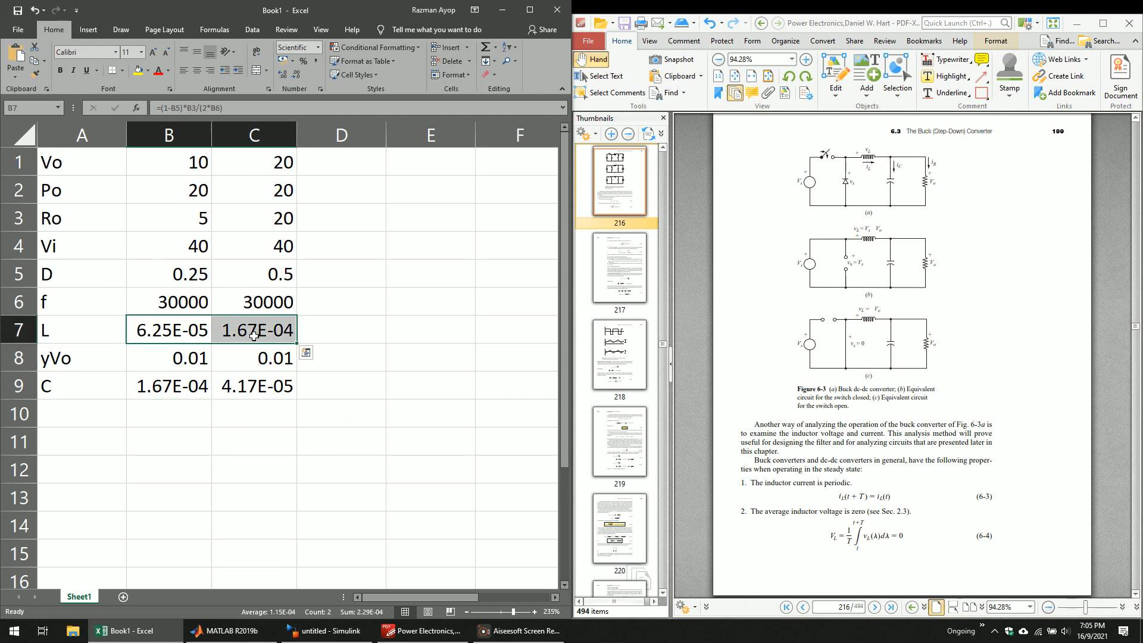
left_click_drag(179, 391, 262, 392)
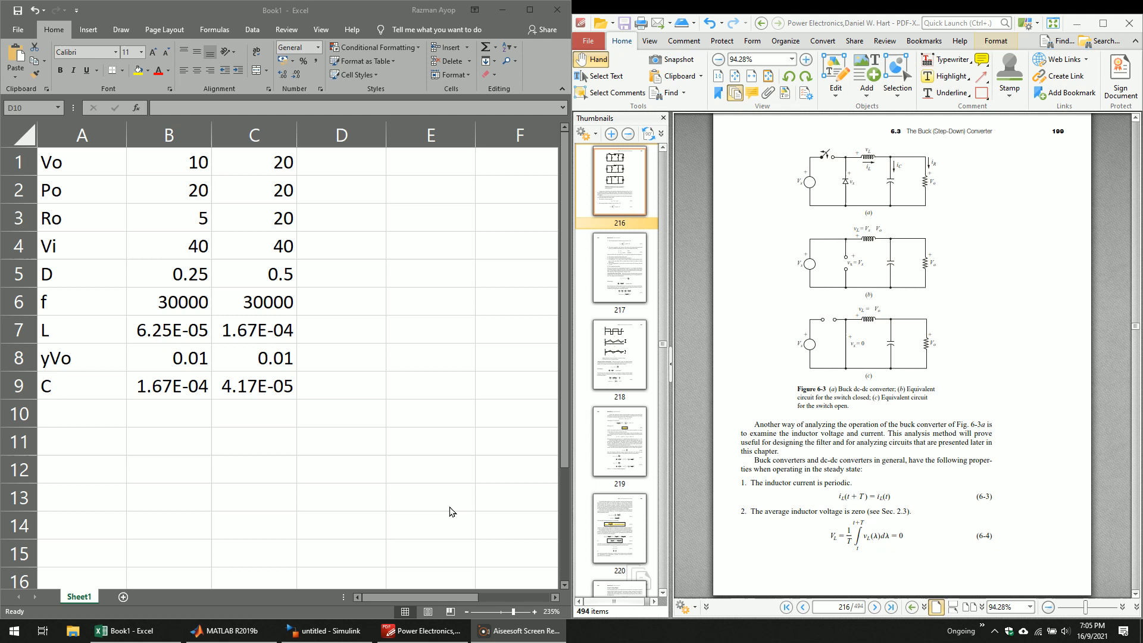
left_click(369, 402)
left_click(244, 335)
left_click(102, 335)
left_click_drag(151, 337, 251, 338)
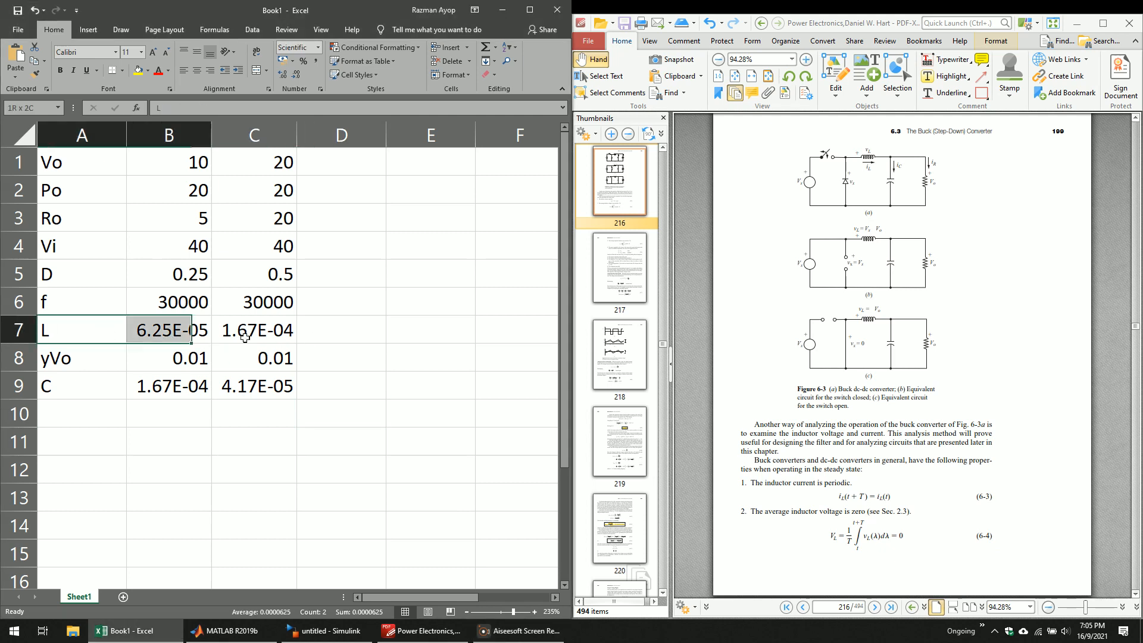
left_click_drag(312, 396, 224, 394)
left_click(69, 394)
left_click_drag(230, 330, 57, 338)
- Find the minimum-inductance equation (6-14) in the textbook PDF and review the L values in B7 and C7 against it
scroll(736, 547, "up", 10)
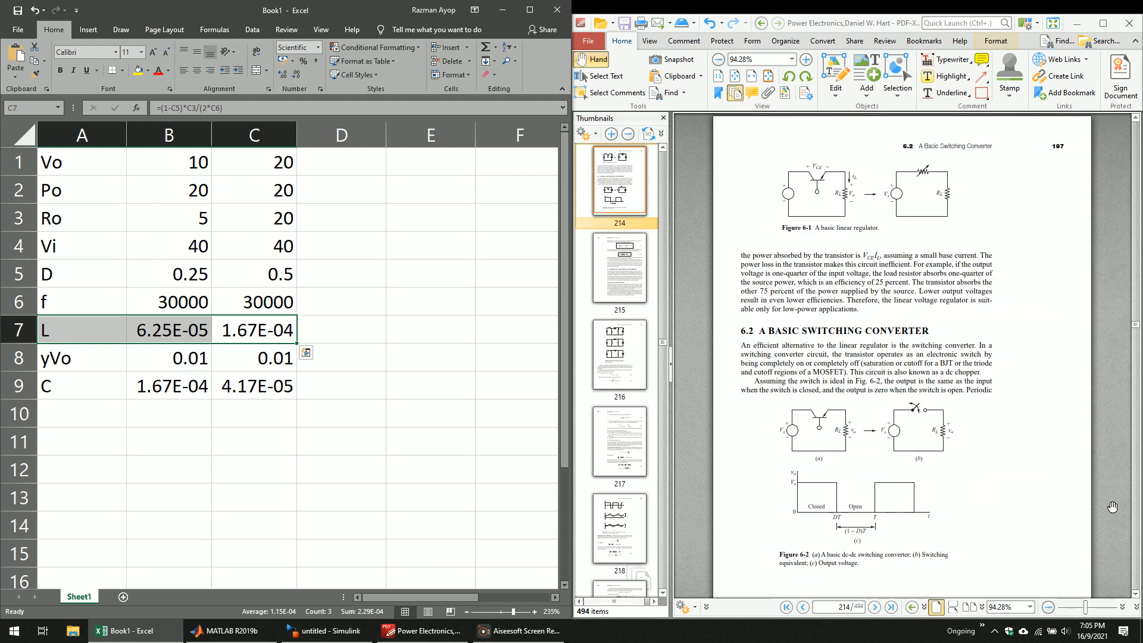
scroll(1111, 506, "down", 20)
scroll(1095, 506, "down", 15)
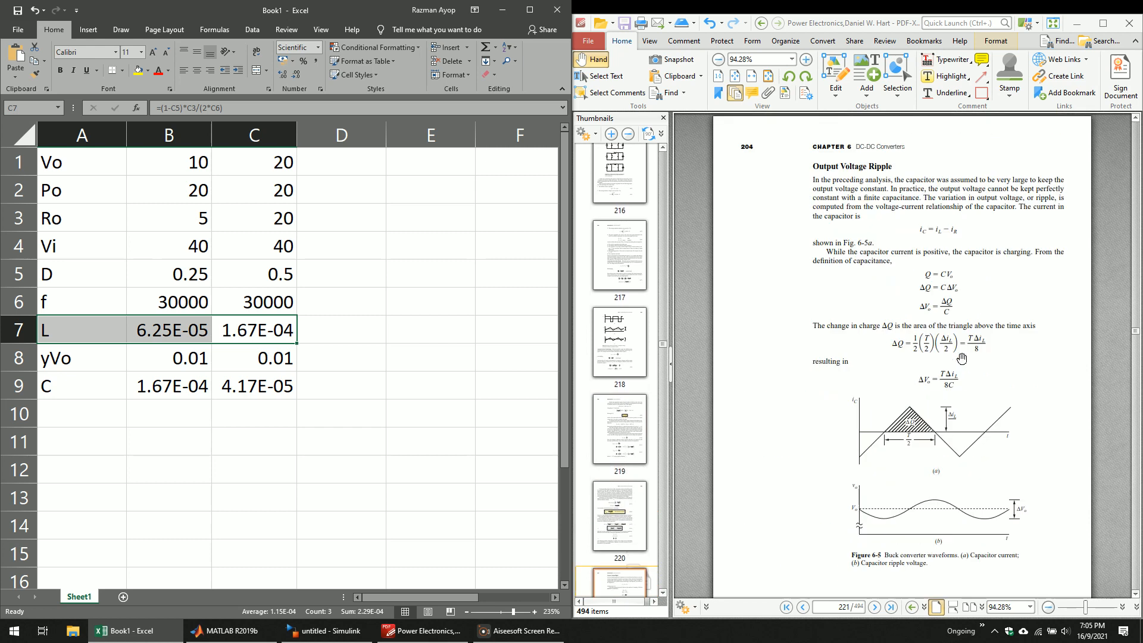
scroll(961, 358, "up", 3)
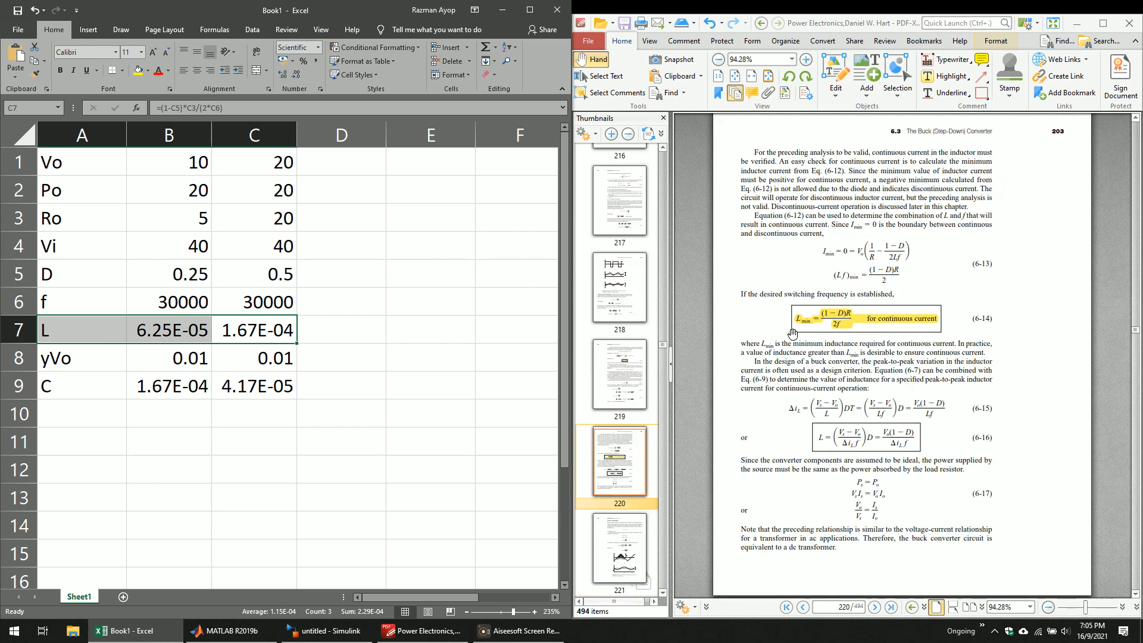
left_click(201, 341)
left_click(240, 337)
left_click(156, 336)
left_click(248, 335)
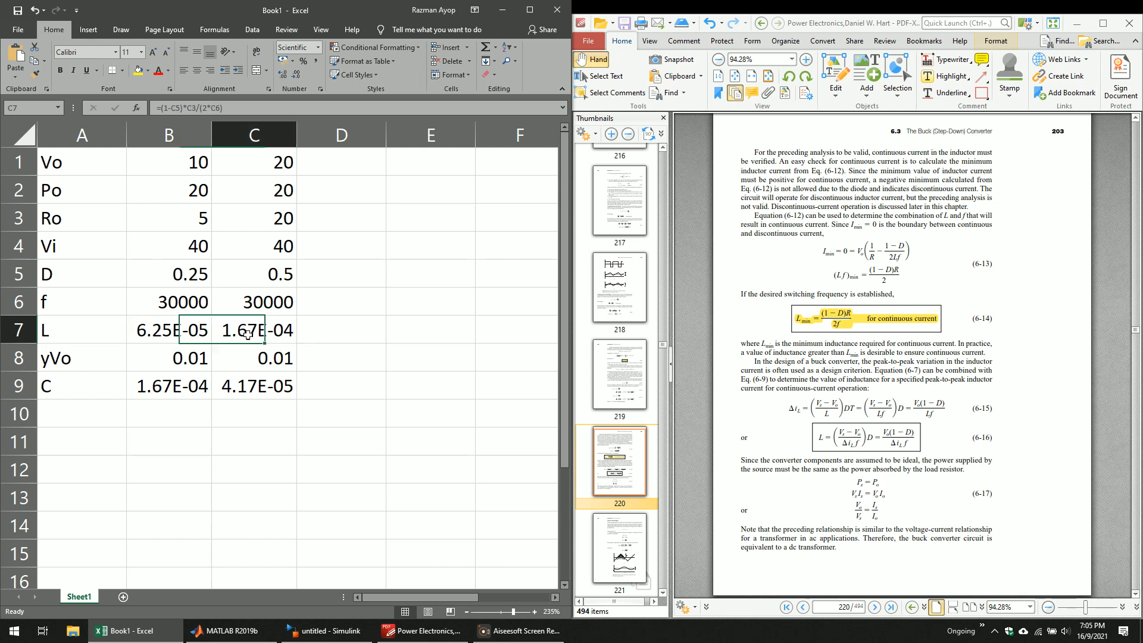
- Enter a MAX formula in D7 over the inductance values in B7:C7
left_click(324, 336)
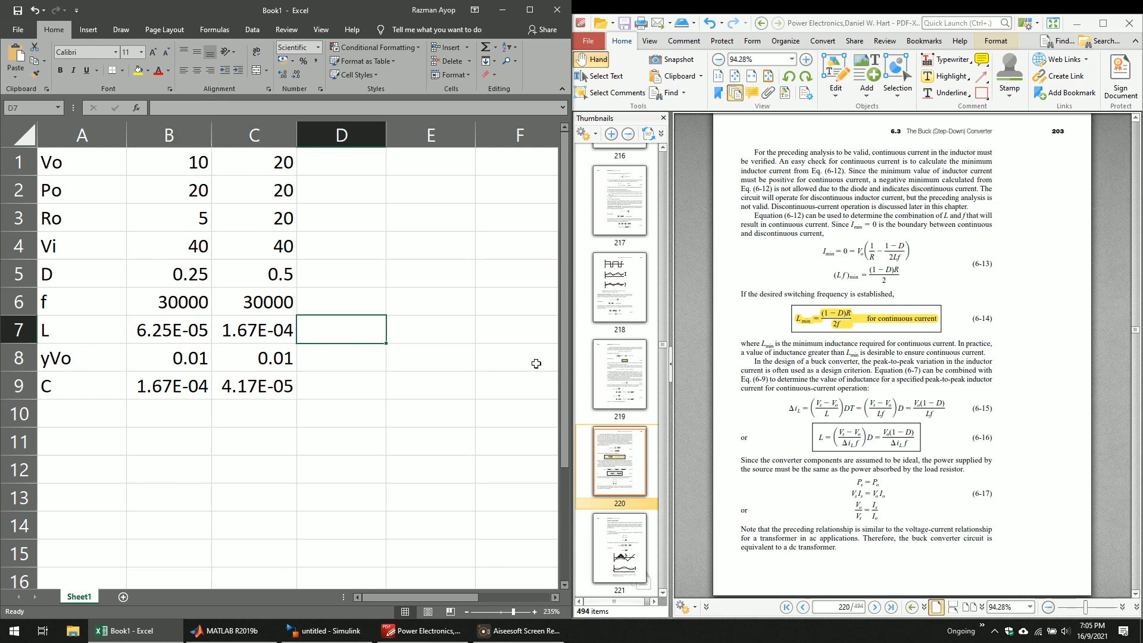
type("=max")
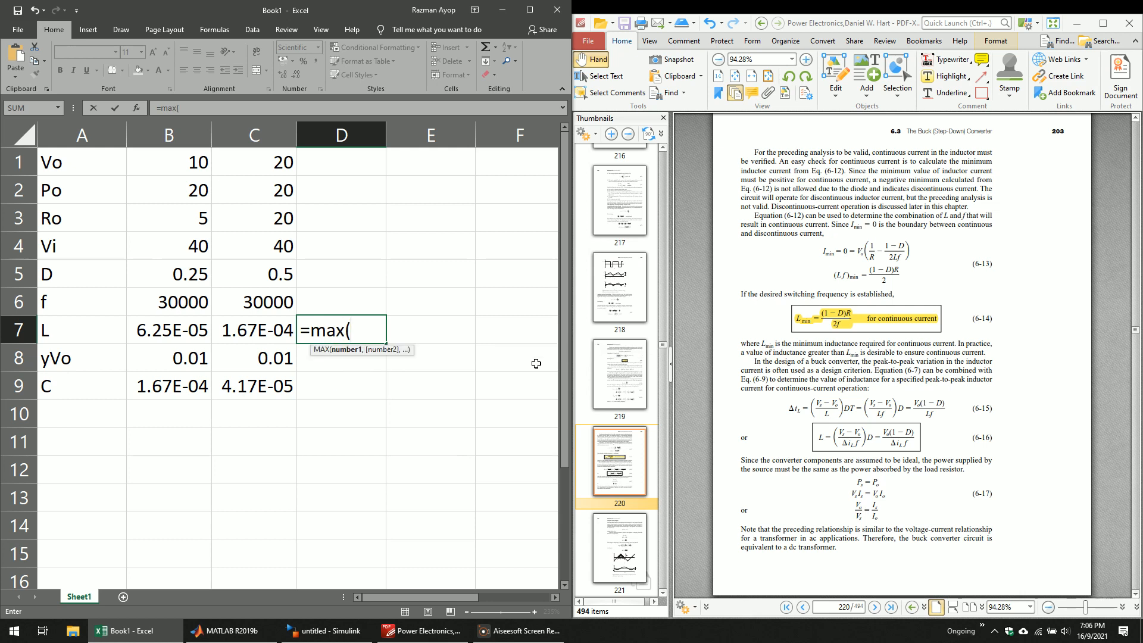
type("(")
left_click_drag(143, 318, 234, 328)
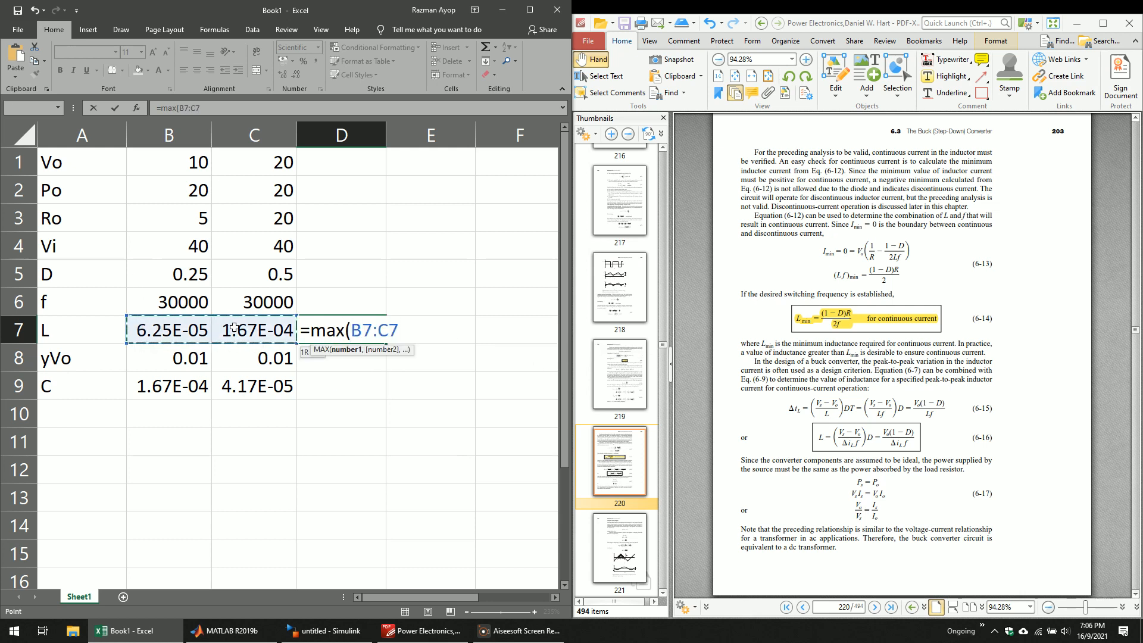
key("Return")
left_click(376, 337)
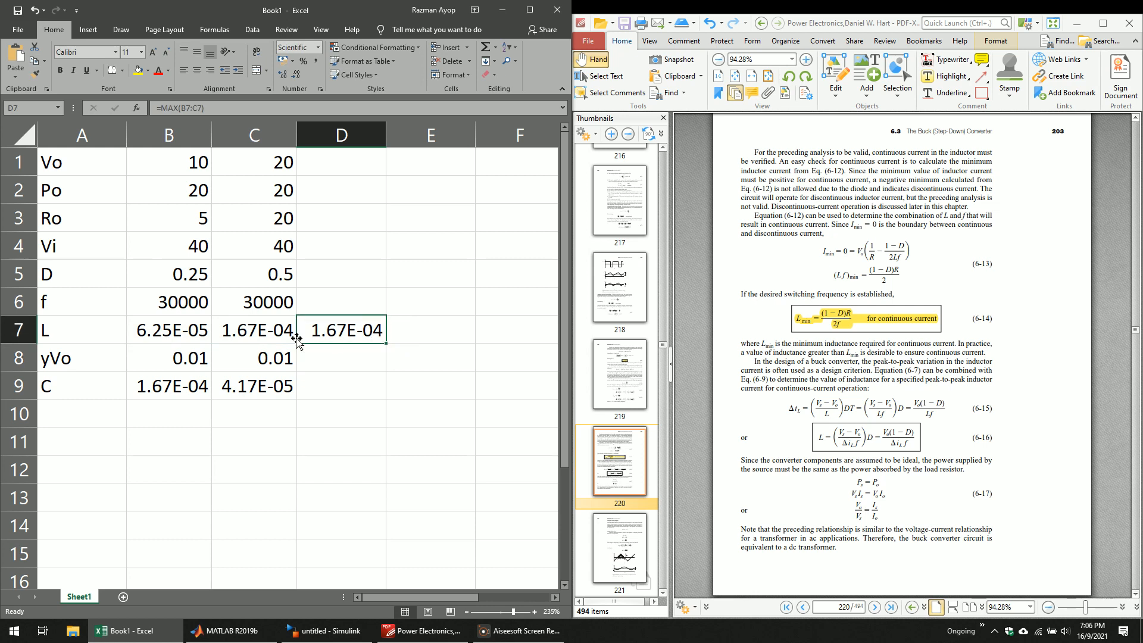
- Enter a MAX formula in D9 over the capacitance values in B9:C9
left_click(272, 332)
left_click(360, 338)
left_click(309, 394)
type("=")
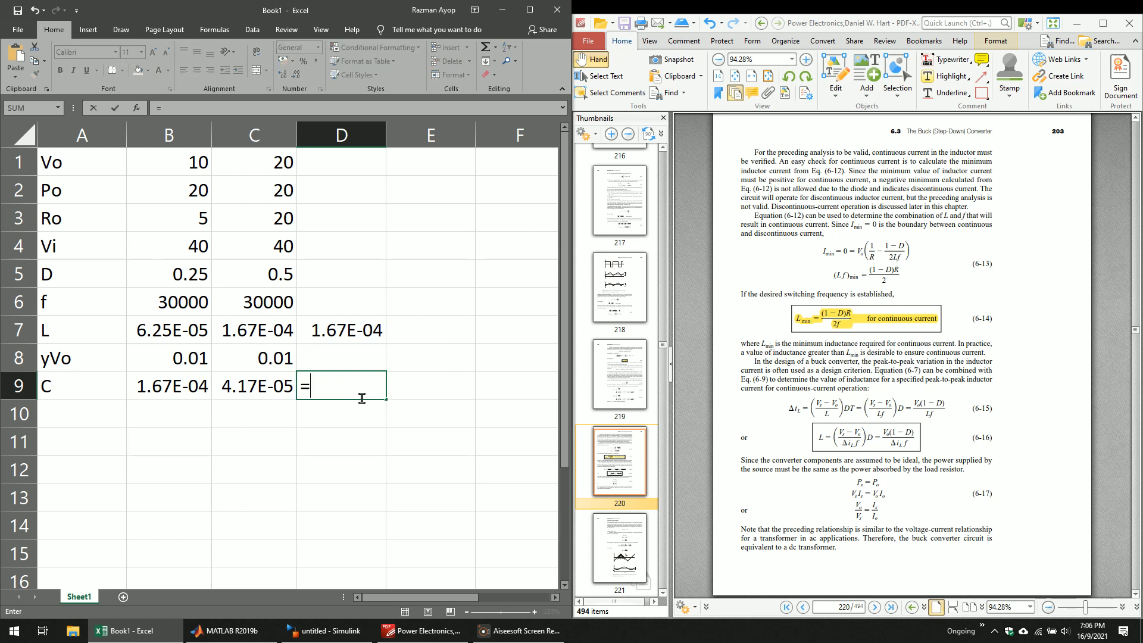
type("max(")
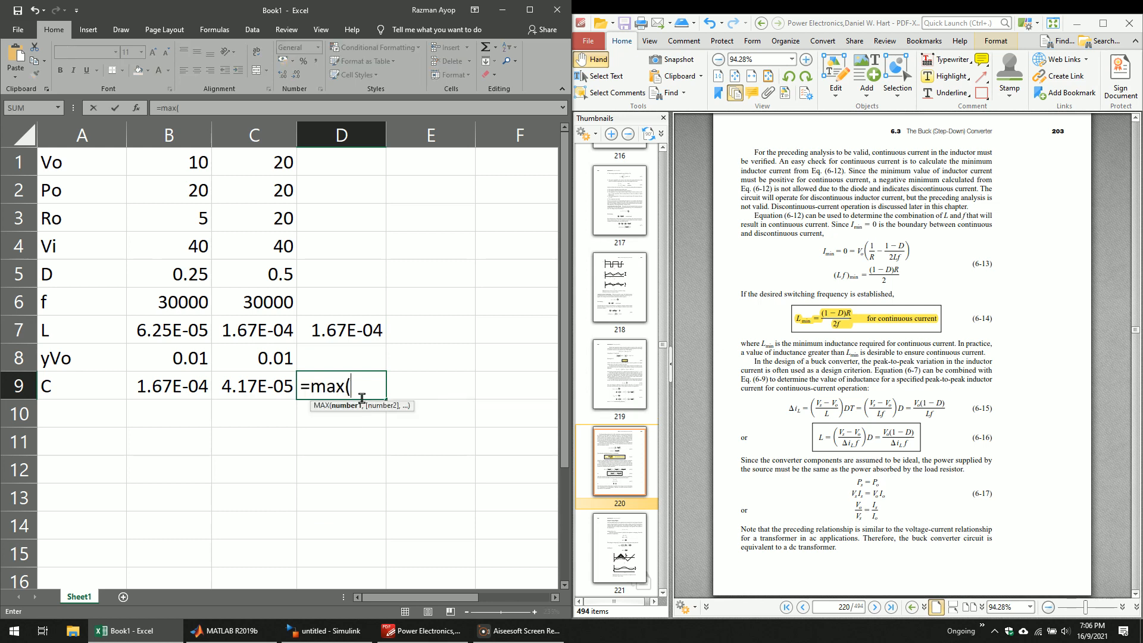
left_click_drag(169, 381, 253, 384)
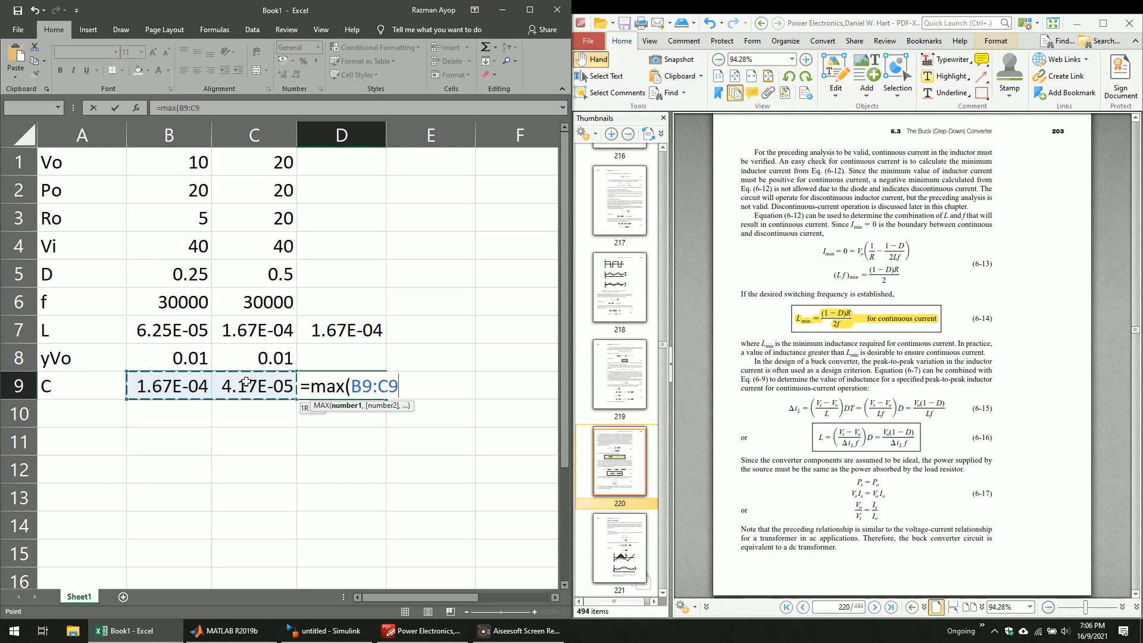
key("Return")
left_click(320, 390)
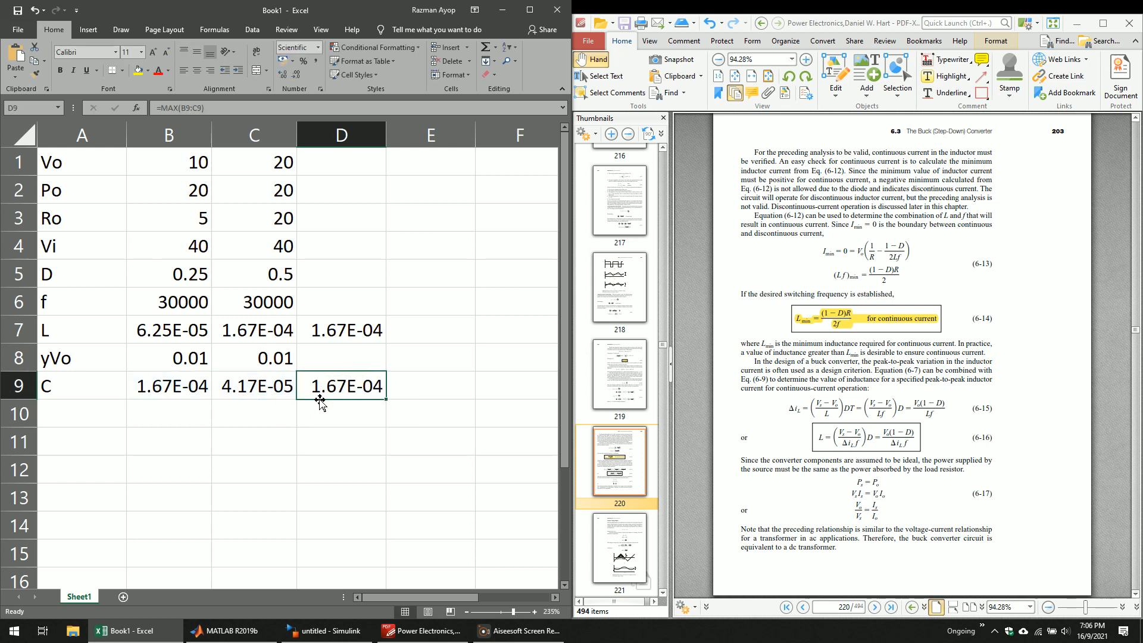
- Review the load resistances, duty cycles and the selected L and C values in column D
left_click(158, 384)
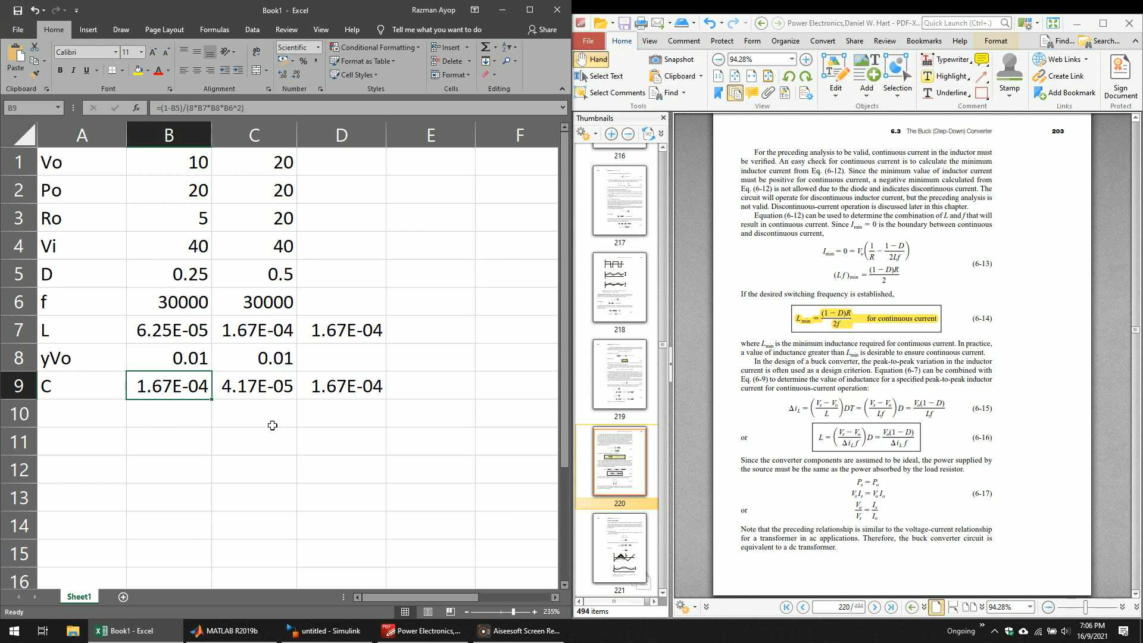
left_click(480, 388)
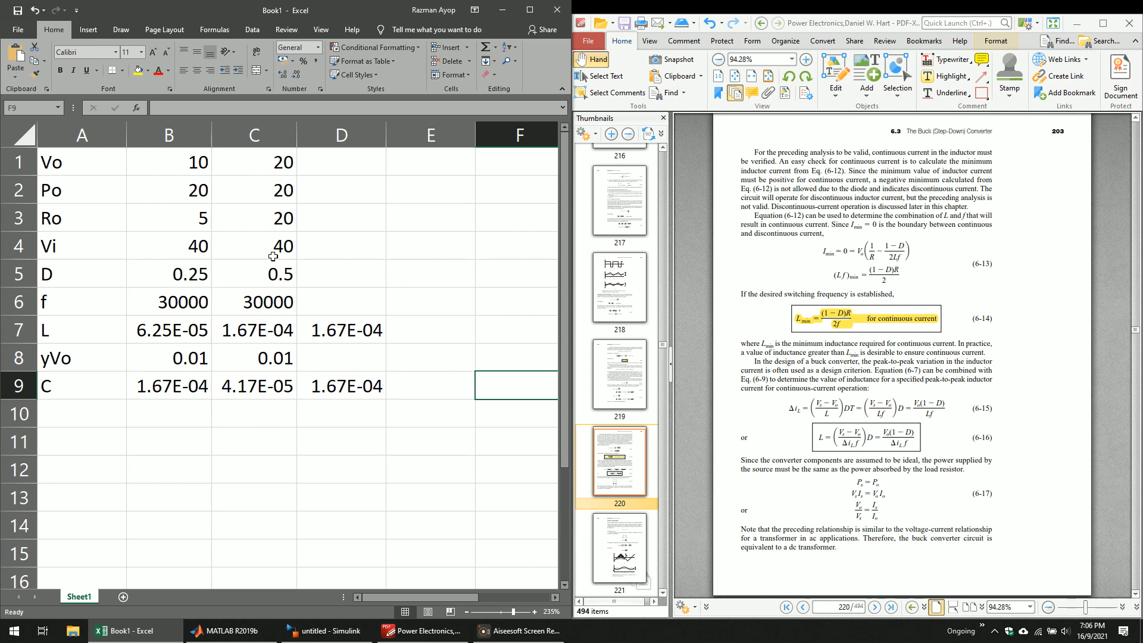
left_click_drag(188, 207, 282, 225)
left_click(282, 222)
left_click_drag(271, 269, 178, 271)
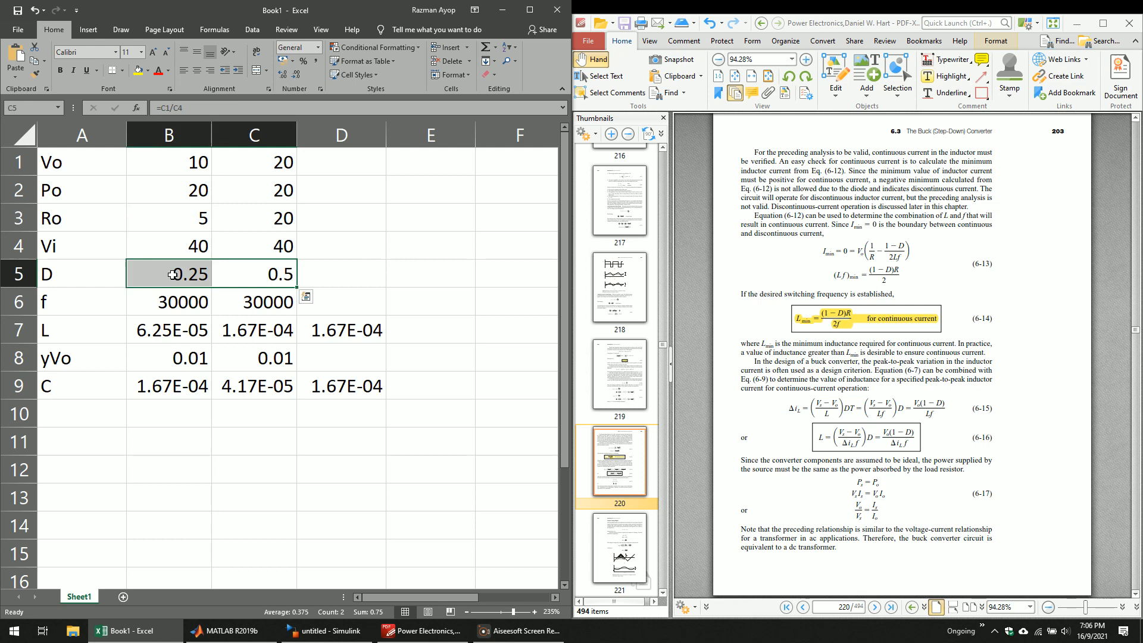
left_click_drag(341, 330, 332, 403)
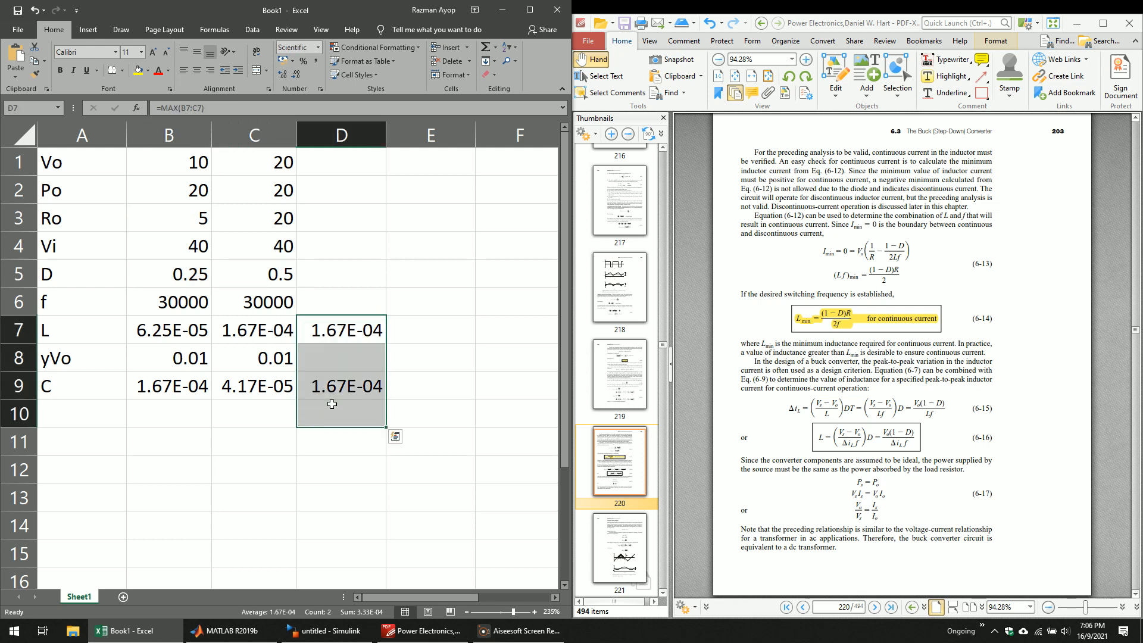
left_click(430, 414)
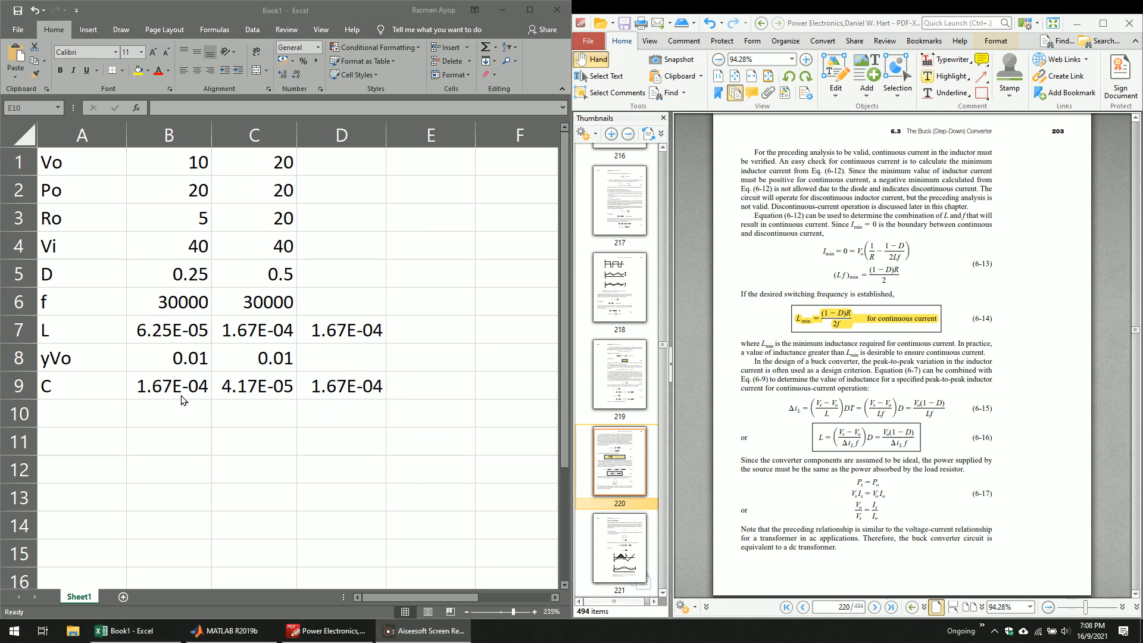
- Switch to MATLAB, create a blank Simulink model and tile its window on the right half of the screen
mouse_move(219, 634)
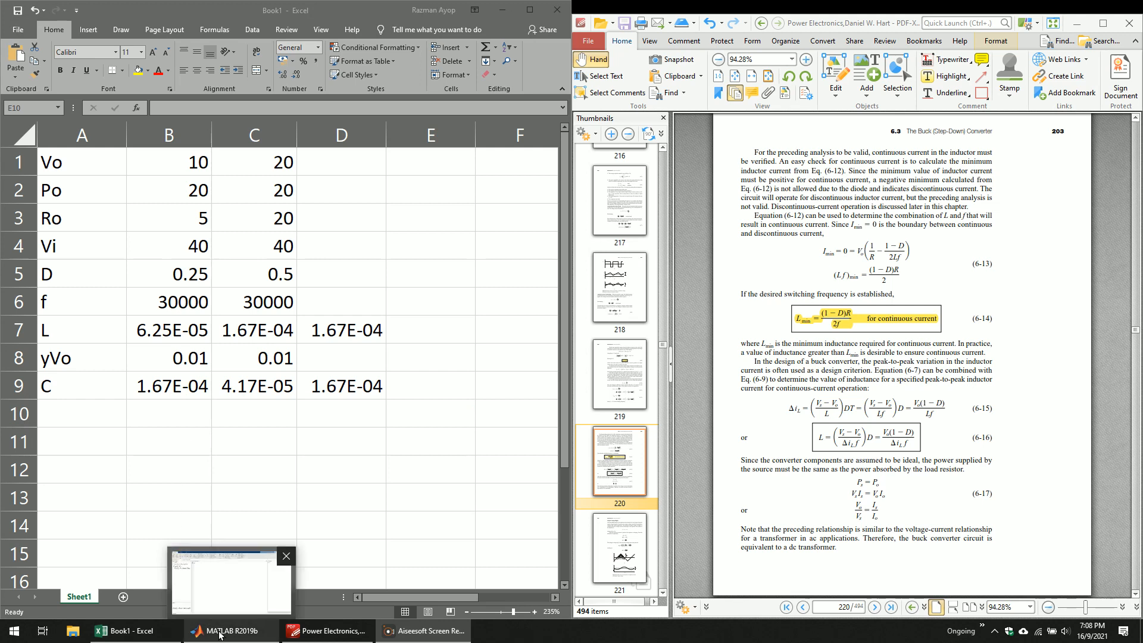
left_click(232, 635)
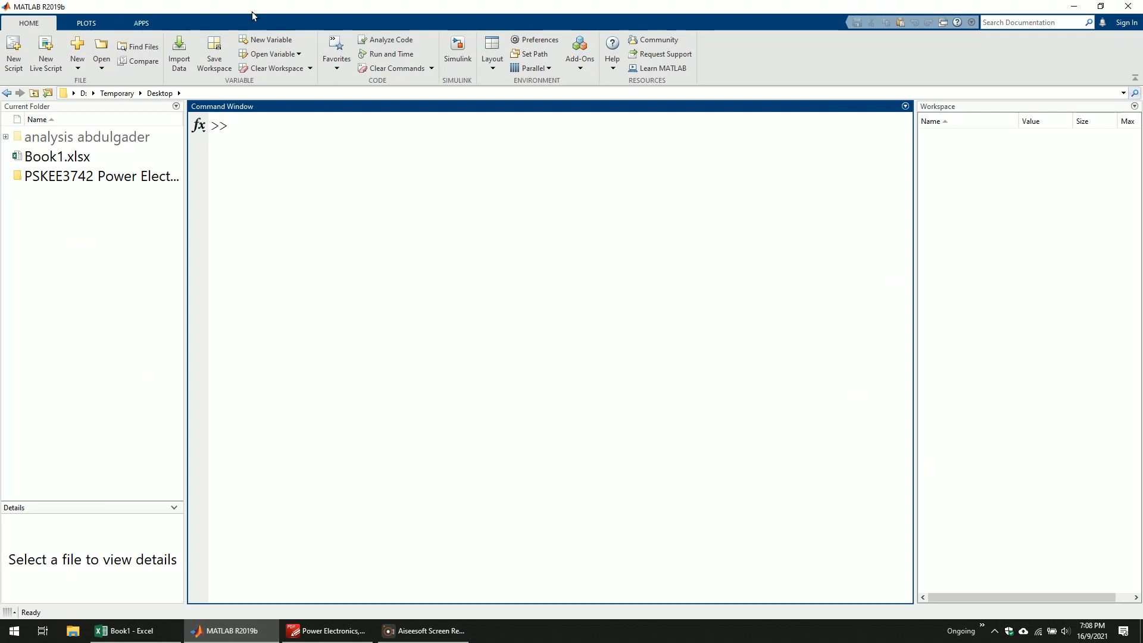
left_click(463, 56)
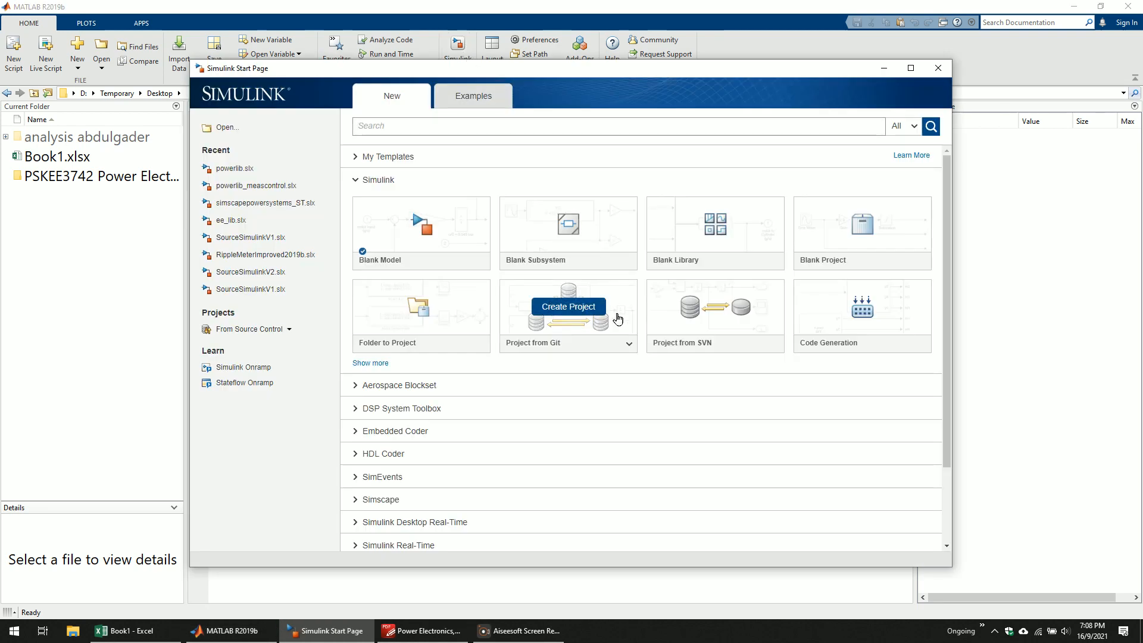
mouse_move(441, 229)
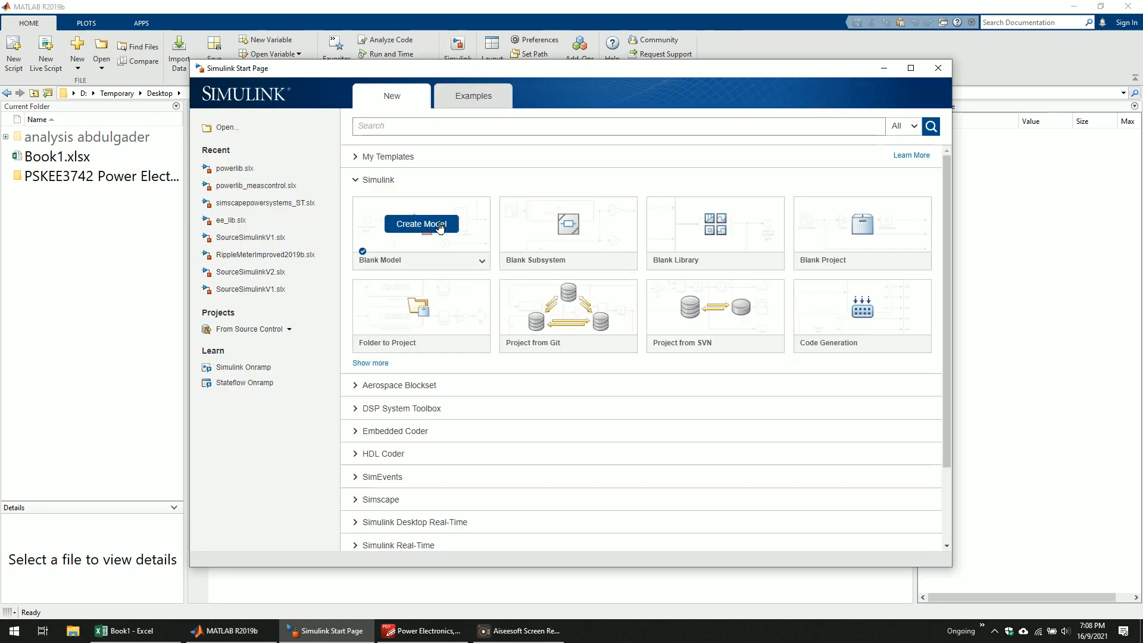
left_click(439, 225)
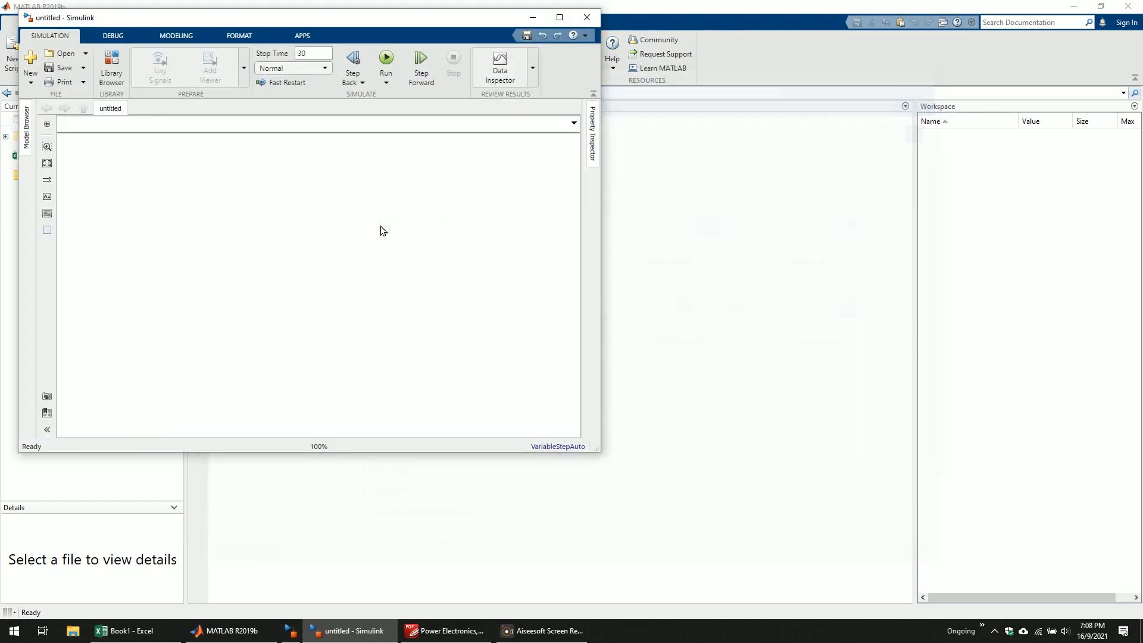
left_click_drag(357, 25, 1142, 156)
left_click(901, 198)
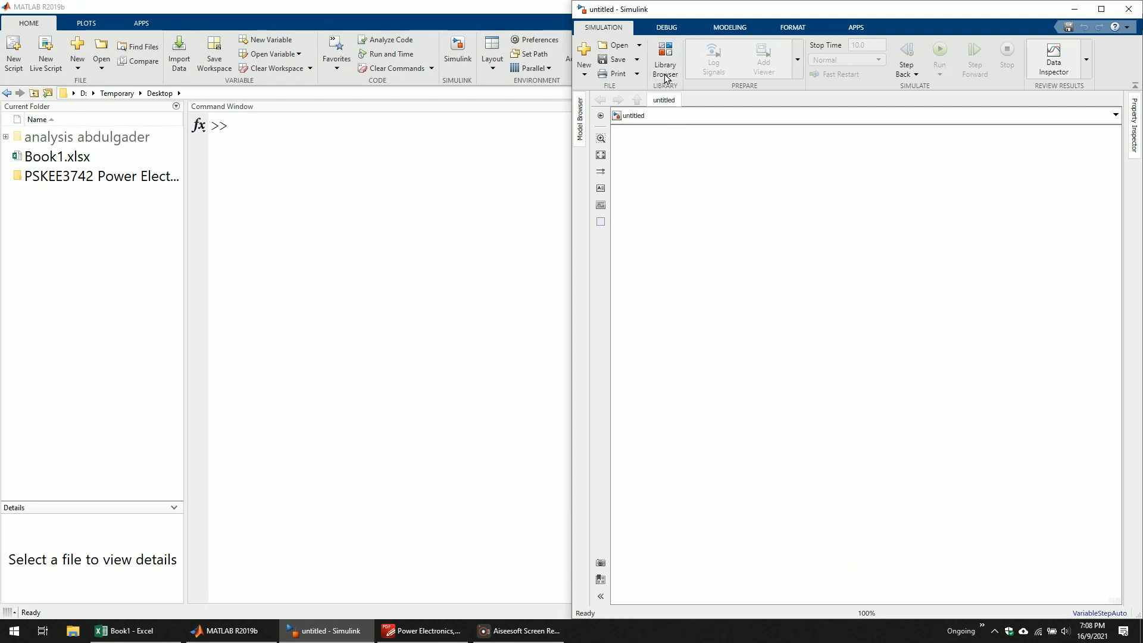
- Open the Simulink Library Browser and tile it beside the blank model
left_click(666, 56)
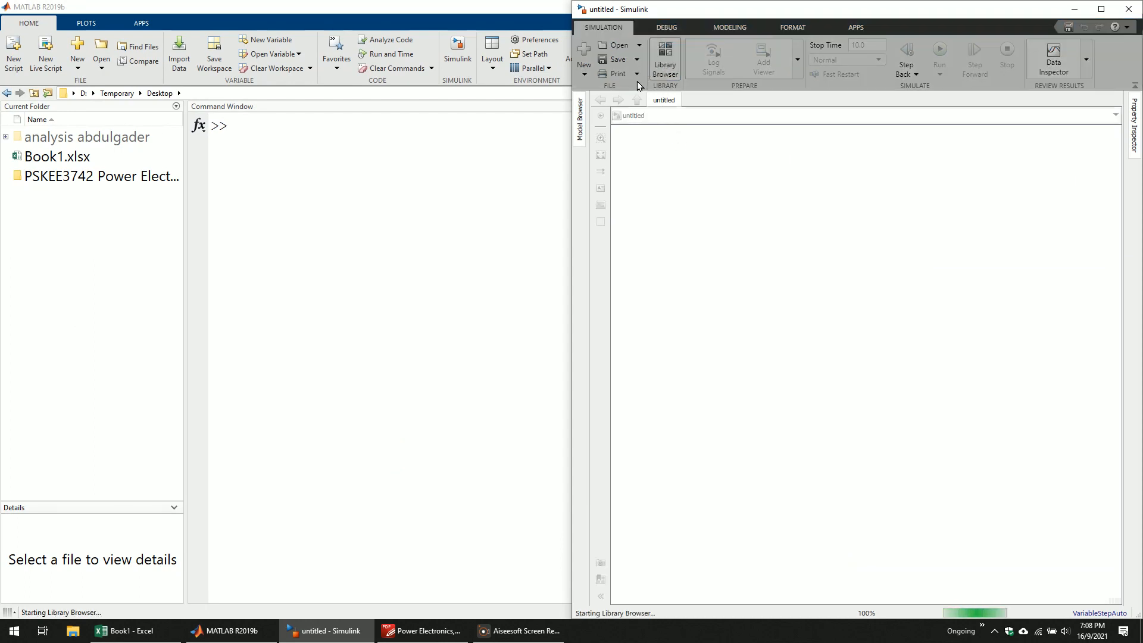
left_click_drag(664, 63, 1, 43)
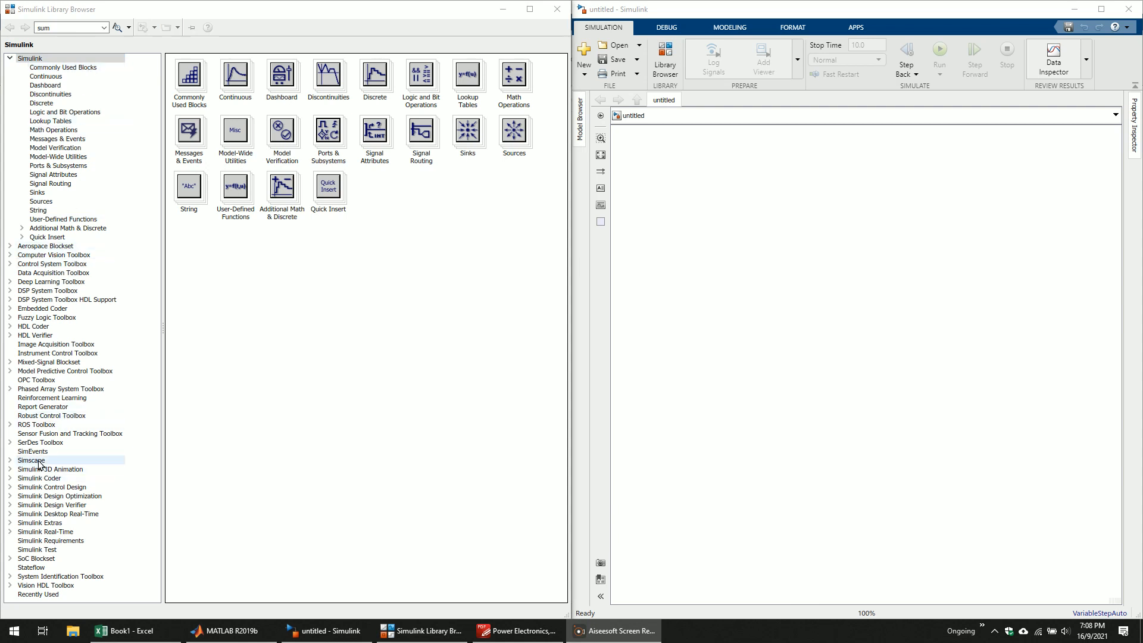
left_click(309, 271)
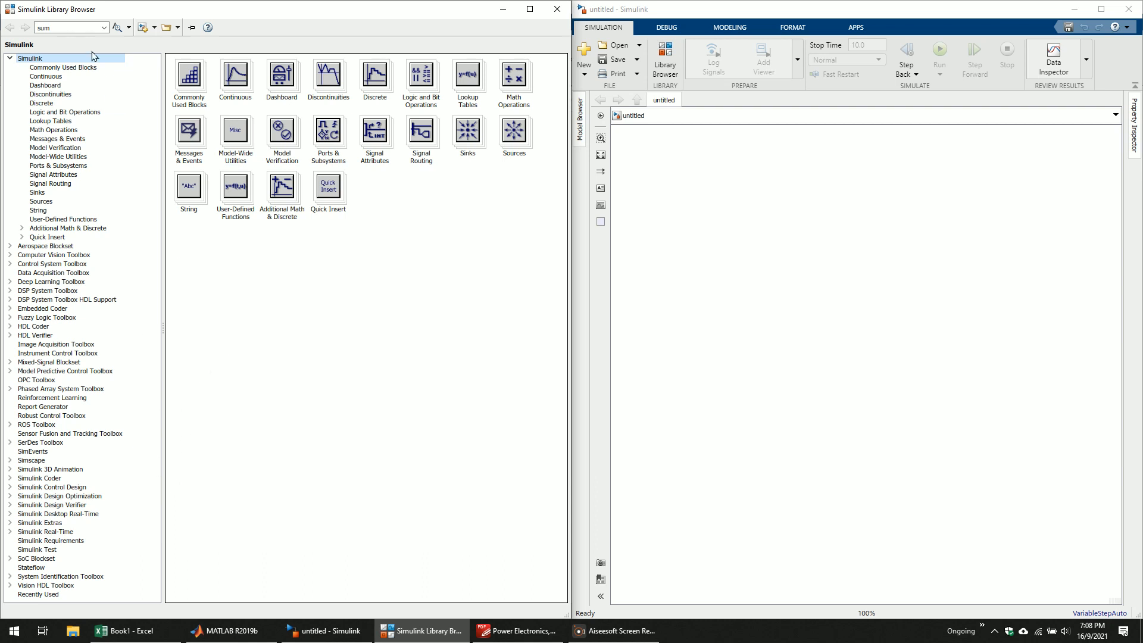
- Search the block library for "inductor" and check which libraries the inductor blocks belong to
left_click(43, 28)
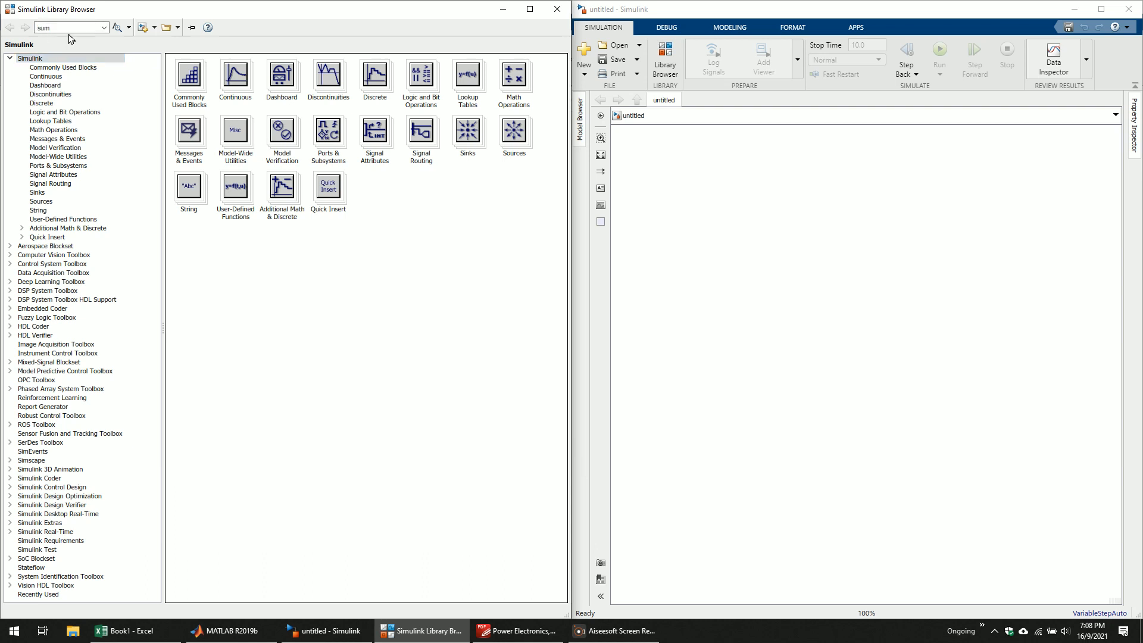
left_click_drag(56, 28, 1, 20)
type("inductor")
key("Return")
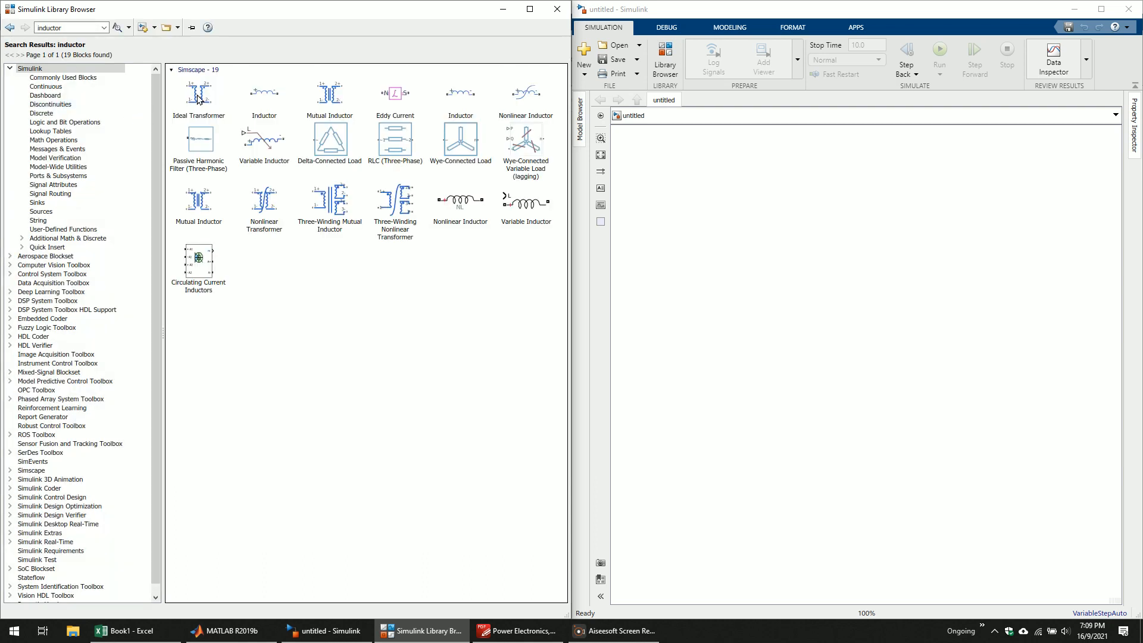
left_click(272, 103)
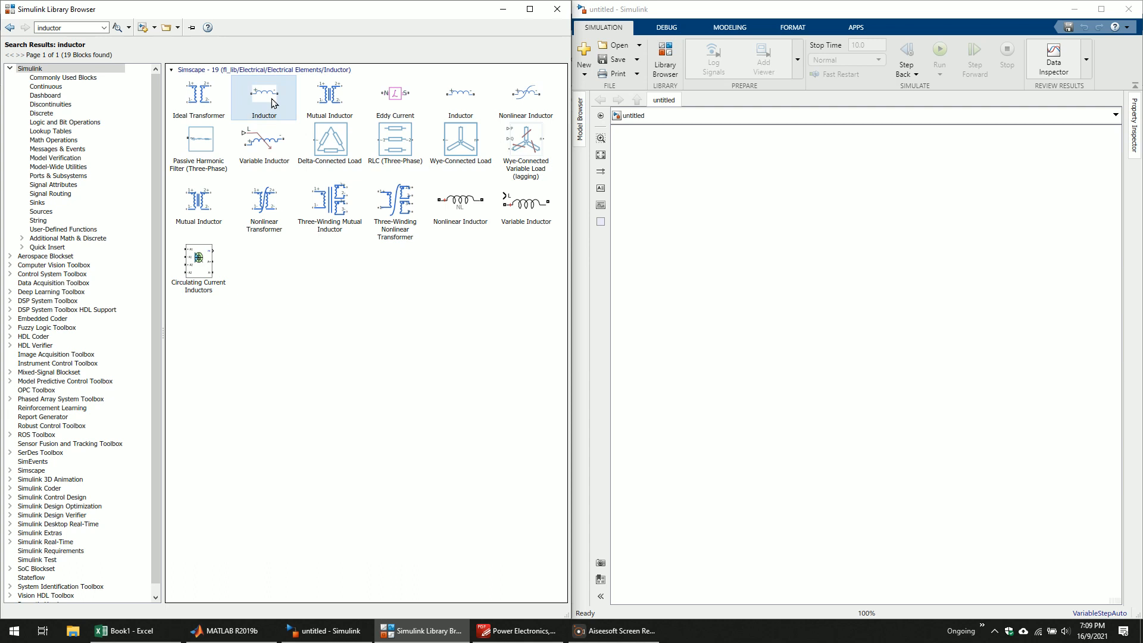
left_click(194, 198)
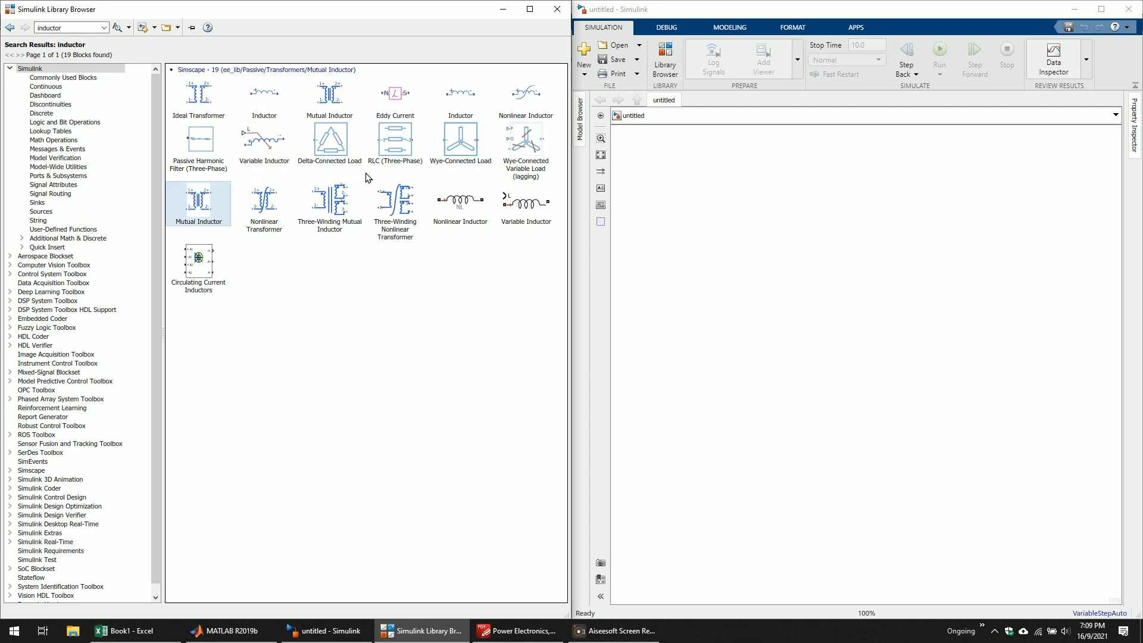
left_click(416, 149)
left_click(476, 223)
left_click(525, 221)
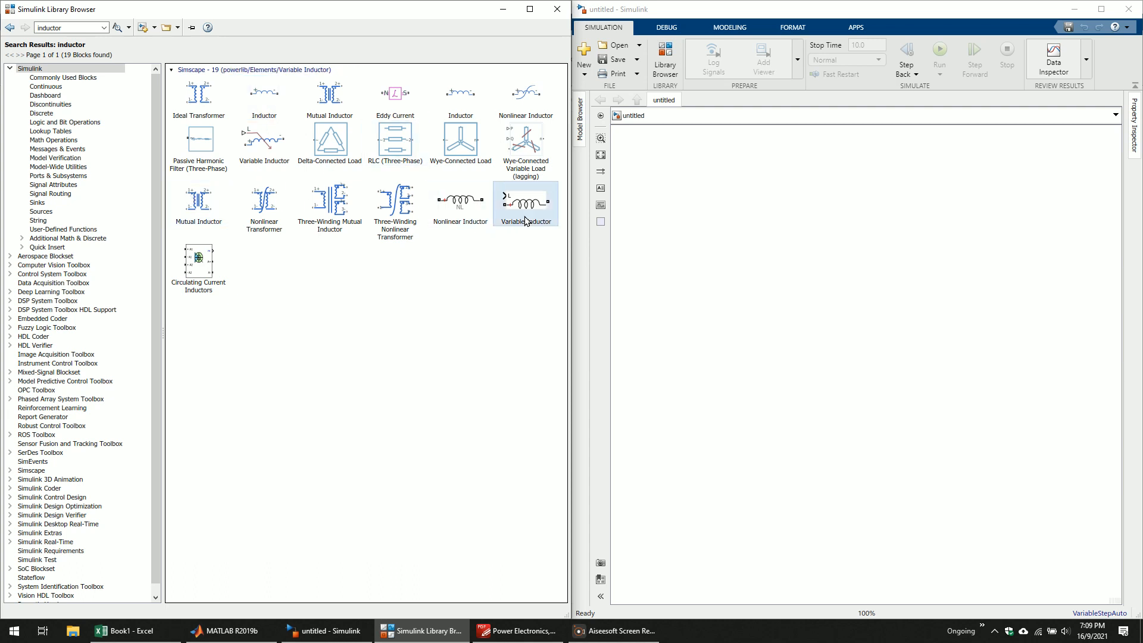
- Compare the library paths of the variable, nonlinear and mutual inductor, wye-connected load and circulating current inductor blocks in the search results
left_click(504, 143)
left_click(348, 116)
left_click(241, 128)
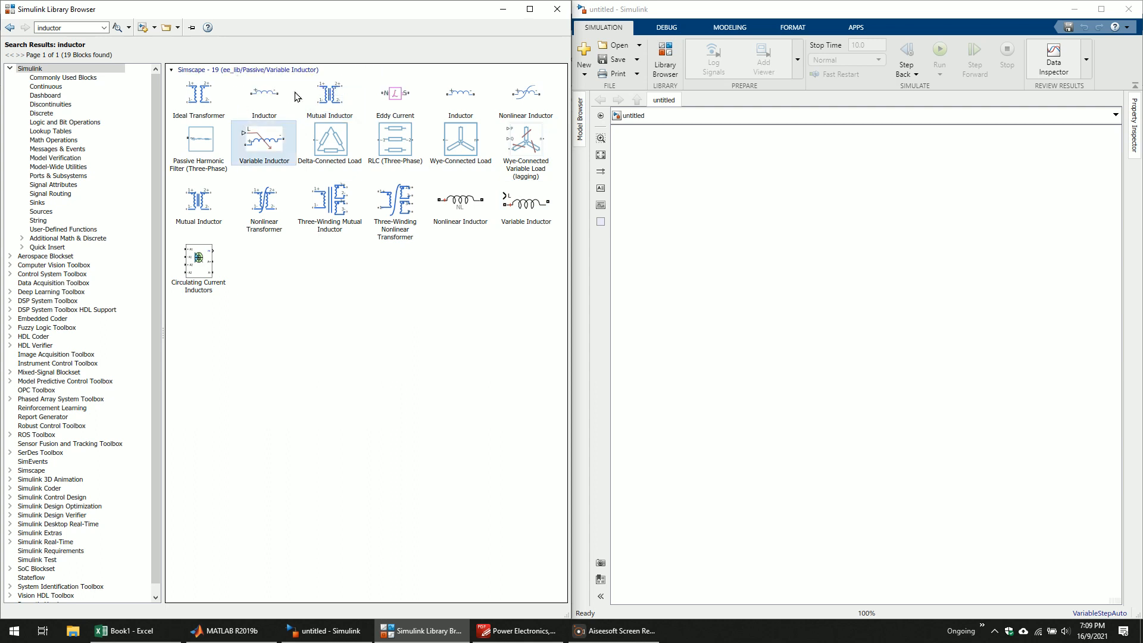
left_click(438, 143)
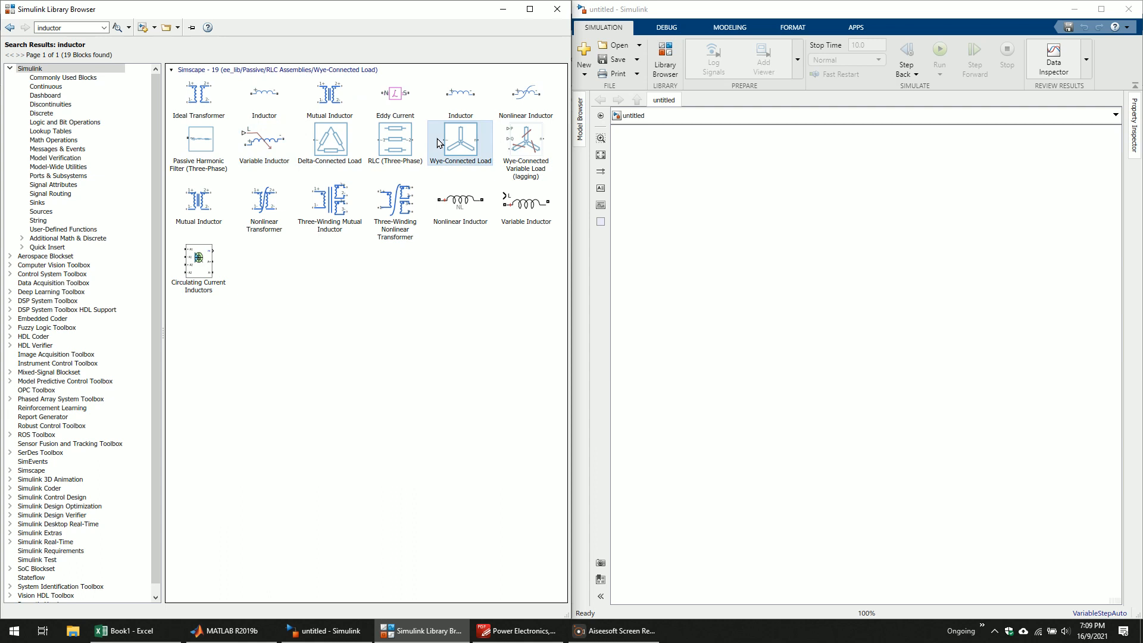
left_click(507, 215)
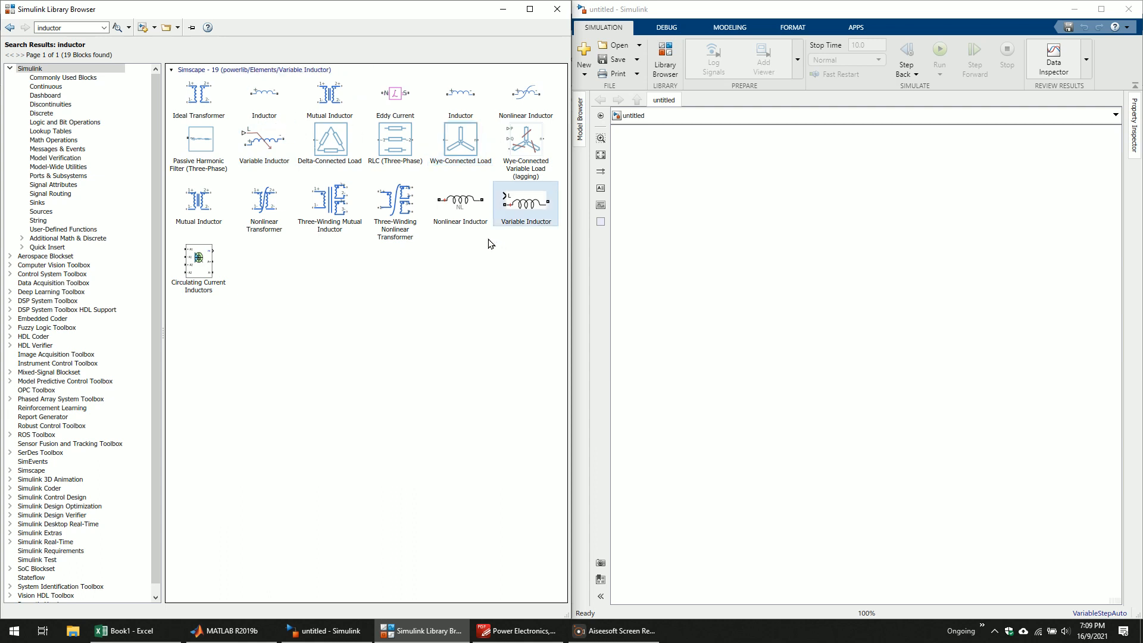
left_click(458, 223)
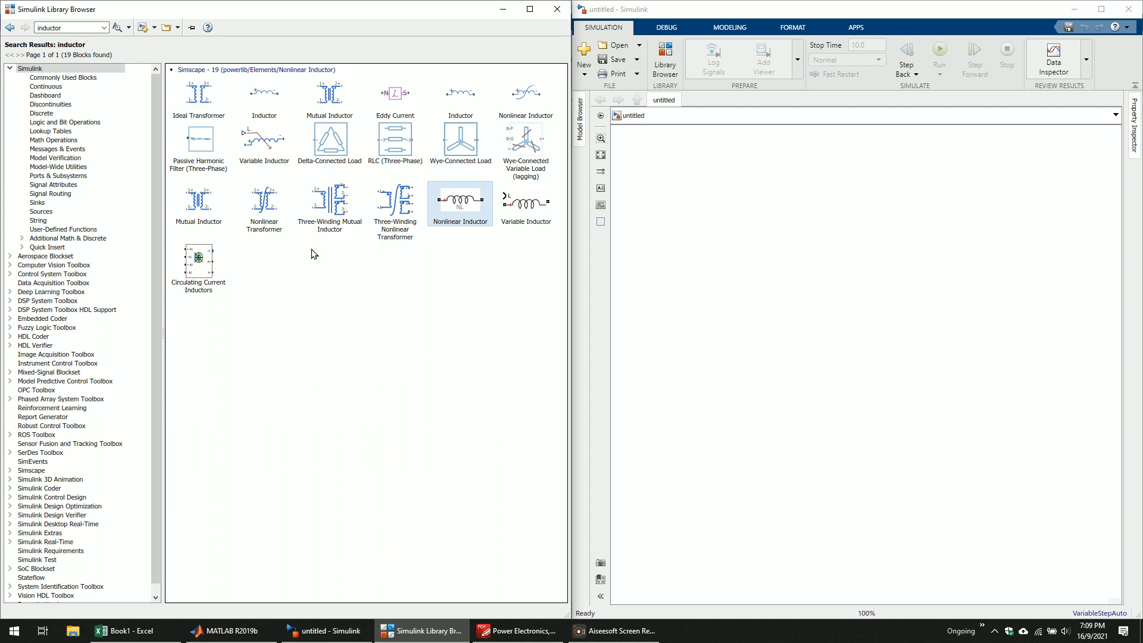
left_click(210, 271)
left_click(218, 214)
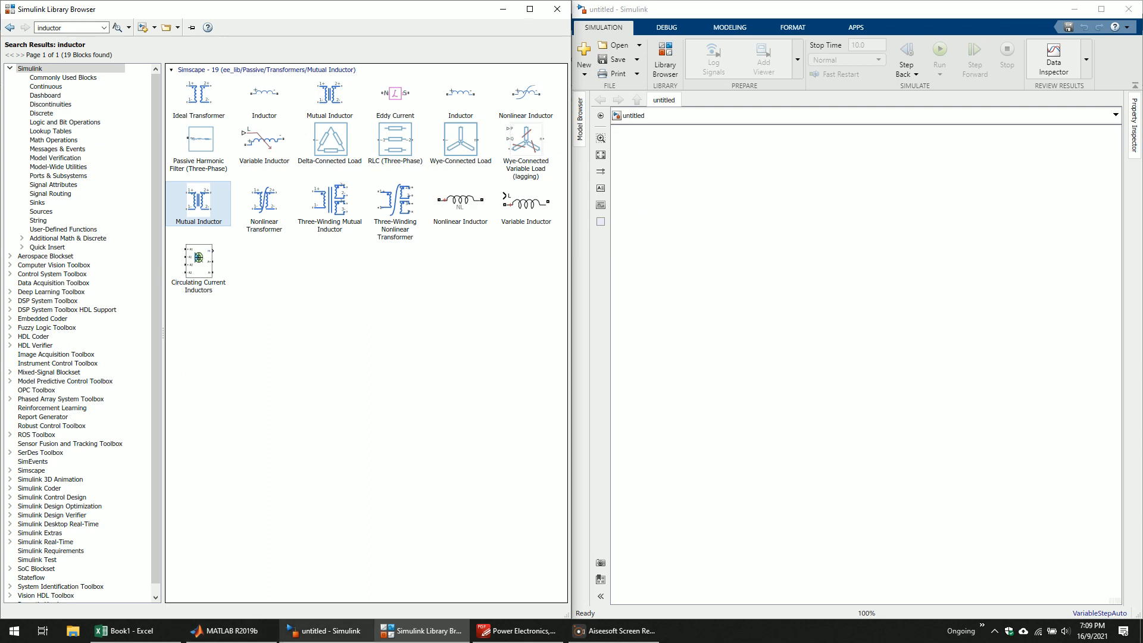
- Switch to MATLAB, tile it beside the model, open the powerlib library with the powerlib command and move the library window clear of the model
mouse_move(269, 640)
left_click(255, 580)
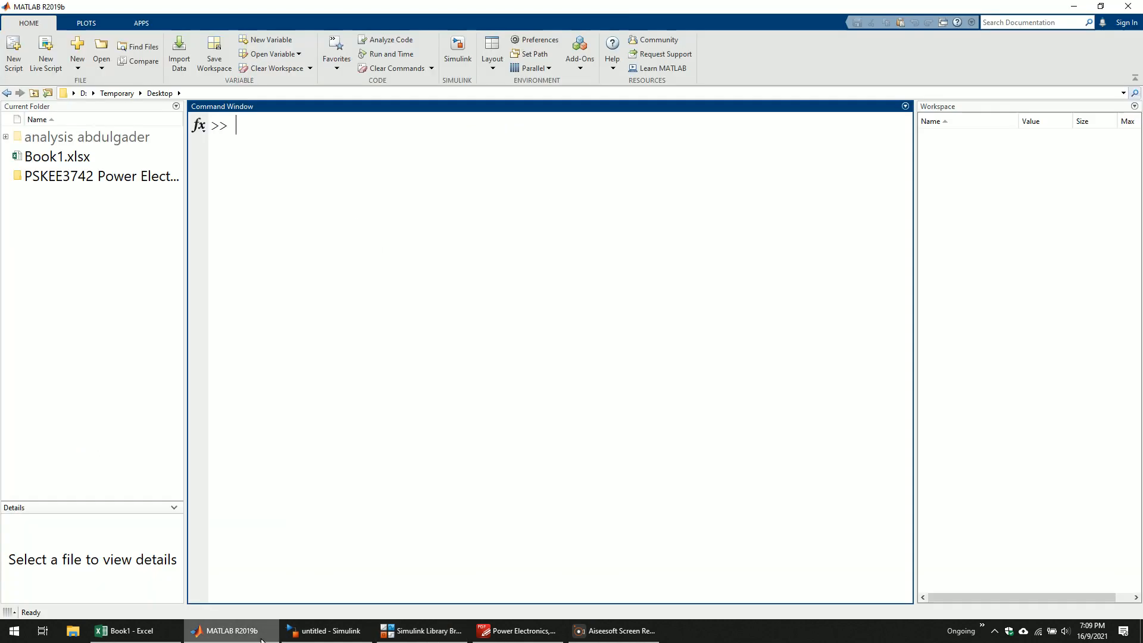
left_click_drag(556, 6, 3, 184)
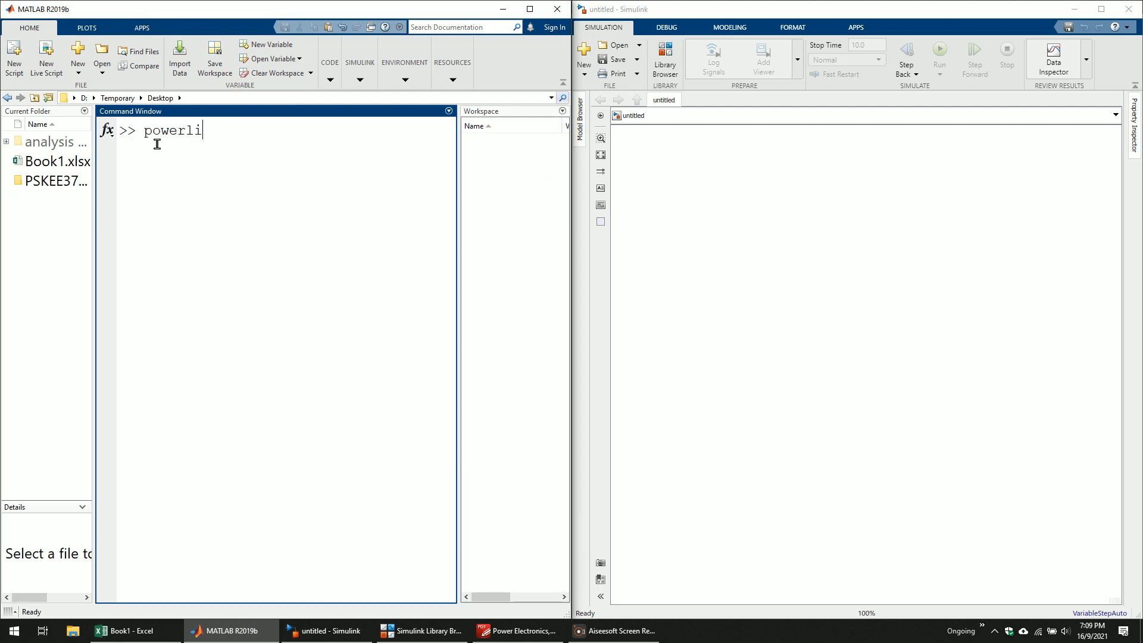
key("Return")
left_click(503, 10)
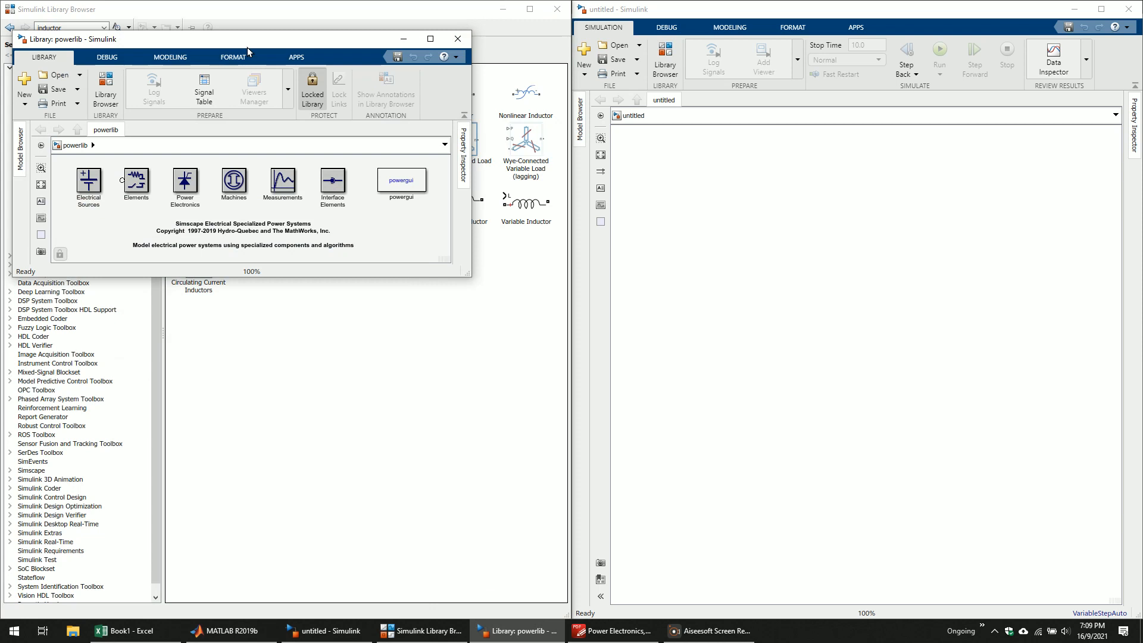
left_click_drag(247, 46, 378, 142)
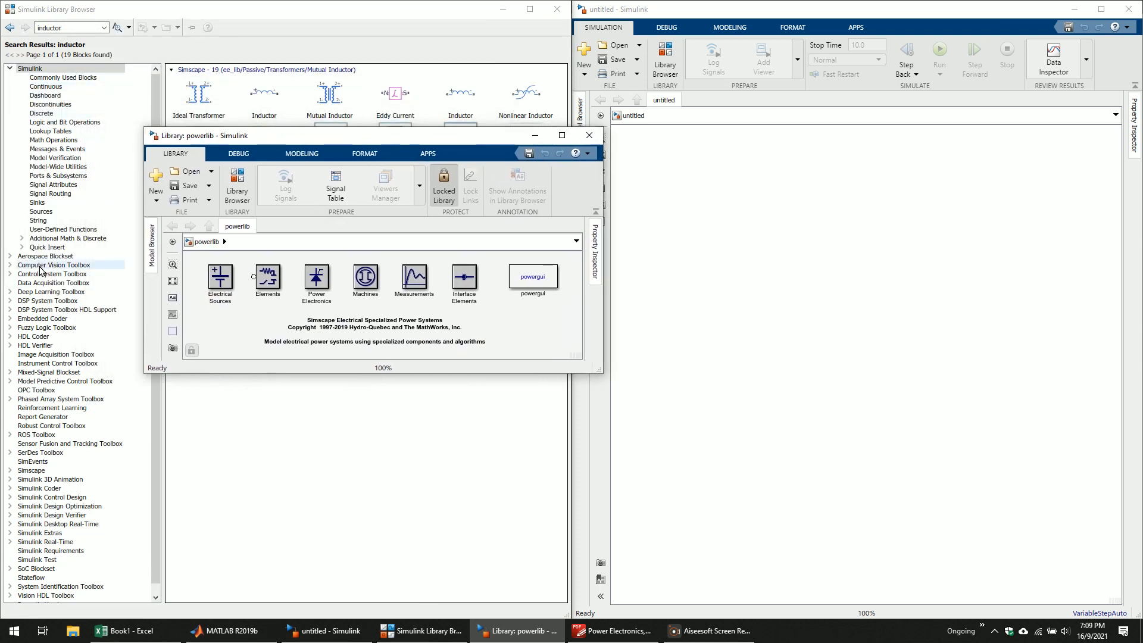
left_click_drag(363, 143, 266, 125)
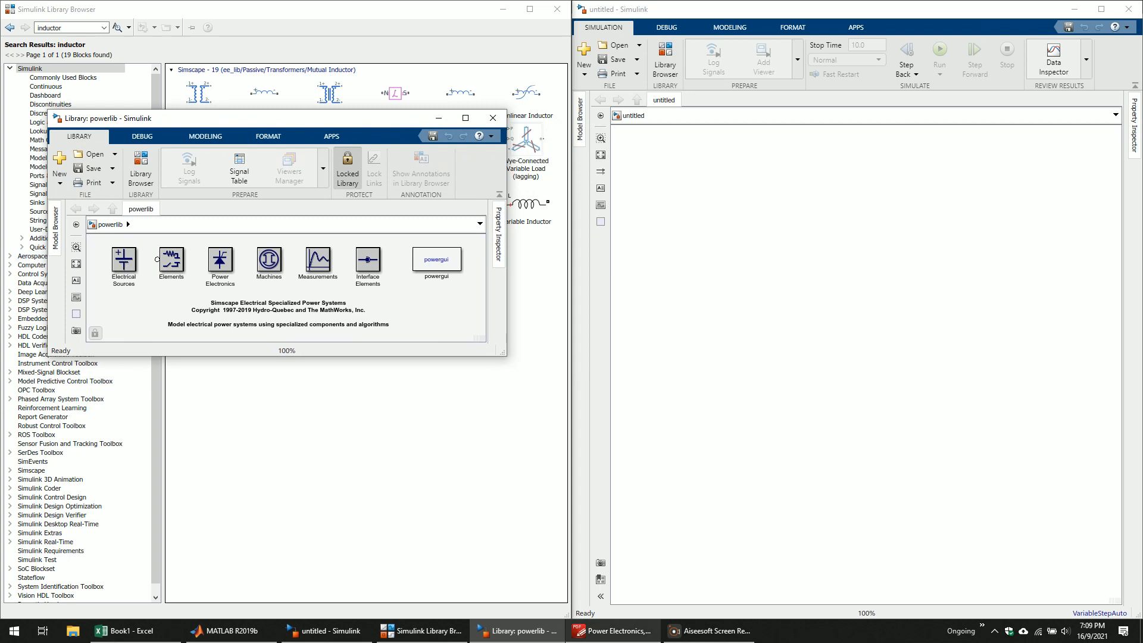
- Switch to the Power Electronics PDF, examine the buck converter circuit in Figure 6-3 and minimize the PDF
left_click(613, 630)
scroll(892, 408, "up", 15)
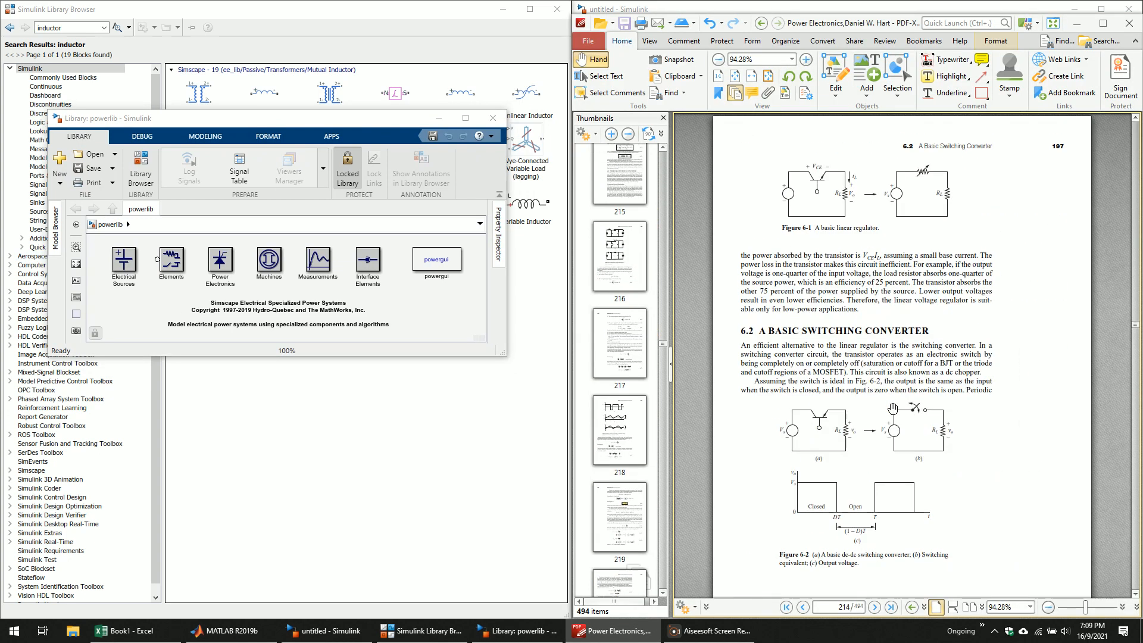
scroll(889, 408, "down", 3)
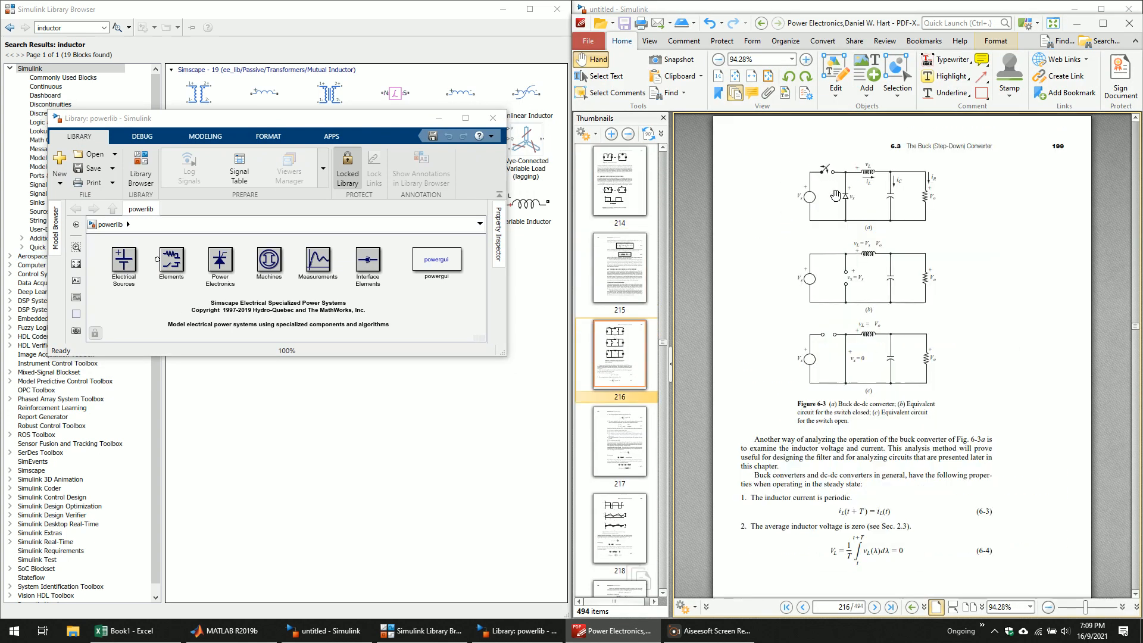
left_click(1078, 24)
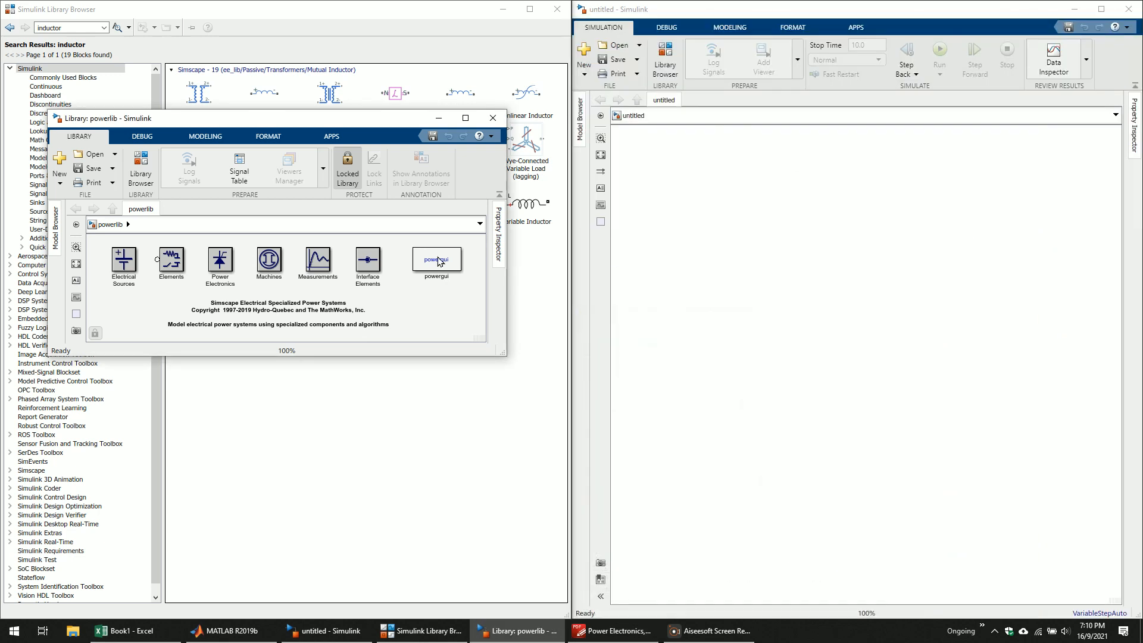
- Add a DC Voltage Source from powerlib's Electrical Sources library to the blank model
left_click(137, 263)
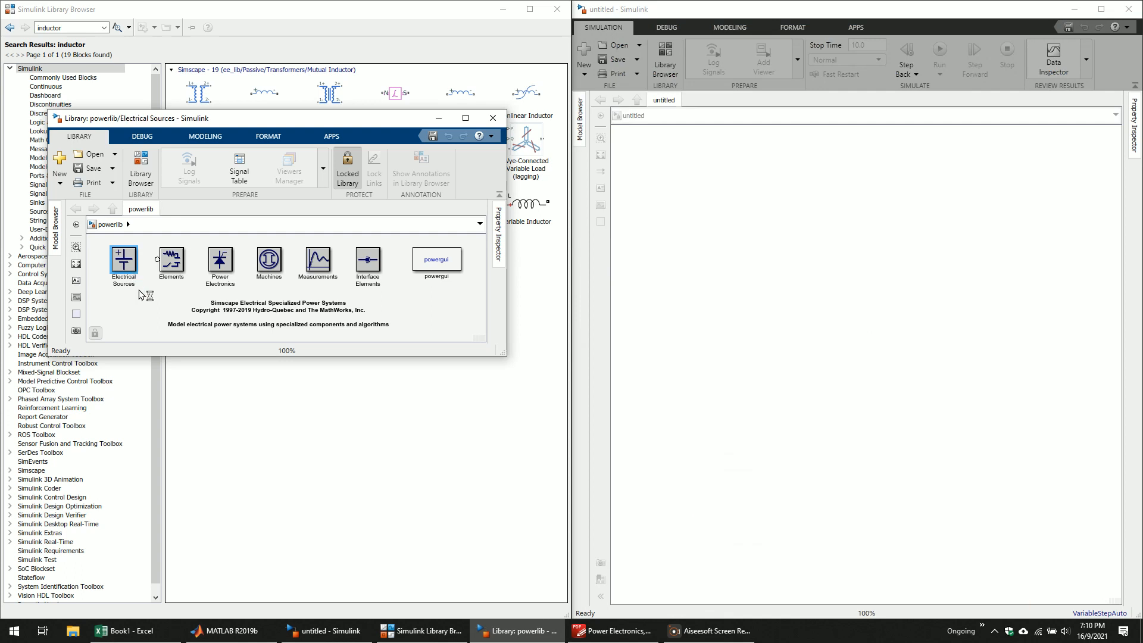
double_click(136, 279)
scroll(254, 289, "up", 5)
scroll(255, 289, "down", 6)
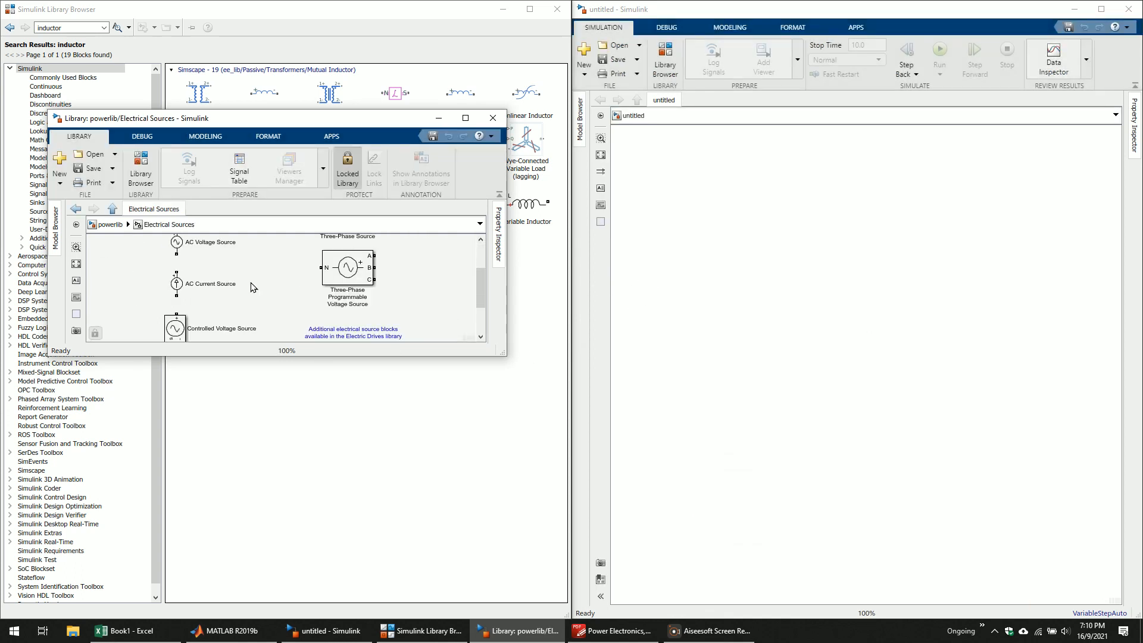
scroll(260, 269, "up", 2)
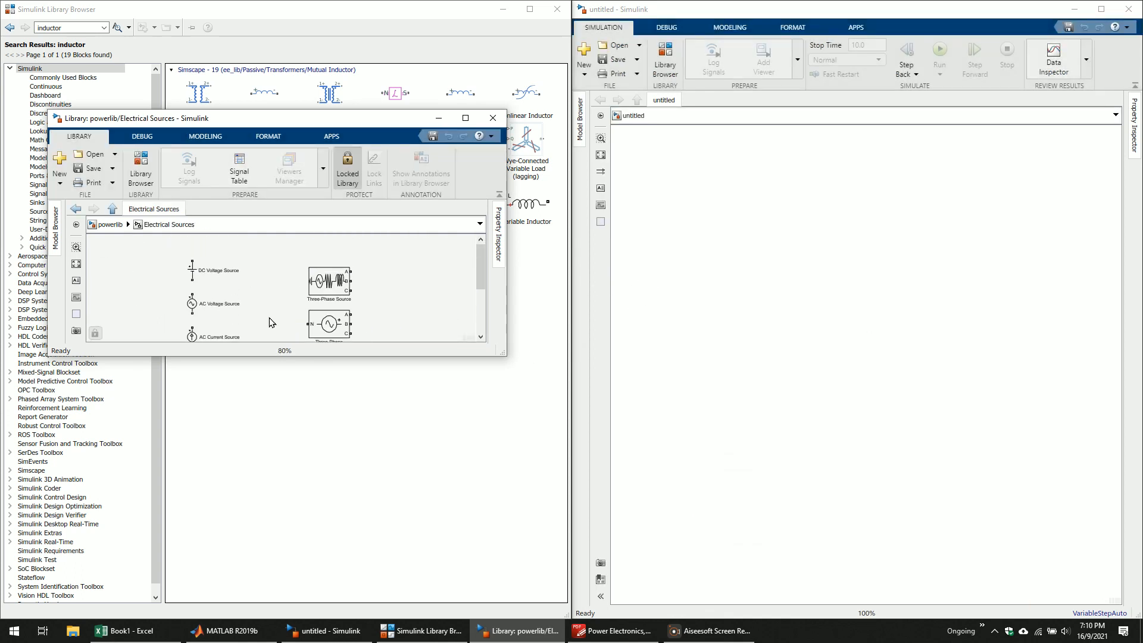
left_click(204, 273)
left_click_drag(198, 277, 771, 282)
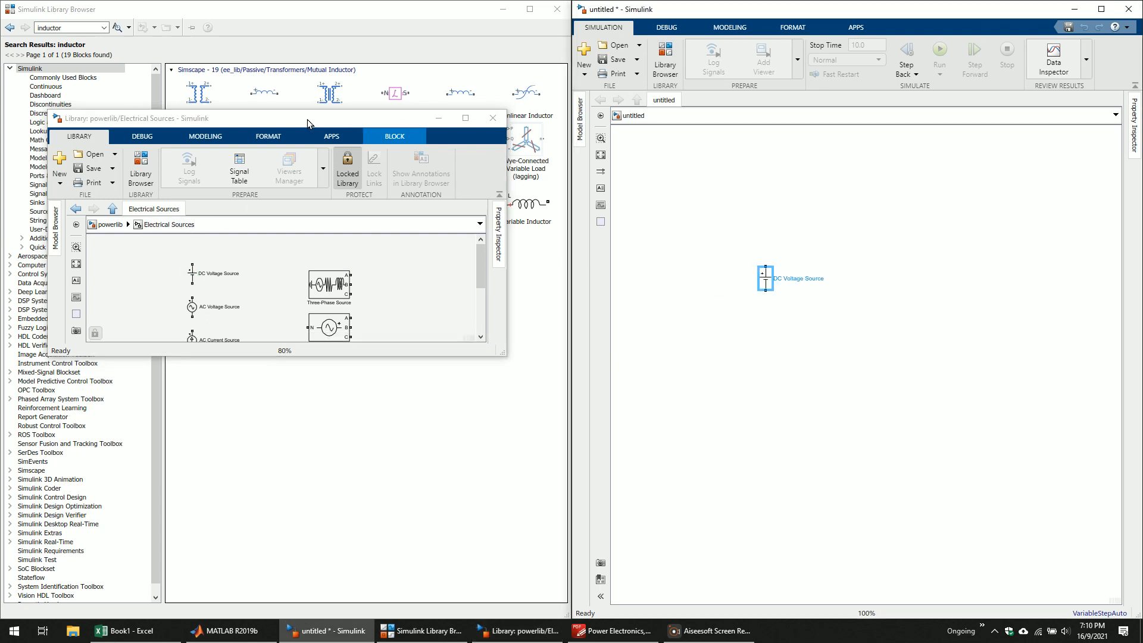
- Open powerlib's Elements library, tile its window beside the model and enlarge the RLCs and Loads group
left_click(75, 209)
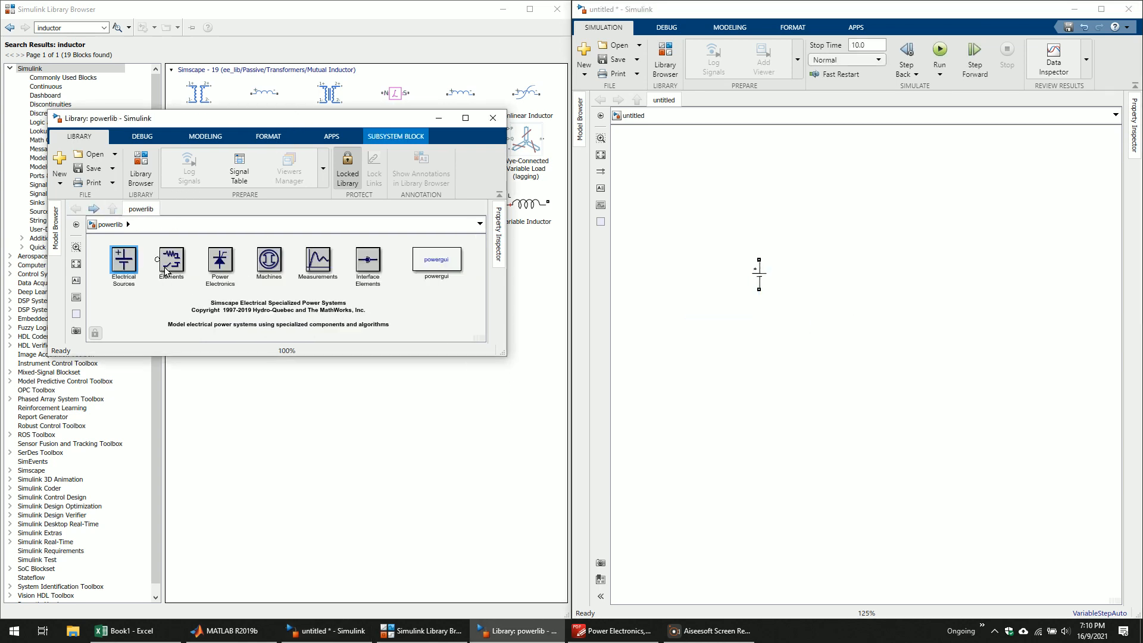
left_click(173, 269)
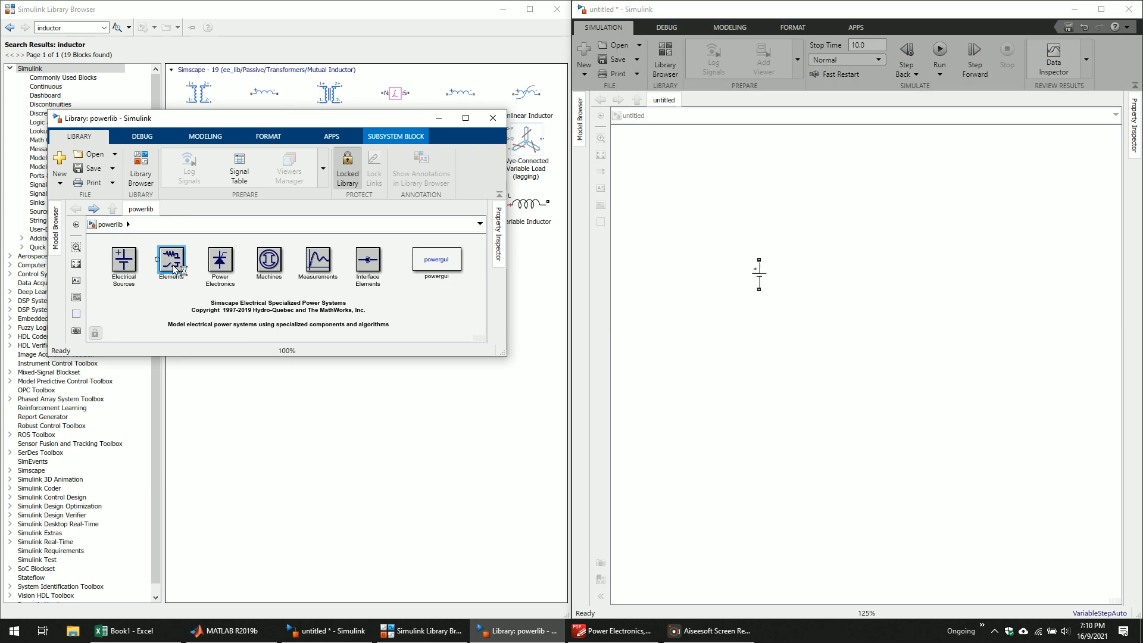
double_click(175, 272)
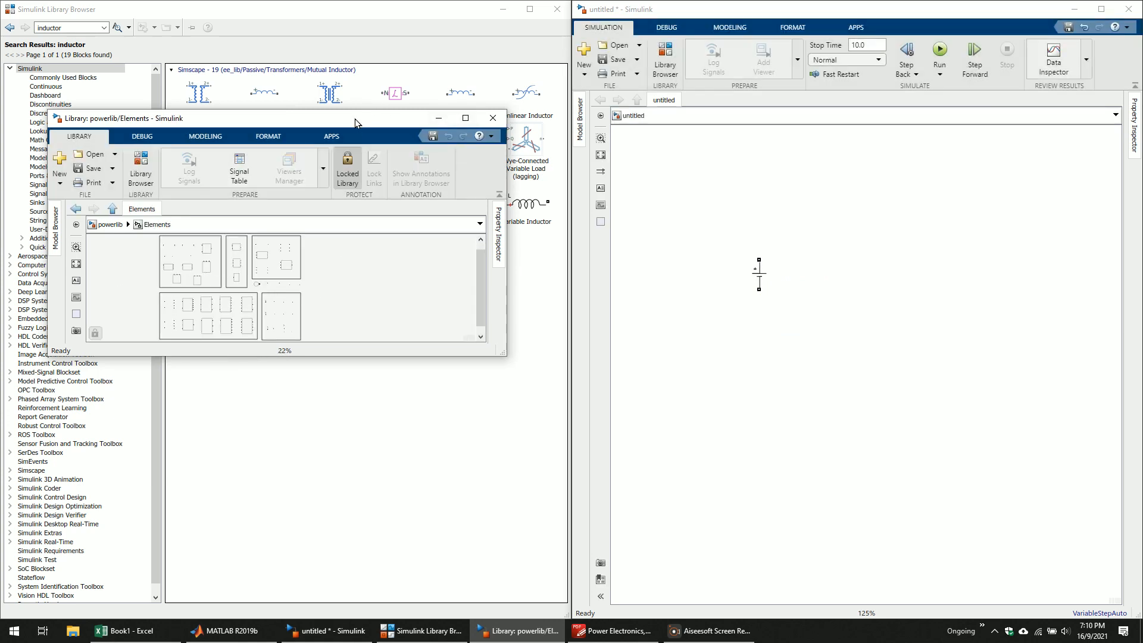
left_click_drag(355, 124, 1, 333)
scroll(201, 247, "up", 5)
left_click_drag(202, 248, 362, 561)
scroll(155, 307, "up", 5)
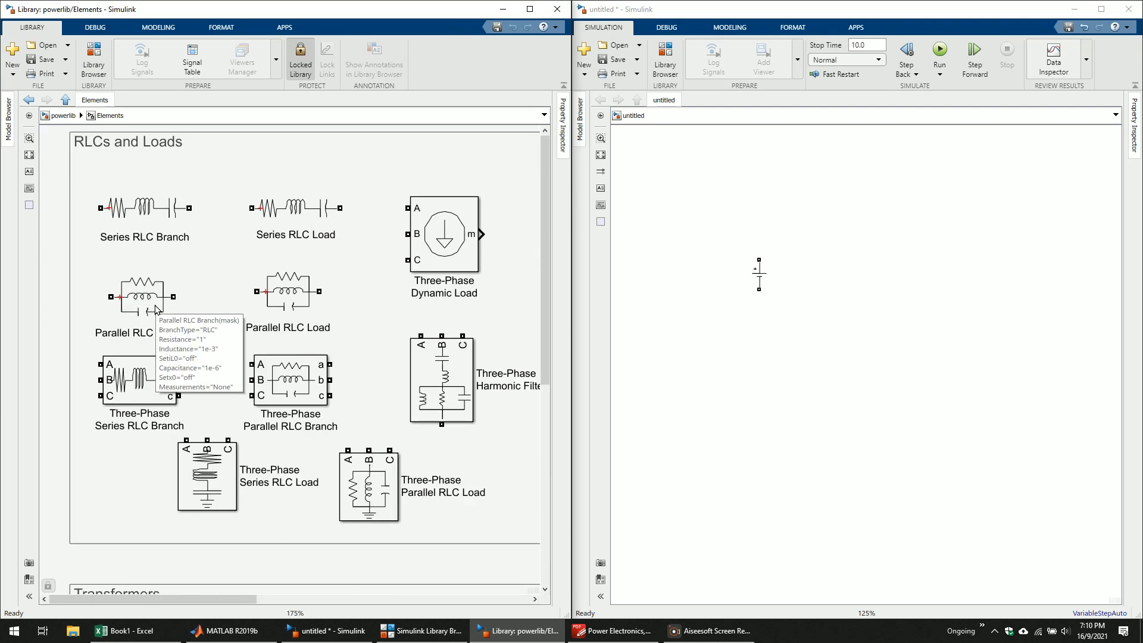
scroll(155, 309, "down", 1)
- Add a Series RLC Branch above the DC source in the model and set its branch type to R
left_click(181, 228)
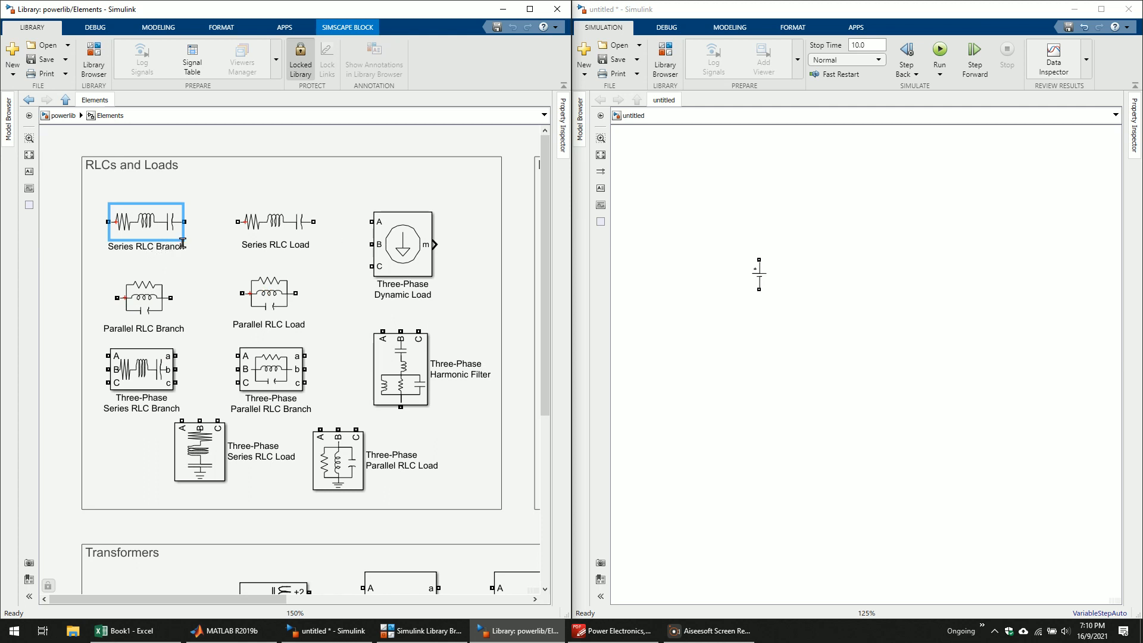
left_click_drag(139, 221, 841, 229)
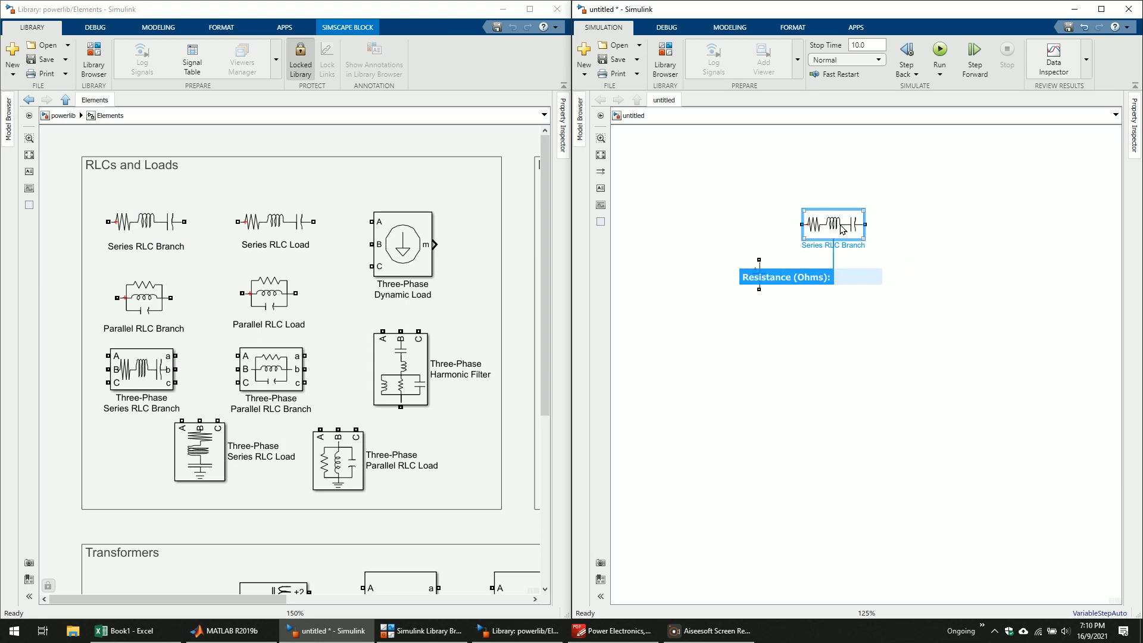
double_click(844, 232)
left_click(956, 173)
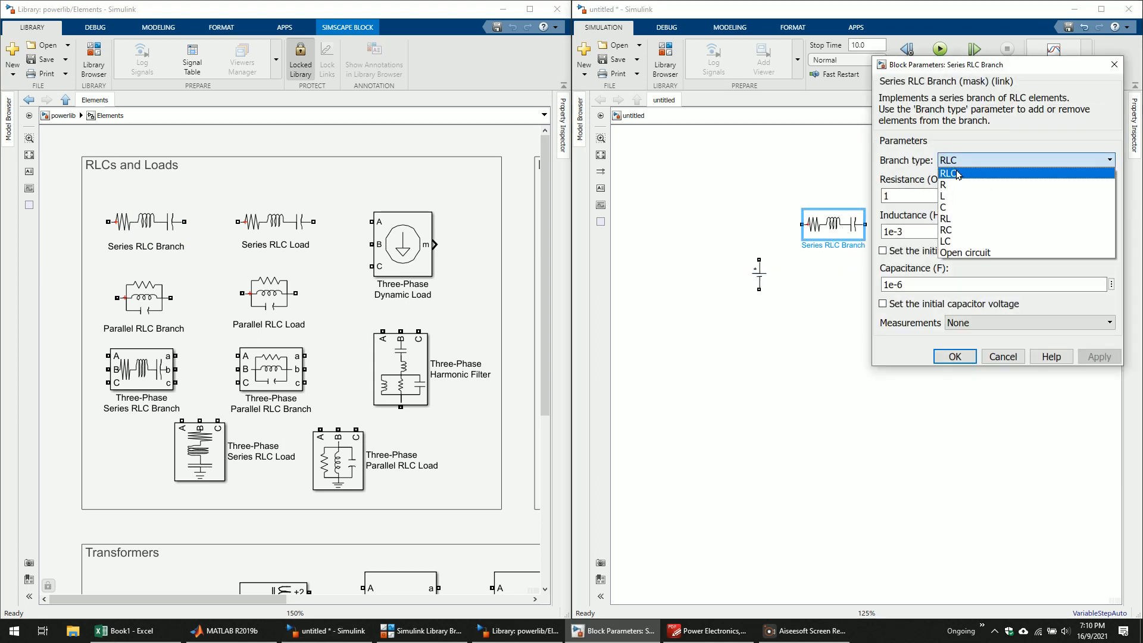
left_click(952, 183)
left_click(949, 248)
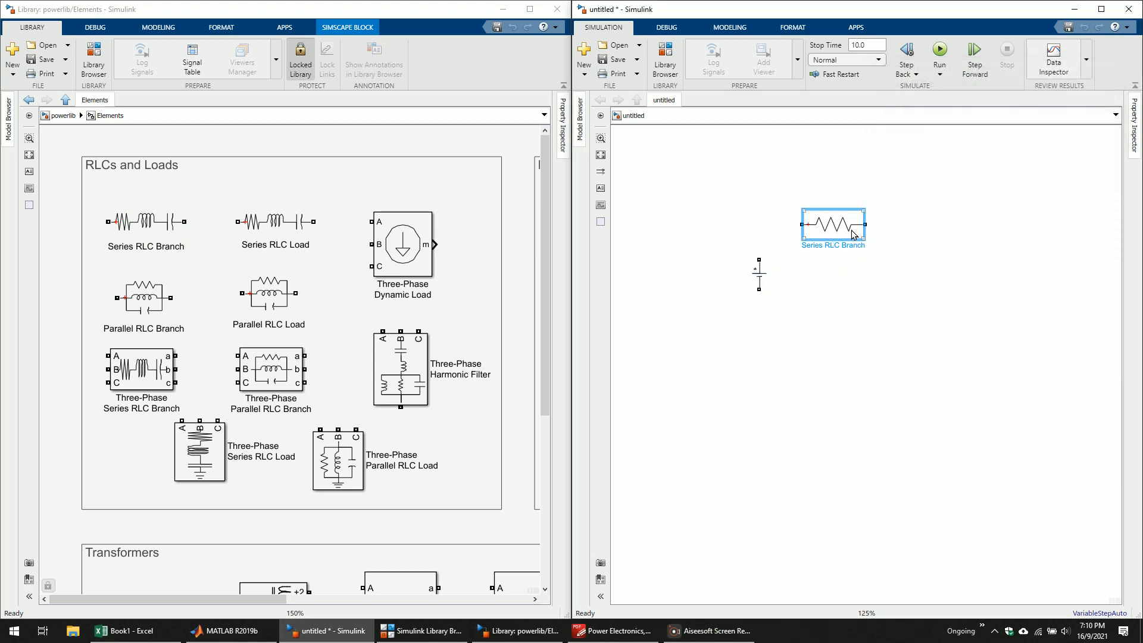
- Duplicate the resistor branch below the original and set the copy's branch type to L
left_click_drag(852, 232, 852, 340)
double_click(852, 338)
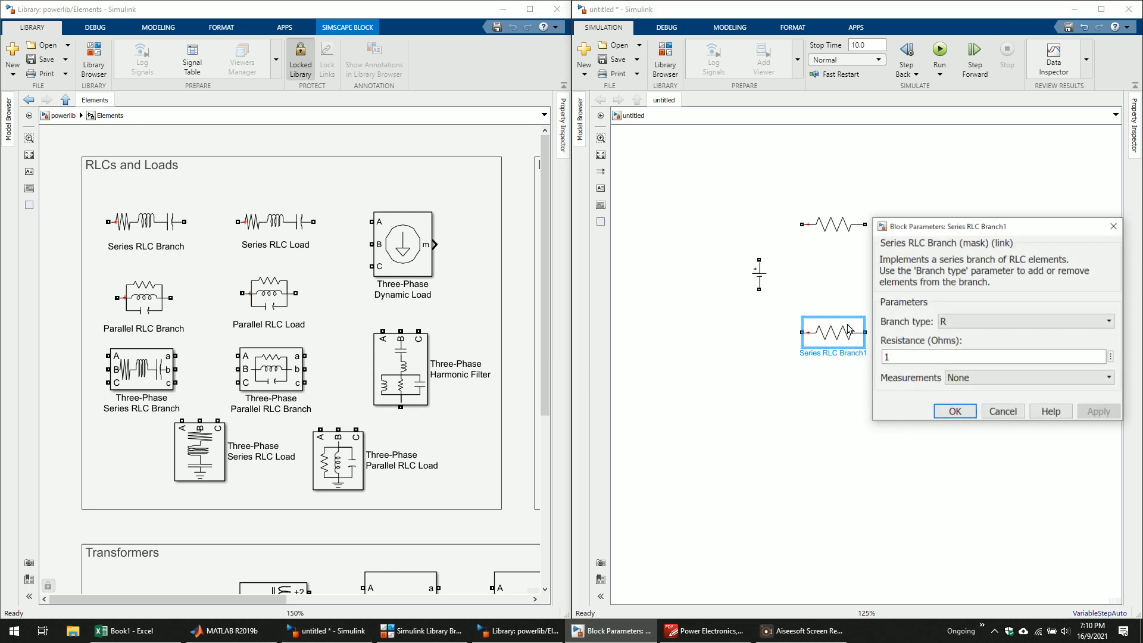
left_click(970, 330)
left_click(952, 345)
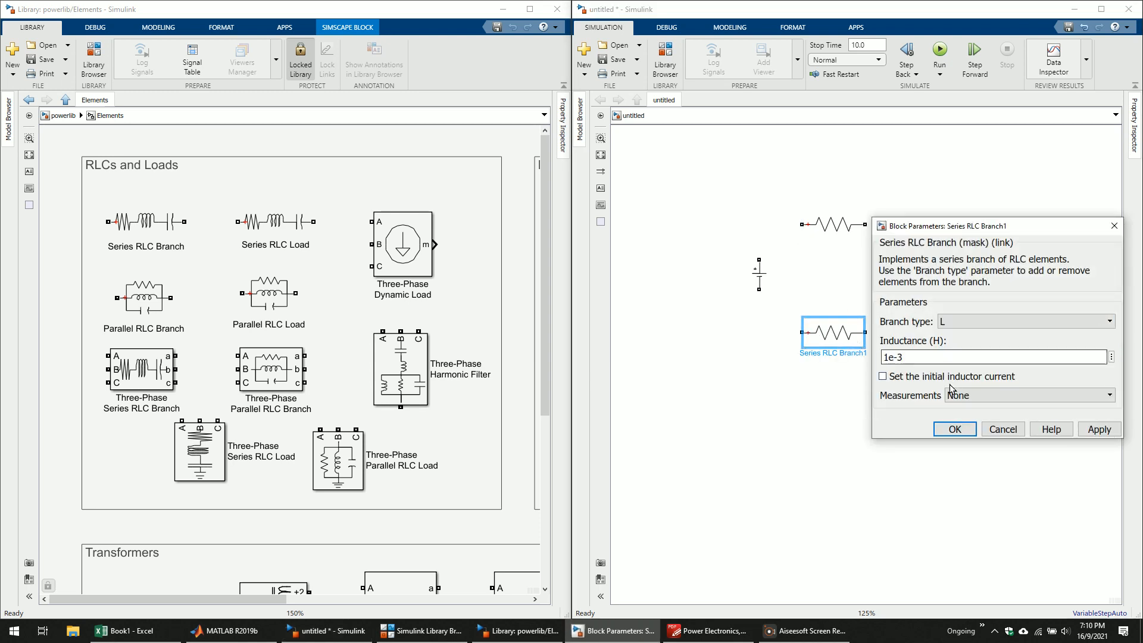
left_click(950, 427)
- Duplicate the inductor branch up and to its right, and set the copy's branch type to C
left_click_drag(836, 336, 944, 299)
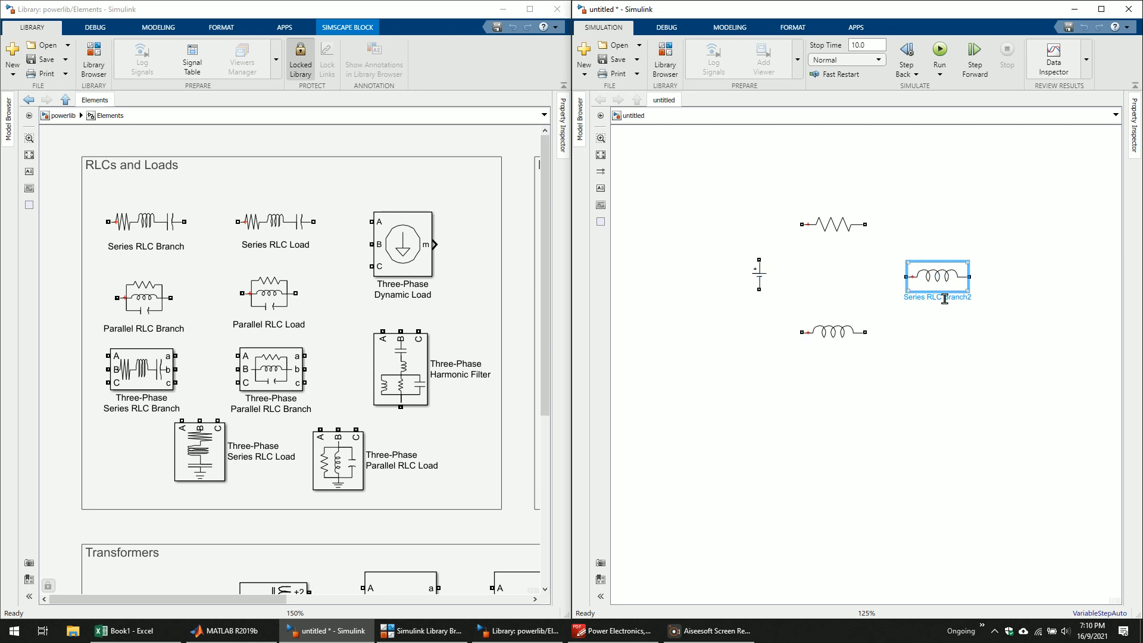
double_click(941, 282)
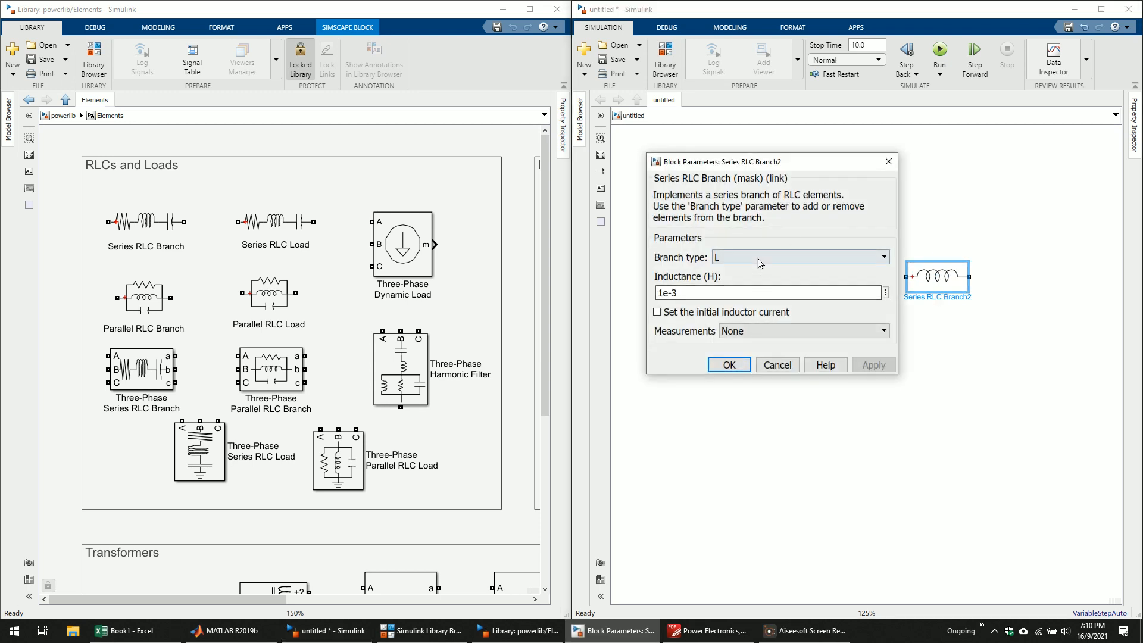
left_click(754, 257)
left_click(745, 304)
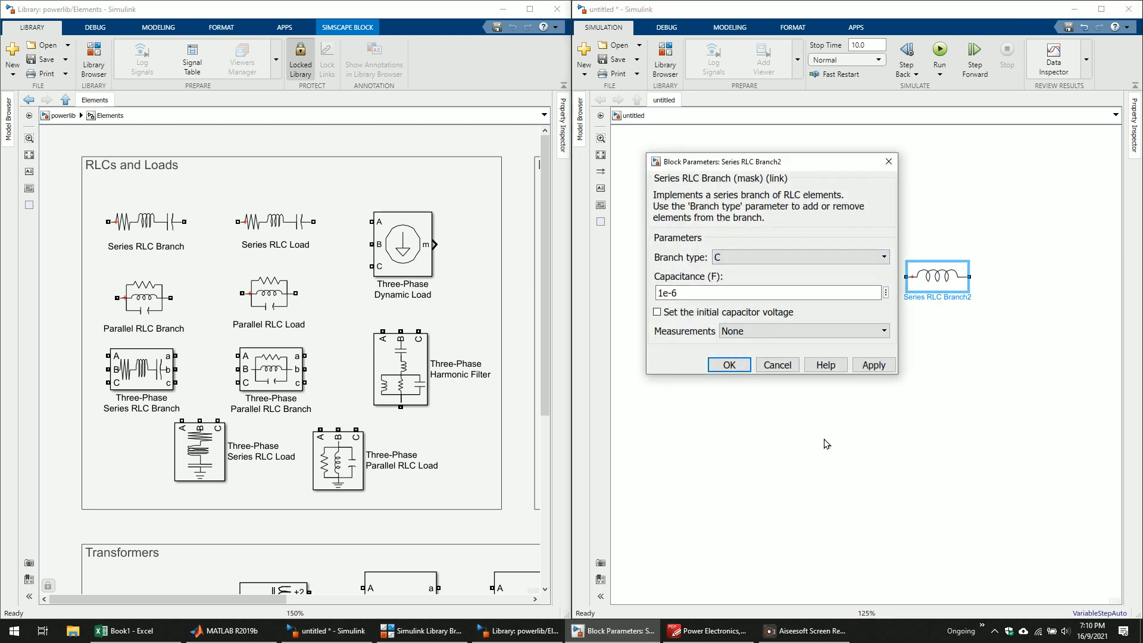
left_click(729, 364)
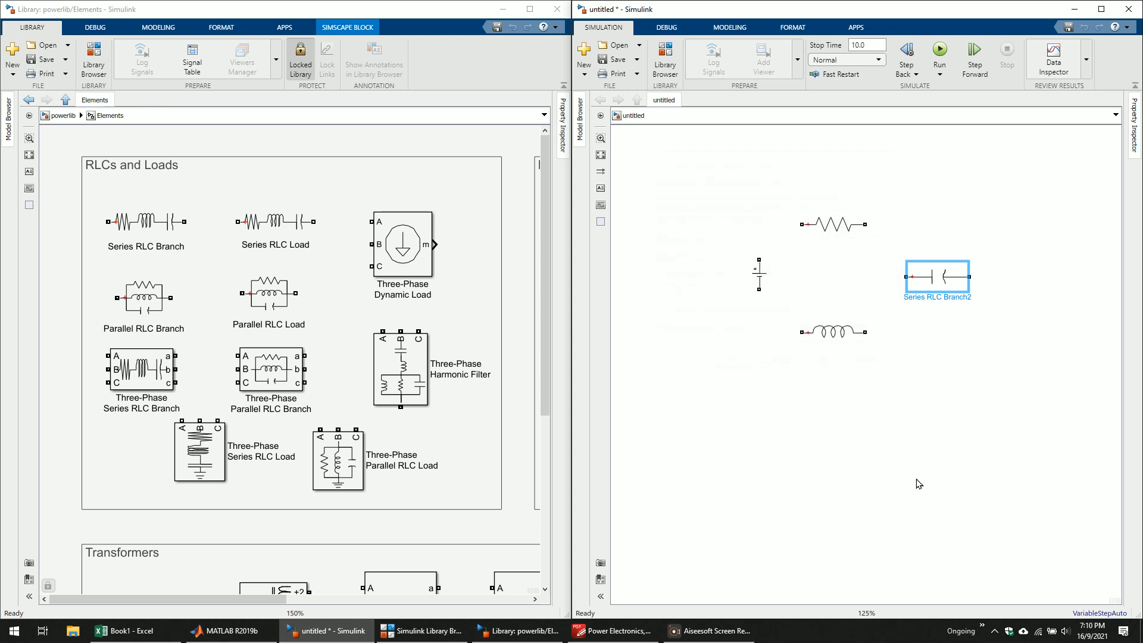
- Make a copy of the capacitor branch, delete that copy and rotate the original capacitor to vertical
left_click_drag(948, 288, 939, 396)
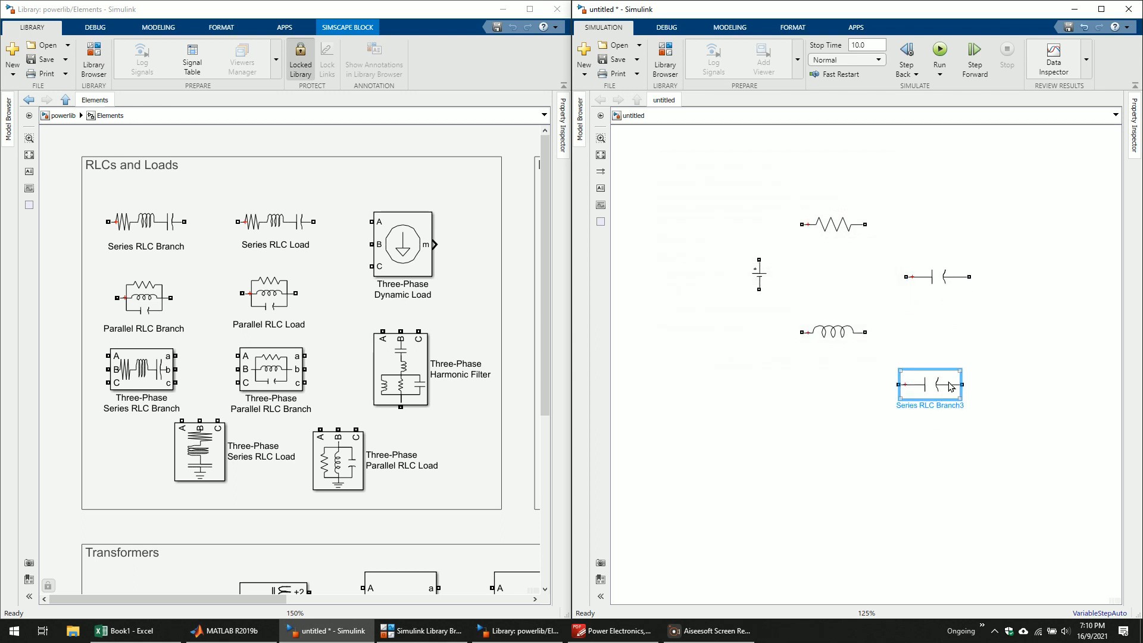
key("Delete")
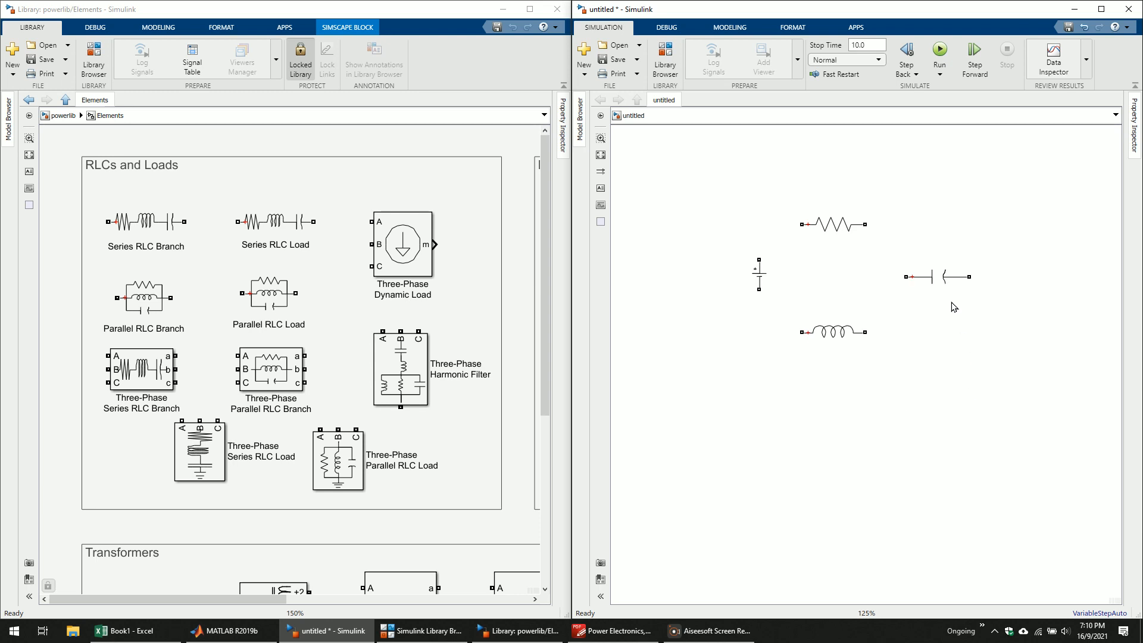
left_click(943, 281)
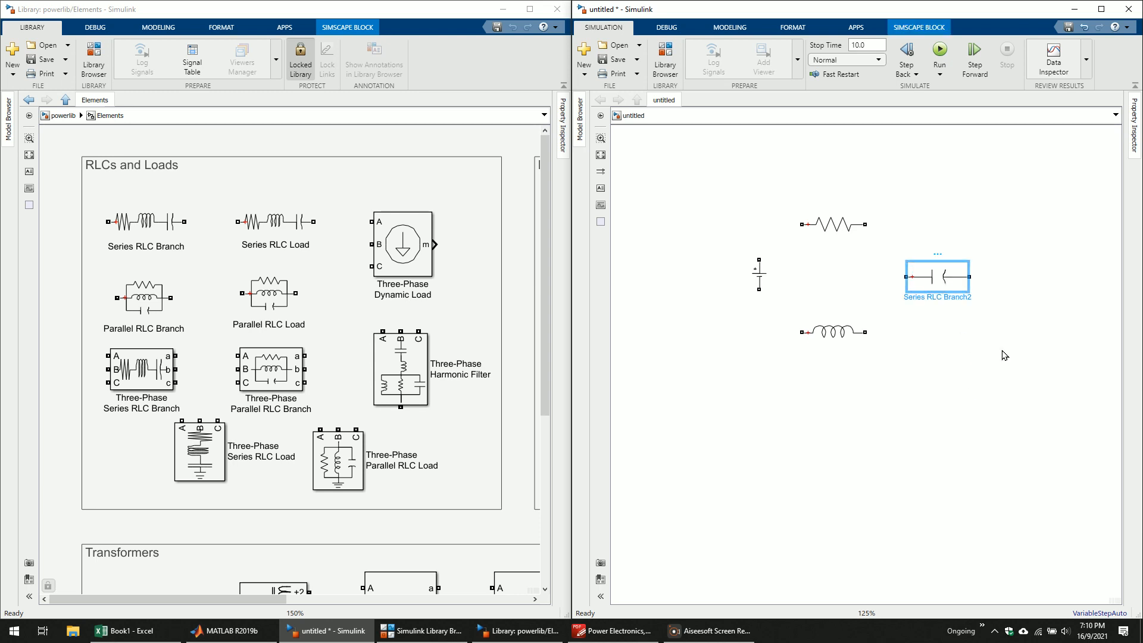
key("ctrl+r")
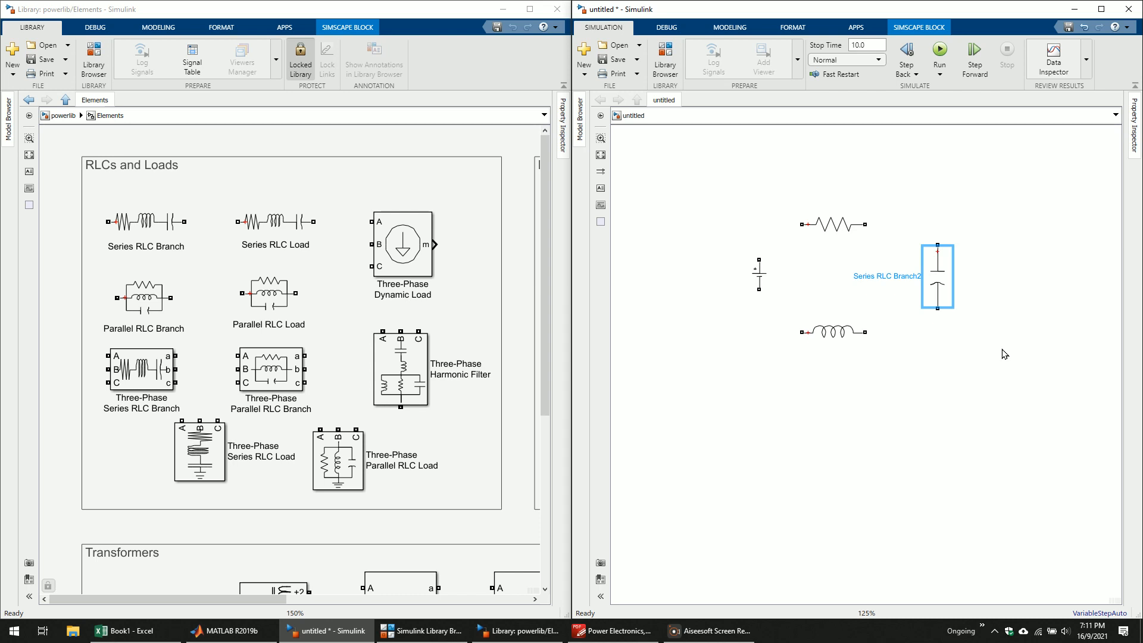
- Rotate the resistor branch to vertical and place it to the right of the capacitor
left_click(1004, 354)
left_click(948, 270)
left_click(828, 232)
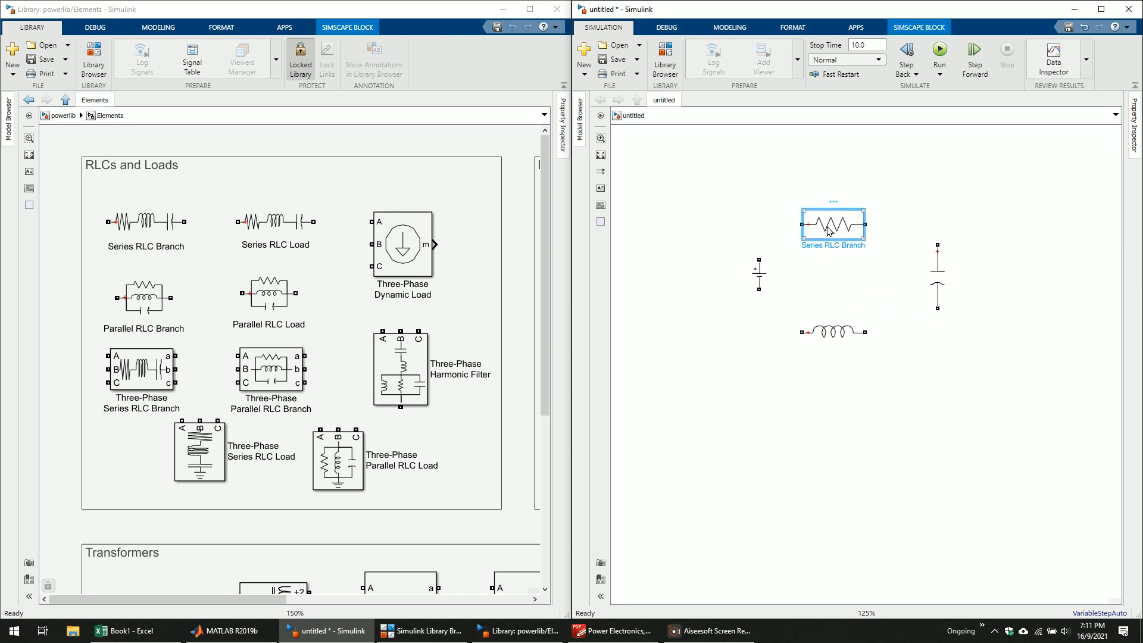
key("ctrl+r")
left_click(849, 237)
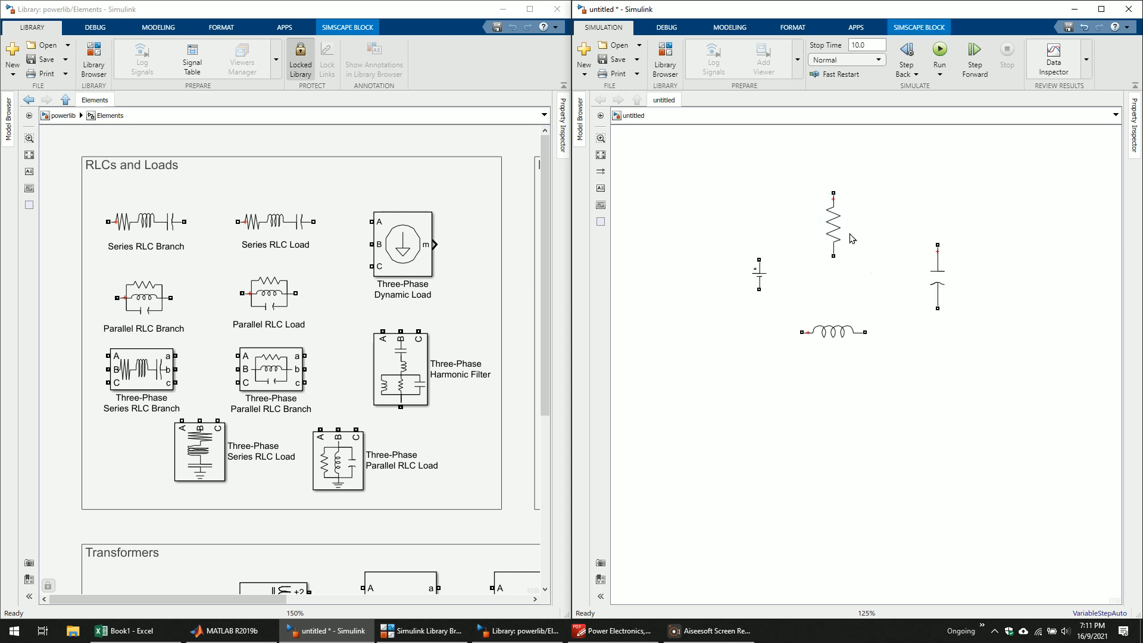
left_click_drag(846, 235, 1028, 286)
- Position the inductor branch above and to the left of the capacitor, and move the DC voltage source farther left
left_click_drag(833, 332, 867, 275)
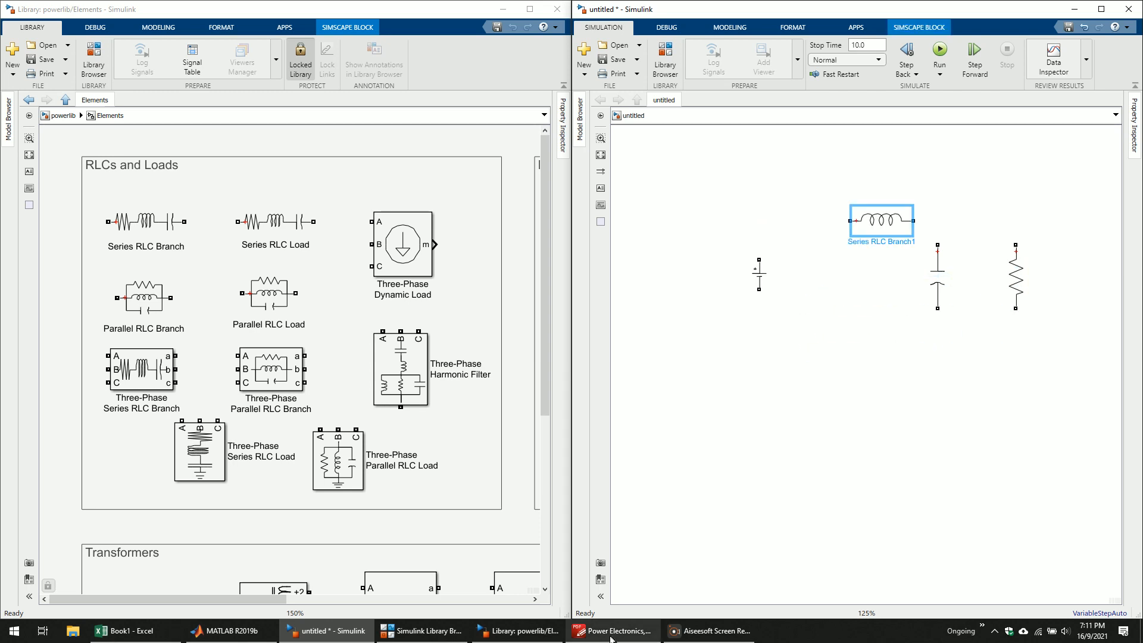
left_click(607, 632)
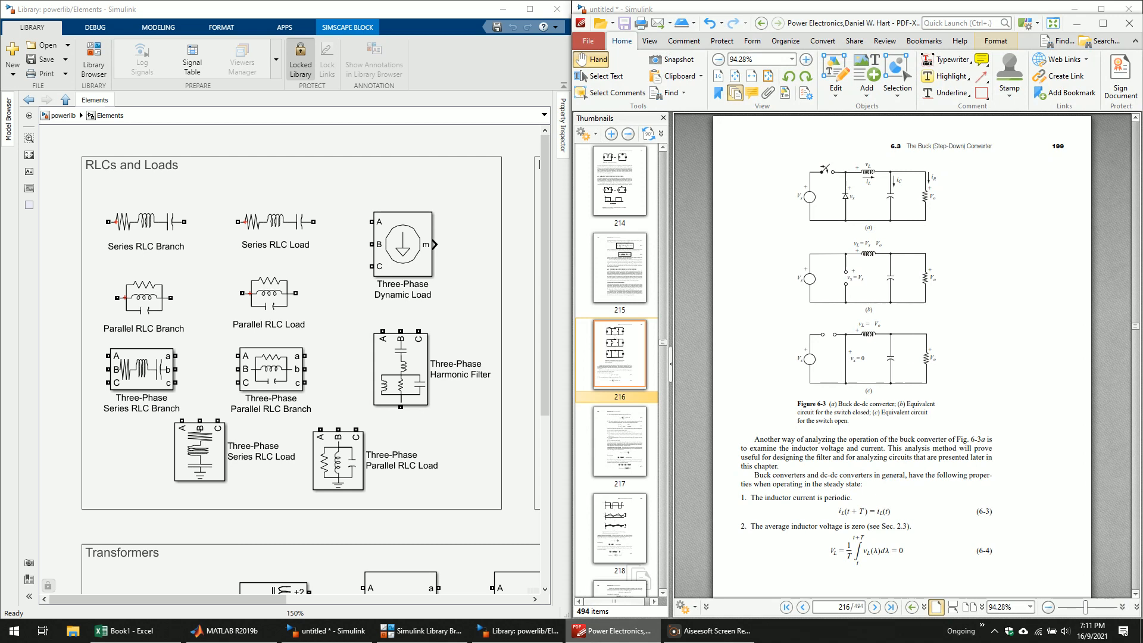
left_click(613, 631)
left_click(895, 235)
left_click_drag(881, 227, 859, 223)
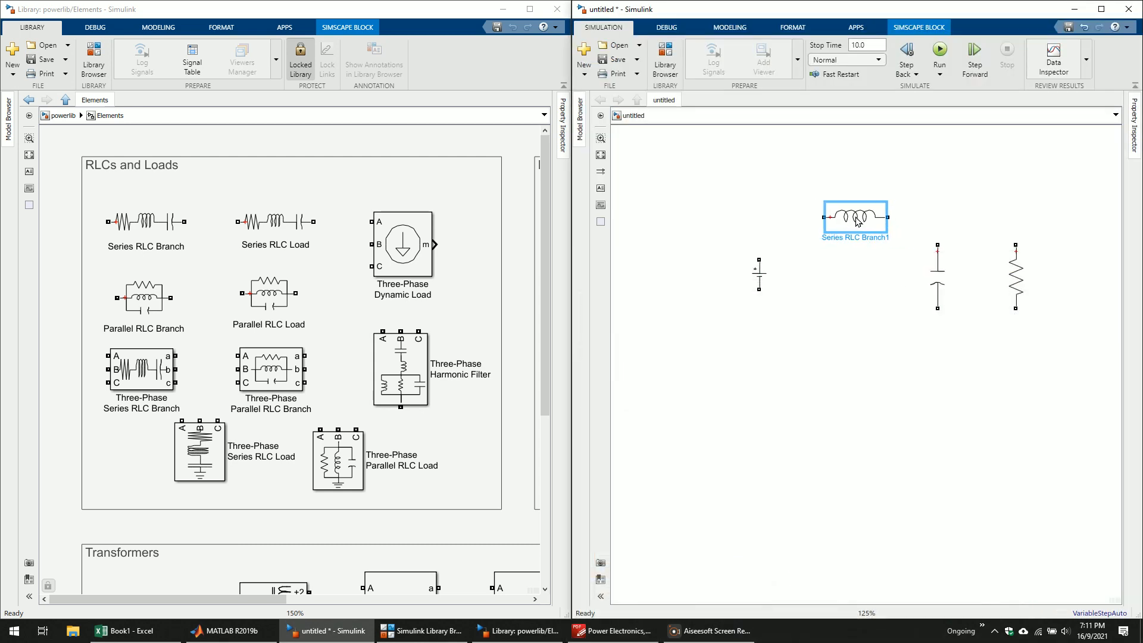
left_click_drag(761, 277, 681, 279)
- Add a Mosfet from the powerlib Power Electronics library between the DC source and the inductor
left_click(29, 99)
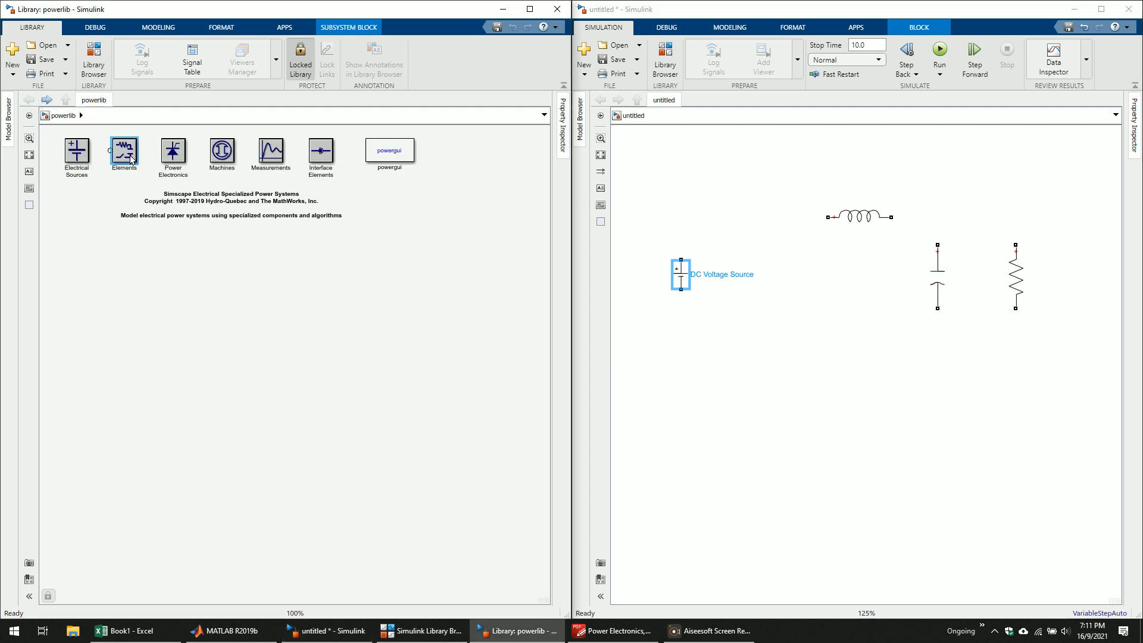
left_click(175, 161)
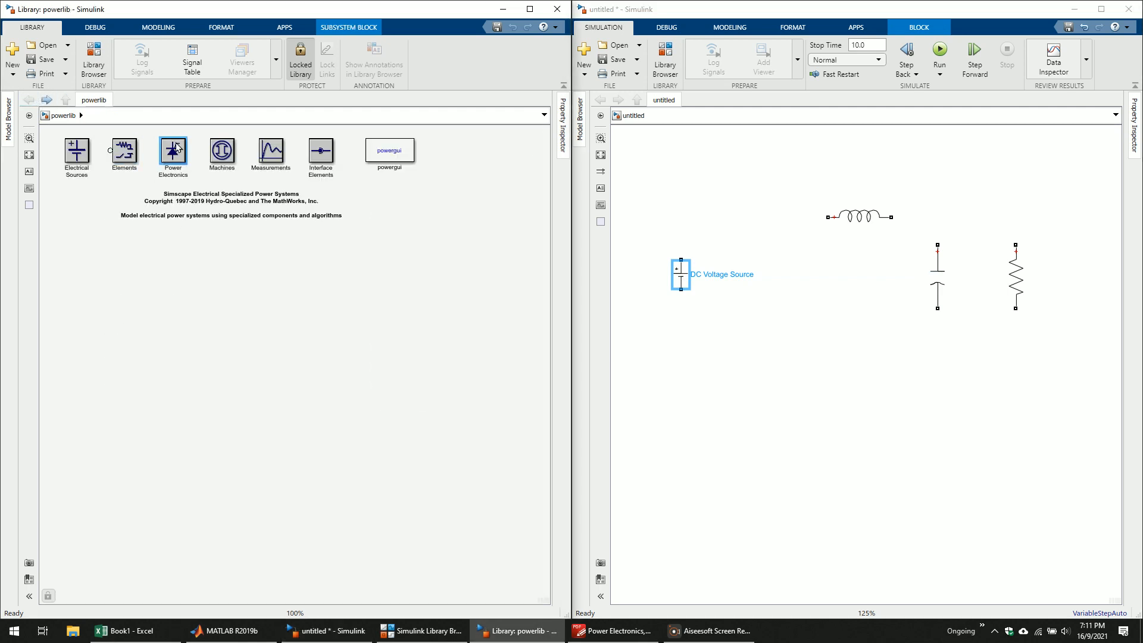
left_click(849, 615)
left_click(172, 236)
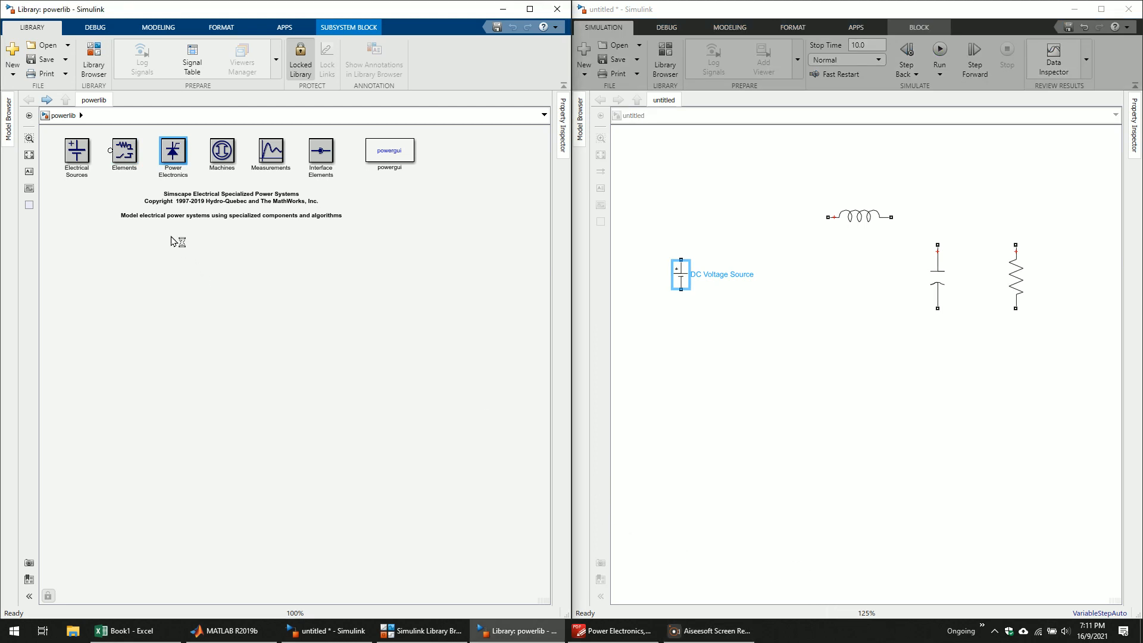
double_click(174, 156)
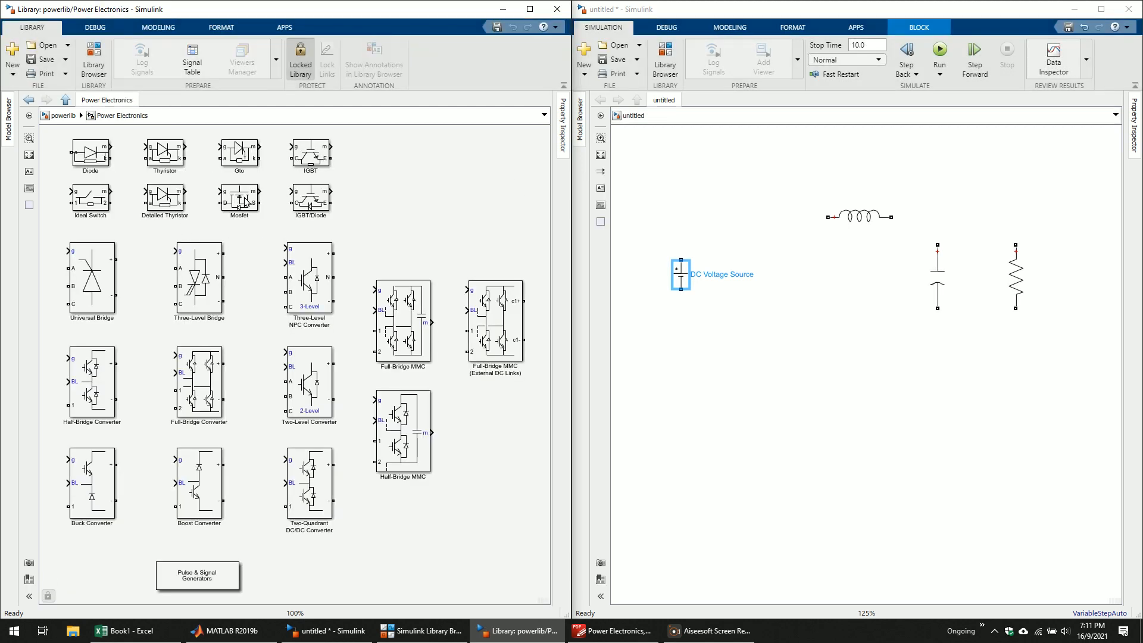
left_click_drag(239, 198, 749, 226)
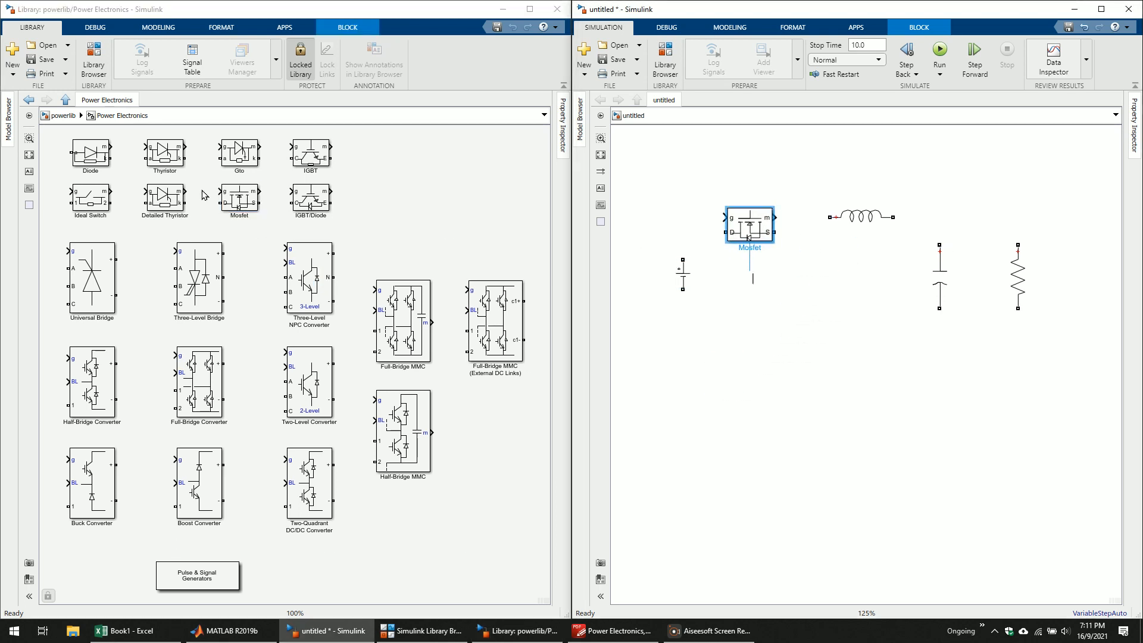
- Add a Diode from the Power Electronics library below the Mosfet and rotate it so that it points upward
left_click_drag(87, 162, 794, 371)
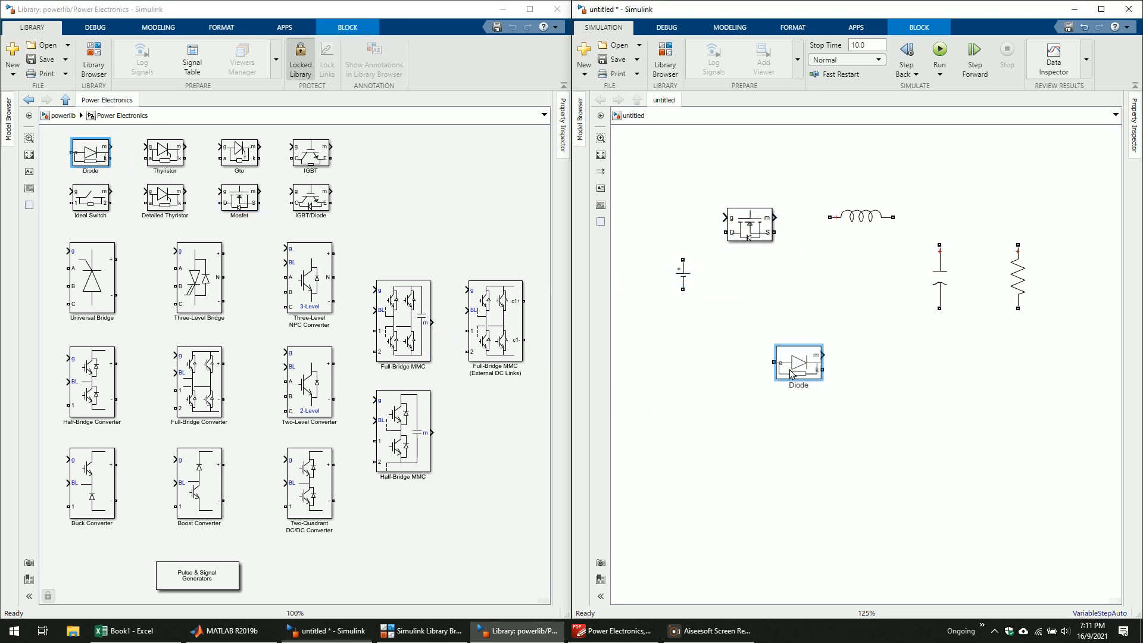
left_click(880, 379)
left_click(787, 368)
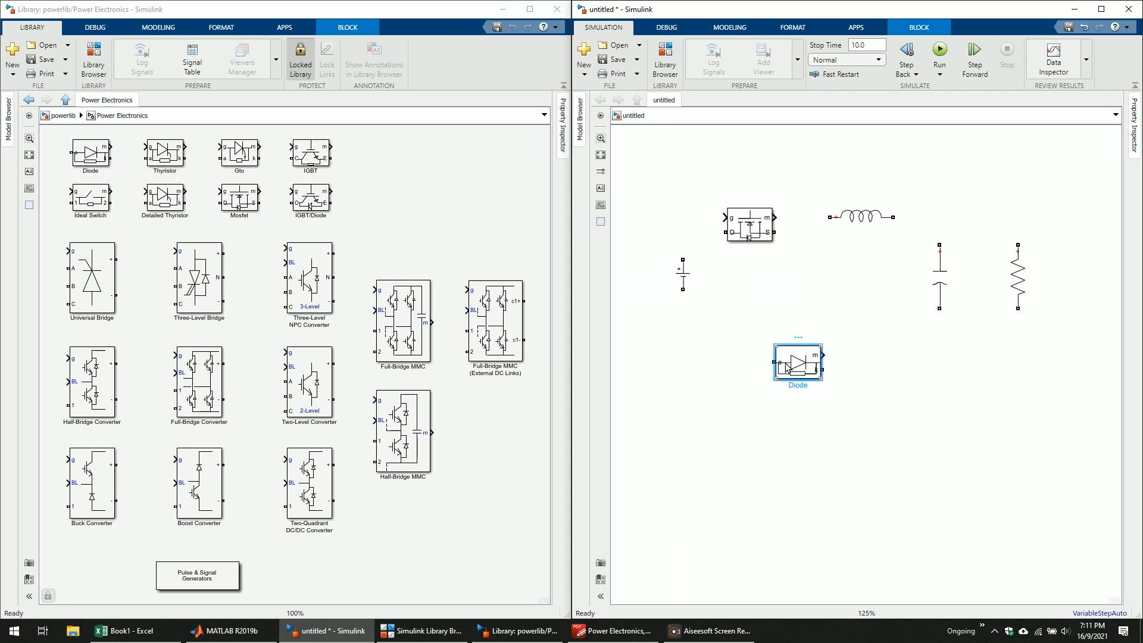
key("ctrl+r")
key("ctrl+r")
key("ctrl+r")
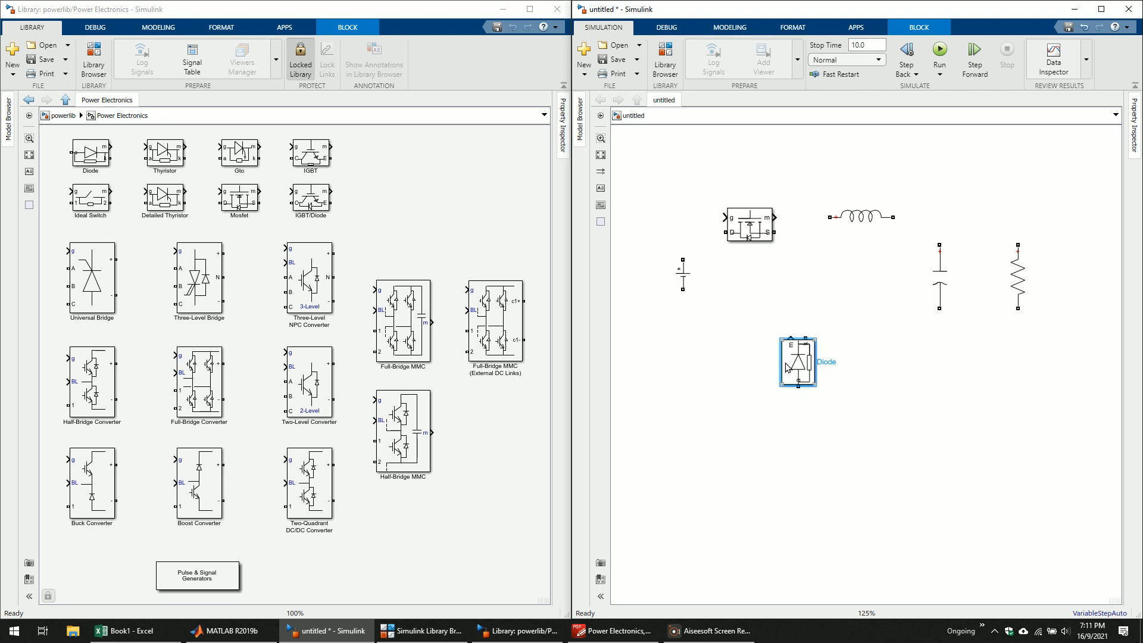
left_click(765, 523)
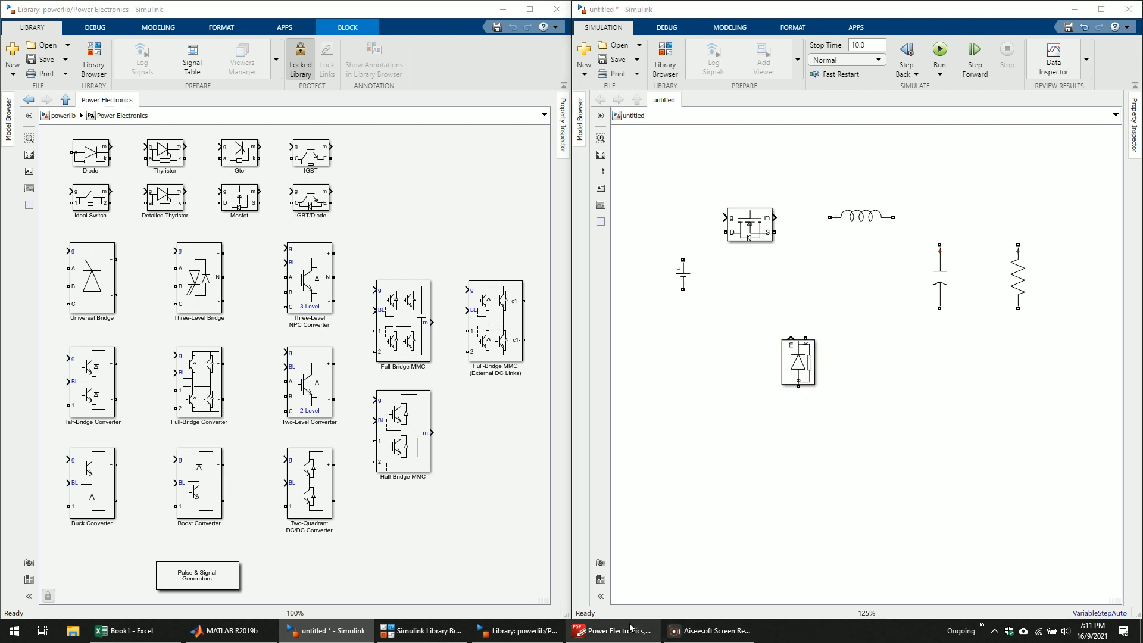
- Move the diode up beneath the Mosfet-inductor node and wire the DC source, Mosfet, diode and inductor as in the textbook buck converter
left_click(630, 628)
left_click(630, 628)
left_click_drag(816, 366, 817, 288)
left_click_drag(682, 259, 886, 237)
left_click_drag(812, 260, 812, 232)
mouse_move(809, 310)
left_mouse_down()
mouse_move(684, 370)
mouse_move(684, 274)
mouse_move(683, 291)
left_mouse_up()
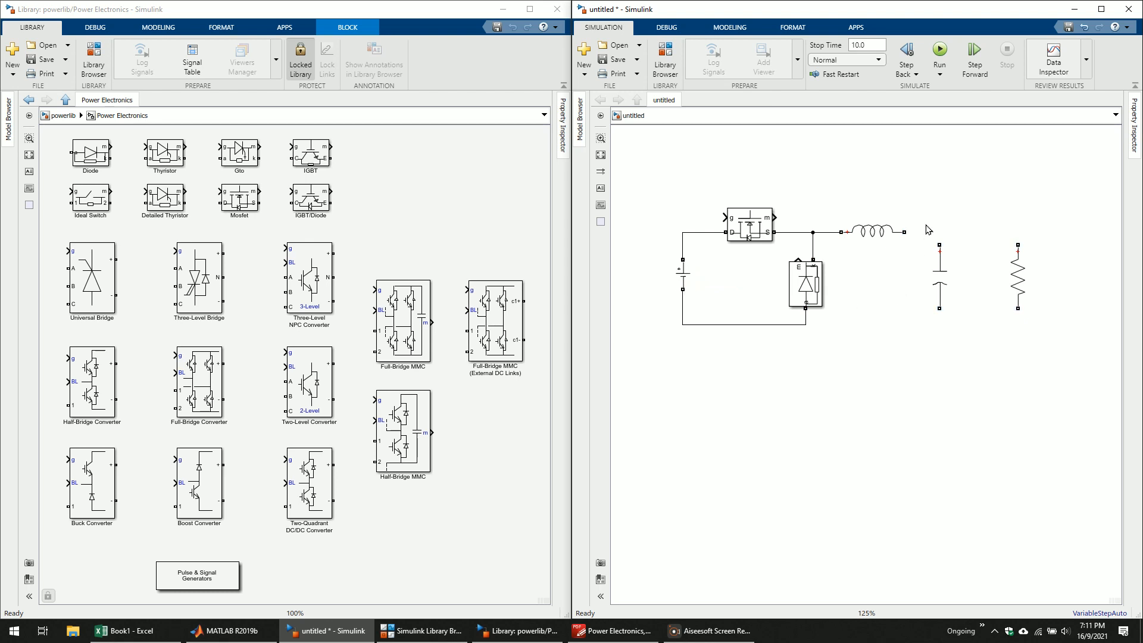
- Wire the inductor output to the capacitor and resistor in parallel, and connect both to the common return line
left_click_drag(905, 230, 939, 245)
left_click_drag(939, 308, 801, 324)
left_click_drag(1017, 244, 939, 231)
left_click_drag(1015, 307, 938, 325)
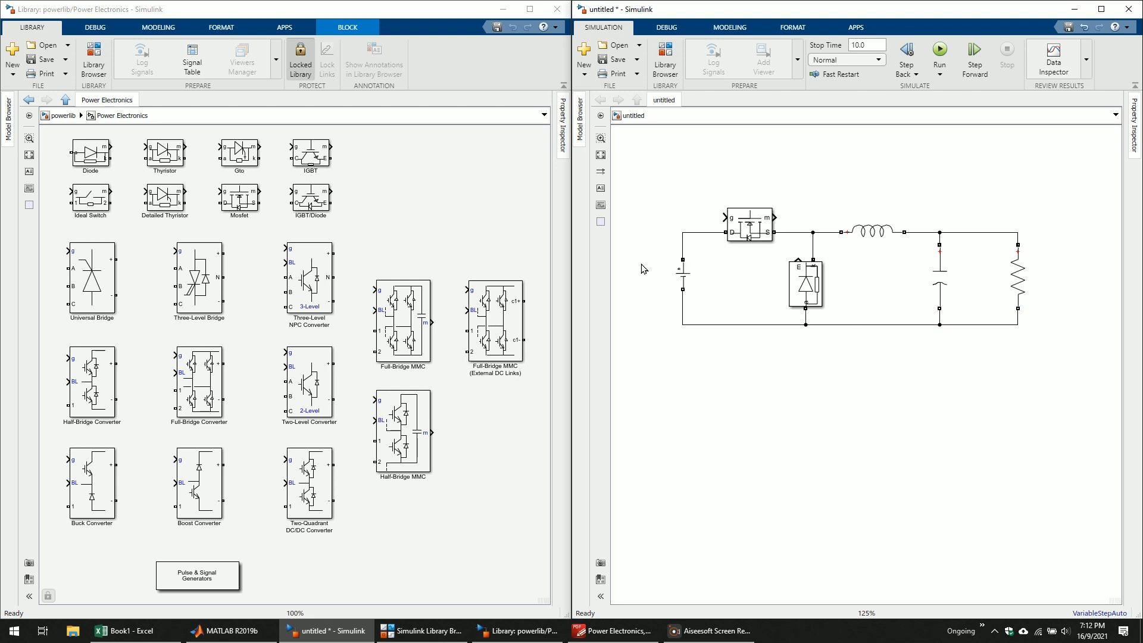
- Shift the DC source, Mosfet, diode and inductor left to leave more space before the capacitor
left_click_drag(680, 276, 677, 276)
left_click(749, 233)
left_click_drag(749, 234, 722, 234)
left_click_drag(812, 286, 799, 286)
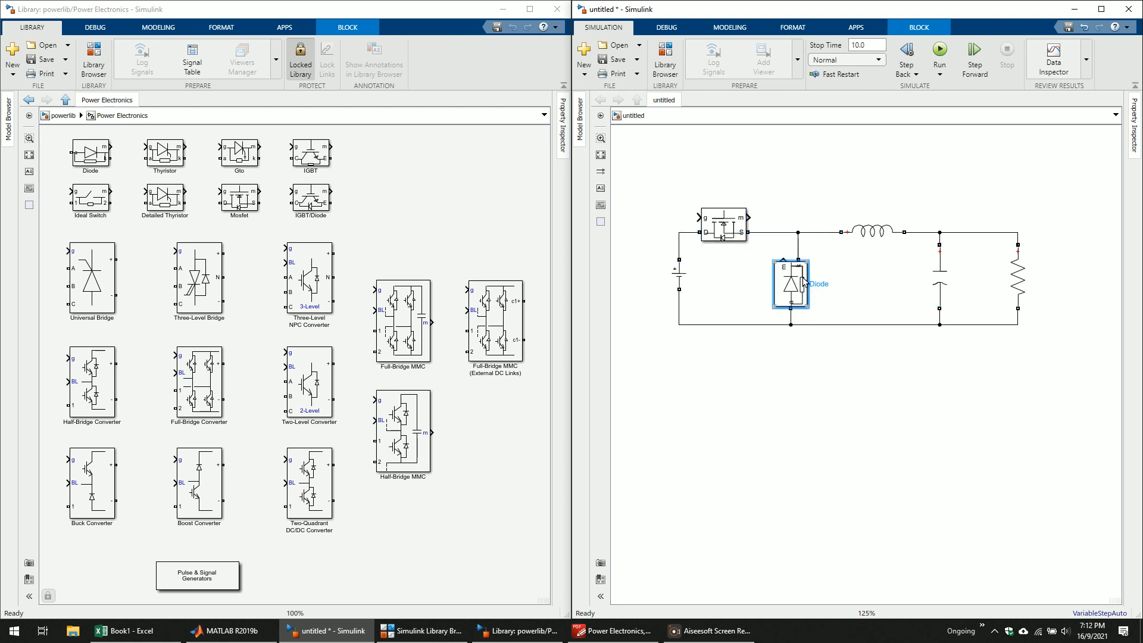
left_click_drag(873, 231, 843, 231)
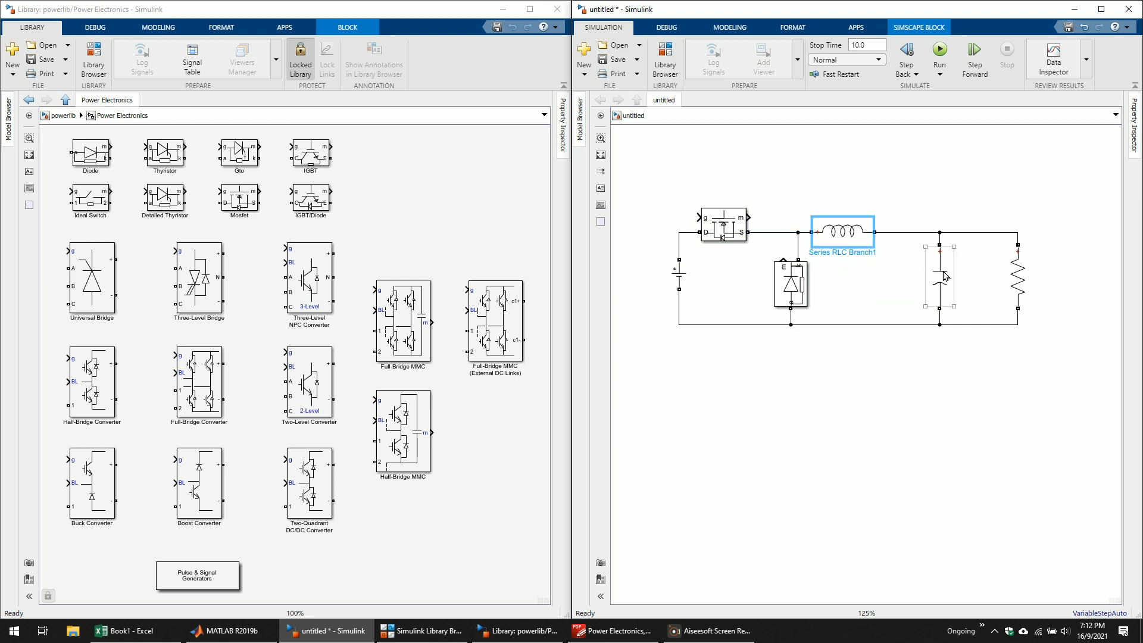
- Add a powergui block from the powerlib library below the circuit
left_click(34, 101)
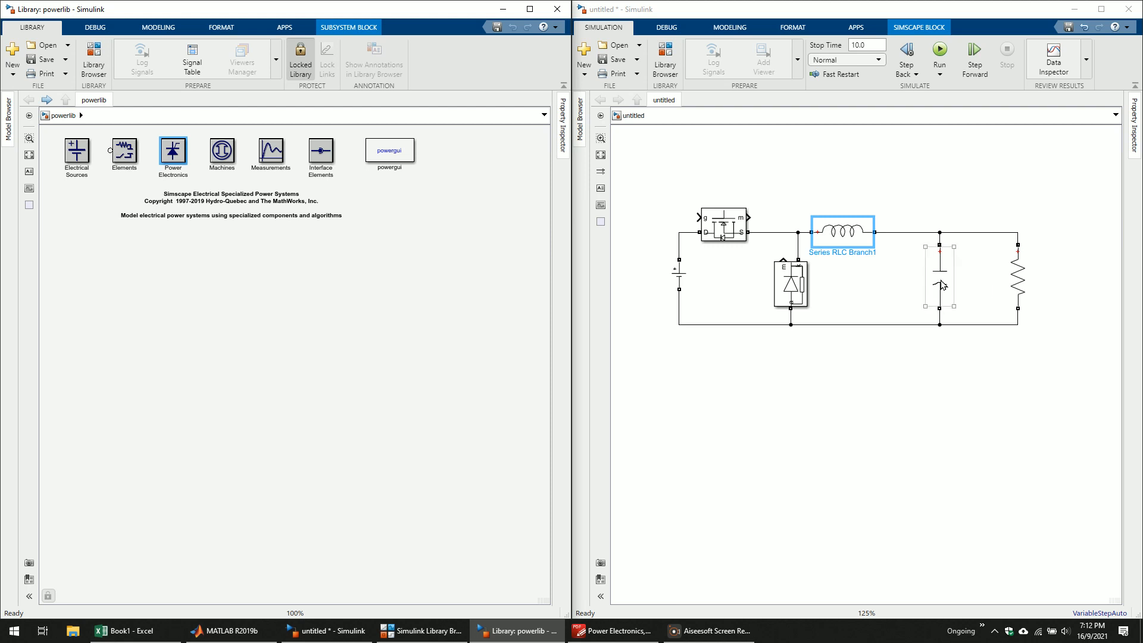
left_click_drag(389, 152, 760, 395)
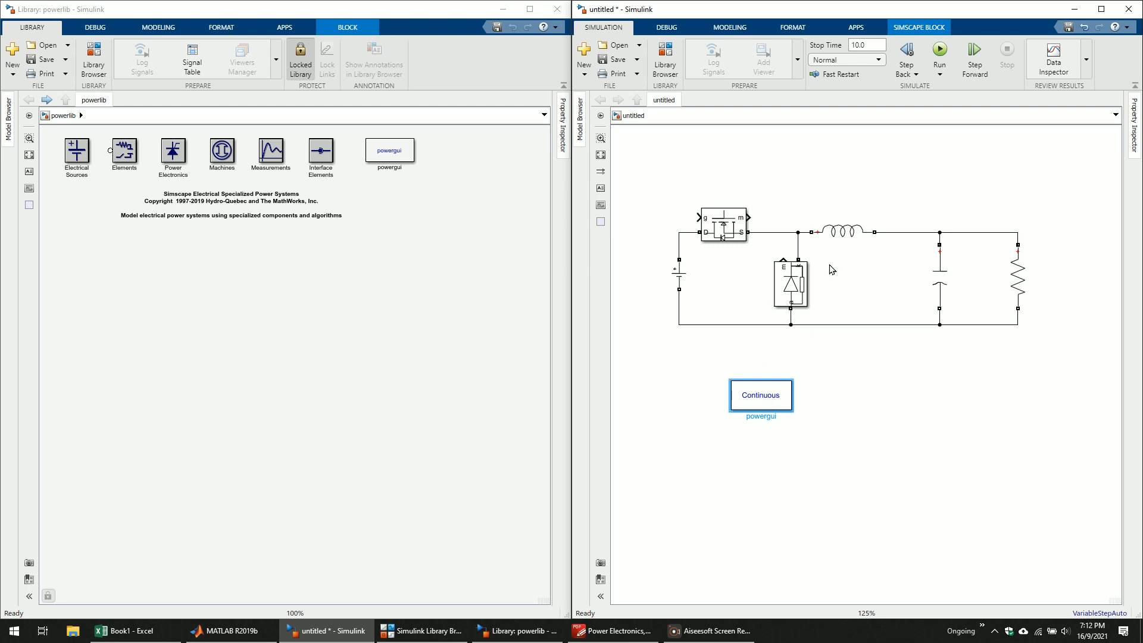
- Set the diode's forward voltage Vf to 0.01 V
double_click(806, 276)
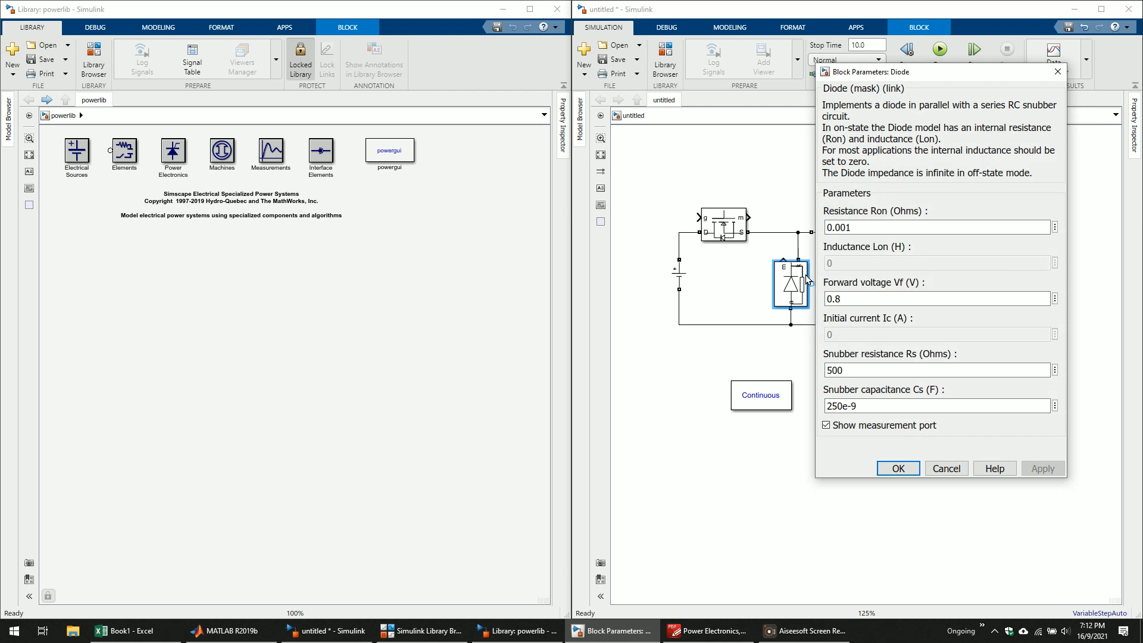
double_click(852, 299)
left_click(862, 298)
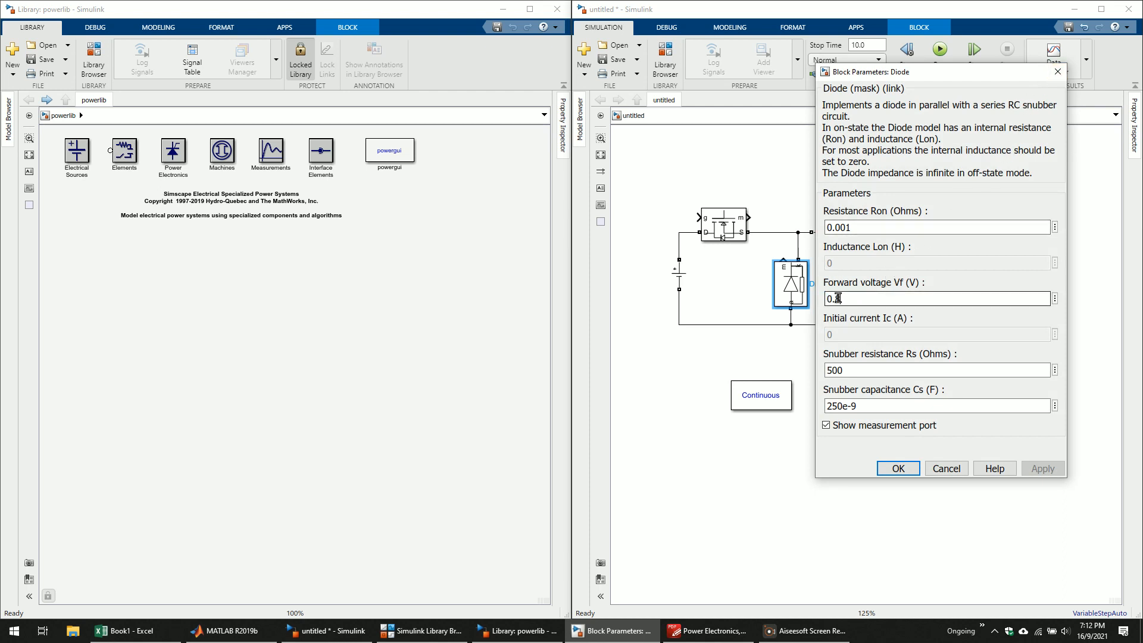
left_click_drag(836, 298, 938, 339)
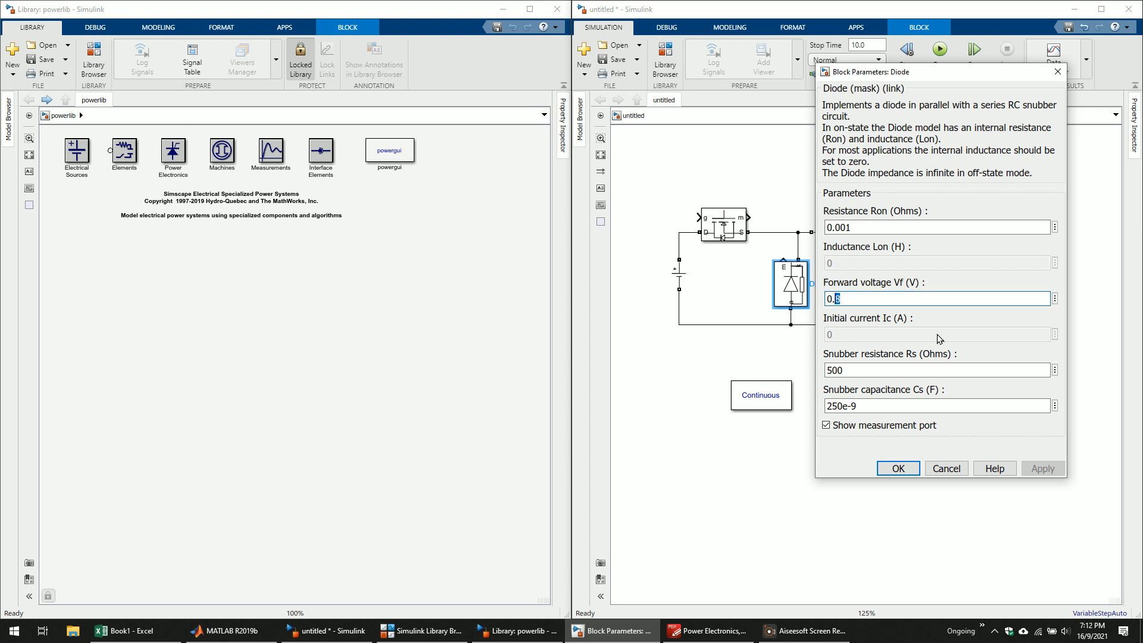
type("01")
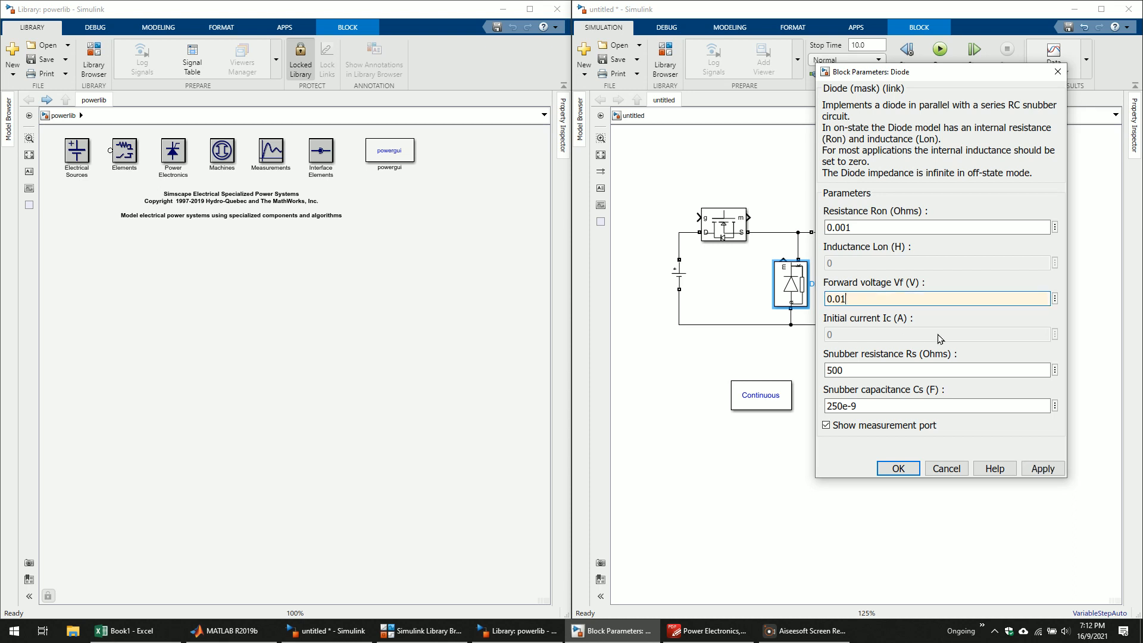
left_click(892, 476)
- Lower the Mosfet's FET resistance Ron in its block parameters and accept the change
left_click(741, 234)
double_click(741, 233)
double_click(818, 247)
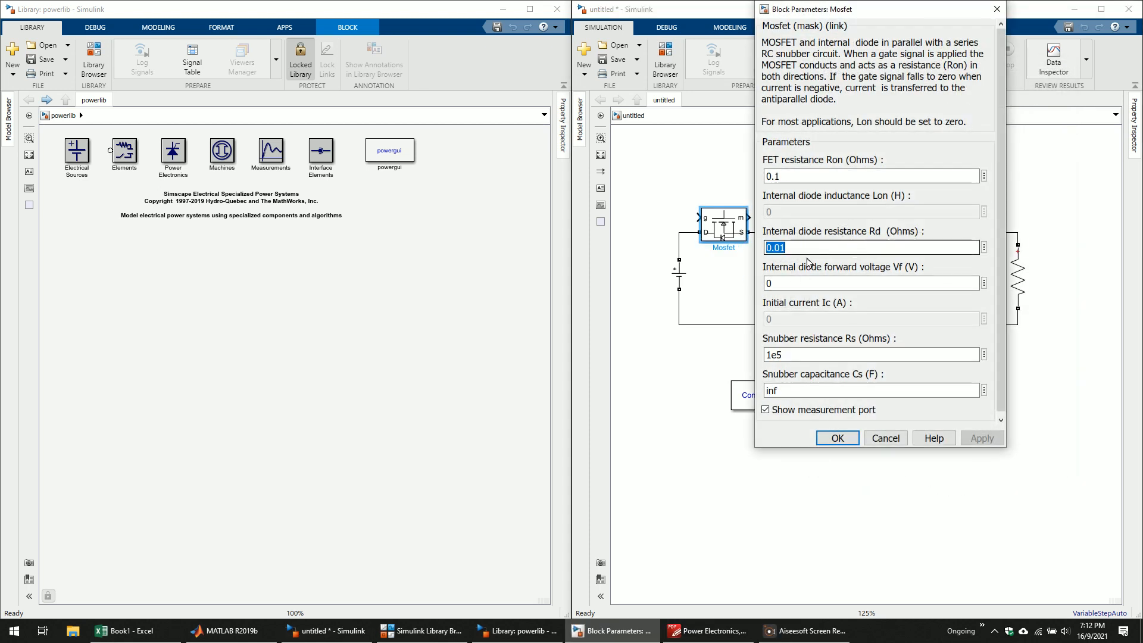
double_click(814, 174)
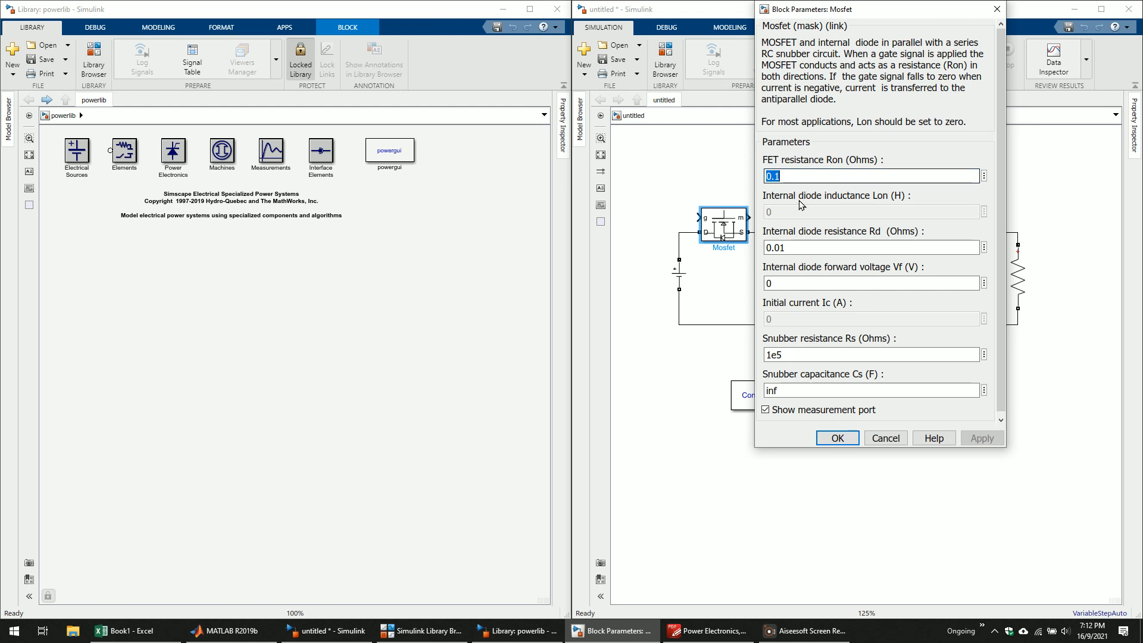
left_click(773, 176)
type("0")
left_click(835, 440)
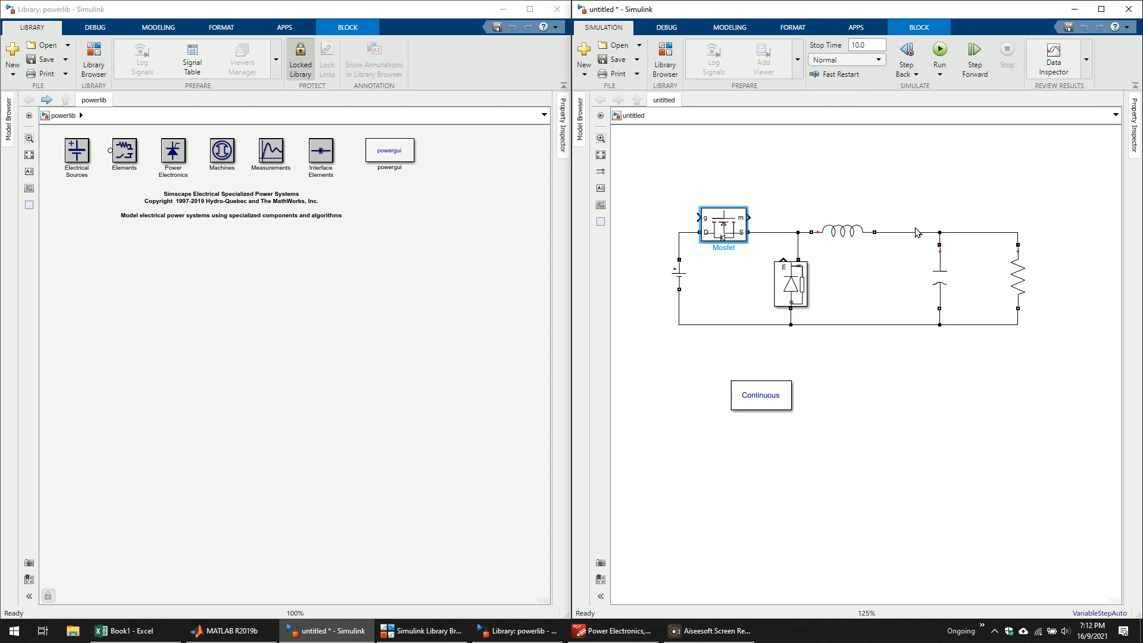
- Move powergui beneath the Mosfet, and add Current Measurement and Voltage Measurement blocks from the Measurements library below the capacitor
left_click_drag(766, 402, 721, 379)
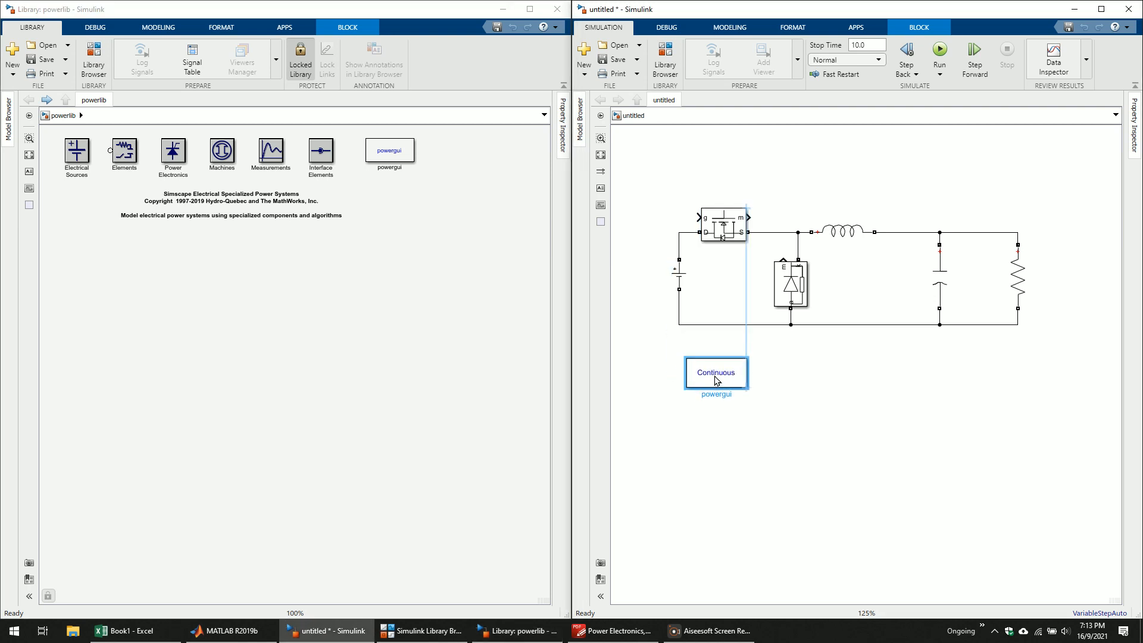
left_click(419, 205)
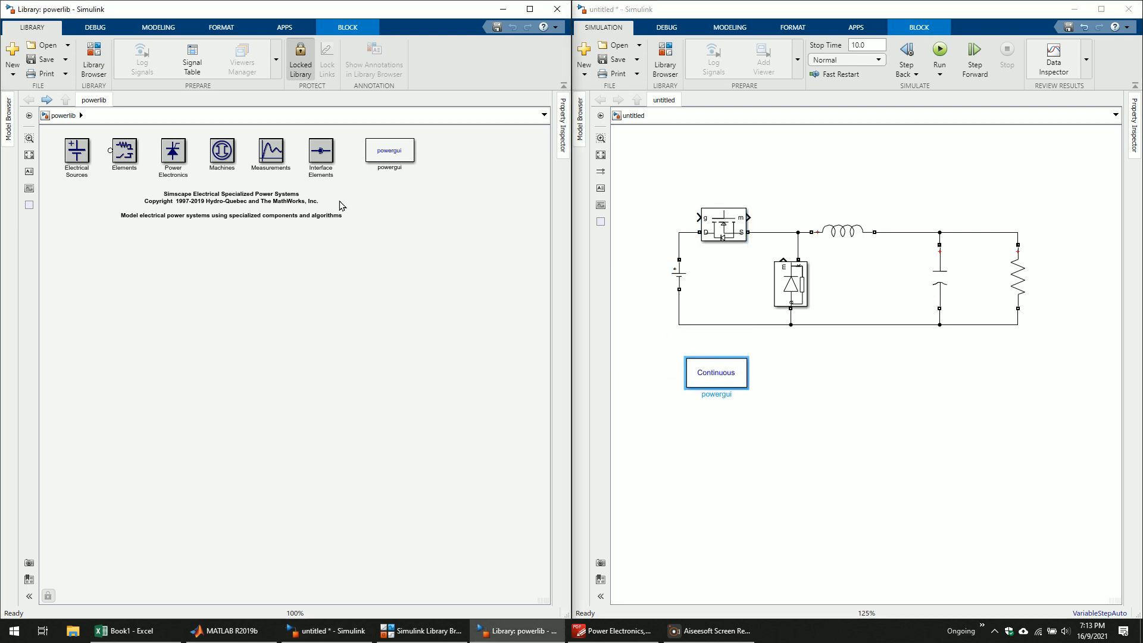
double_click(264, 156)
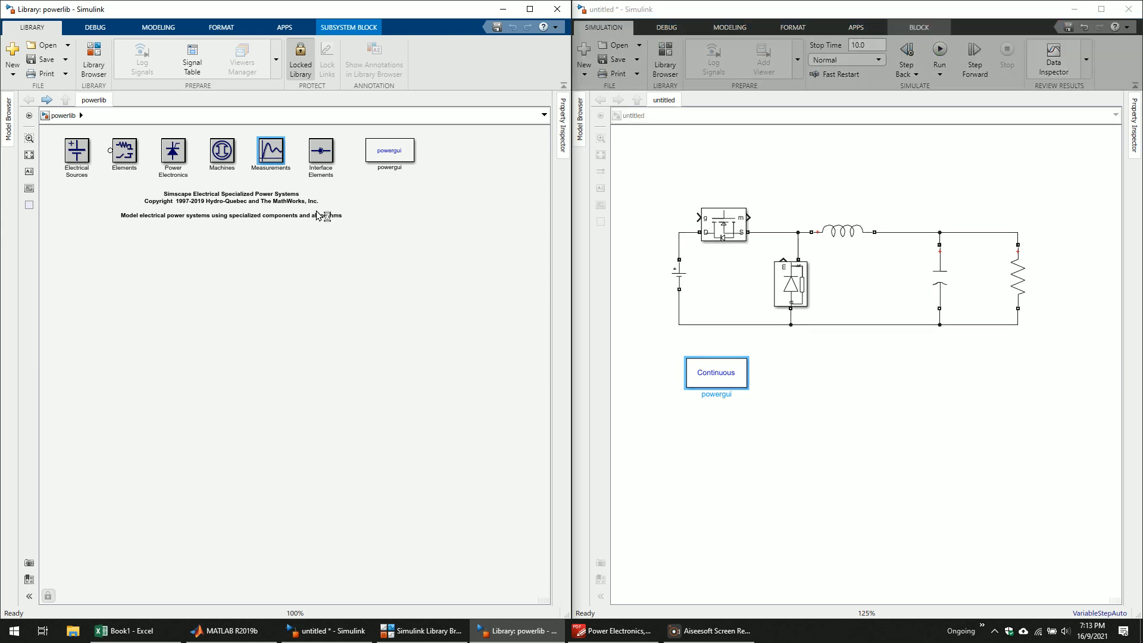
scroll(225, 234, "up", 5)
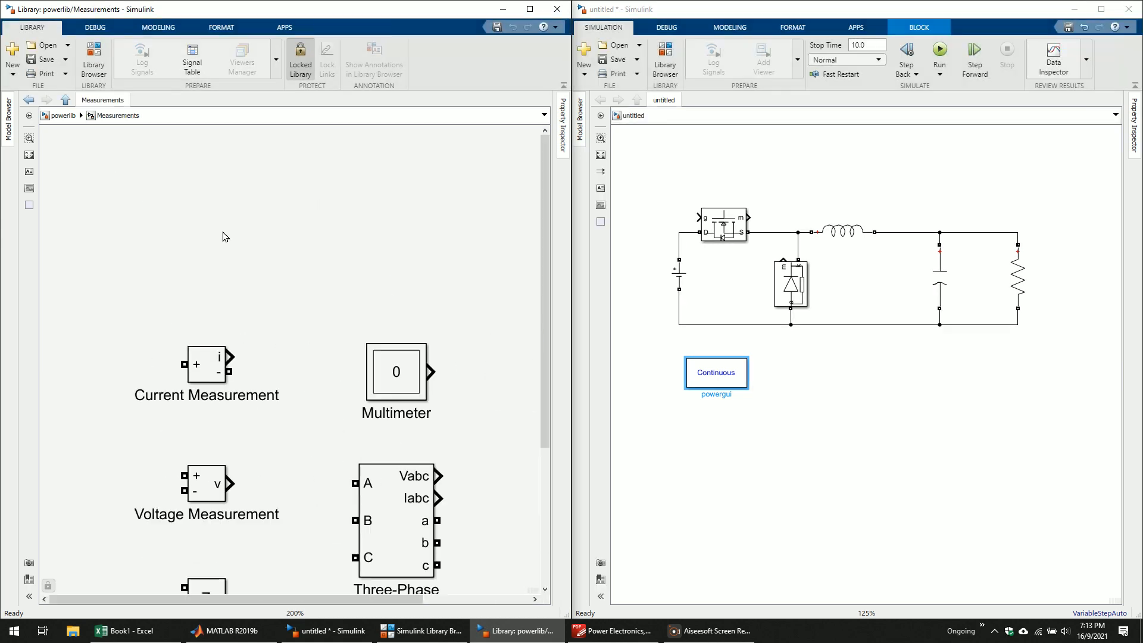
scroll(229, 234, "down", 2)
left_click_drag(232, 234, 258, 147)
scroll(288, 312, "down", 1)
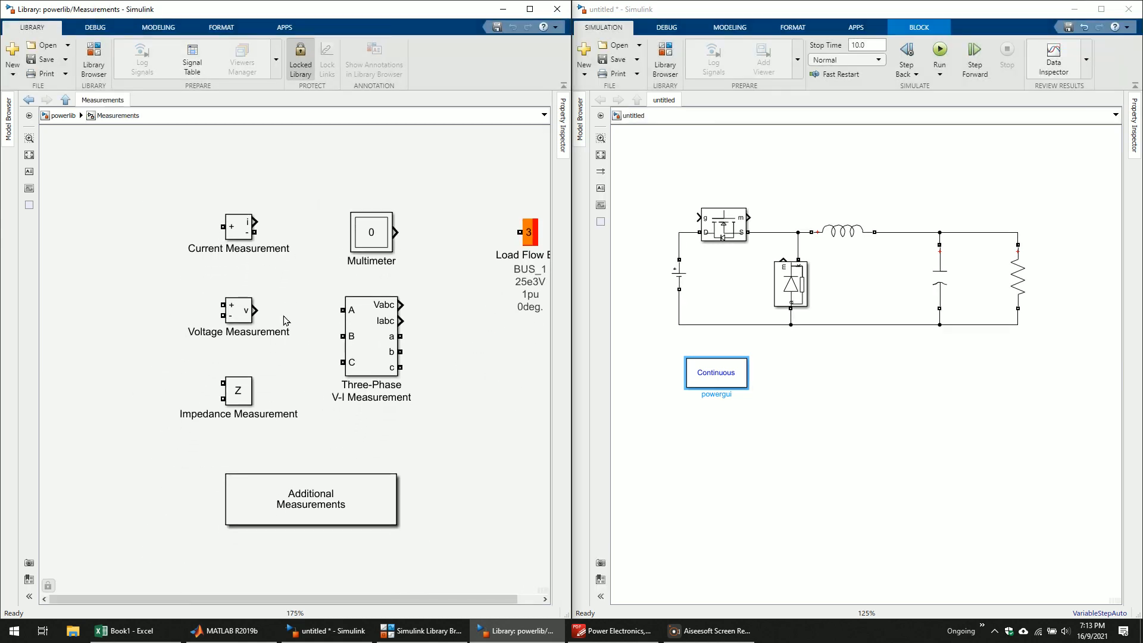
left_click_drag(150, 200, 274, 359)
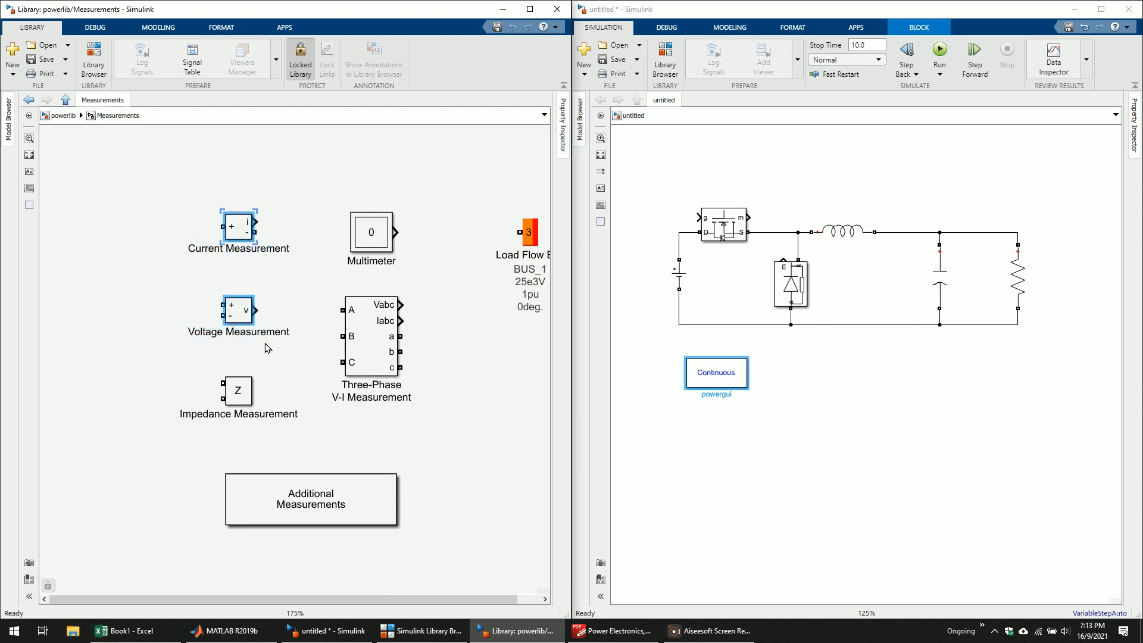
left_click_drag(234, 306, 958, 449)
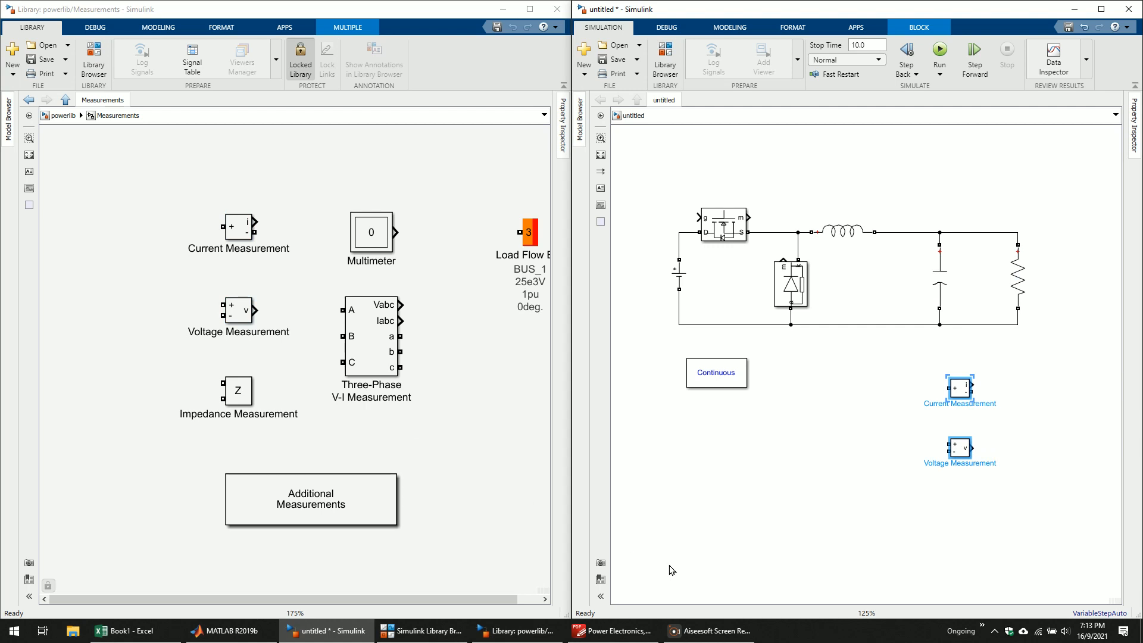
left_click(788, 535)
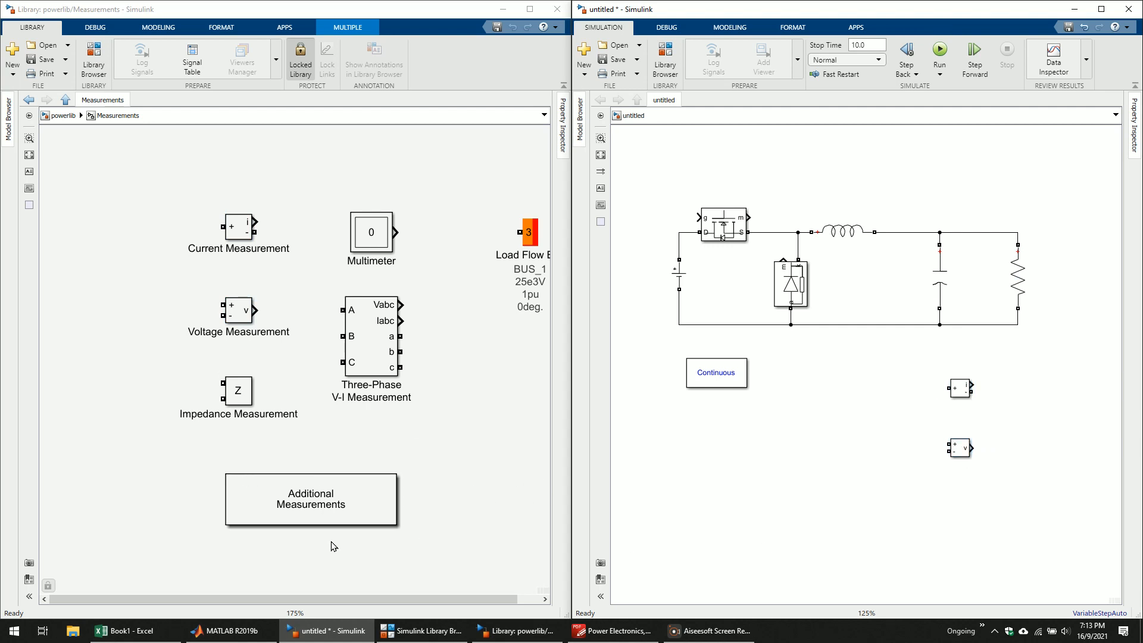
- Open the Pulse & Signal Generators library from the Power Electronics group of powerlib and place its window beside the model
left_click(321, 504)
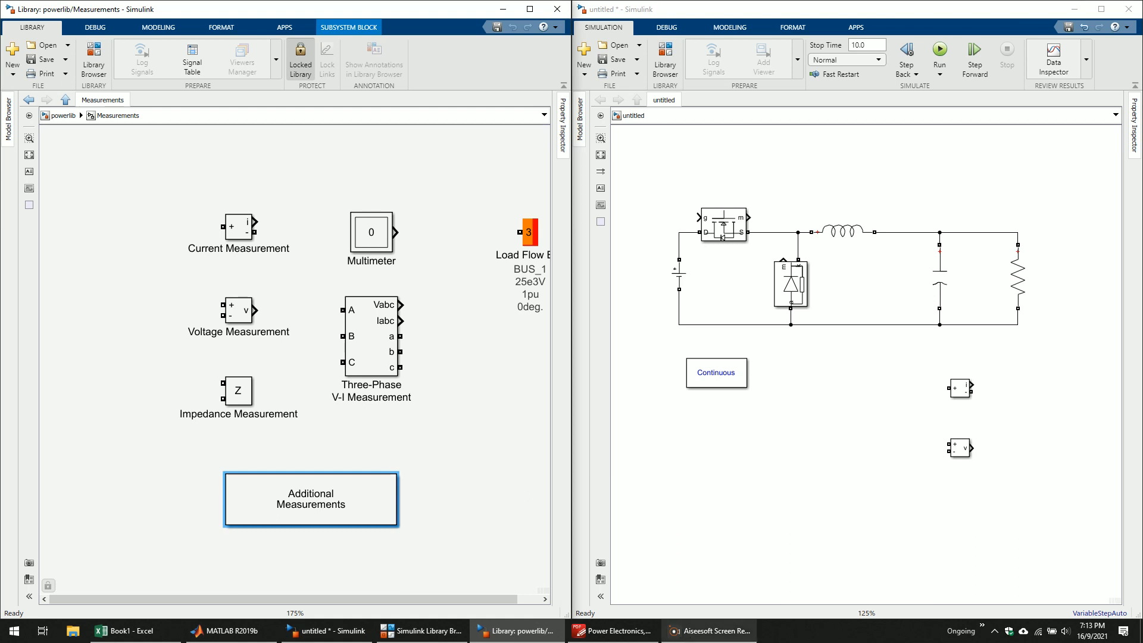
mouse_move(586, 636)
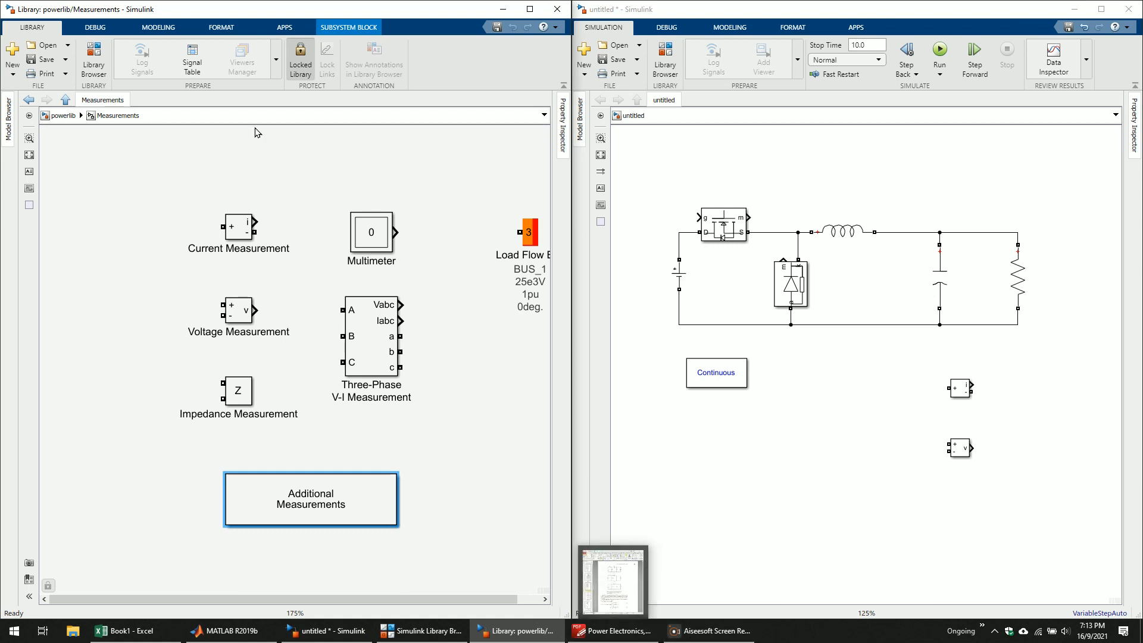
left_click(62, 116)
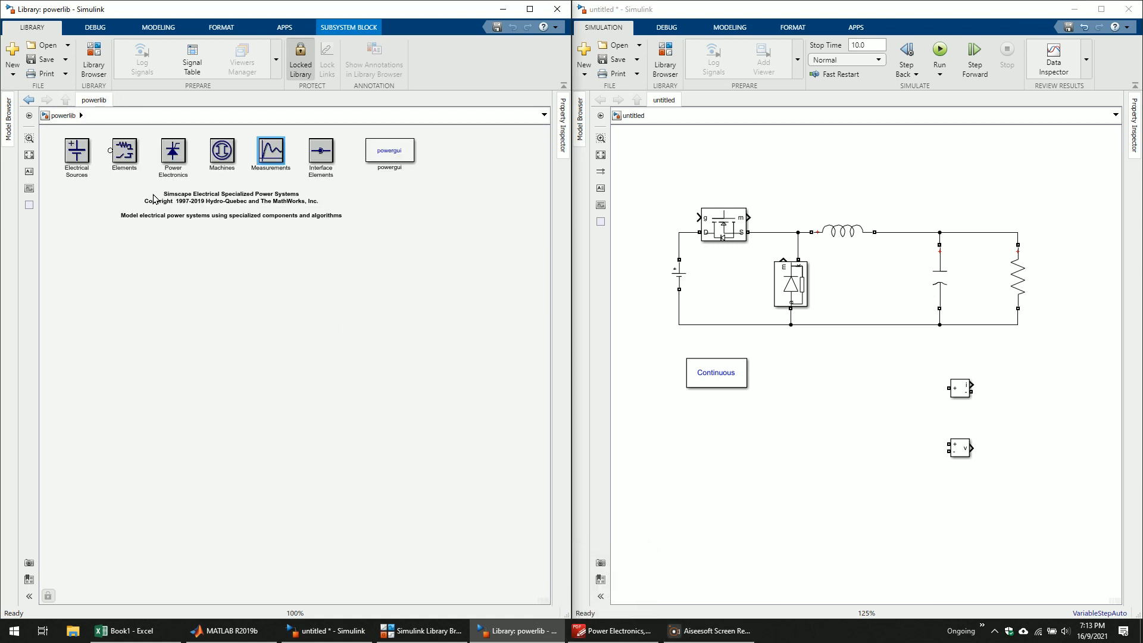
double_click(177, 163)
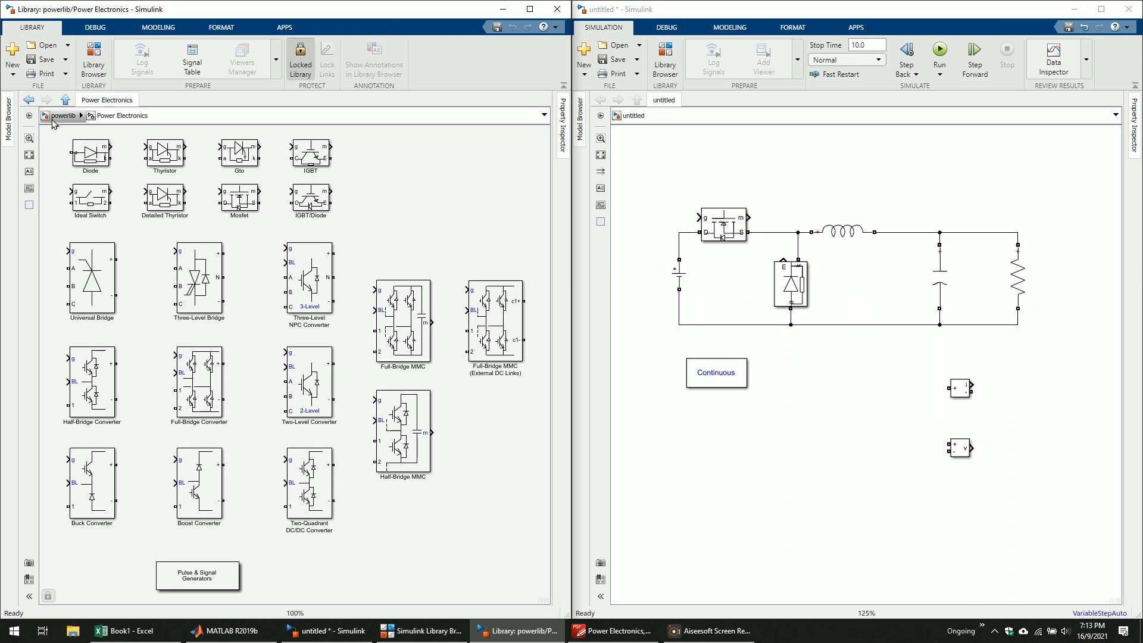
scroll(331, 576, "down", 3)
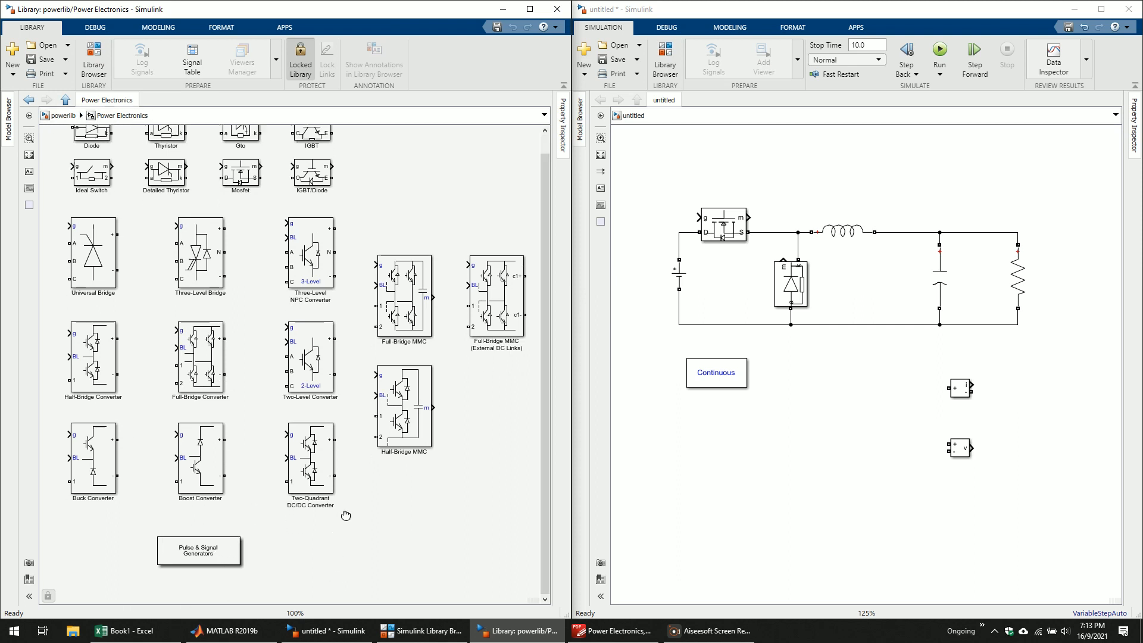
left_click(238, 494)
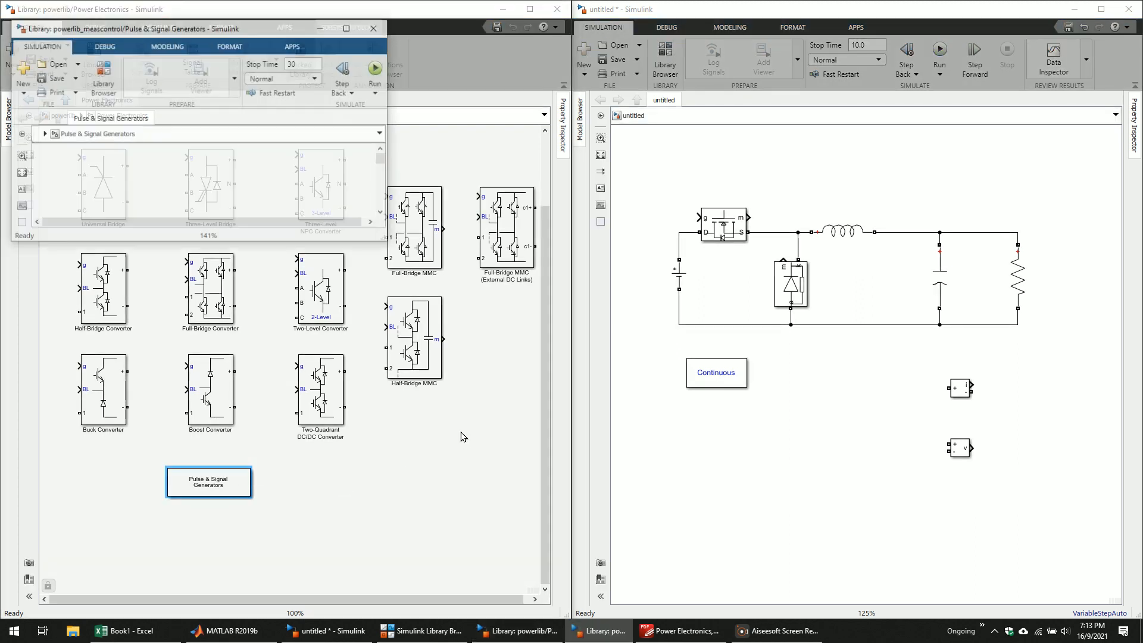
left_click_drag(276, 30, 1, 226)
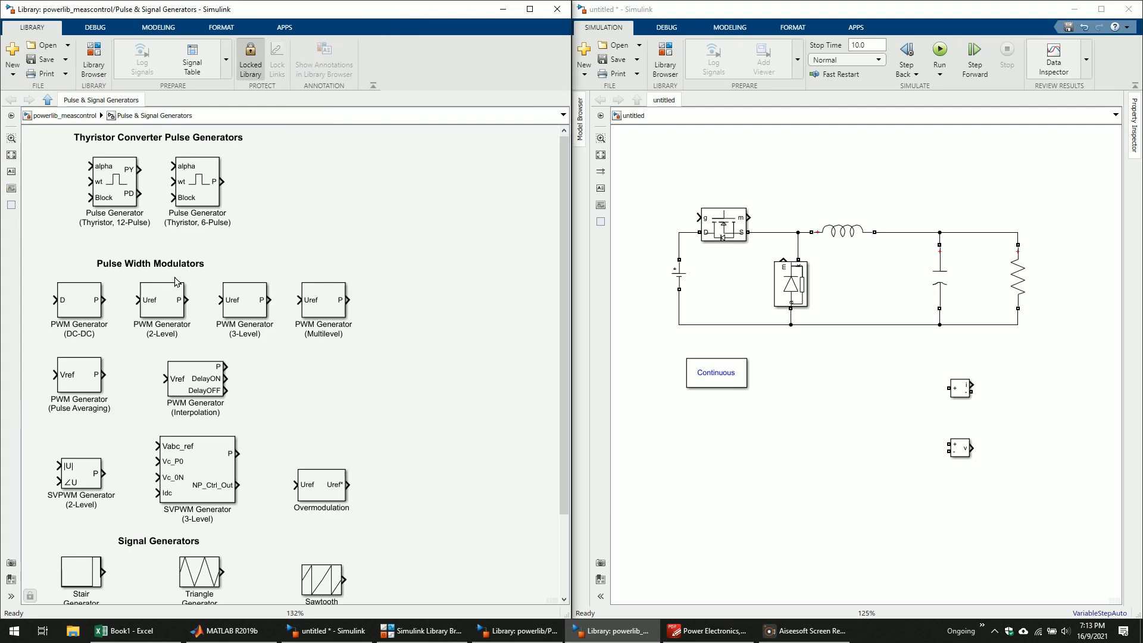
- Add a PWM Generator (DC-DC) block beside the Mosfet and connect its output P to the Mosfet's gate input g
left_click(98, 308)
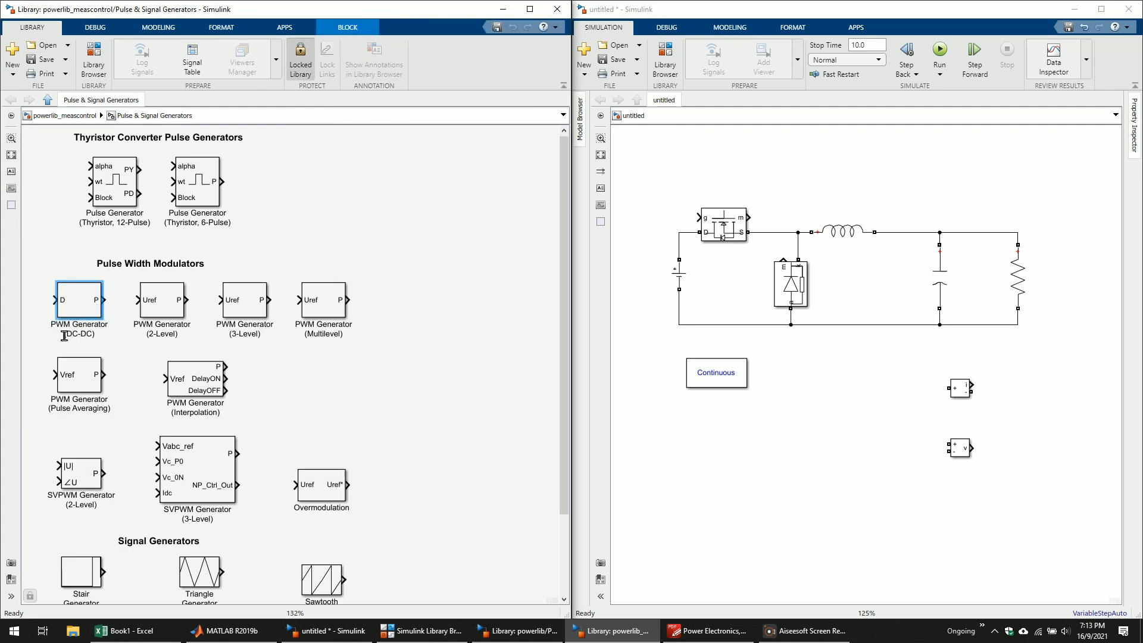
left_click_drag(80, 294, 696, 157)
left_click_drag(750, 157, 741, 227)
left_click(782, 228)
left_click(779, 224)
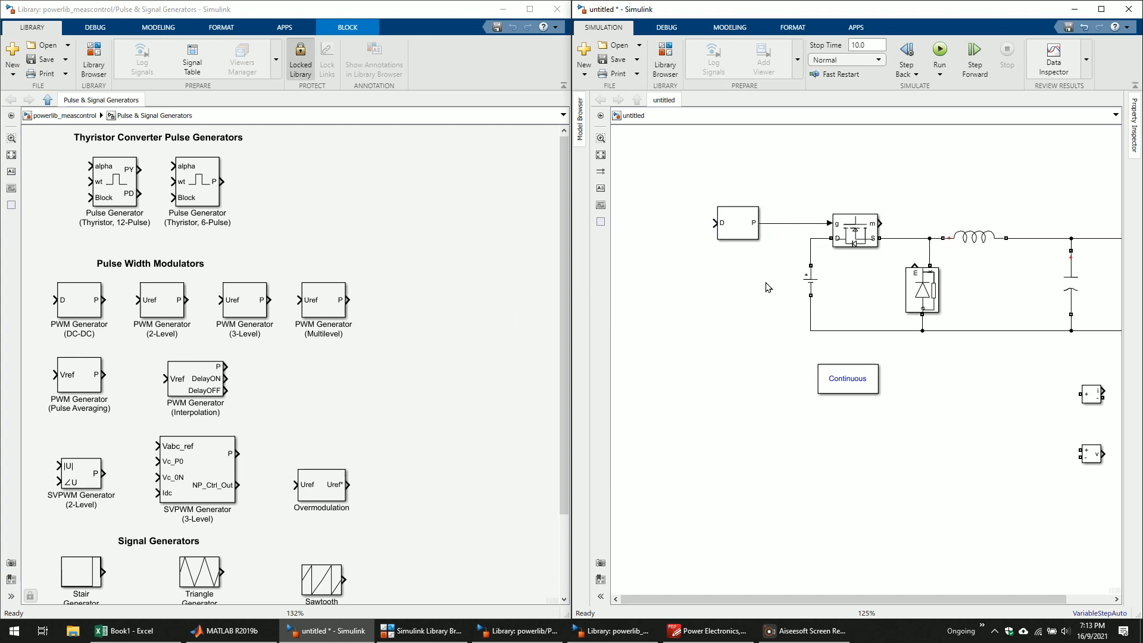
left_click_drag(735, 234, 766, 223)
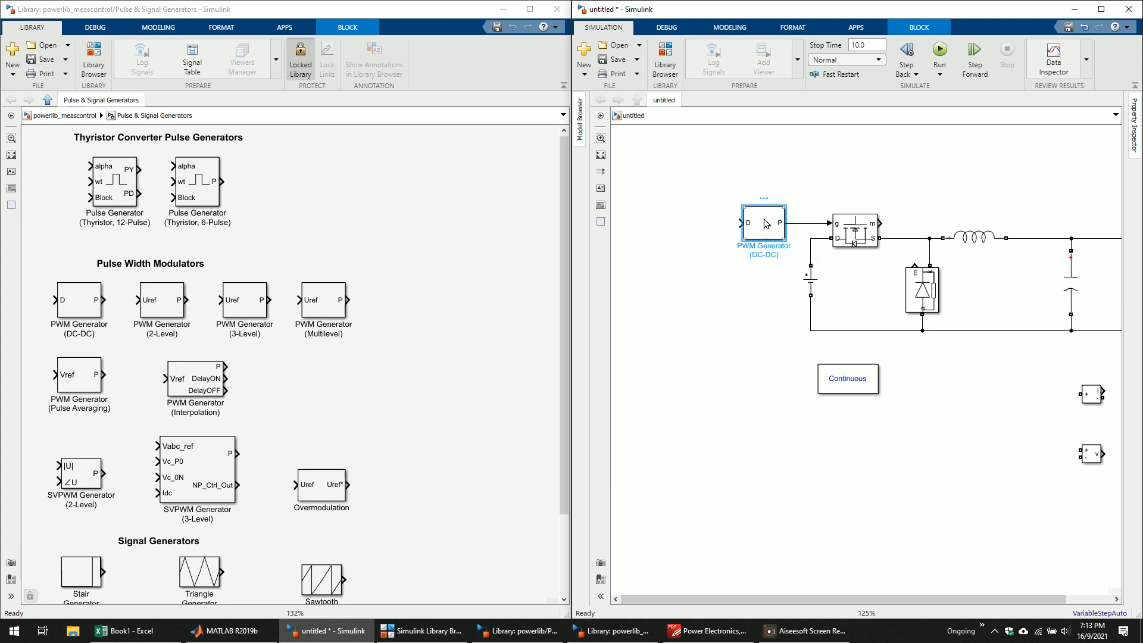
- Set the PWM generator's switching frequency to 30000 Hz, the f value in the Excel sheet
double_click(759, 234)
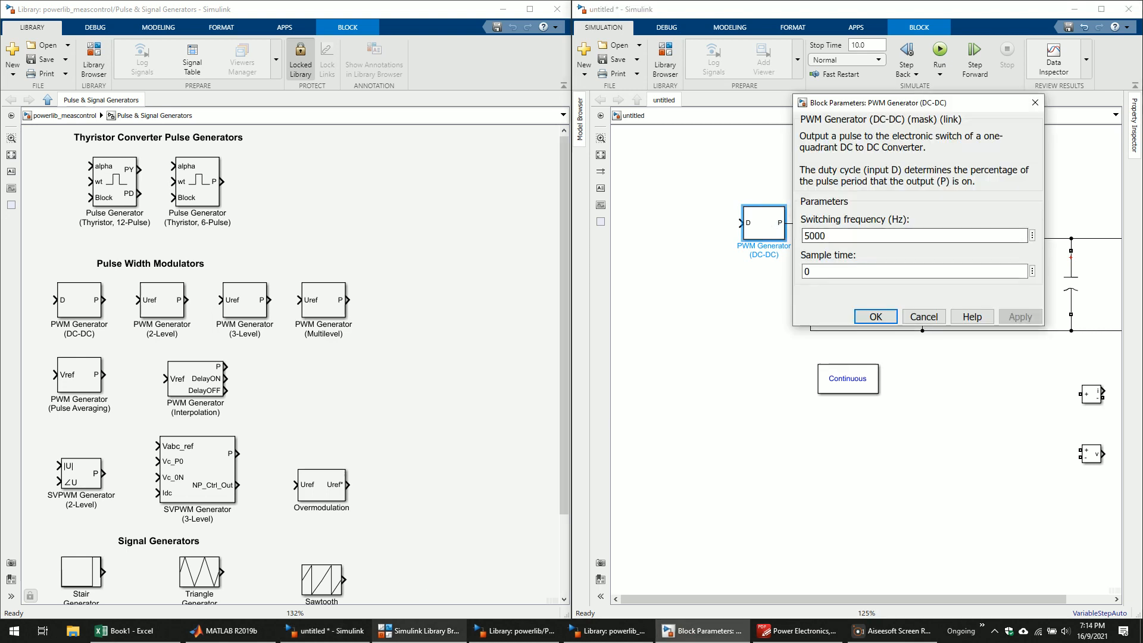
left_click(122, 631)
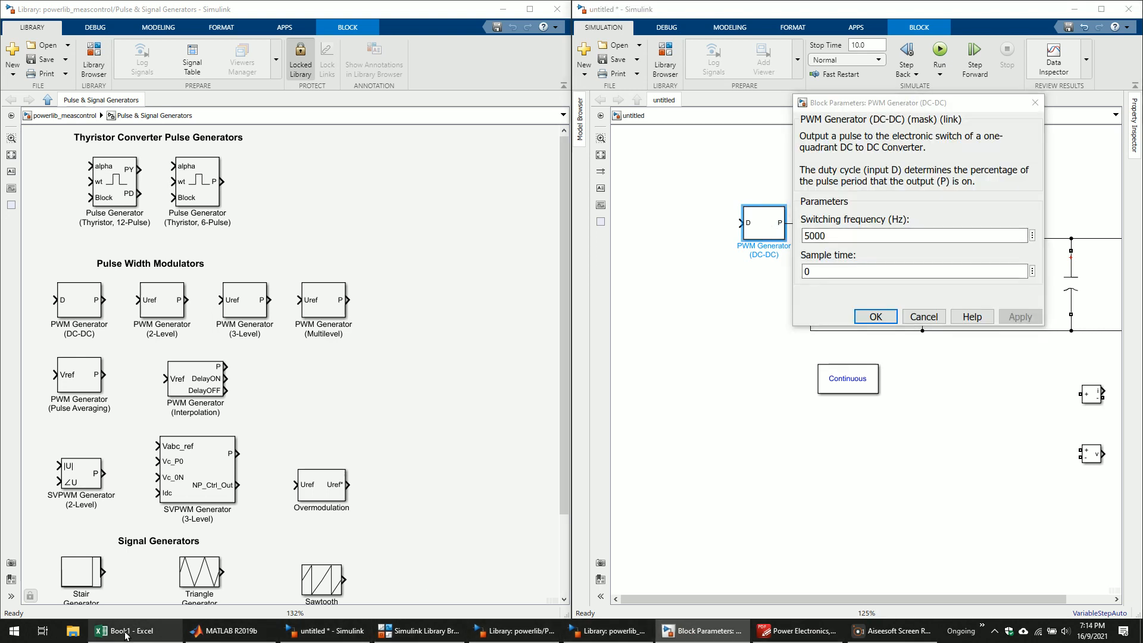
left_click_drag(57, 297, 289, 303)
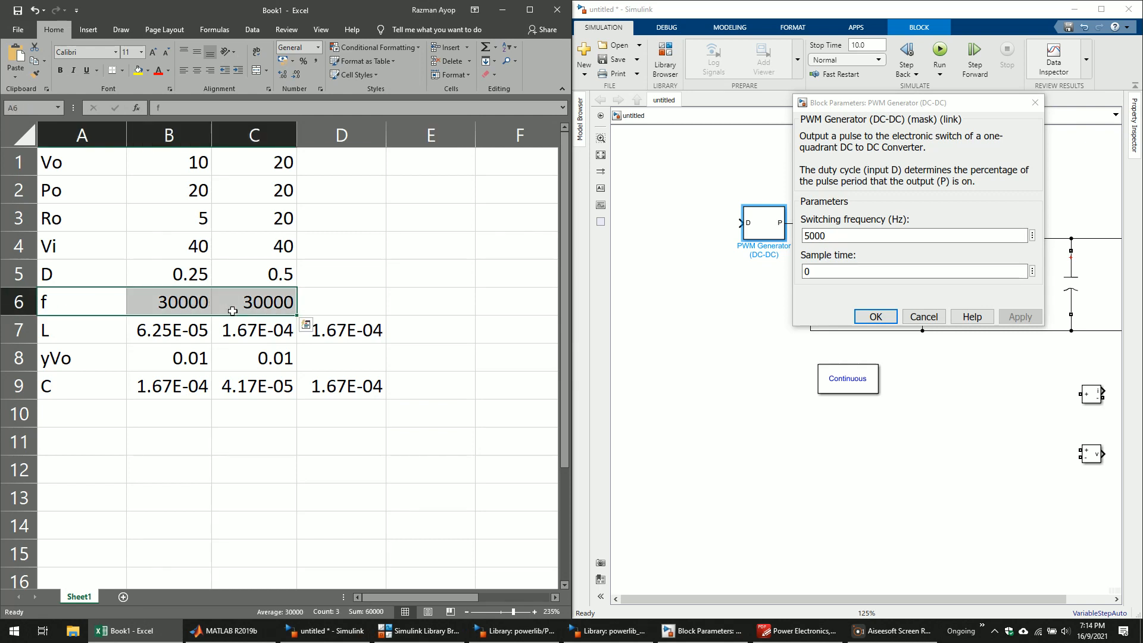
double_click(847, 235)
type("30")
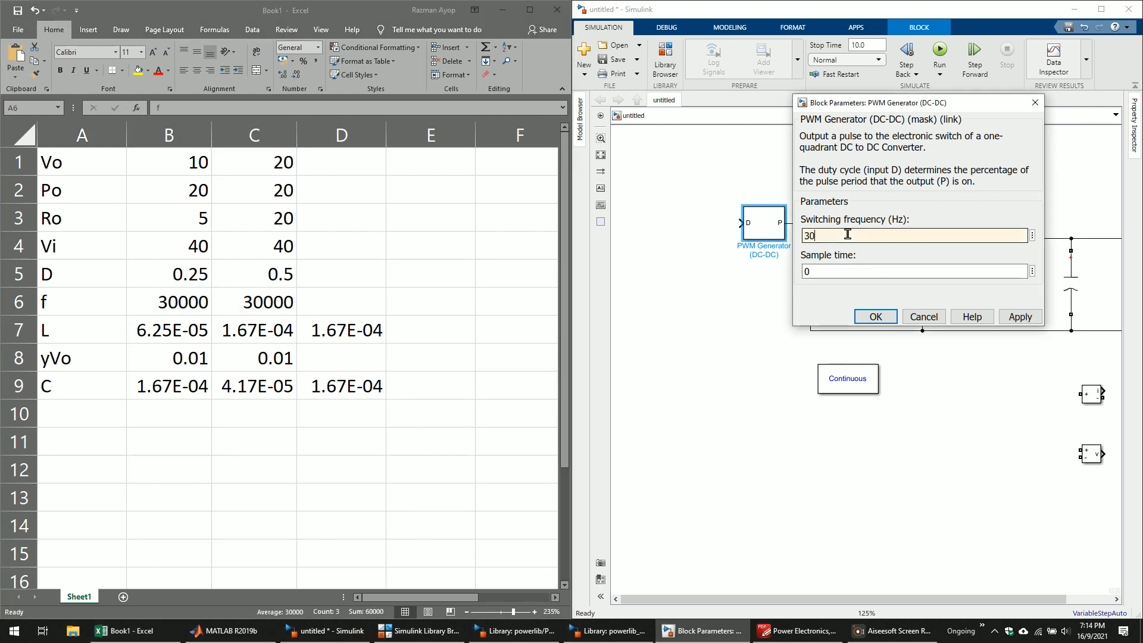
left_click(860, 316)
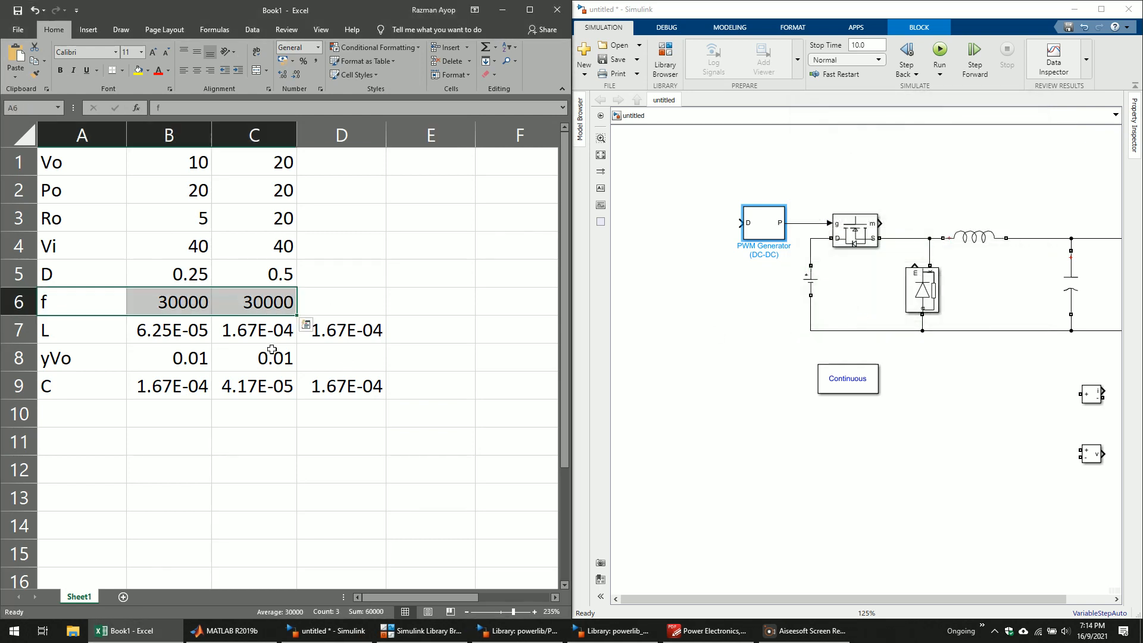
left_click(502, 10)
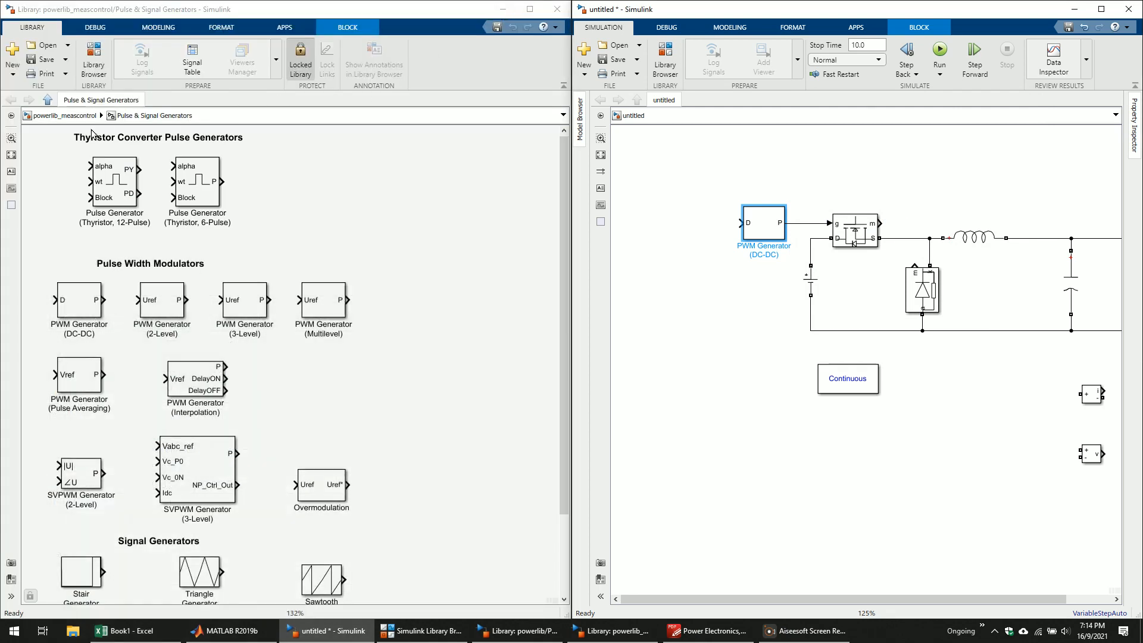
- Close the powerlib_meascontrol library and open the Simulink Sources library in the Simulink Library Browser
left_click(64, 115)
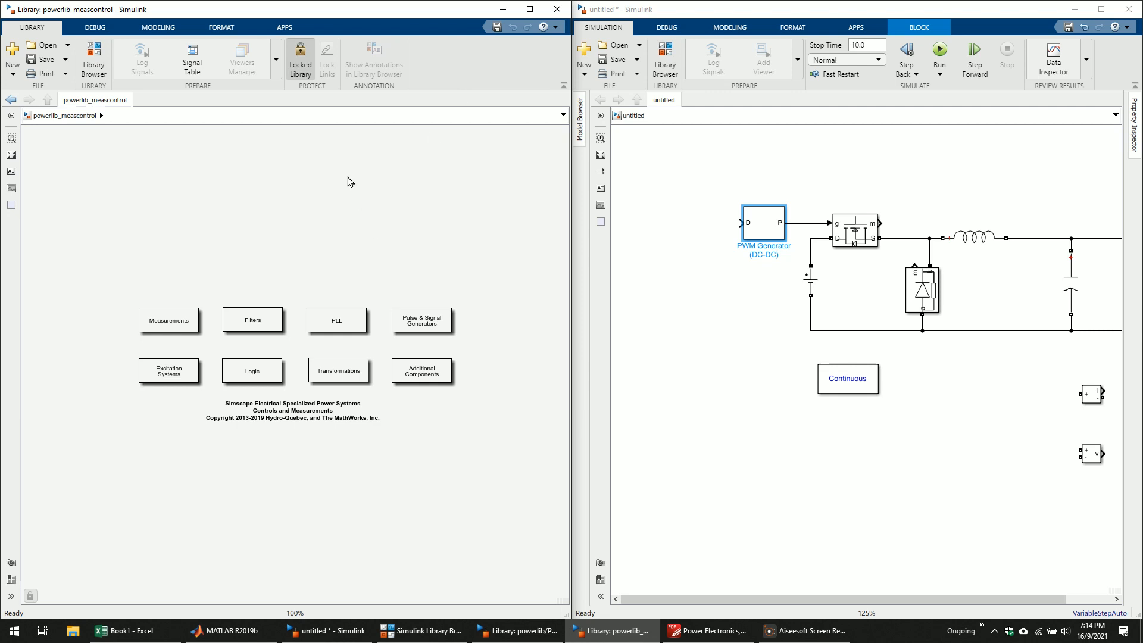
left_click(11, 100)
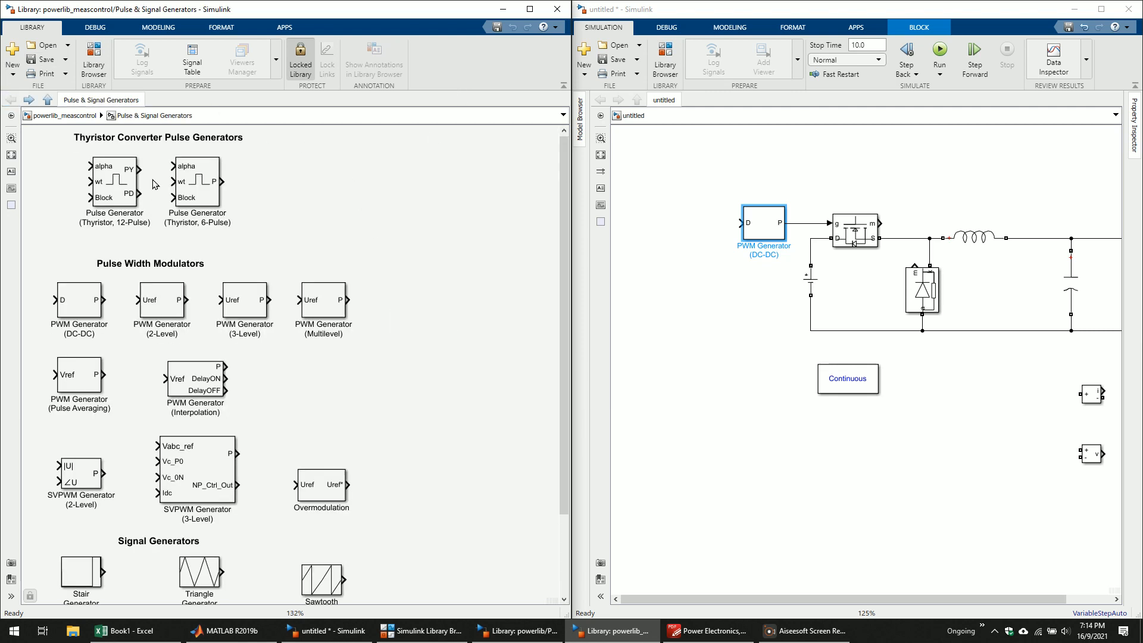
left_click(67, 115)
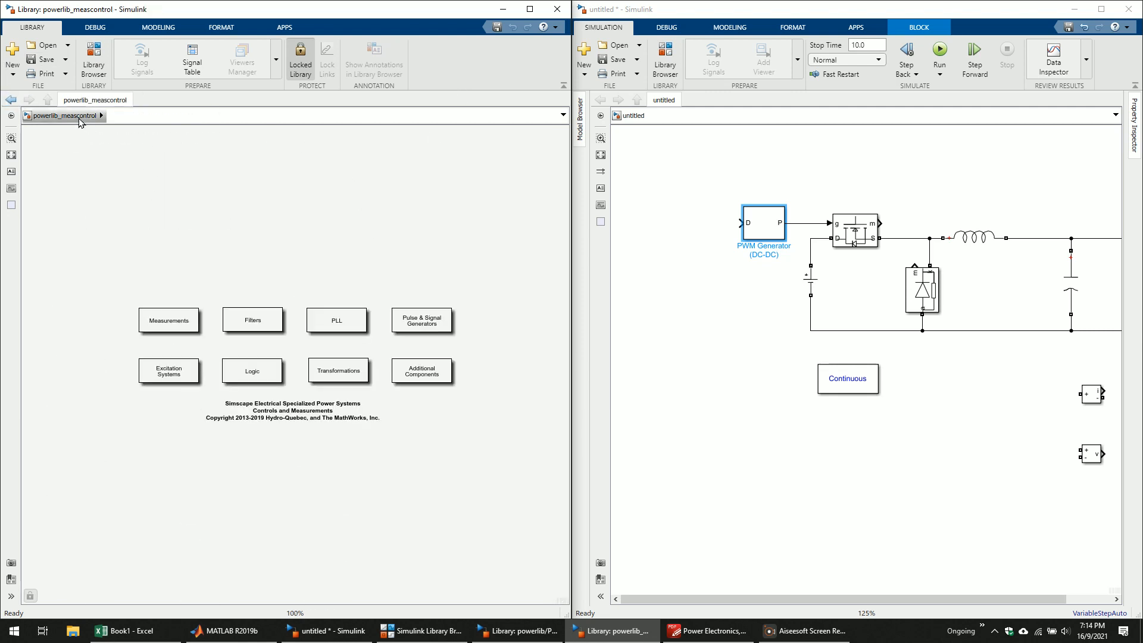
left_click(557, 9)
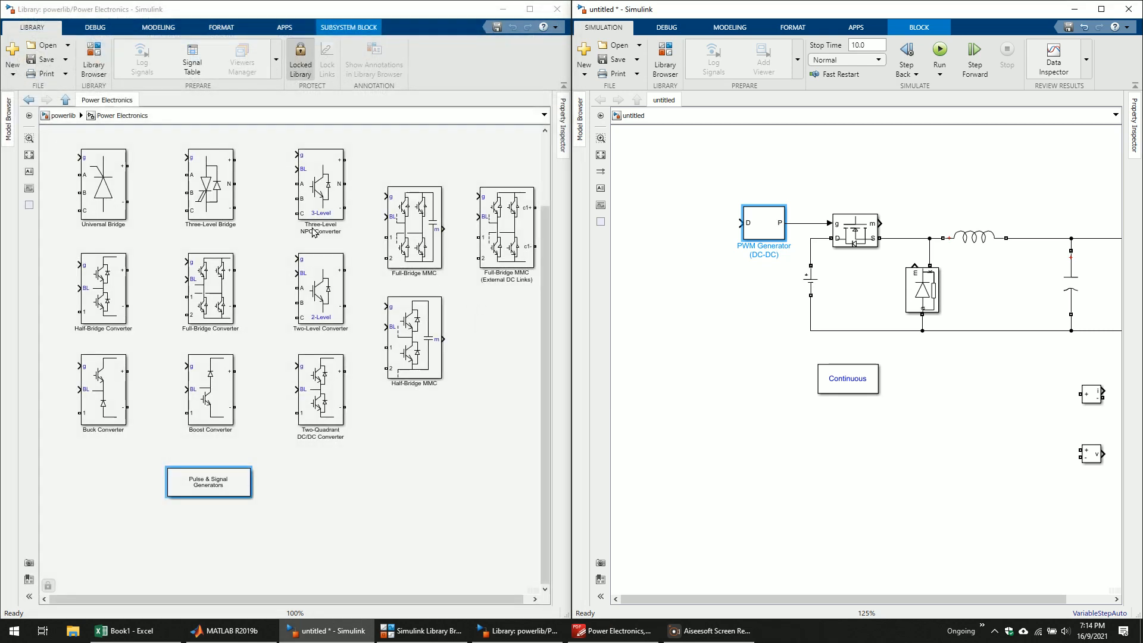
left_click(64, 115)
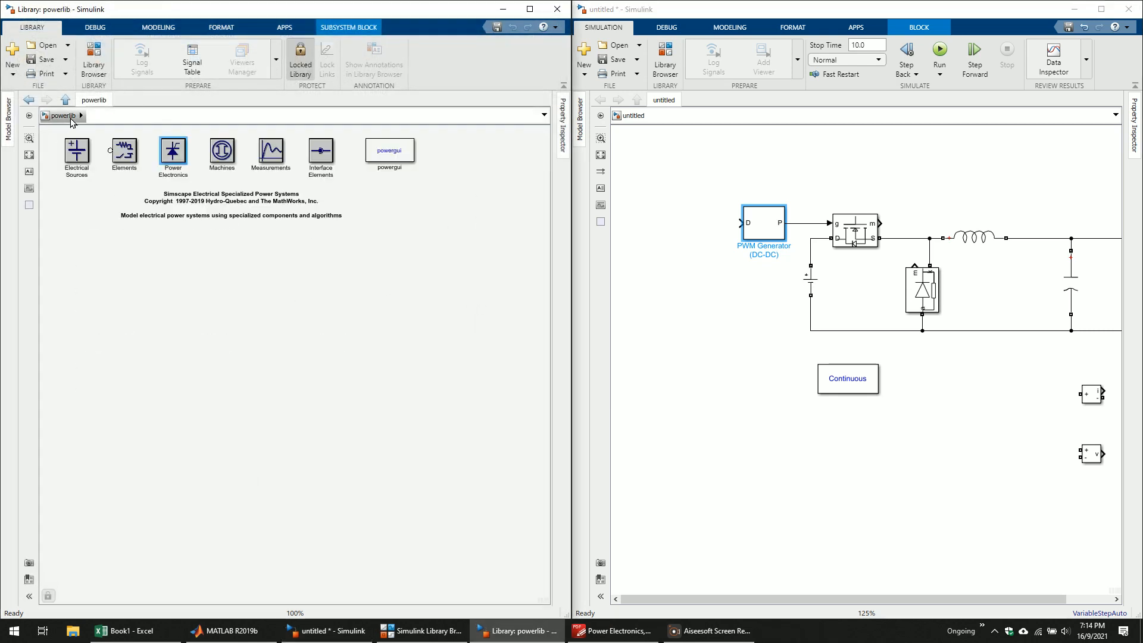
left_click(509, 16)
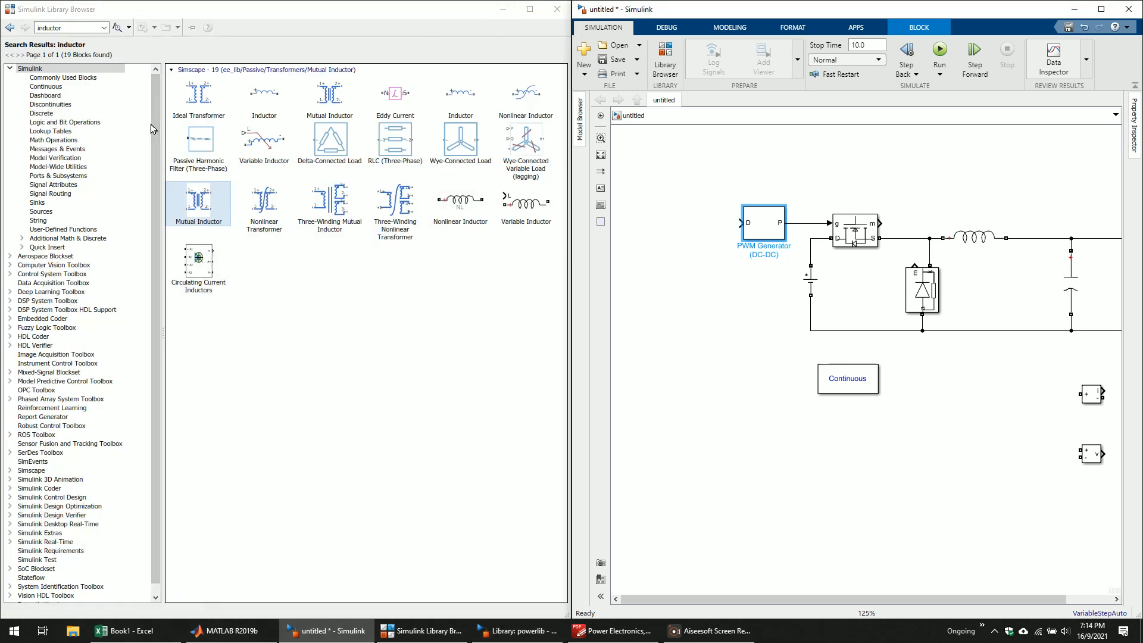
left_click(227, 20)
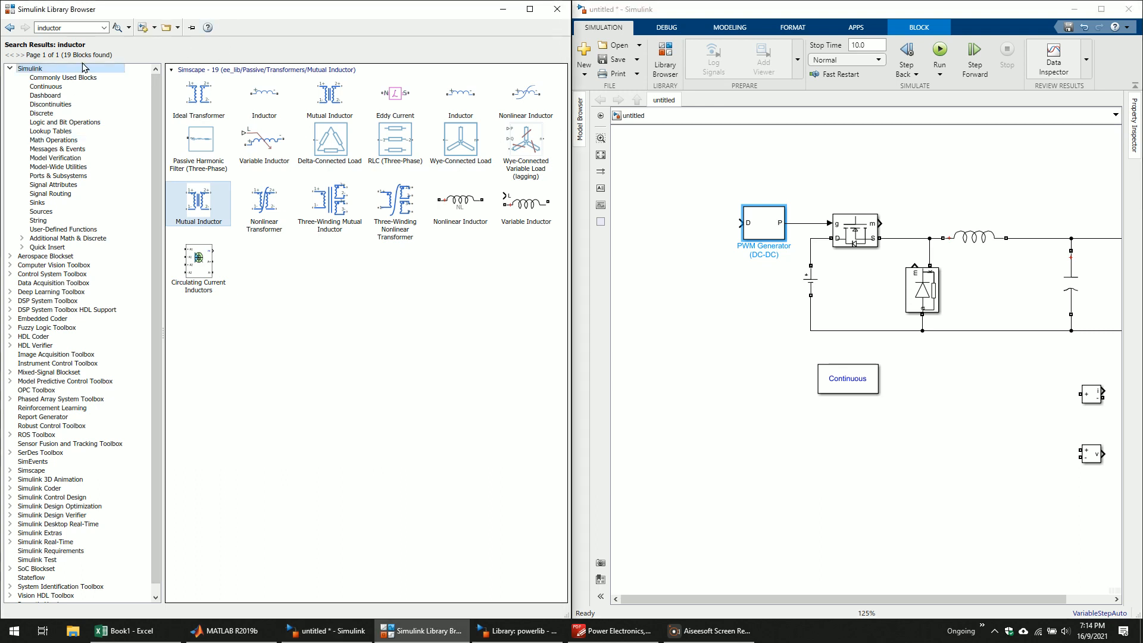
left_click(50, 211)
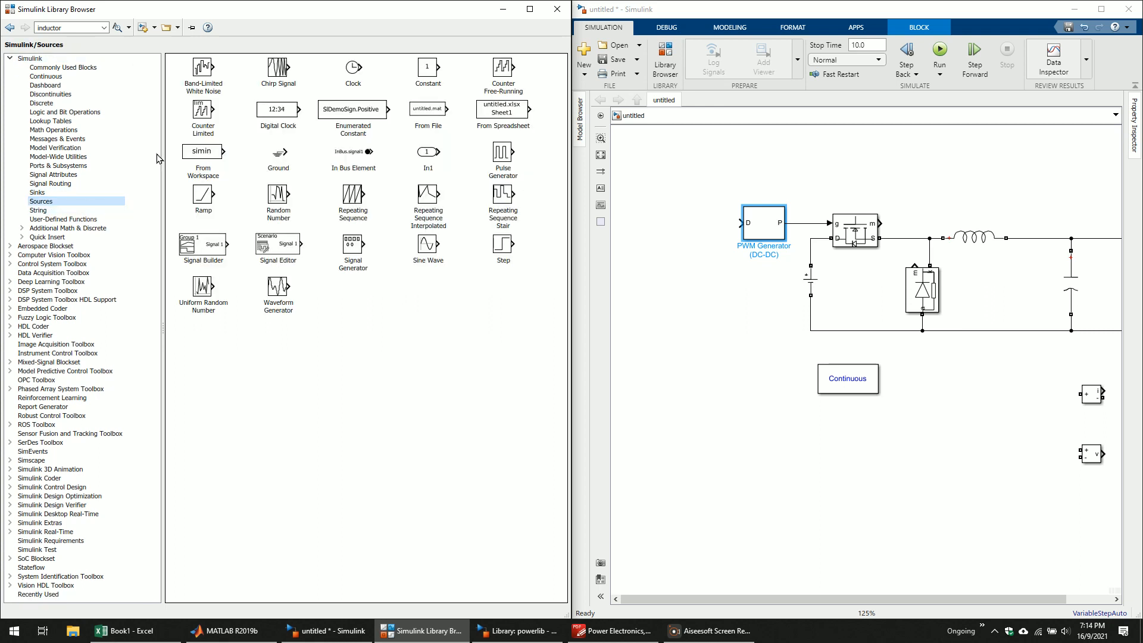
- Add a Constant block beside the PWM generator and connect it to the generator's duty cycle input D
left_click(433, 69)
left_click_drag(429, 69, 704, 220)
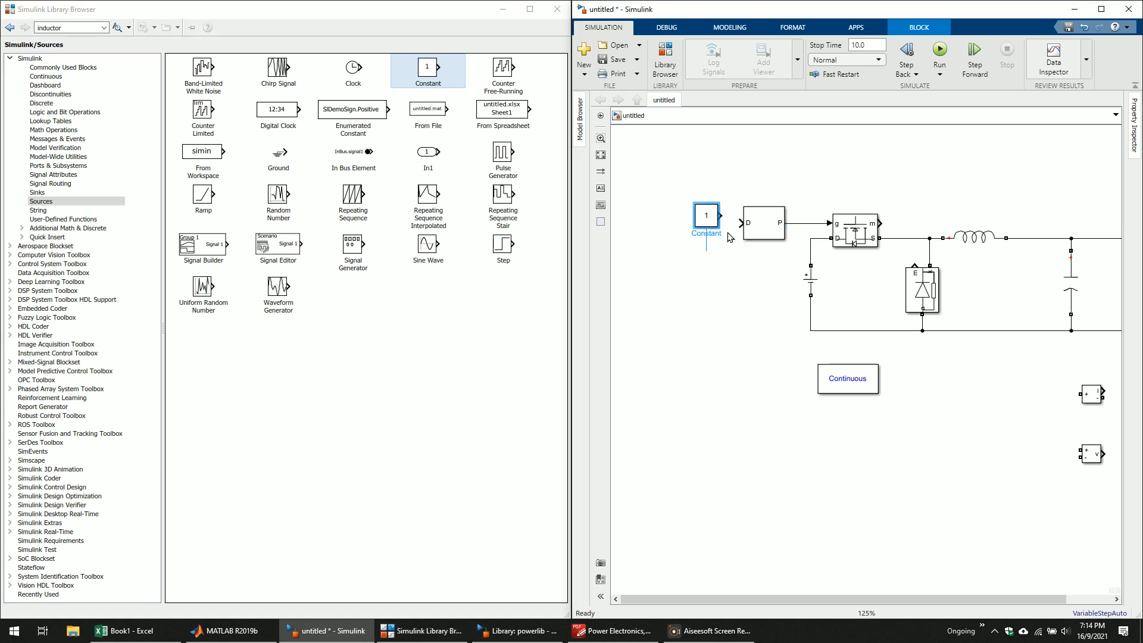
left_click_drag(720, 216, 773, 225)
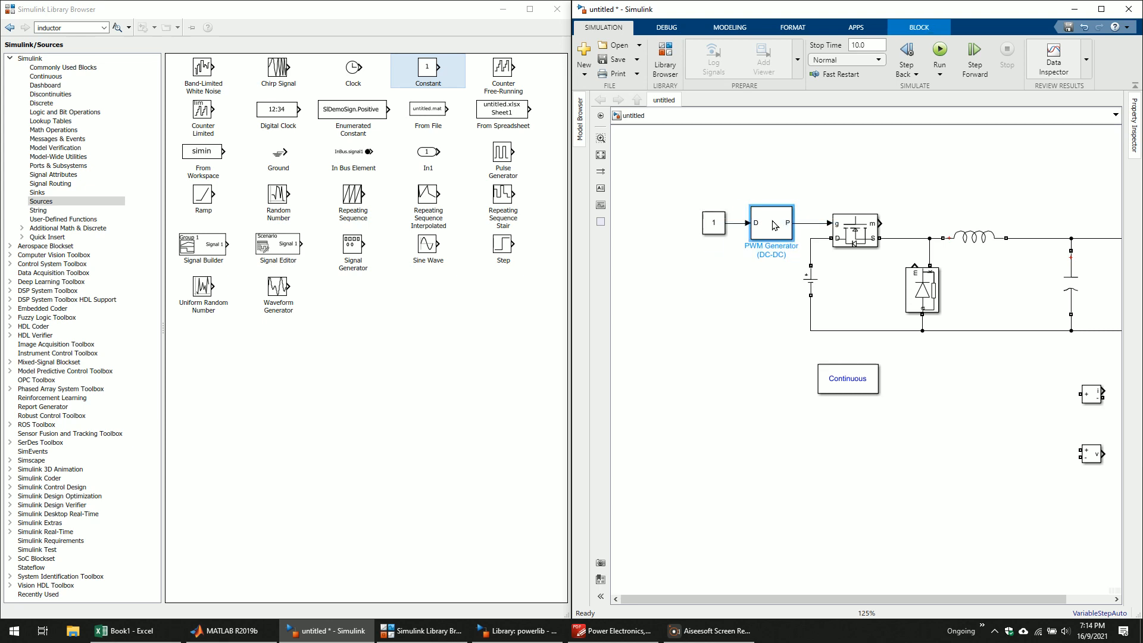
- Look up the duty cycle D for the 10 V output in the Excel sheet and set the Constant block's value to 0.25
left_click(158, 626)
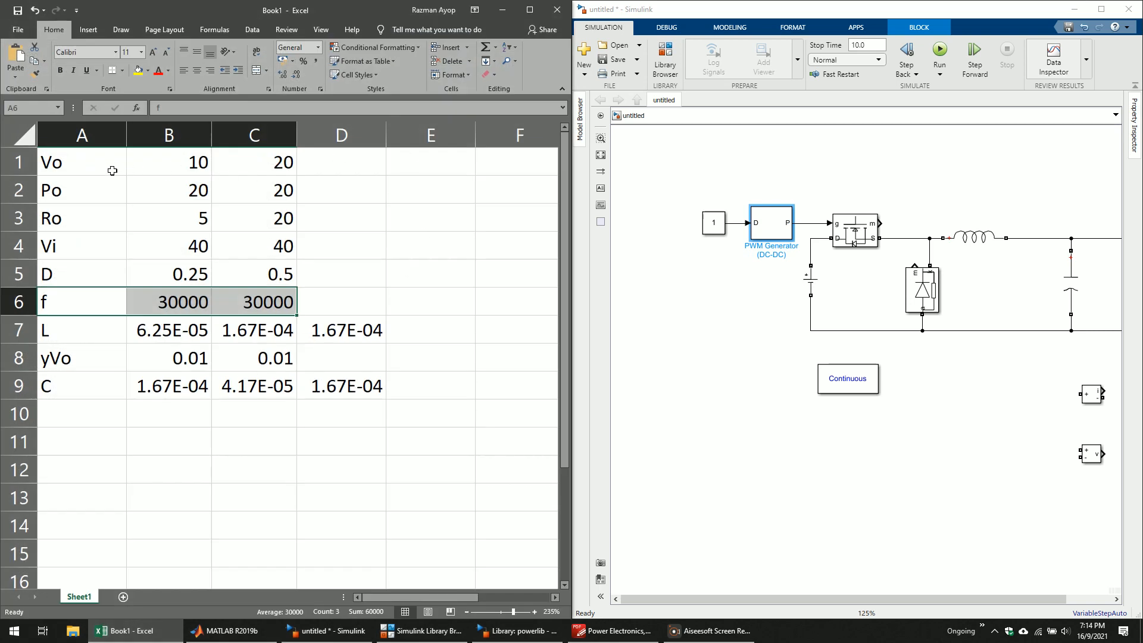
left_click(256, 191)
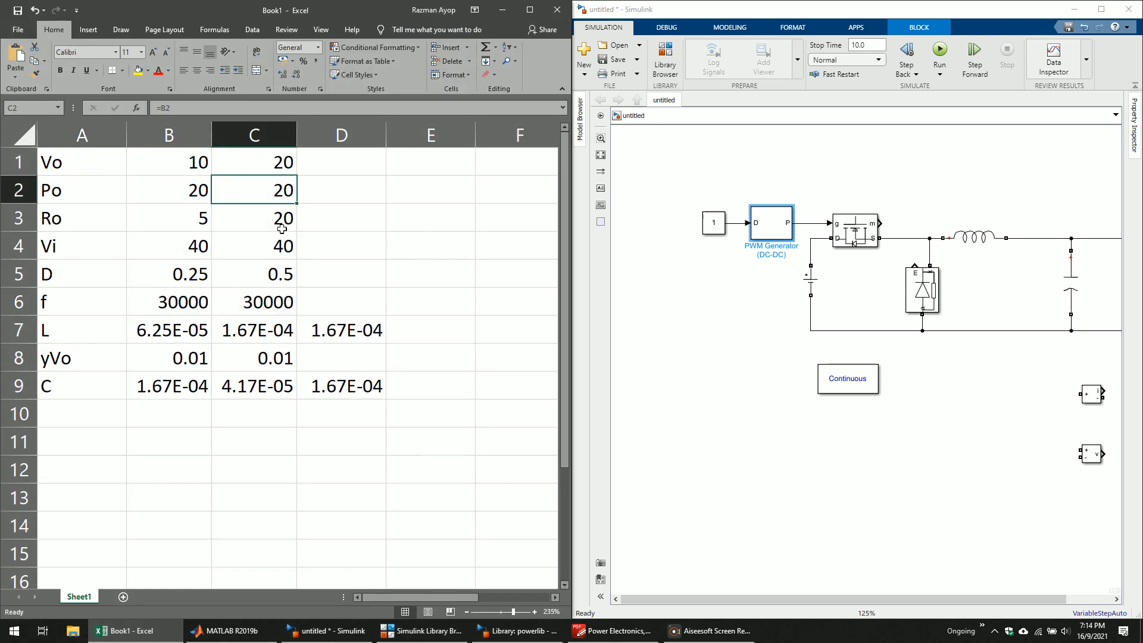
left_click(341, 328)
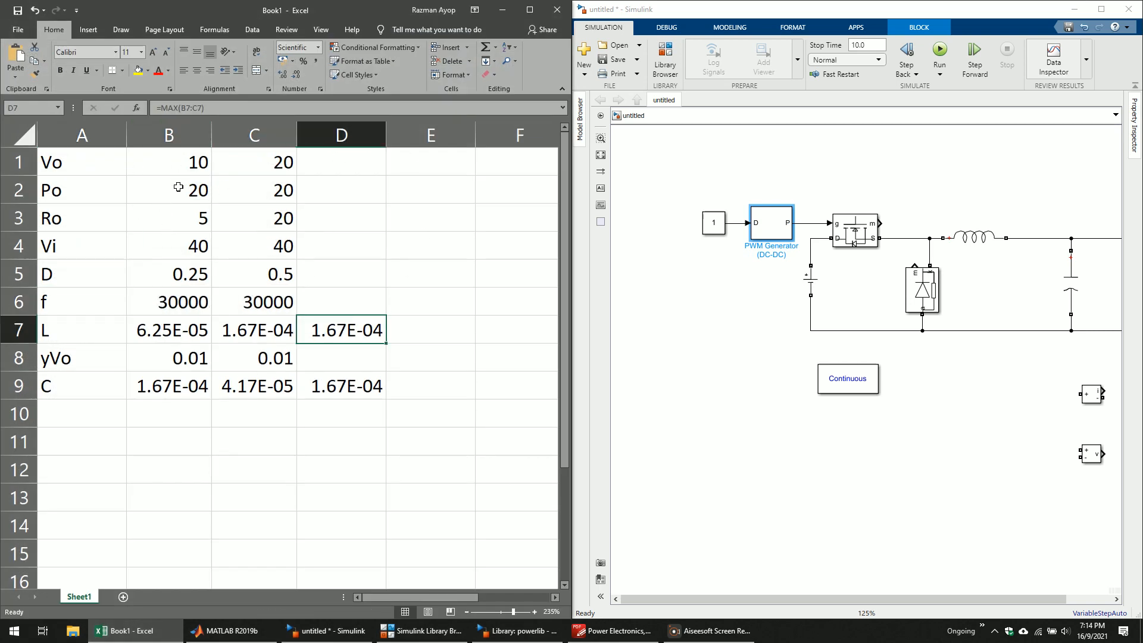
left_click(161, 272)
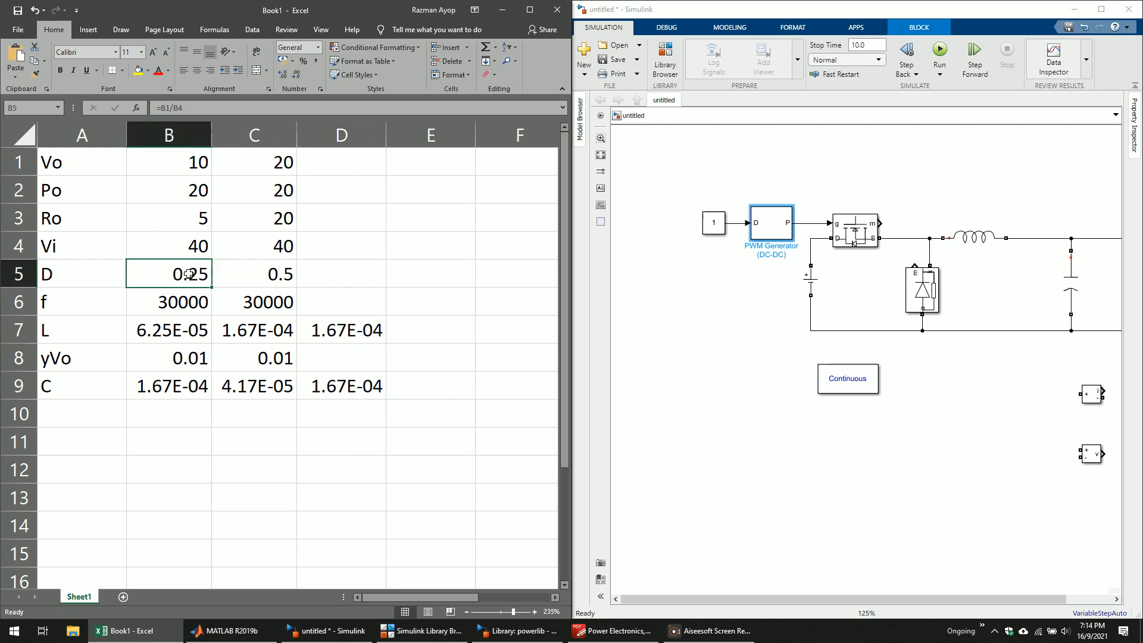
double_click(712, 223)
type("0.25")
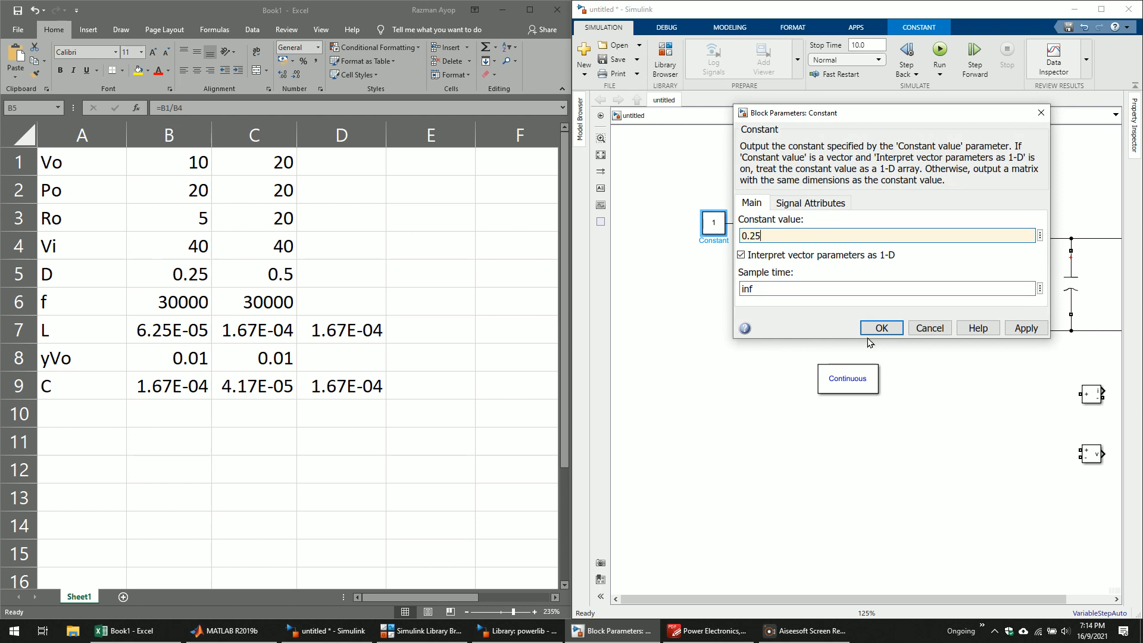
left_click(873, 329)
left_click(701, 368)
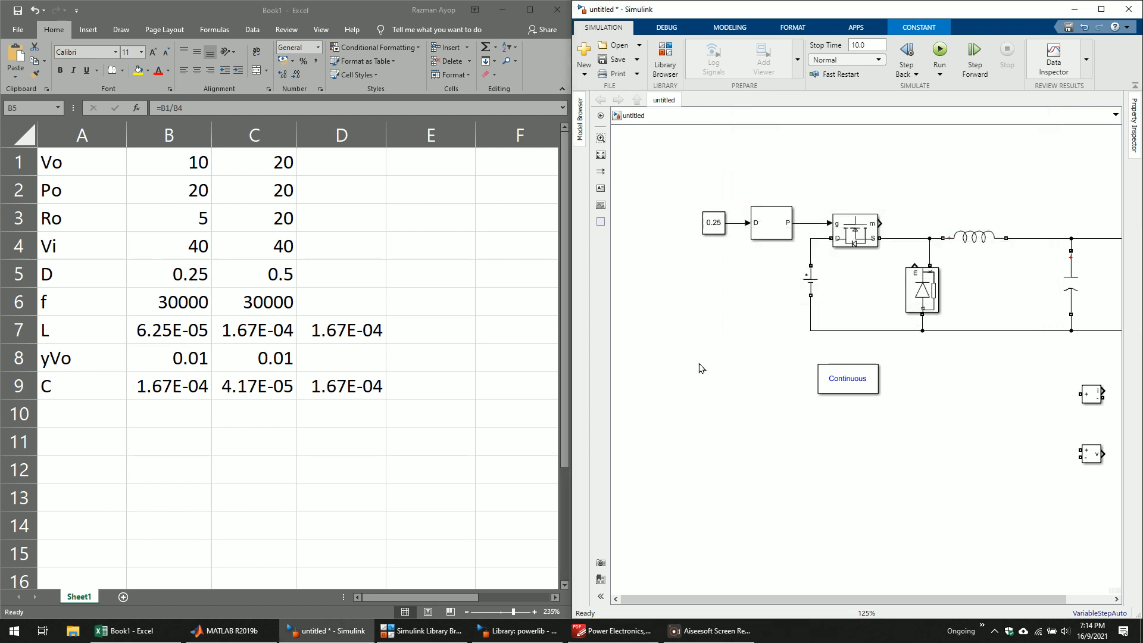
- Set the DC voltage source's amplitude to 40 V, the Vi value in the Excel sheet
left_click_drag(724, 335, 650, 352)
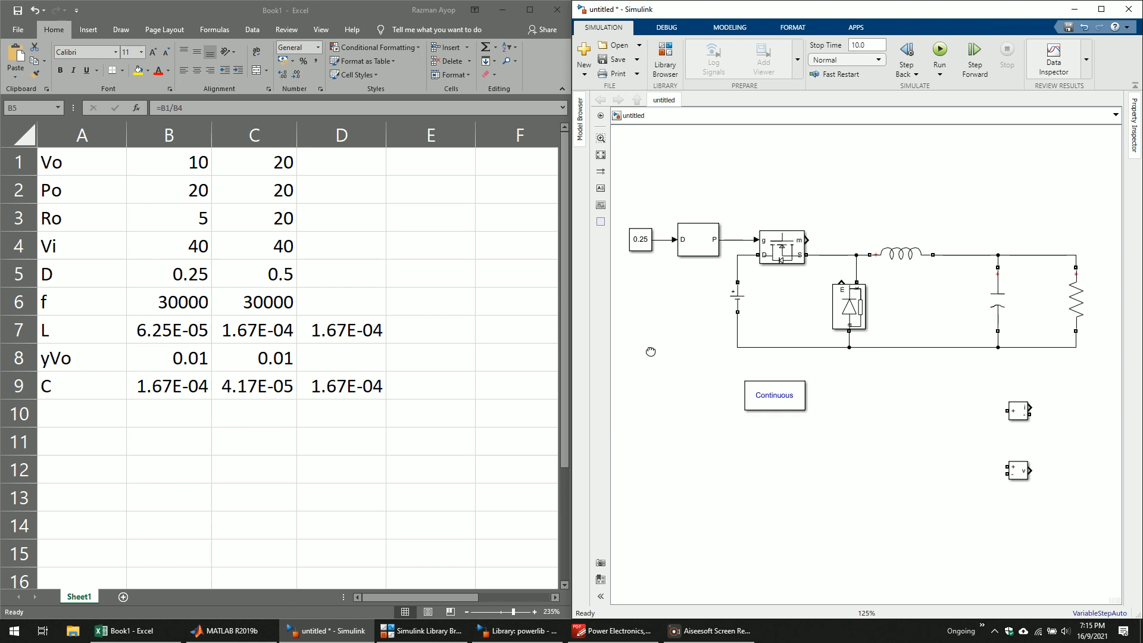
left_click(246, 248)
left_click(739, 298)
double_click(740, 299)
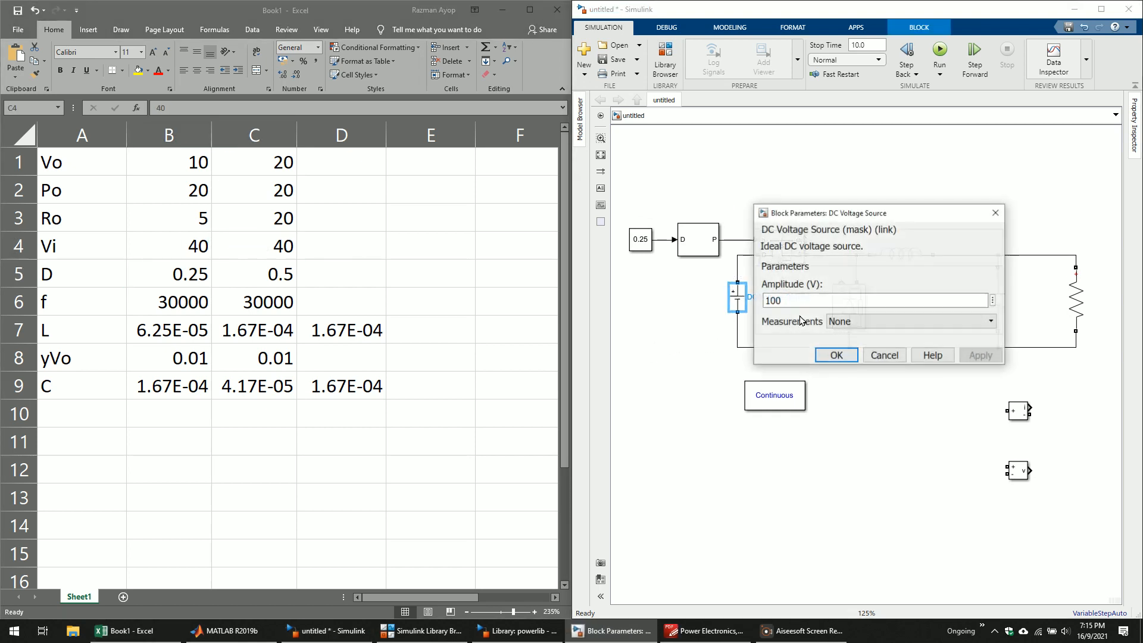
type("40")
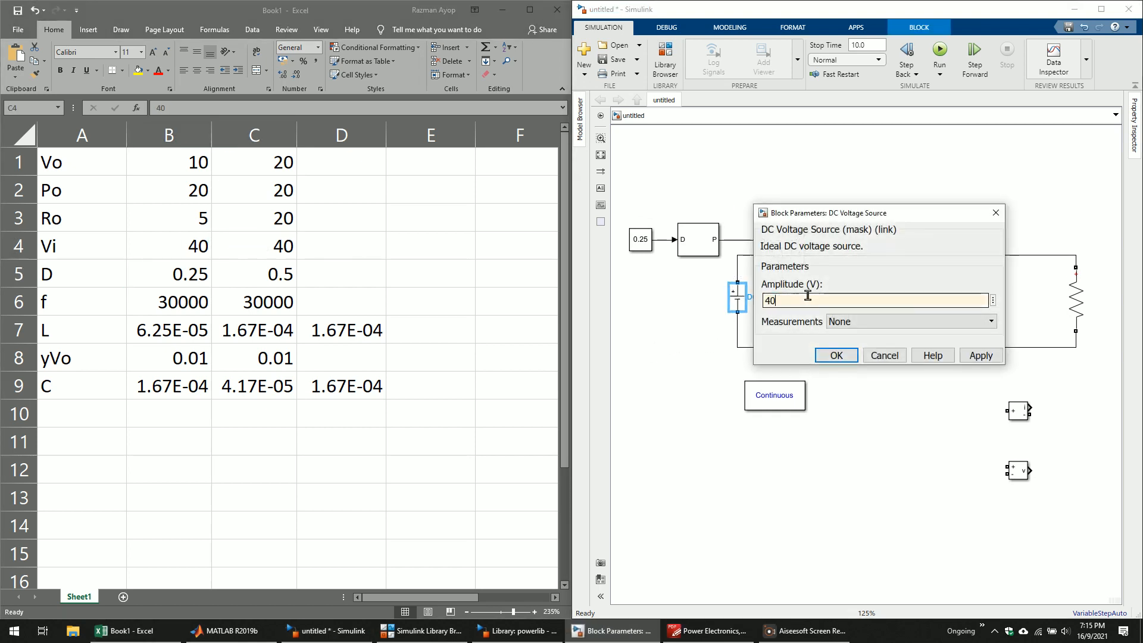
left_click(833, 356)
- Look up the maximum L in the Excel sheet and set the series inductor branch's inductance to 1.67e-4 H
double_click(900, 255)
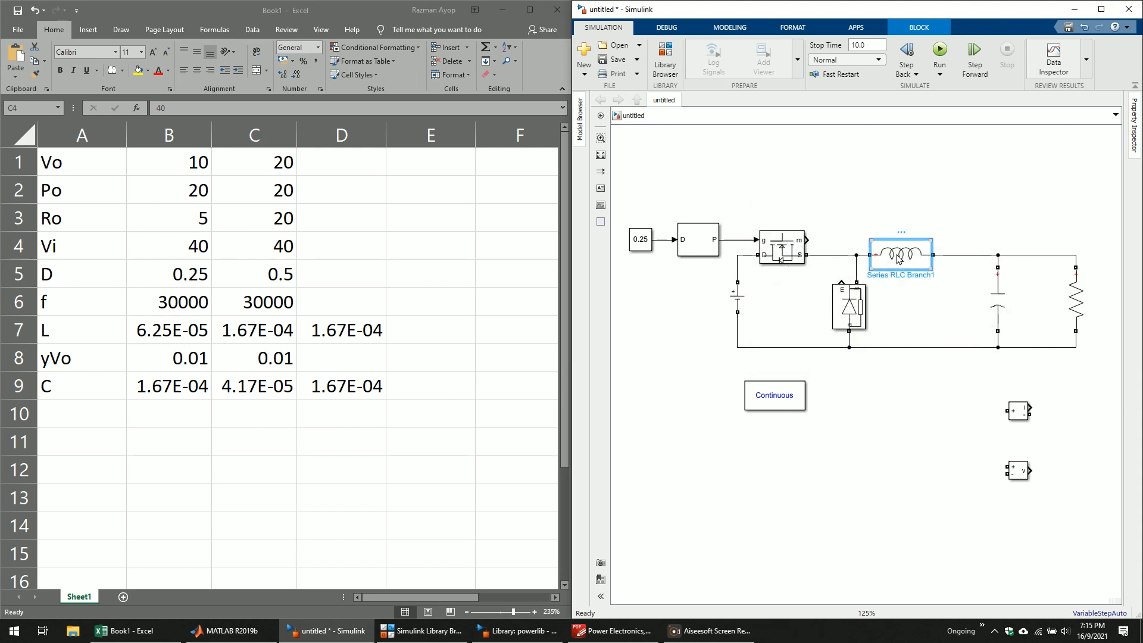
left_click(357, 334)
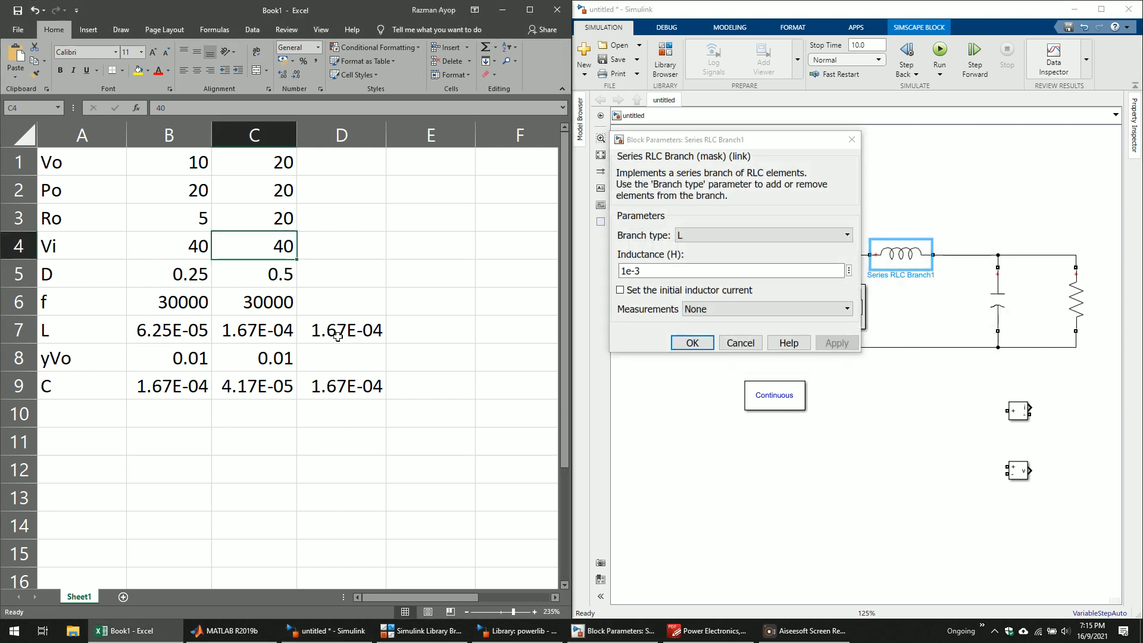
double_click(366, 332)
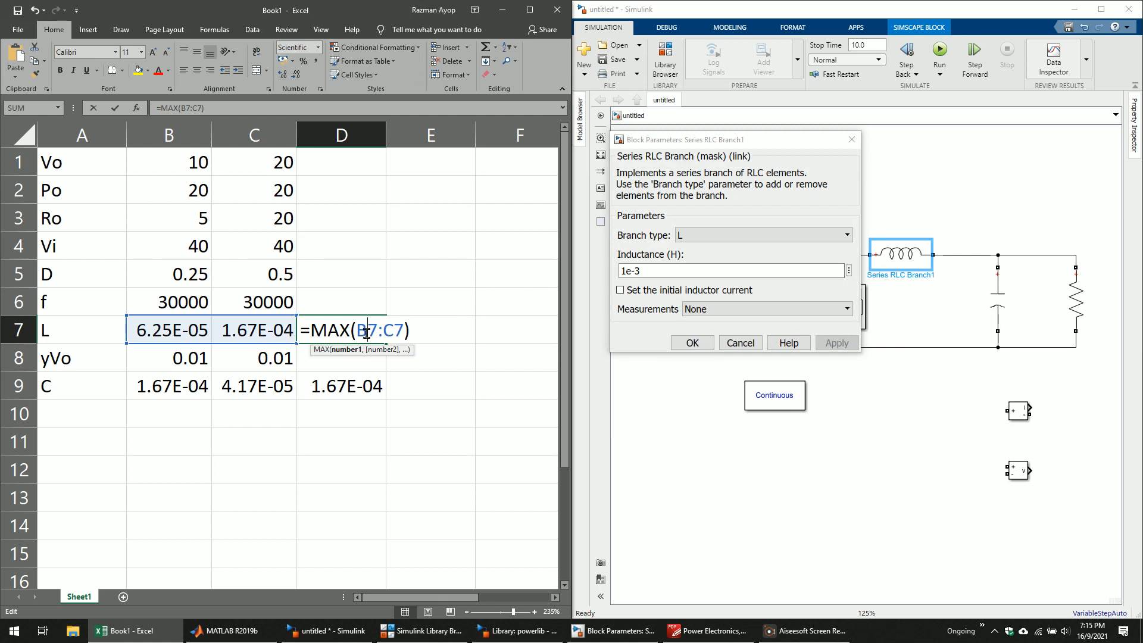
left_click(369, 377)
left_click(360, 335)
left_click(693, 274)
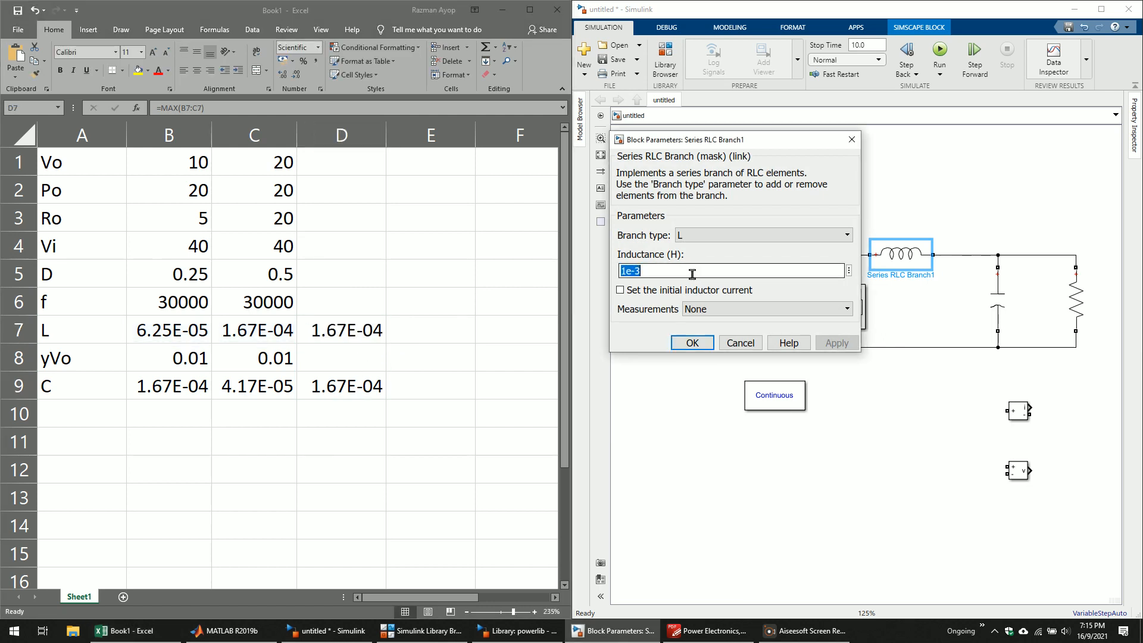
type("1")
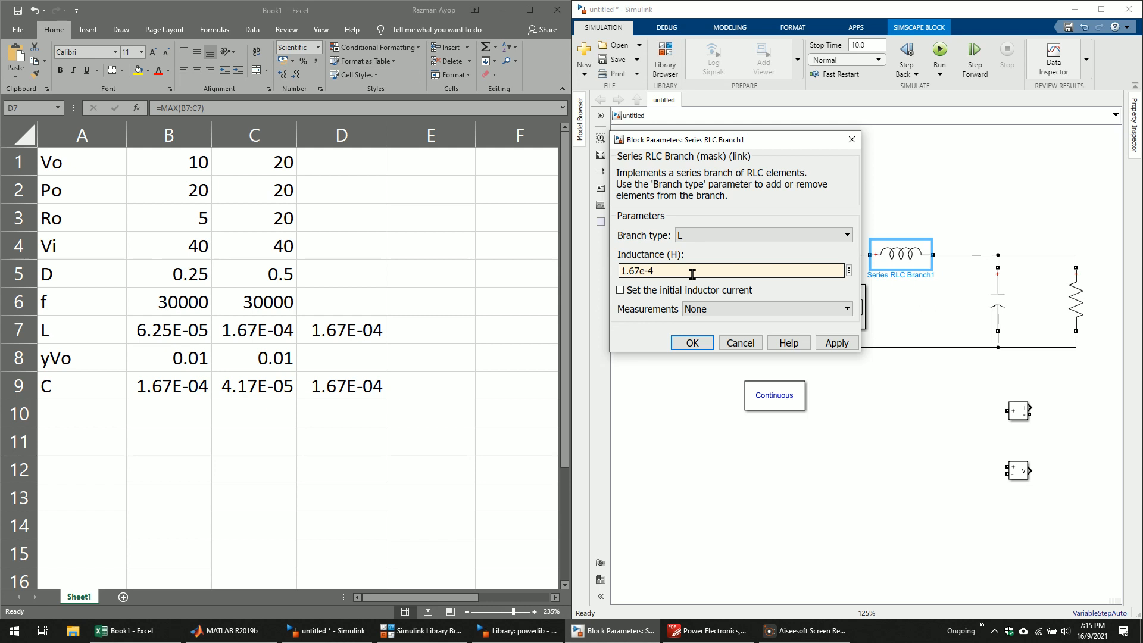
left_click(692, 343)
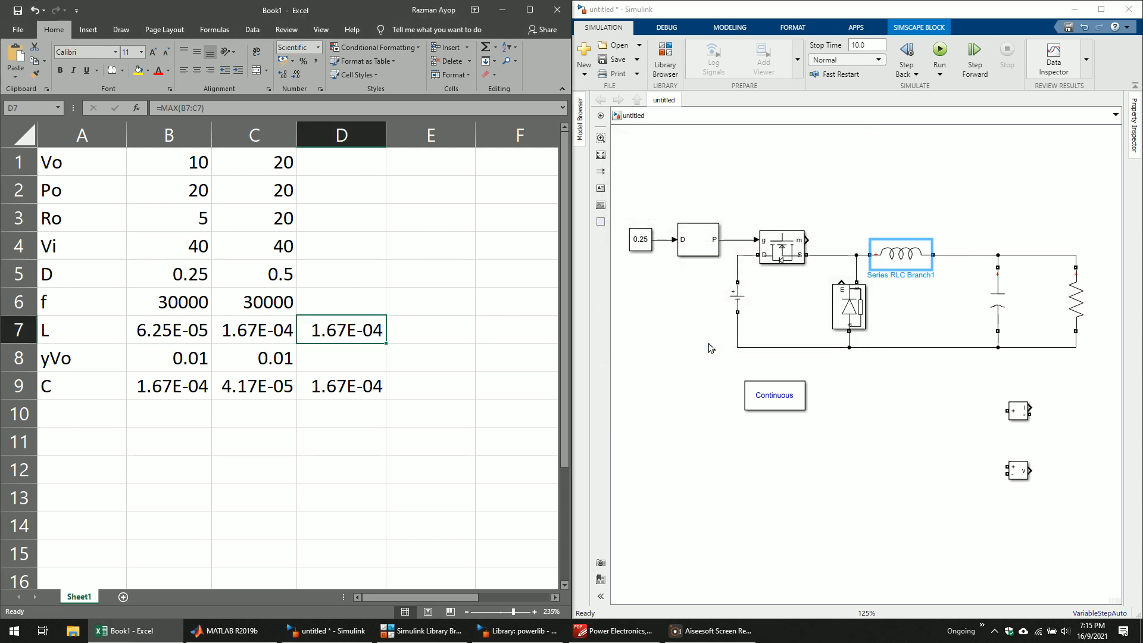
- Set the capacitor branch's capacitance to 1.67e-4 F and check the formula for C in the 20 V column of the Excel sheet
double_click(1001, 280)
triple_click(848, 316)
type("1.67e-4")
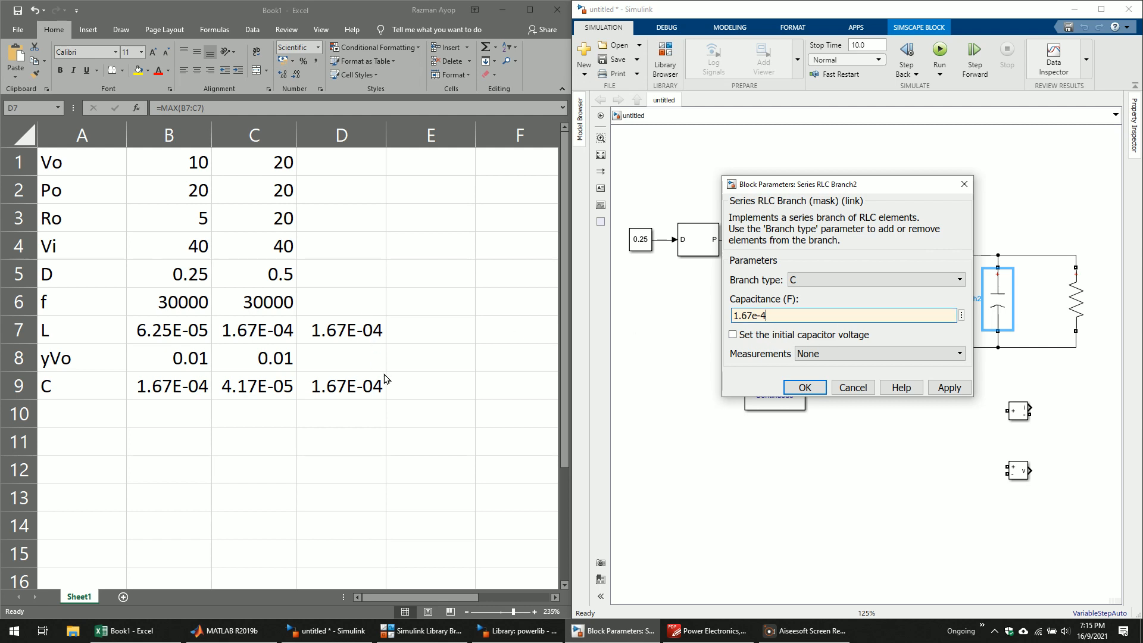
left_click(817, 392)
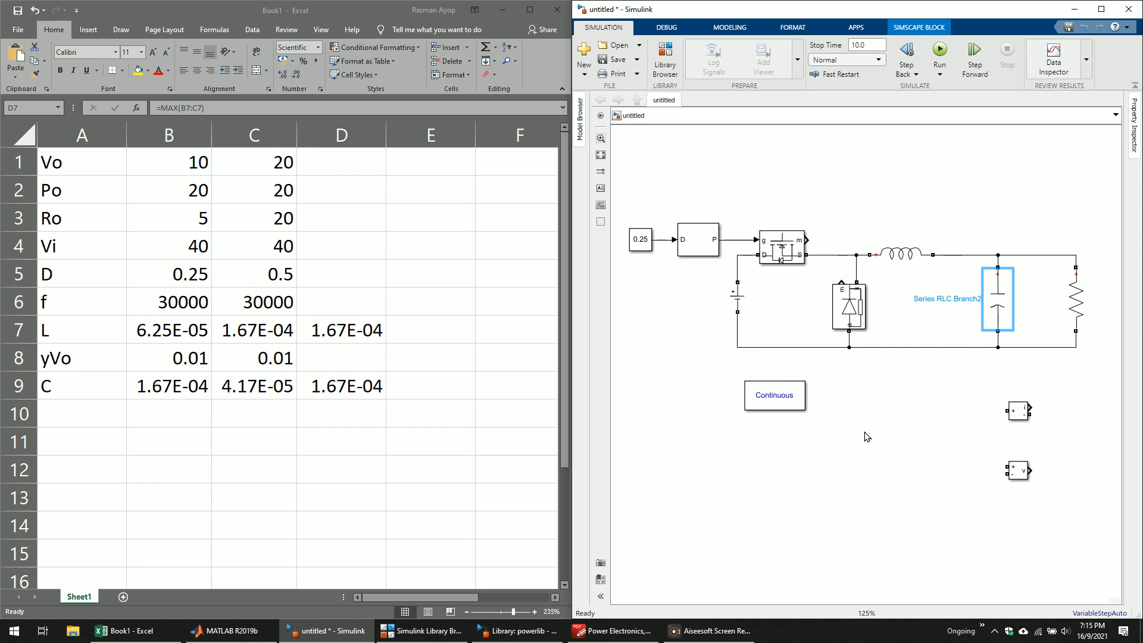
double_click(242, 385)
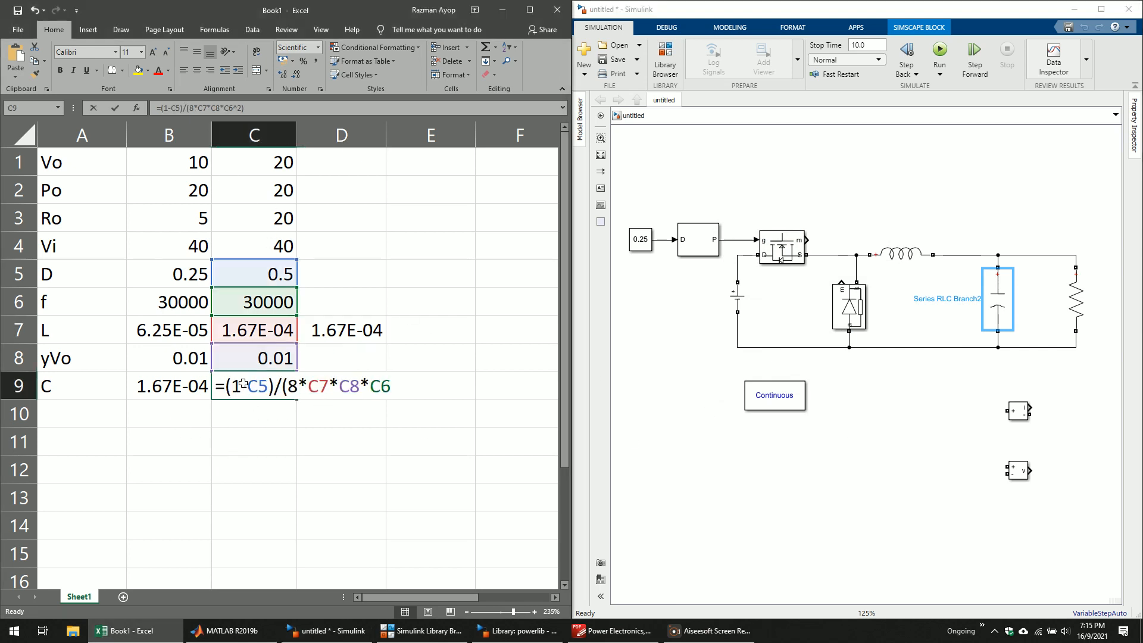
key("Return")
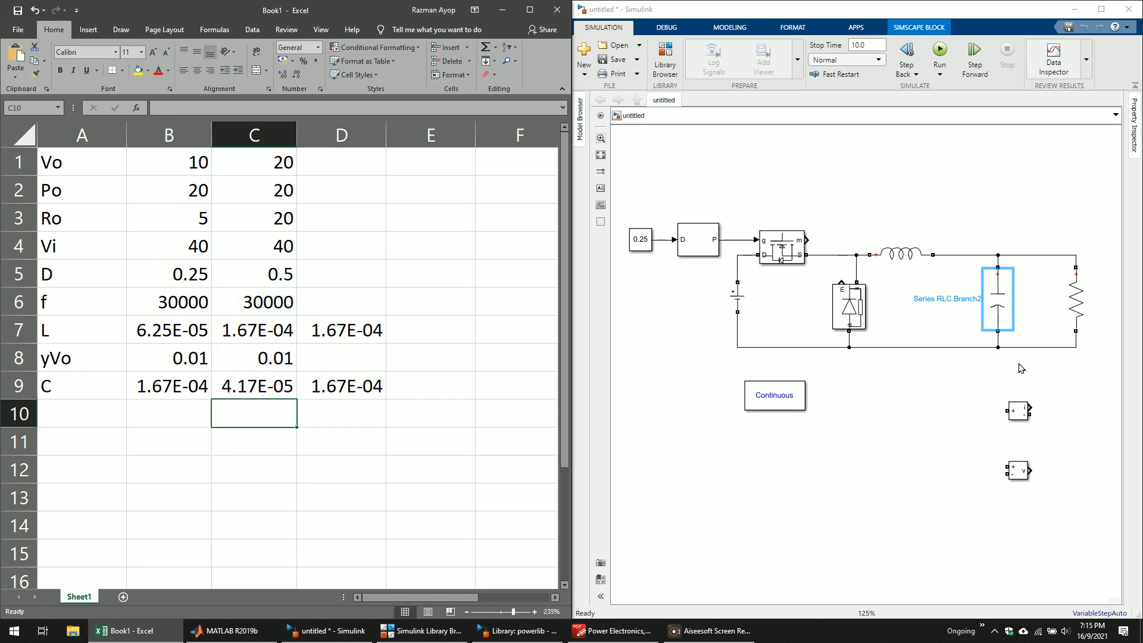
left_click(976, 393)
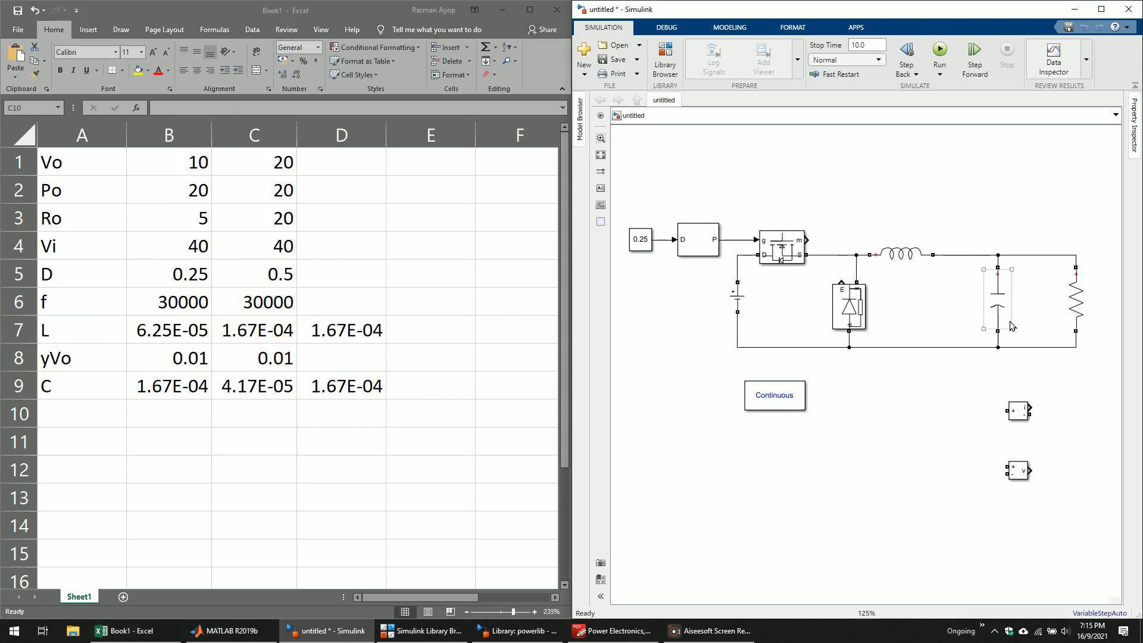
left_click(998, 297)
left_click(921, 268)
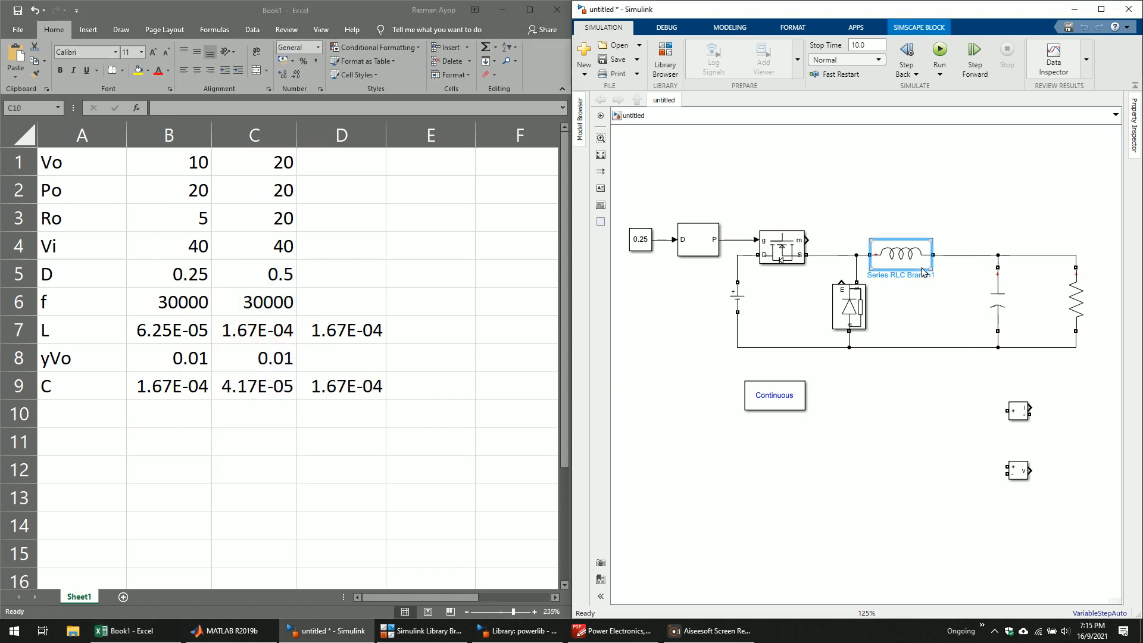
- Look up Ro for the 10 V output in the Excel sheet and set the load resistor's resistance to 5 ohms
left_click(143, 214)
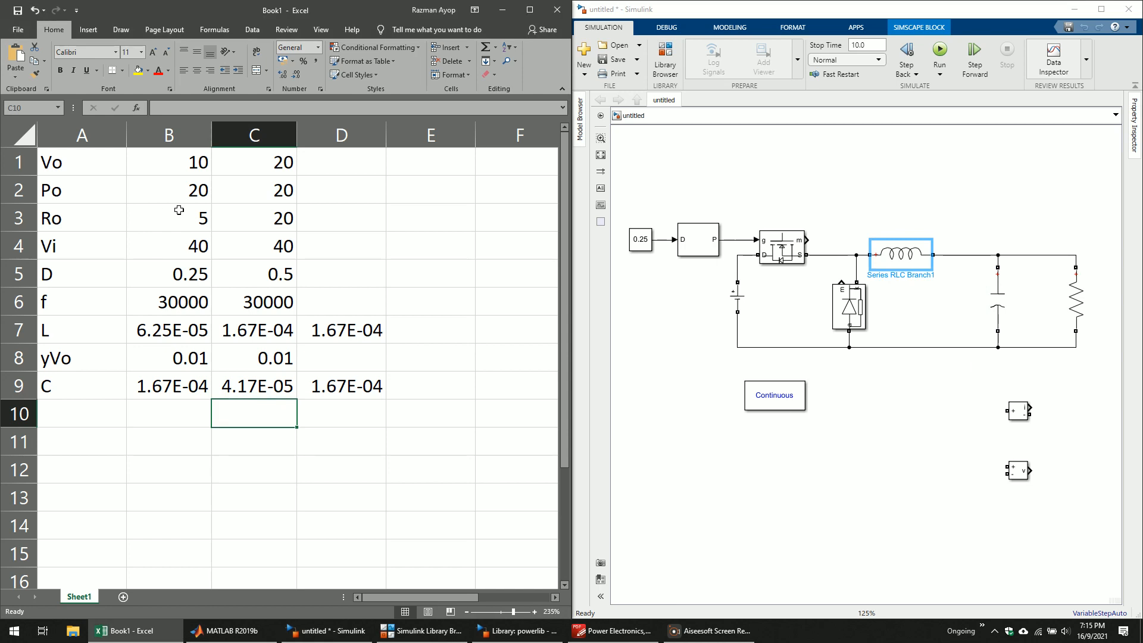
left_click(177, 171)
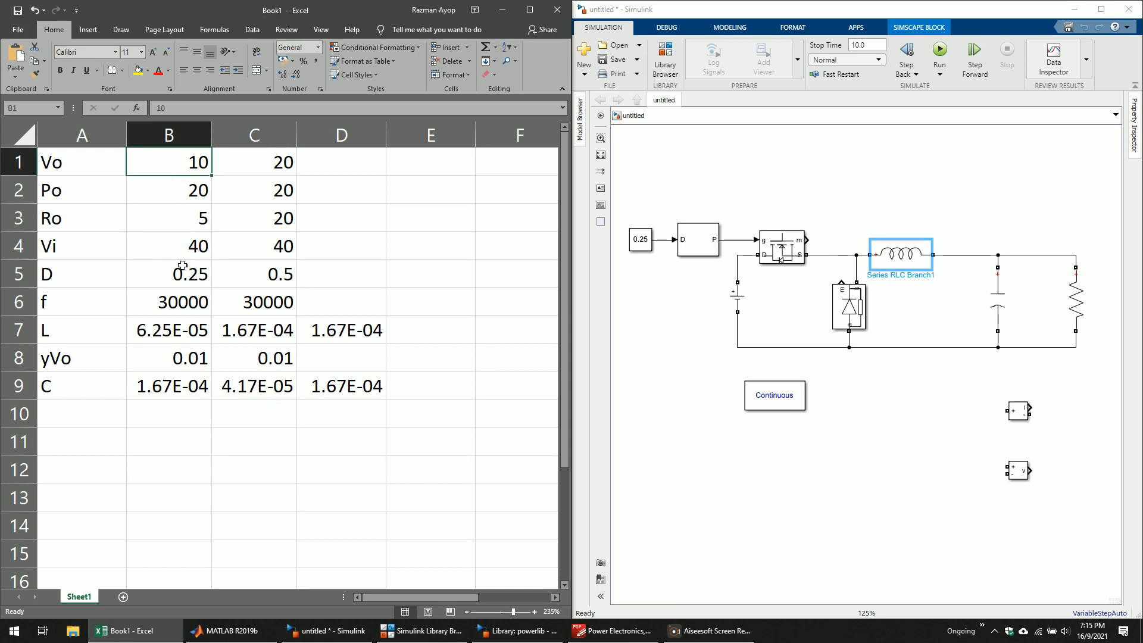
left_click(179, 274)
left_click(181, 231)
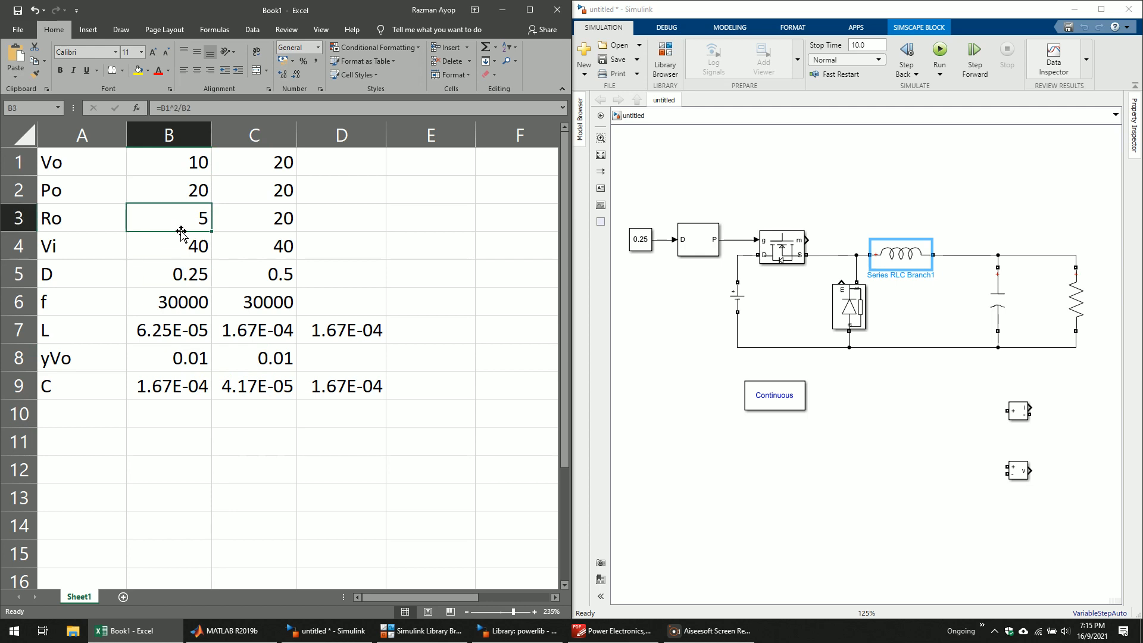
left_click(1073, 295)
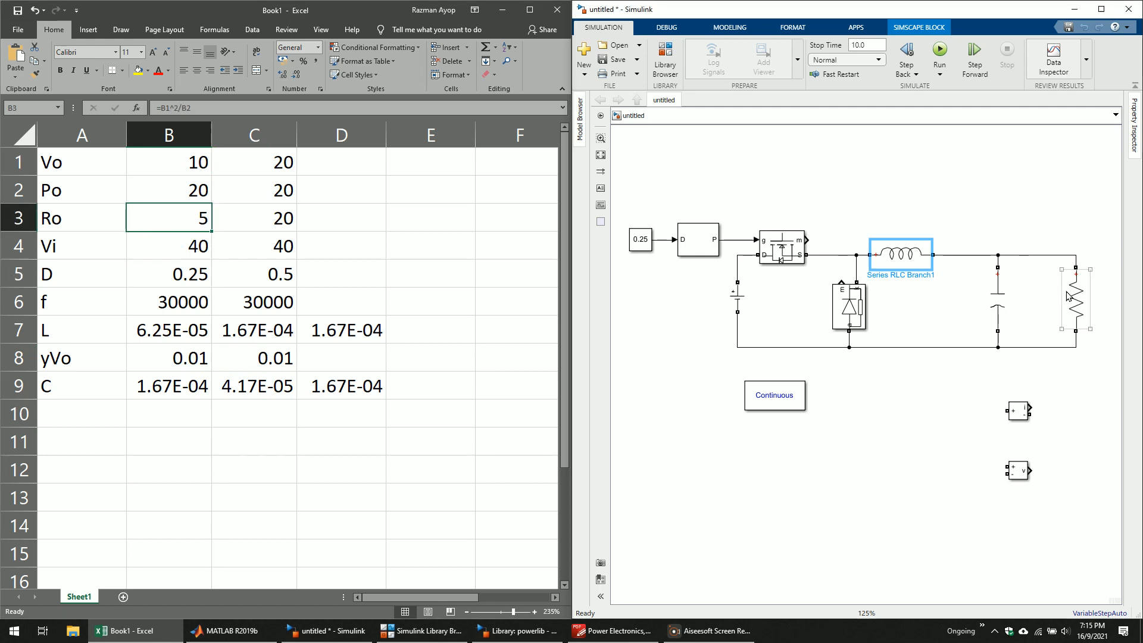
double_click(921, 325)
type("5")
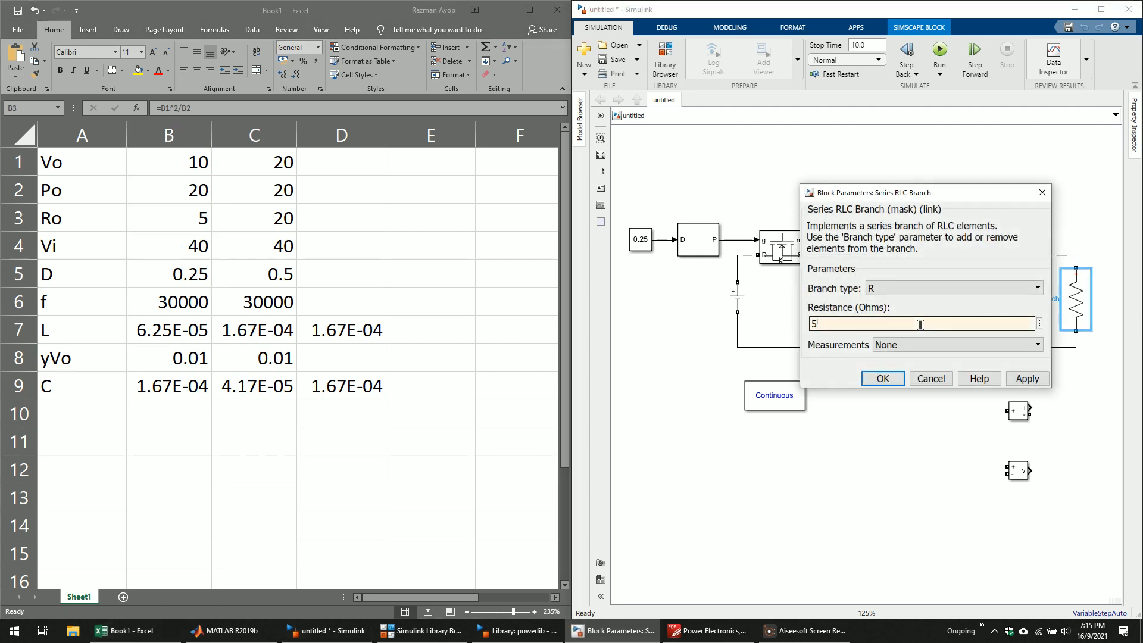
key("Return")
- Add an annotation above the circuit titled "Objectives:" with the numbered items "Maintain CCM both load" and "Maintain yVo <1% for both load"
left_click(924, 400)
mouse_move(926, 401)
left_mouse_down()
mouse_move(893, 416)
mouse_move(910, 414)
left_mouse_up()
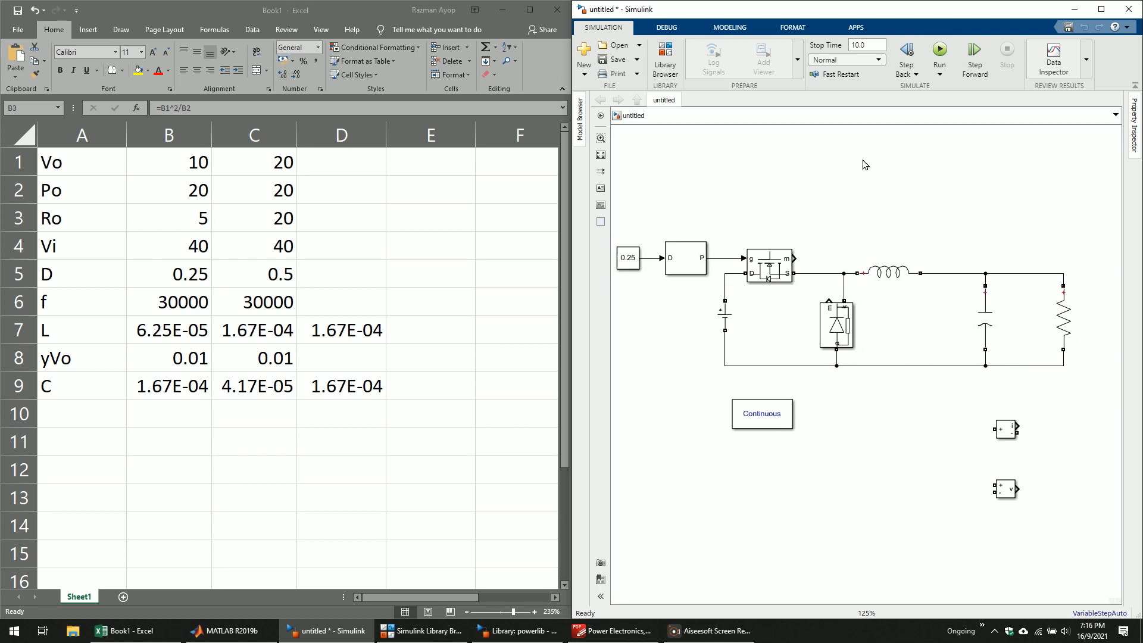
double_click(802, 179)
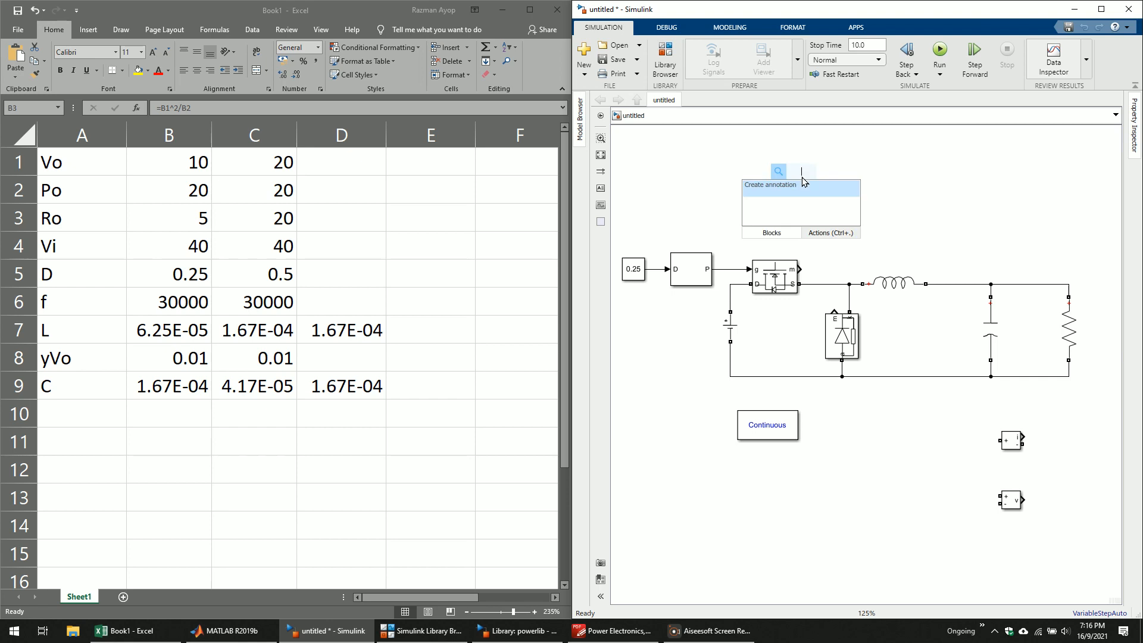
left_click(774, 191)
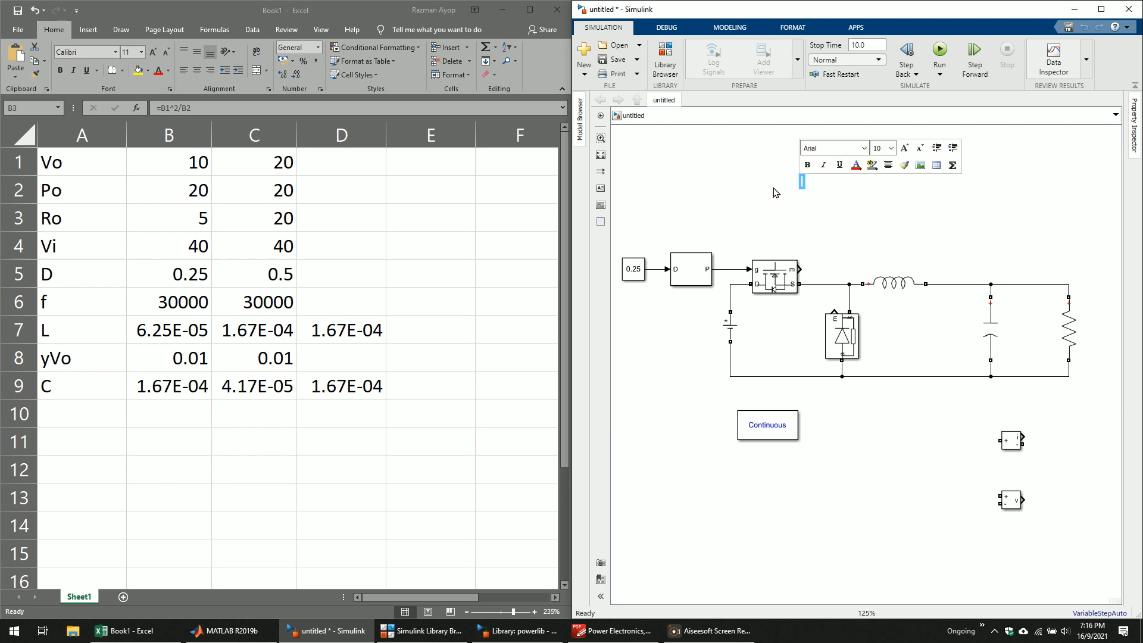
type("Objectives:")
key("Return")
type("1. Mainta")
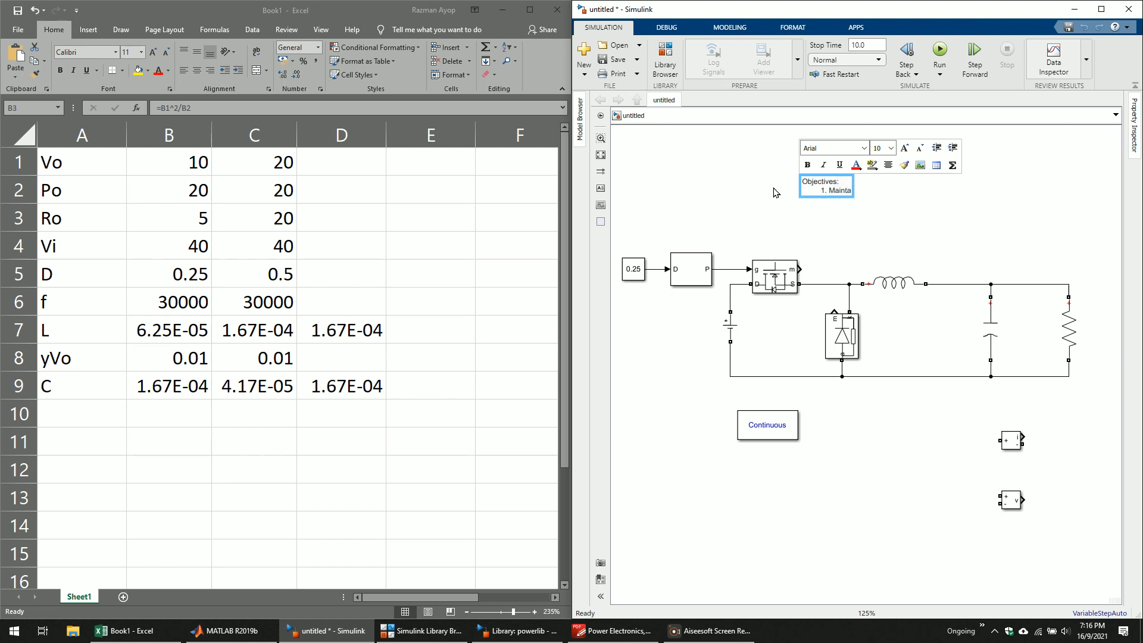
type("in CCM both load")
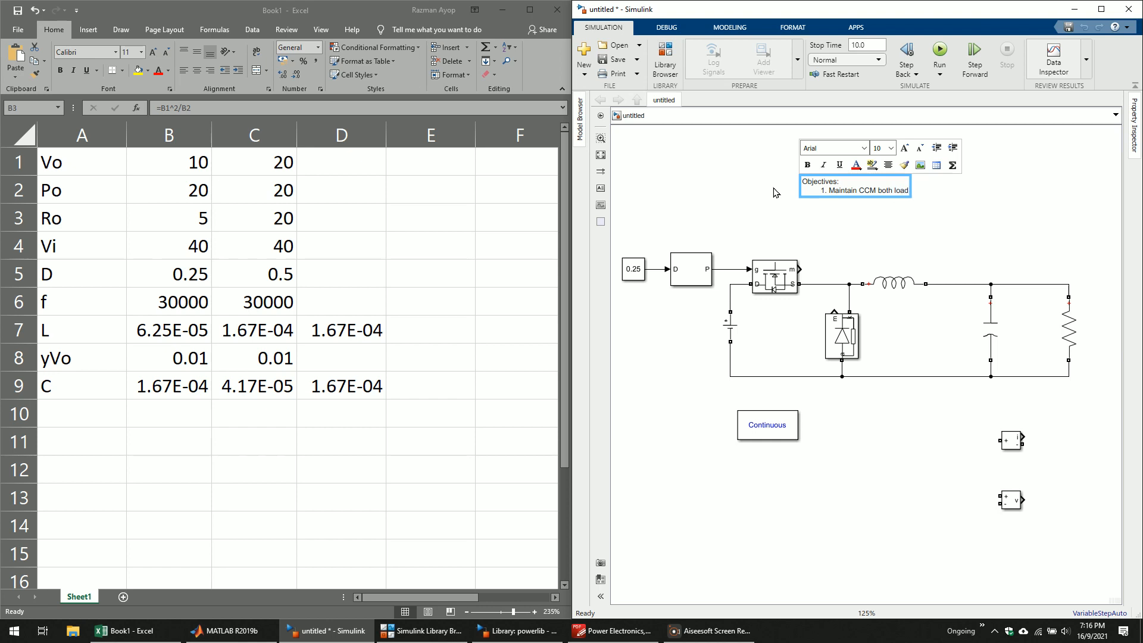
key("Return")
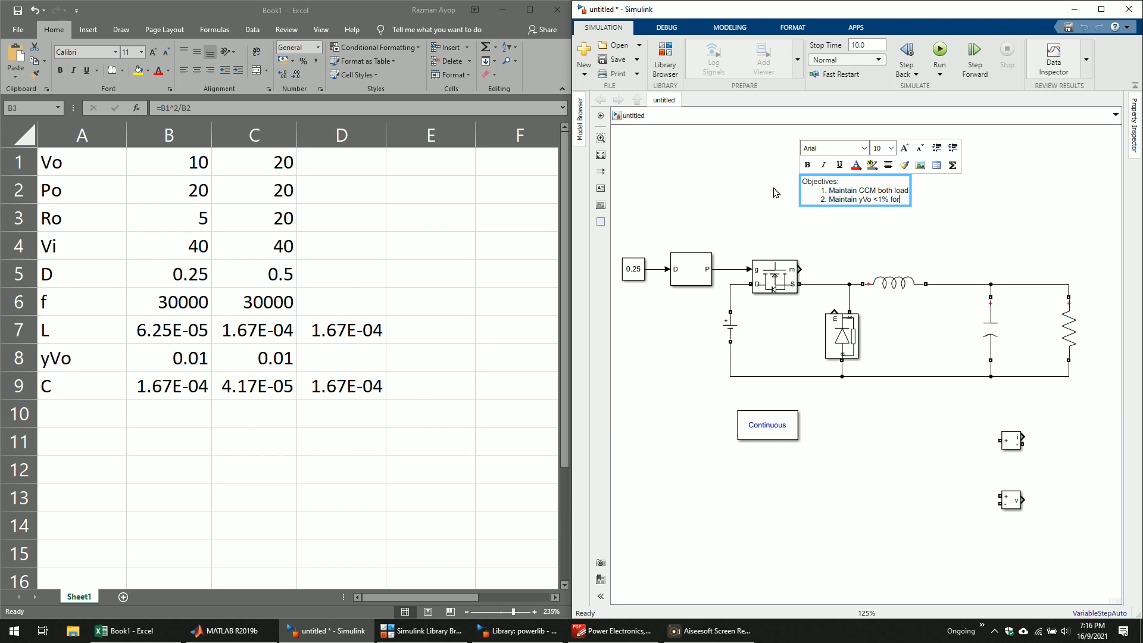
type("oth load")
key("Return")
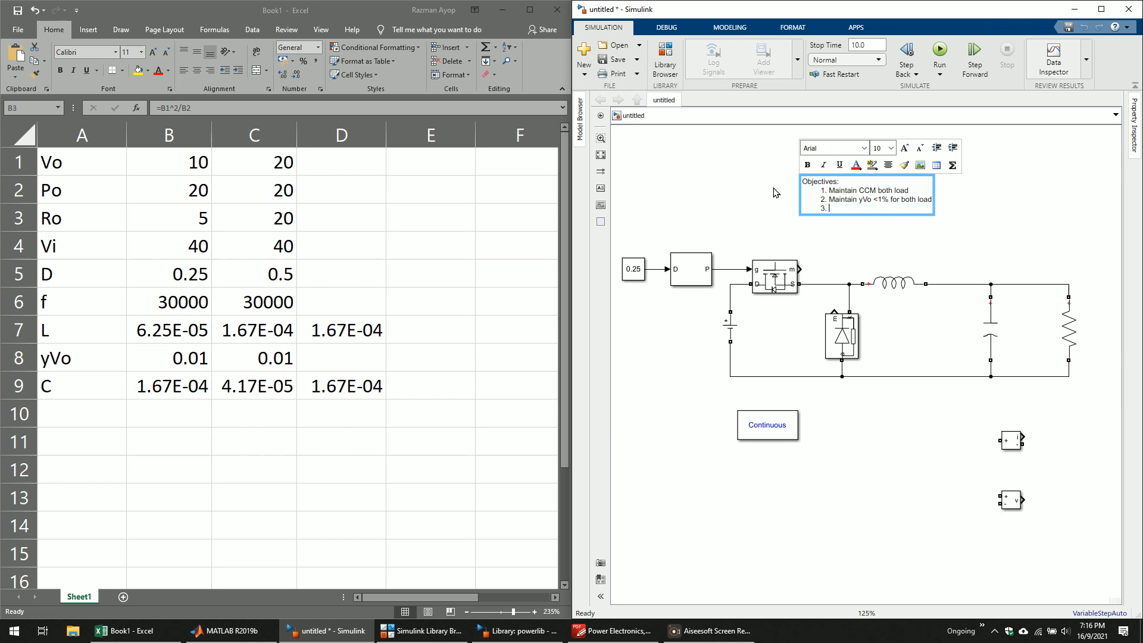
key("BackSpace")
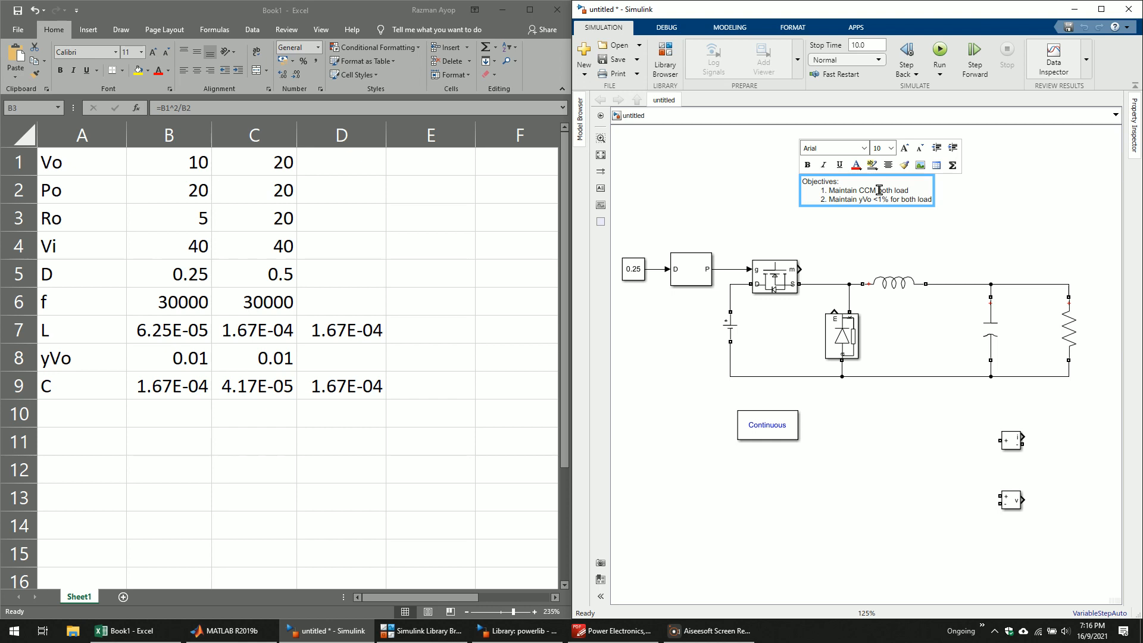
- Insert "Both load maintain 20W" as the first objective in the annotation and check it against the Po values in the Excel sheet
type("Bi")
key("BackSpace")
type("oth load mainta")
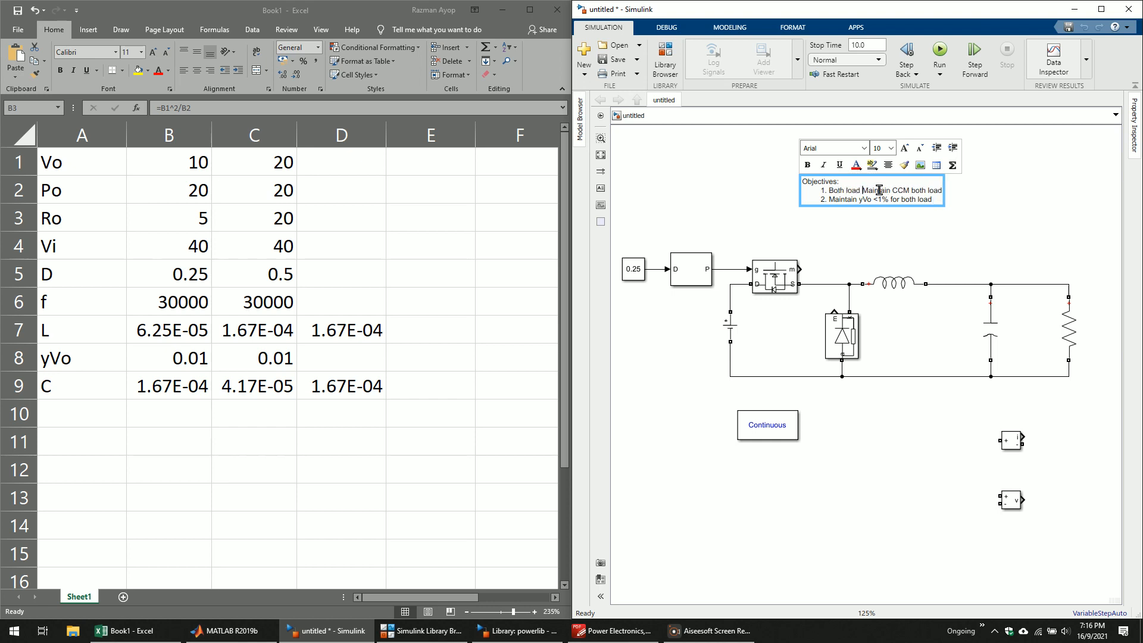
type("in ")
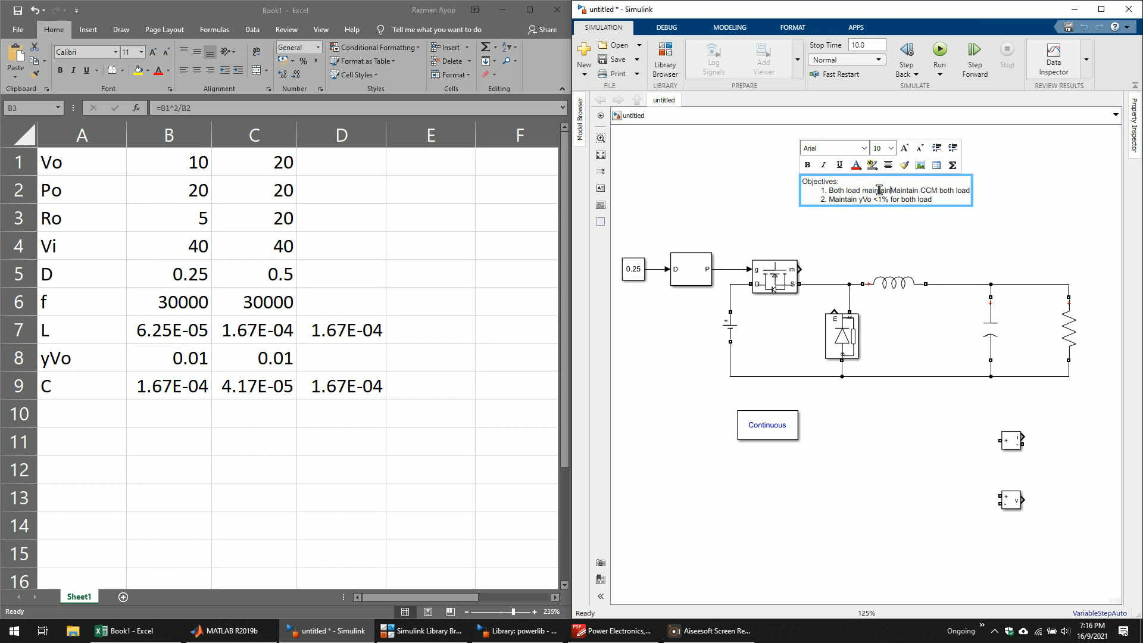
type("20W powe")
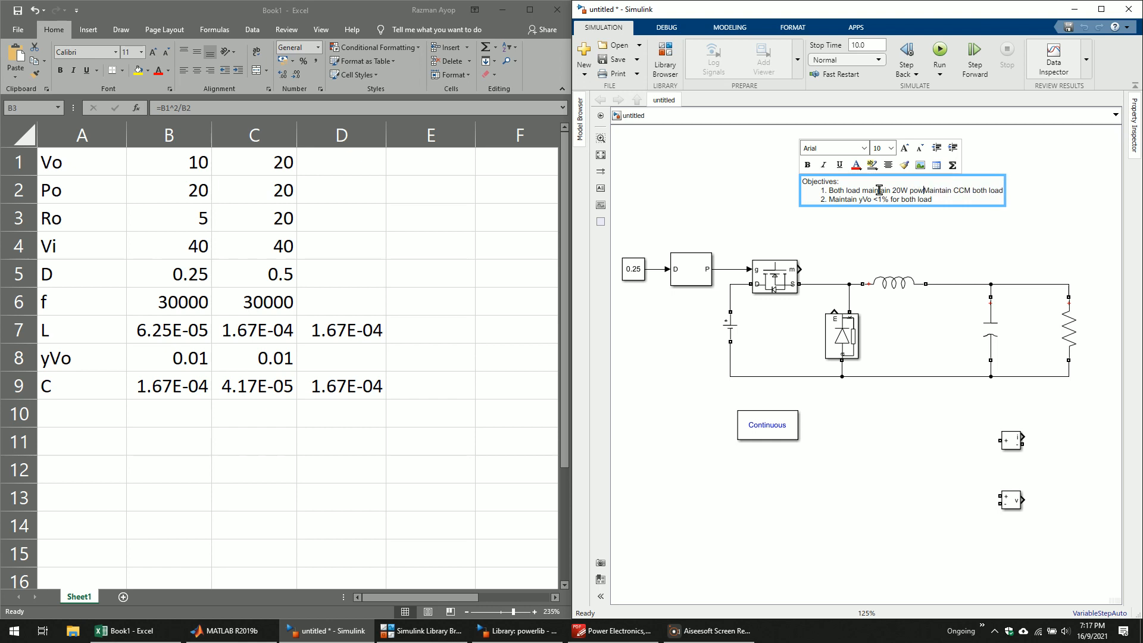
key("BackSpace")
key("BackSpace")
key("BackSpace")
key("BackSpace")
key("BackSpace")
key("Return")
left_click(114, 196)
left_click_drag(145, 193, 277, 184)
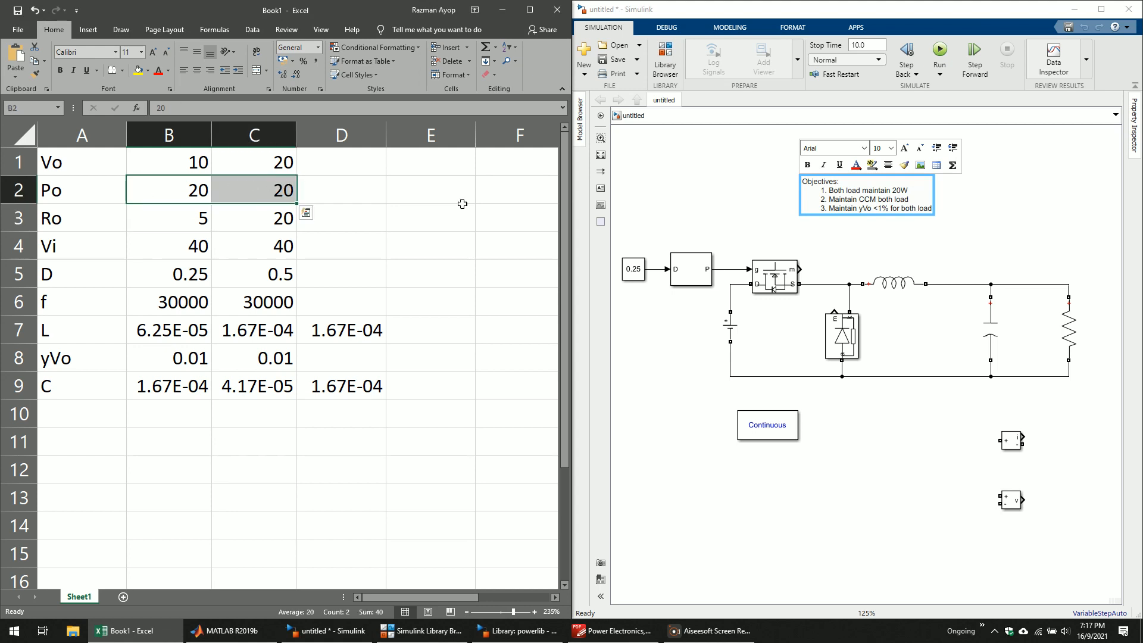
- Insert "1 load 10V, another load 20V, seperately" as the second objective in the annotation
left_click(918, 192)
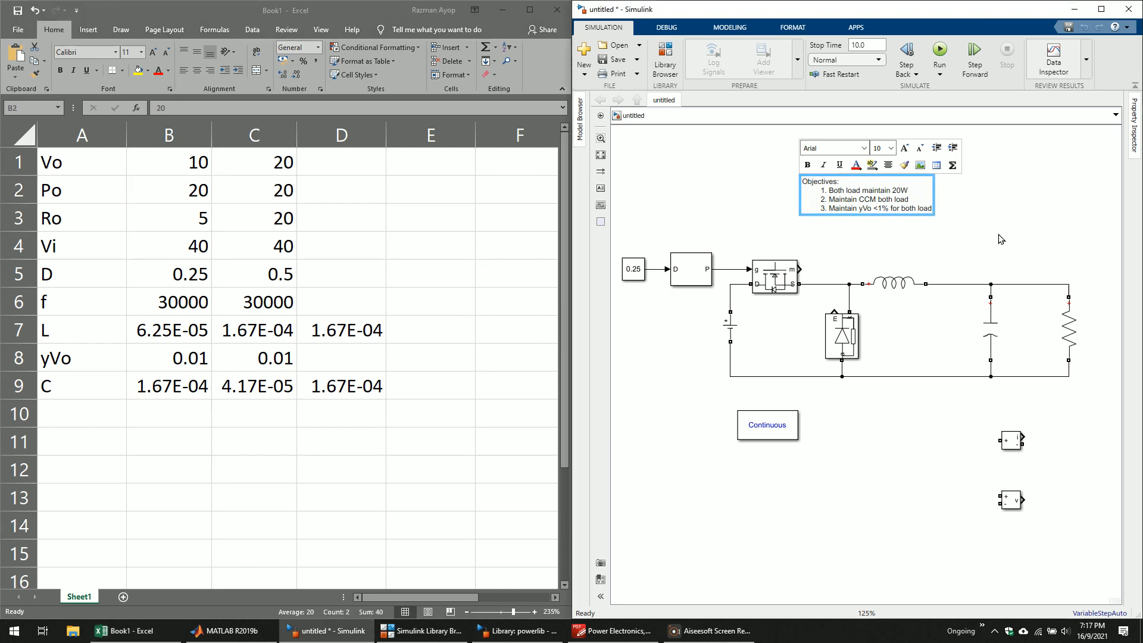
type(".")
key("Return")
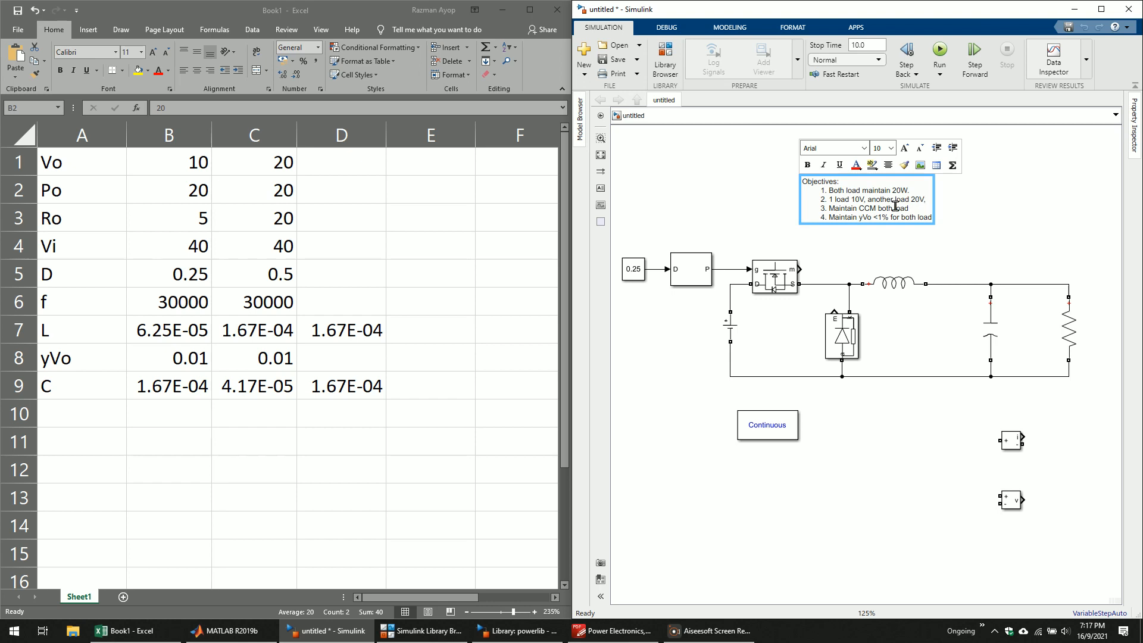
type("eperately")
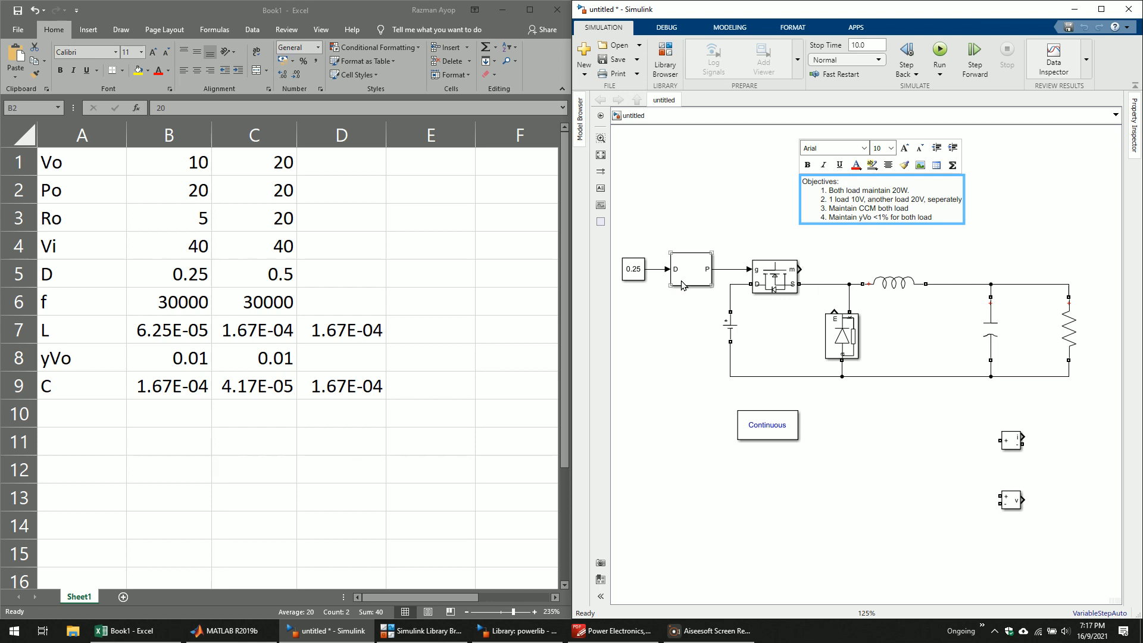
- Close the Objectives annotation's text editing and move the annotation slightly to the right above the circuit
left_click(639, 418)
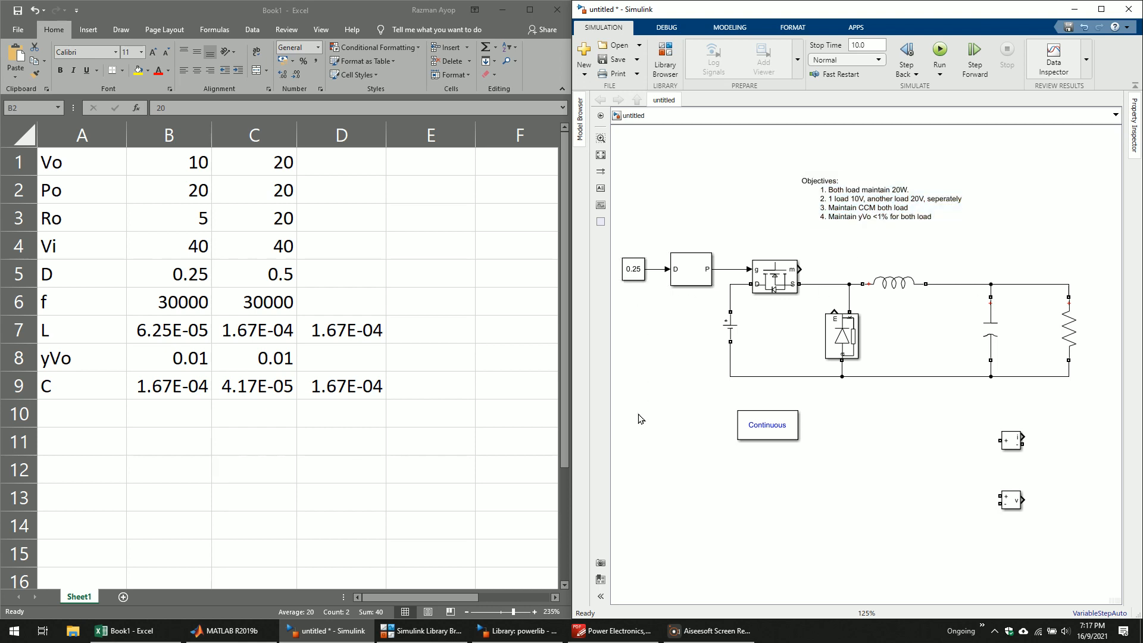
left_click_drag(840, 202, 875, 204)
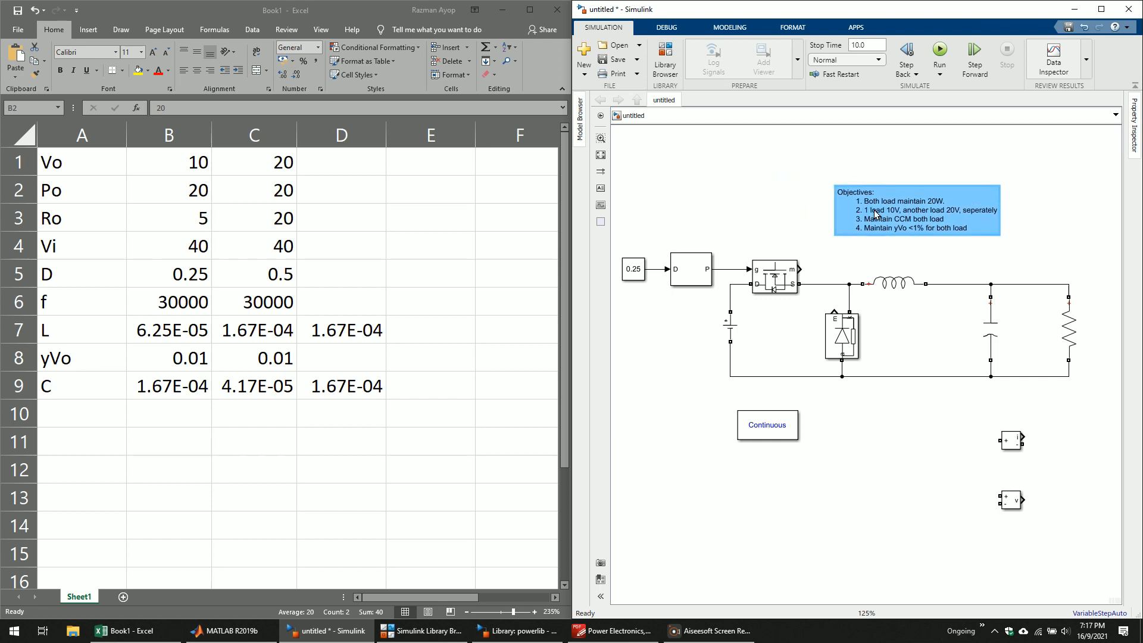
left_click(848, 555)
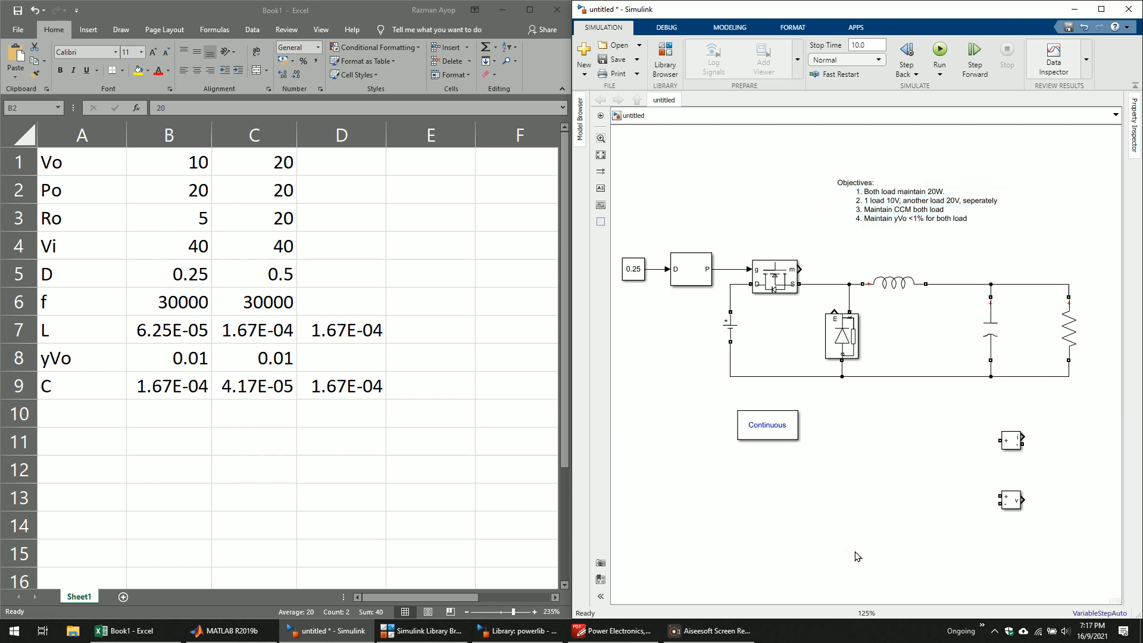
- Place the Voltage Measurement block beside the load resistor and wire its two inputs across the resistor
mouse_move(954, 485)
left_mouse_down()
mouse_move(875, 485)
mouse_move(895, 486)
left_mouse_up()
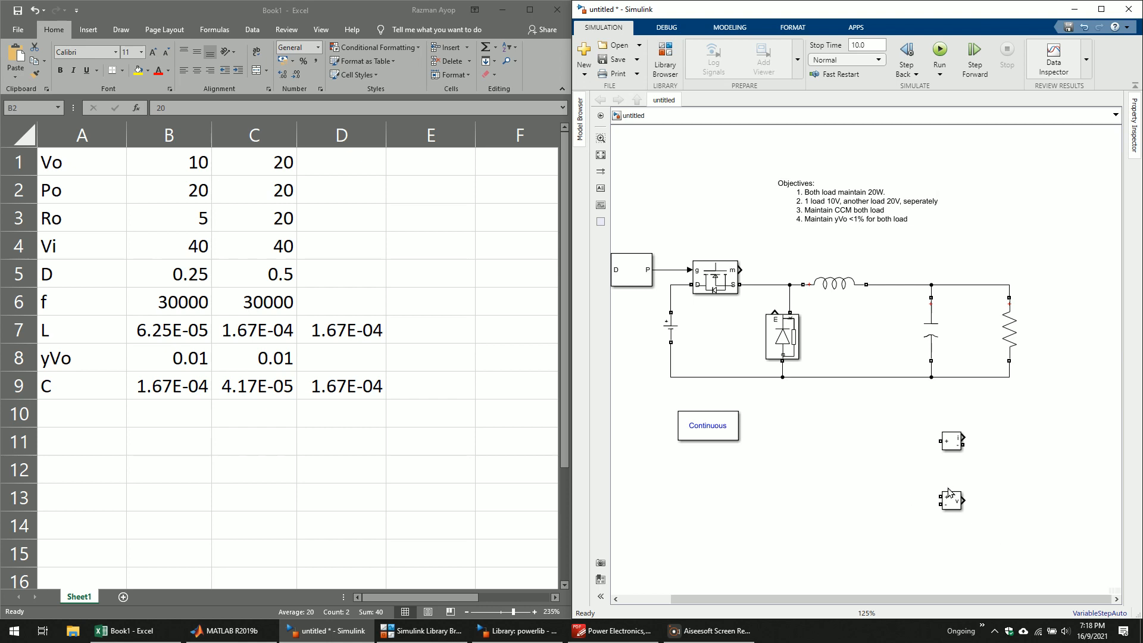
mouse_move(948, 507)
left_mouse_down()
mouse_move(1073, 369)
mouse_move(1067, 331)
mouse_move(1009, 286)
left_mouse_up()
left_click_drag(1059, 332, 1010, 376)
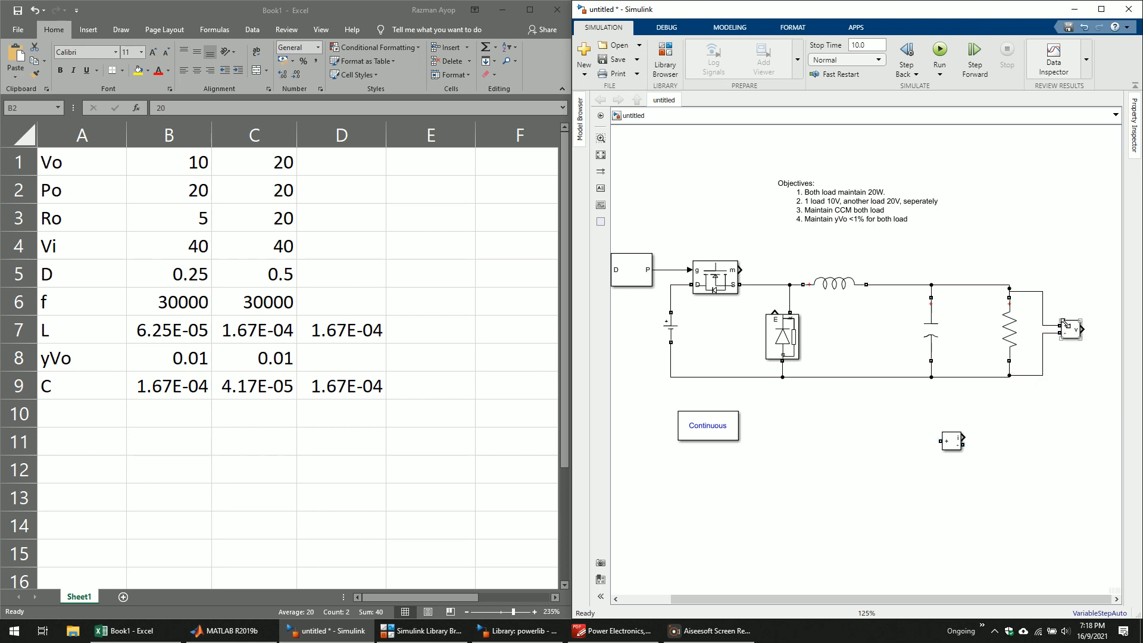
- Rename the voltage measurement block beside the load resistor as "Vo"
left_click(1066, 331)
left_click(1068, 343)
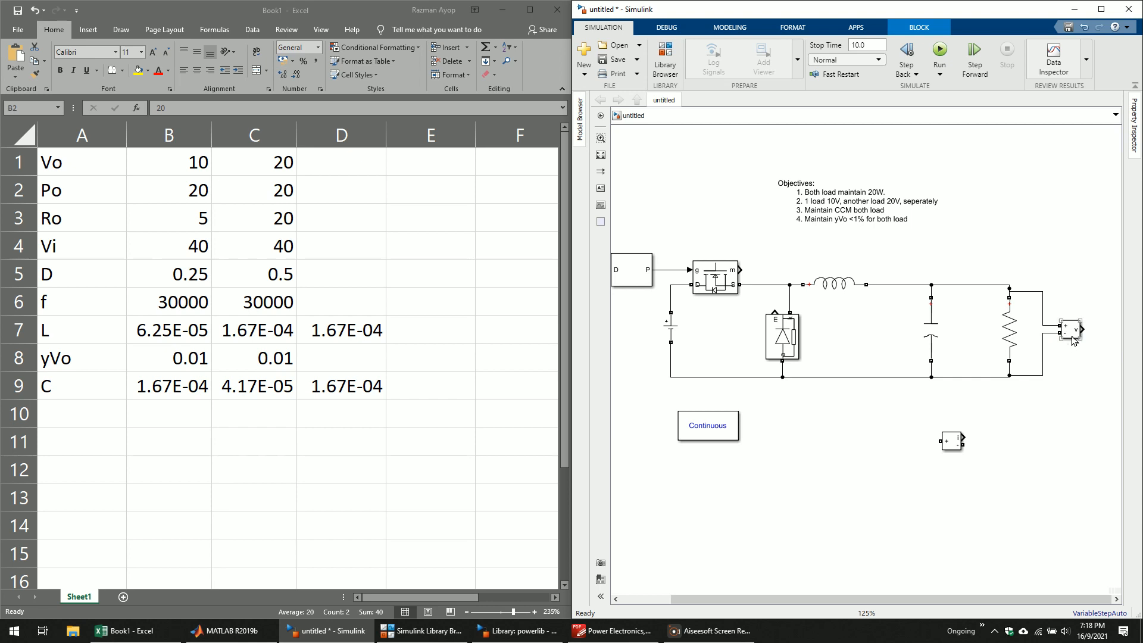
left_click(1072, 336)
double_click(1073, 345)
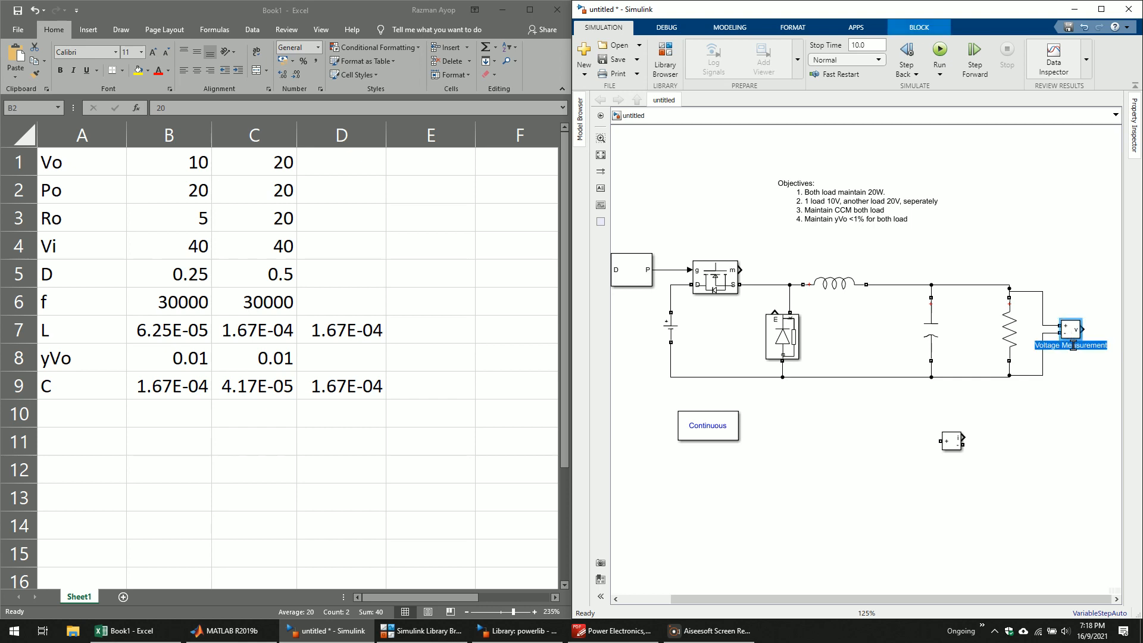
type("Vo")
left_click(1047, 410)
left_click(835, 205)
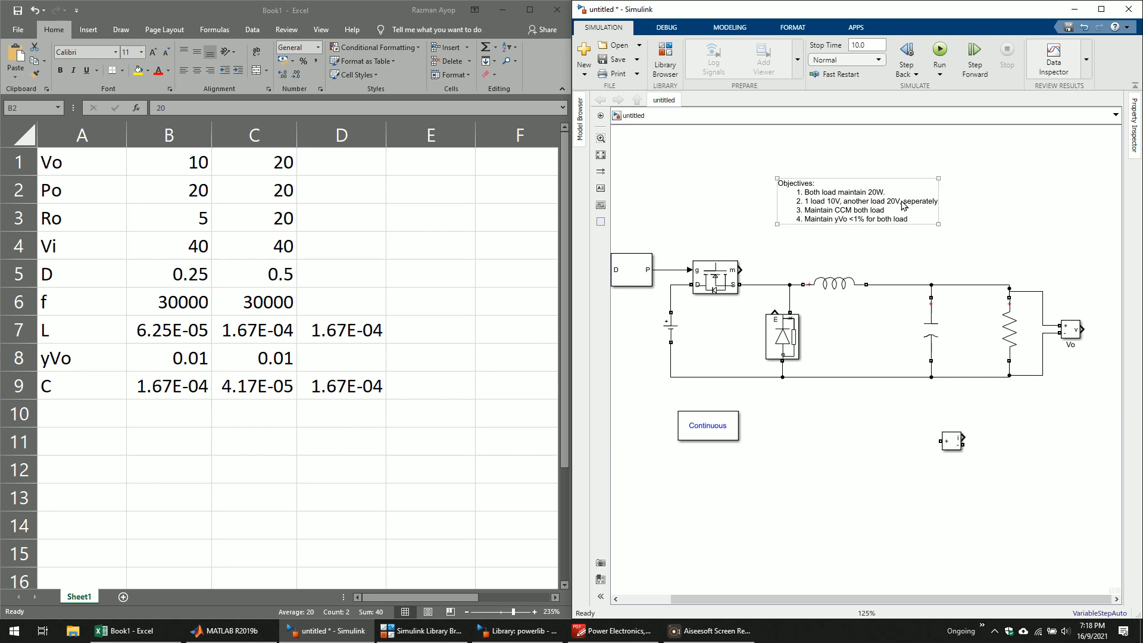
- Insert the Current Measurement block in series between the capacitor node and the load resistor, and rewire its output to the resistor
left_click_drag(957, 445, 976, 291)
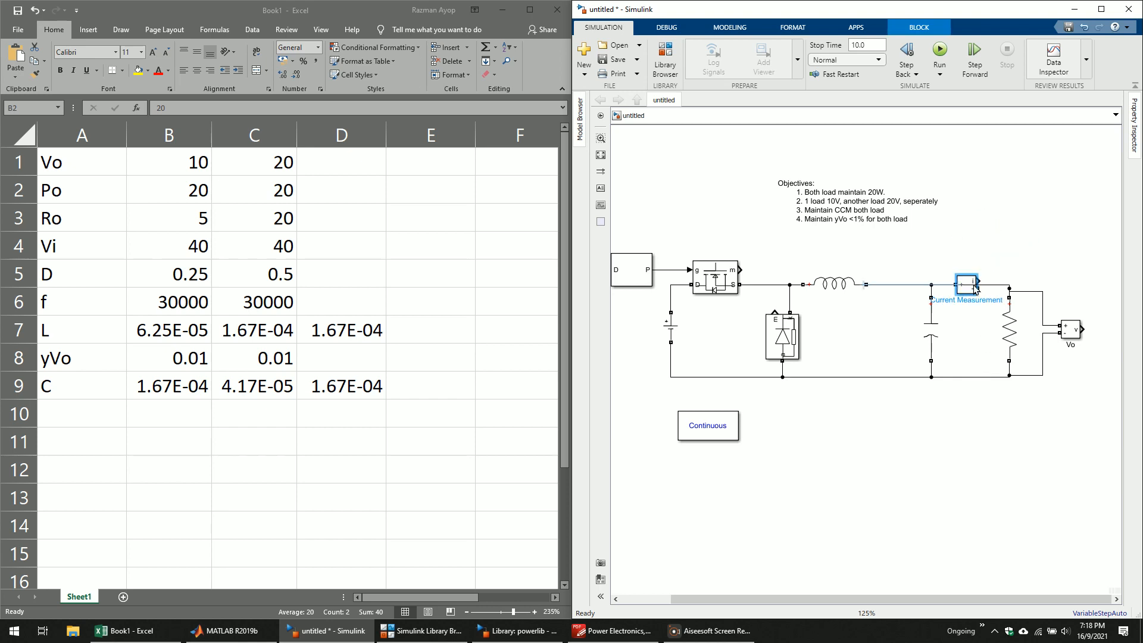
left_click(1007, 289)
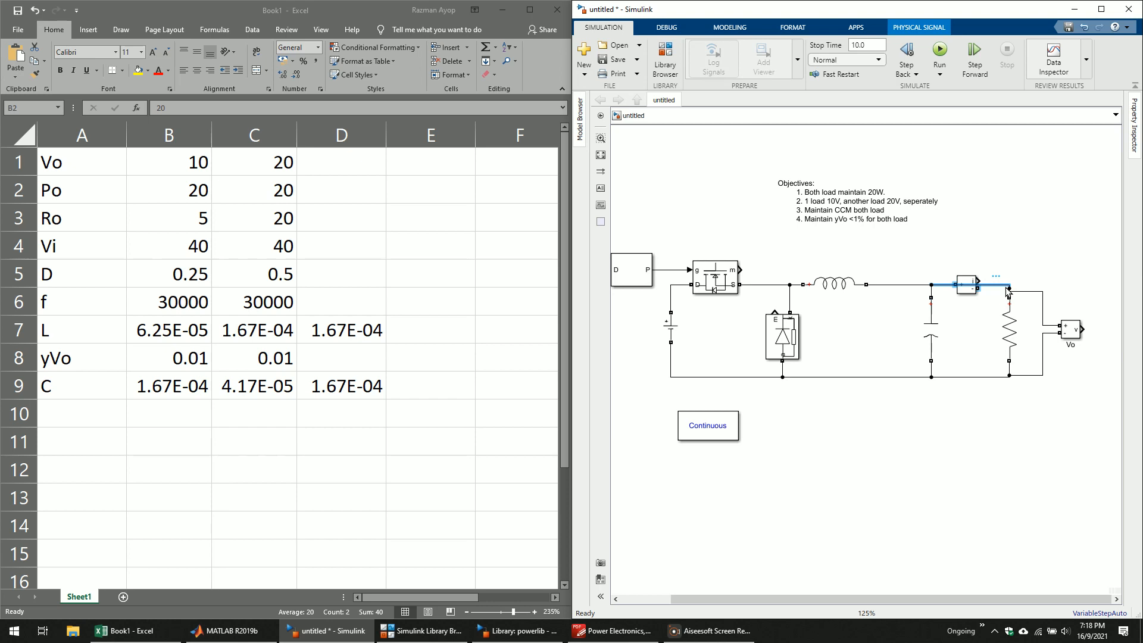
key("Delete")
left_click_drag(977, 288, 932, 285)
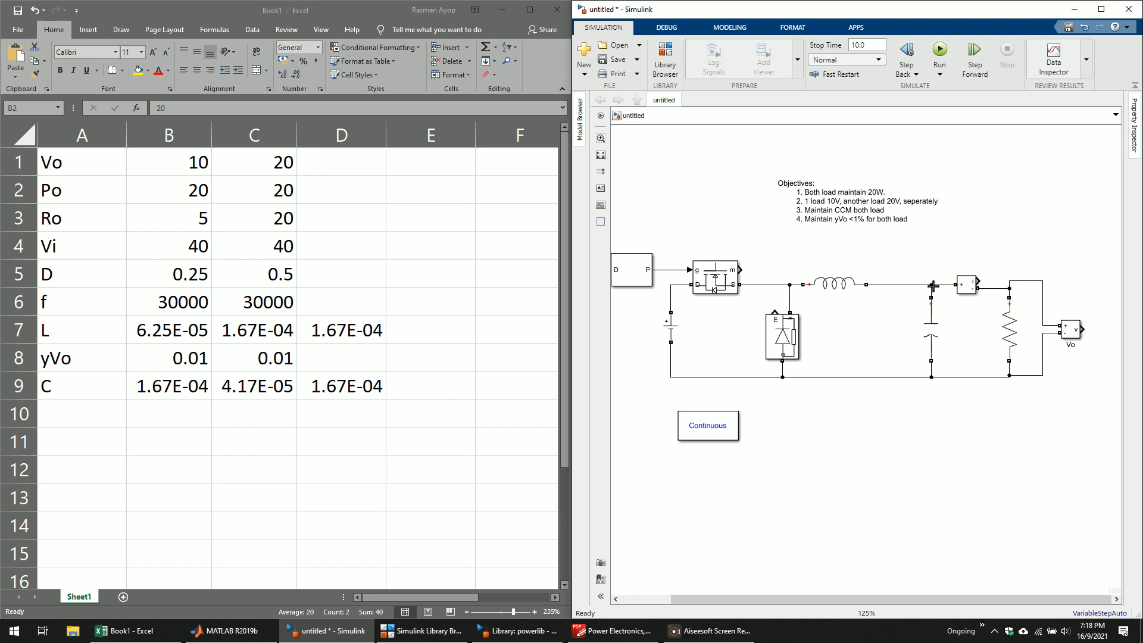
- Save the model on the Desktop as "untitled" in Simulink Models (*.slx) format
left_click(613, 60)
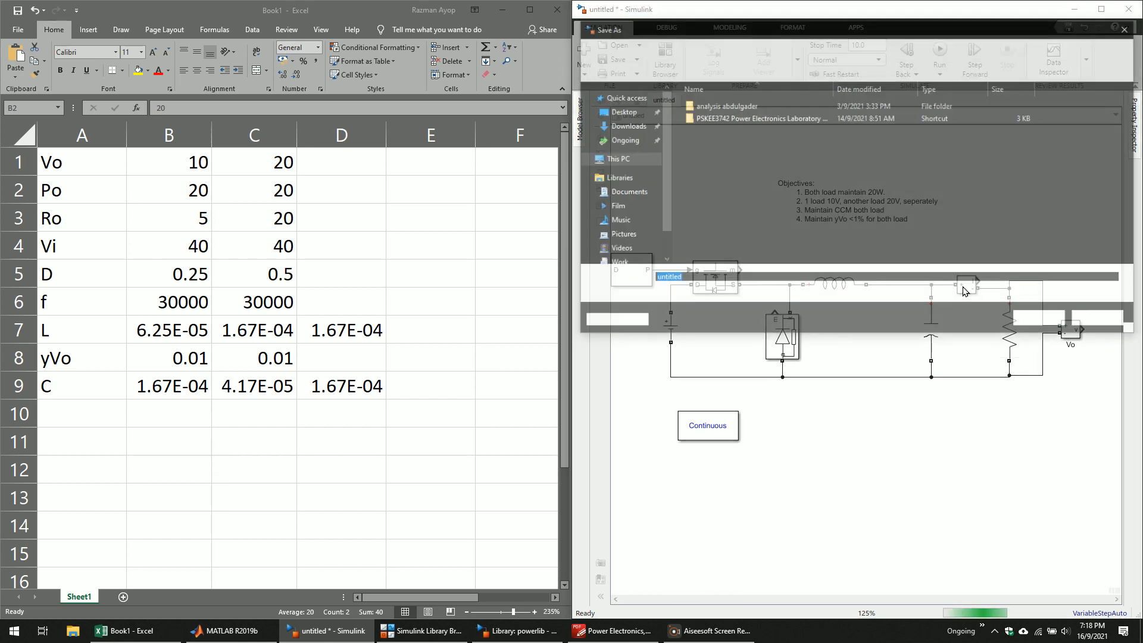
left_click(620, 111)
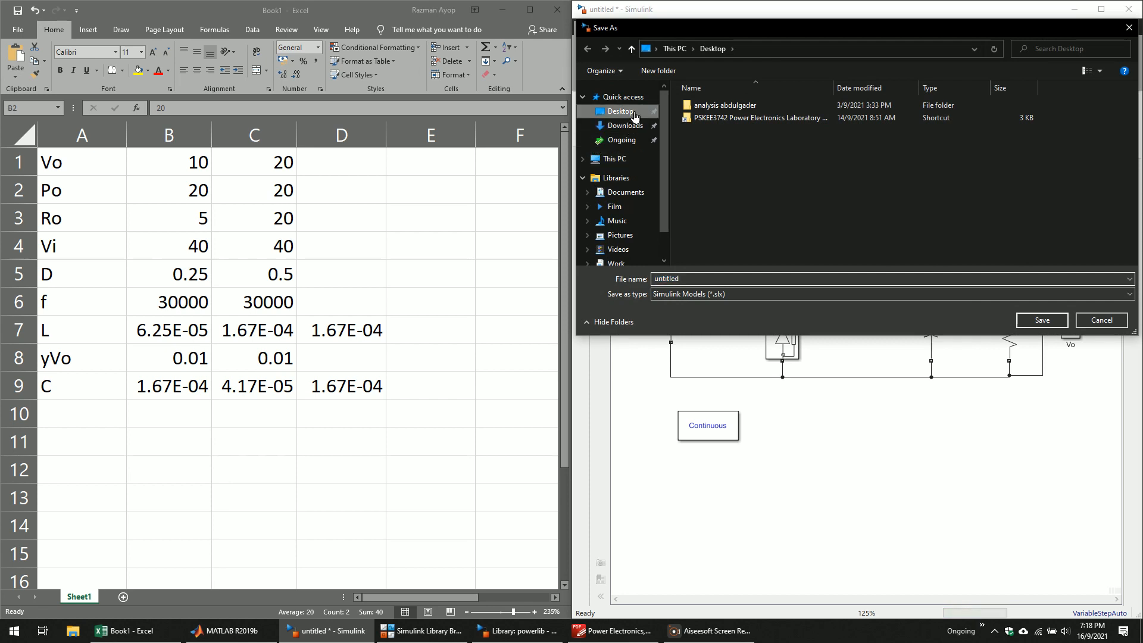
left_click(1061, 325)
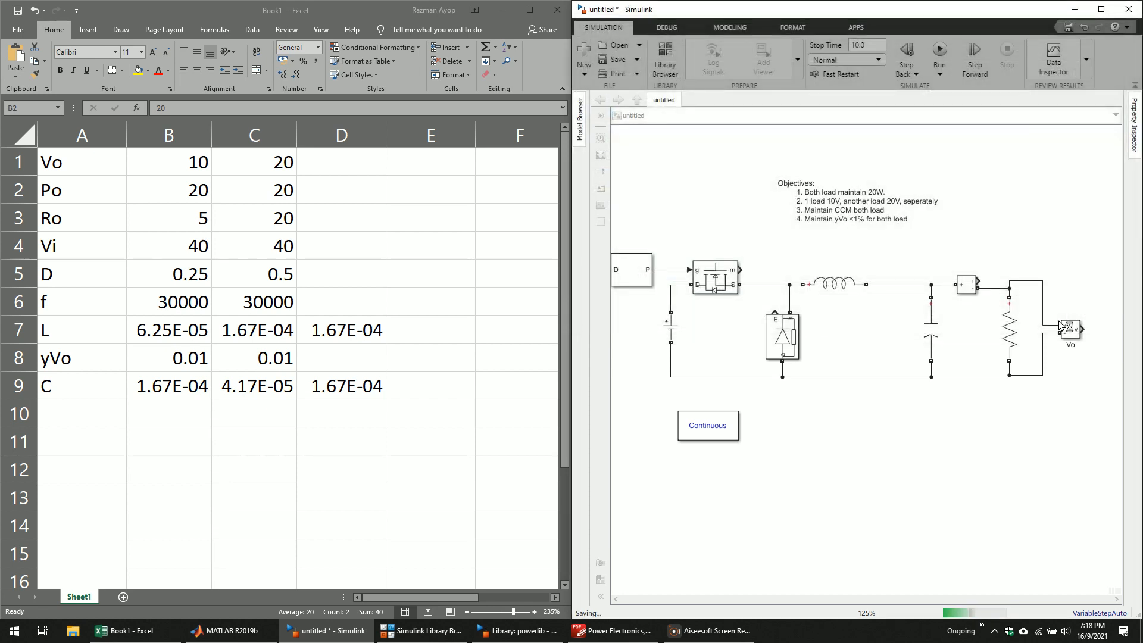
left_click(1022, 331)
left_click(613, 58)
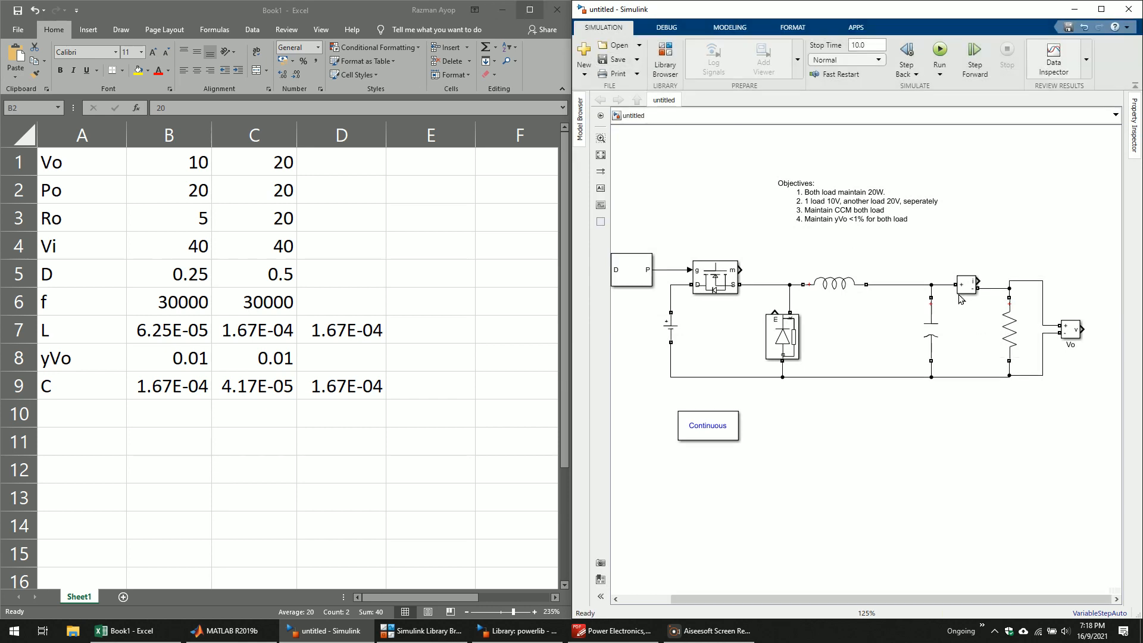
- Straighten the wire from the load node to Vo's positive input and rename the current measurement block as "Io"
left_click(1027, 281)
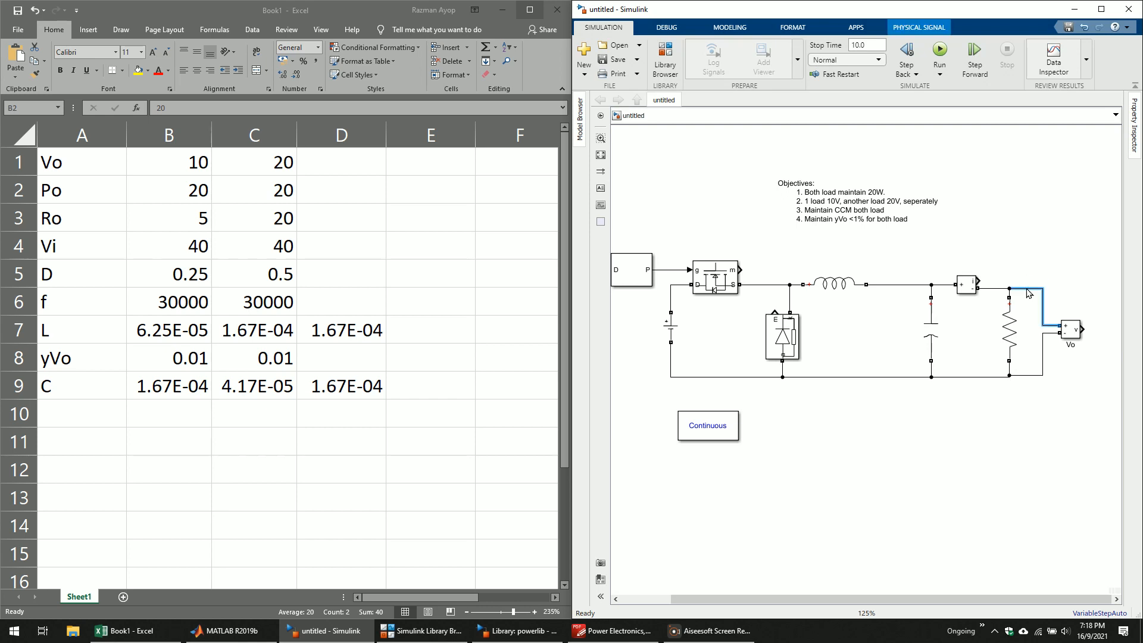
left_click(957, 296)
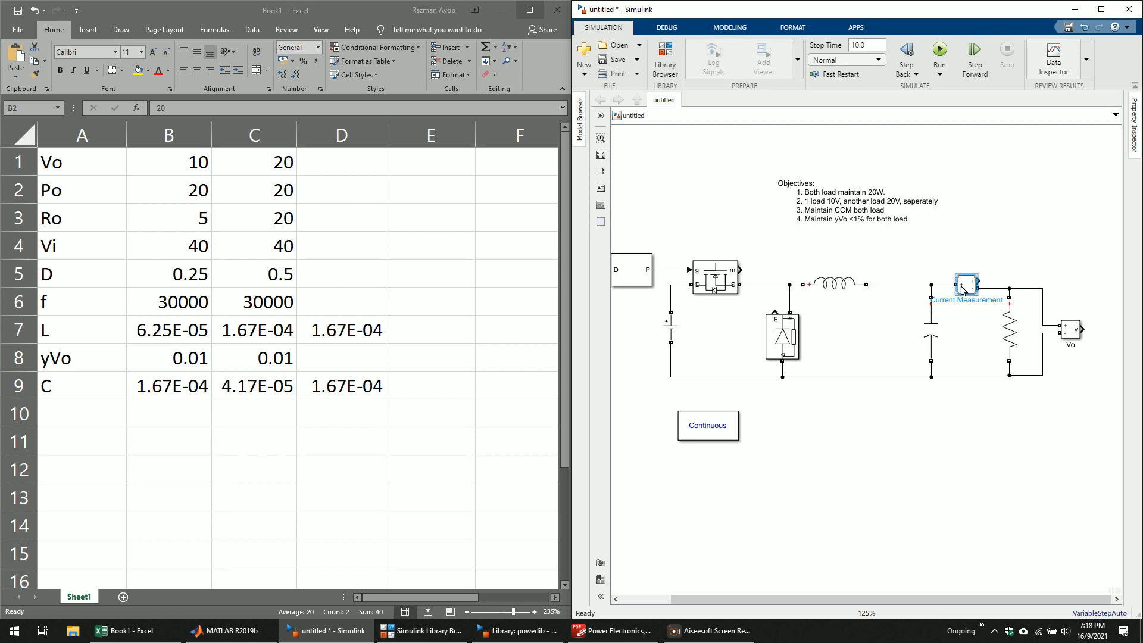
double_click(965, 303)
triple_click(965, 301)
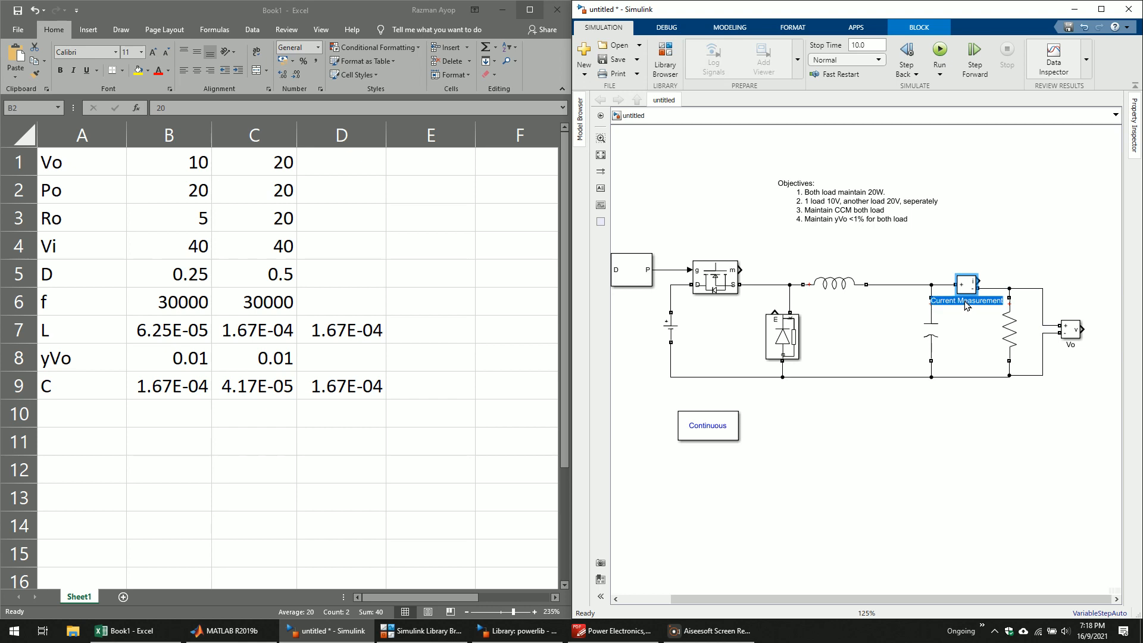
key("BackSpace")
left_click(988, 479)
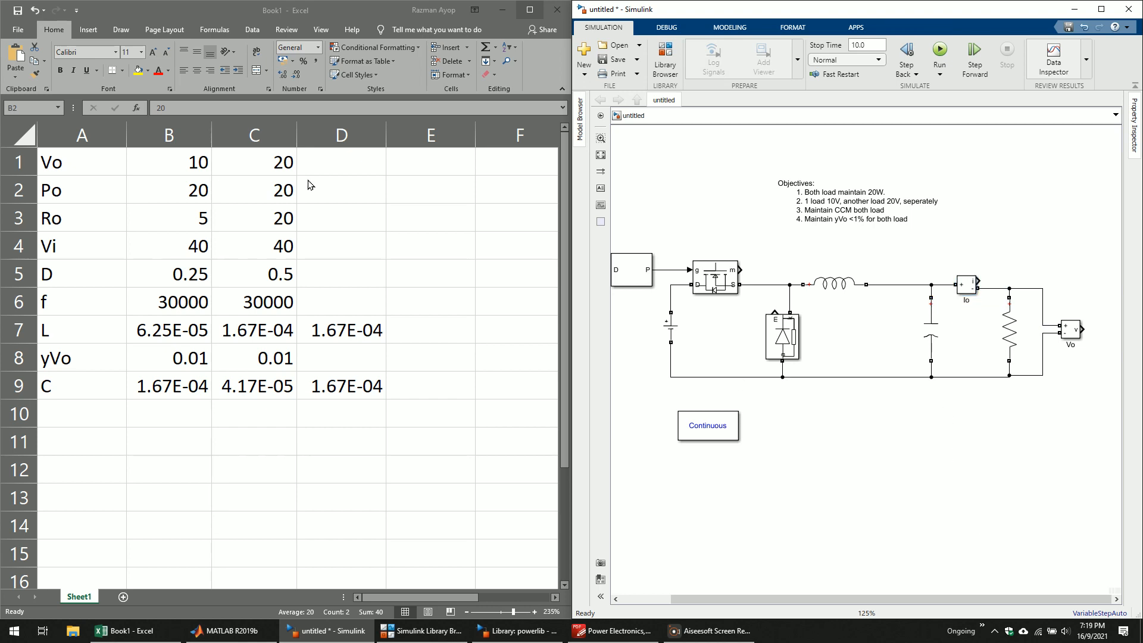
- Review the Vo values of both loads in the Excel sheet
left_click(211, 229)
left_click(199, 158)
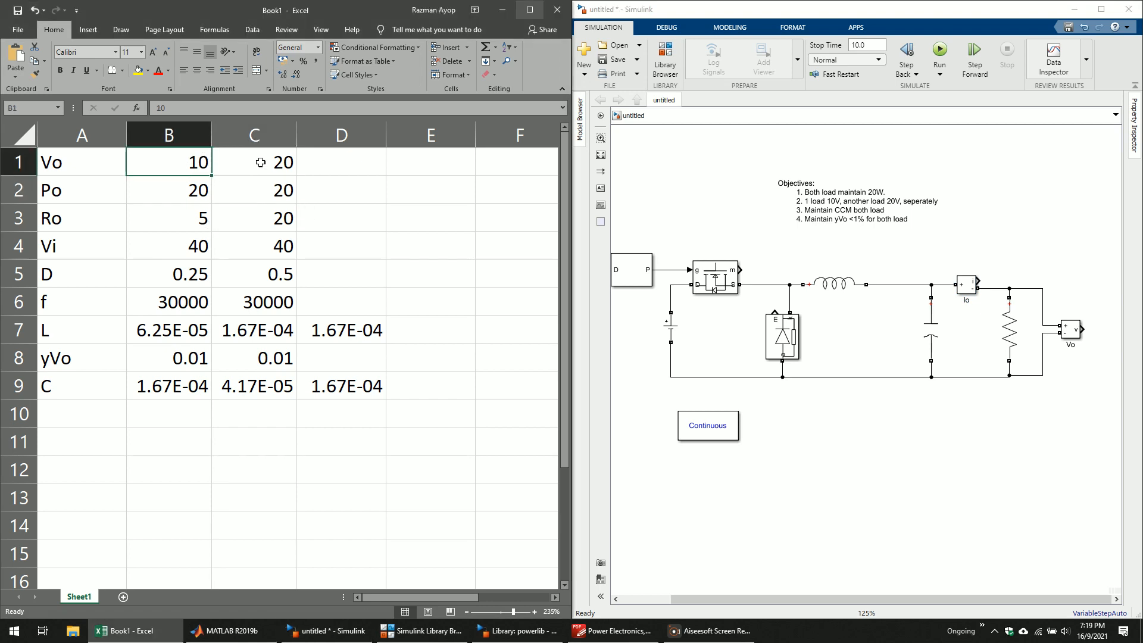
left_click_drag(260, 162, 147, 156)
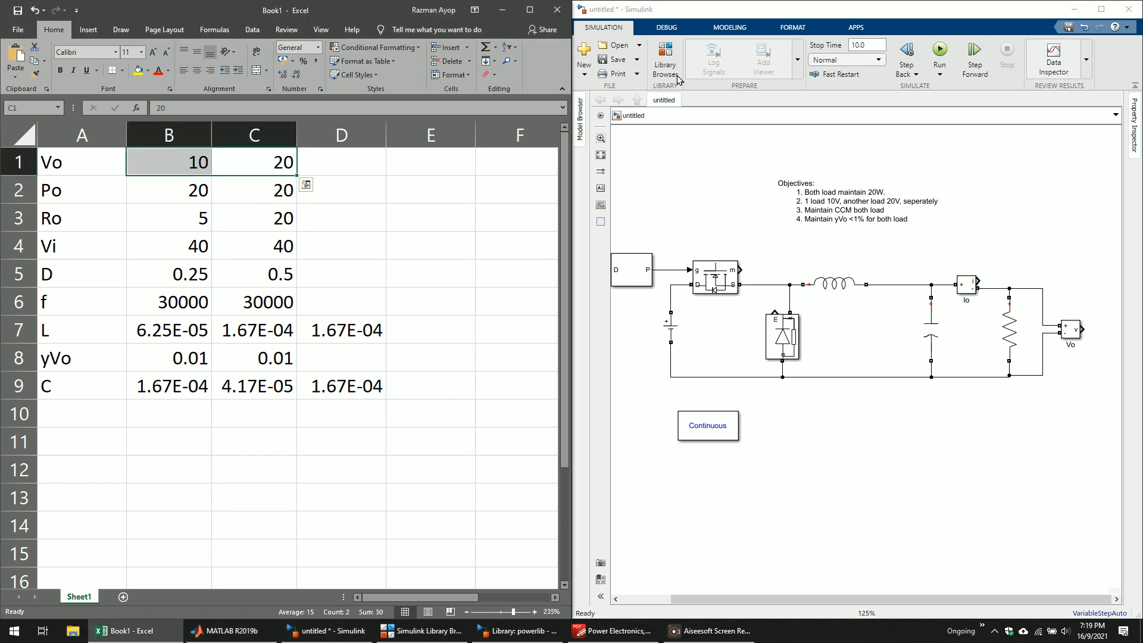
- Switch to the powerlib library, open Additional Measurements from its Measurements group, and dock that window beside the model
left_click(494, 632)
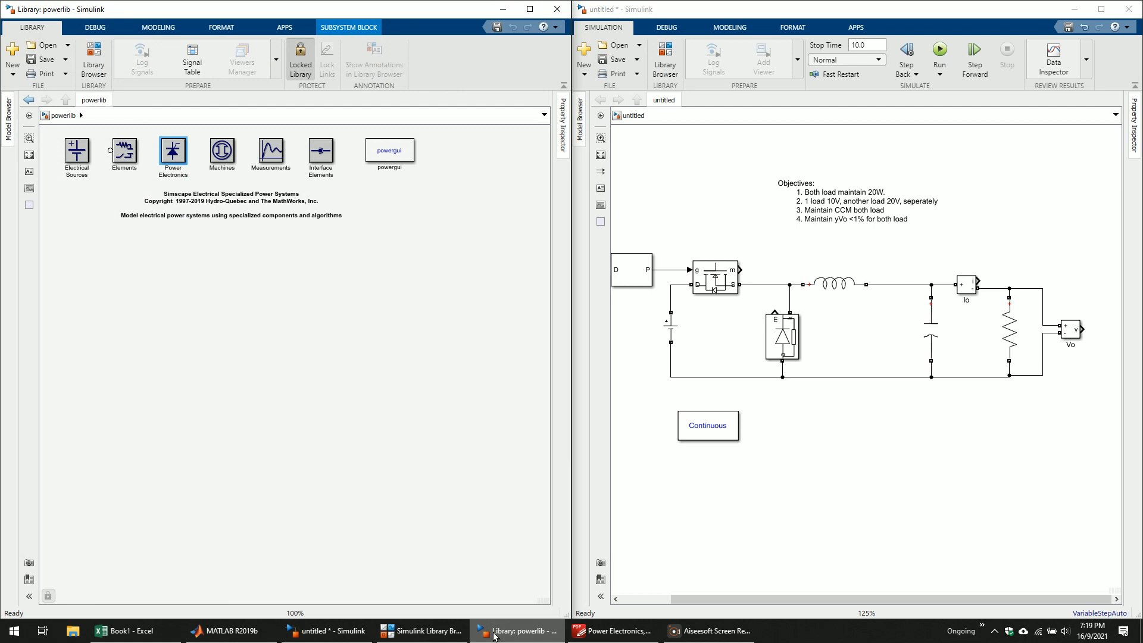
double_click(275, 152)
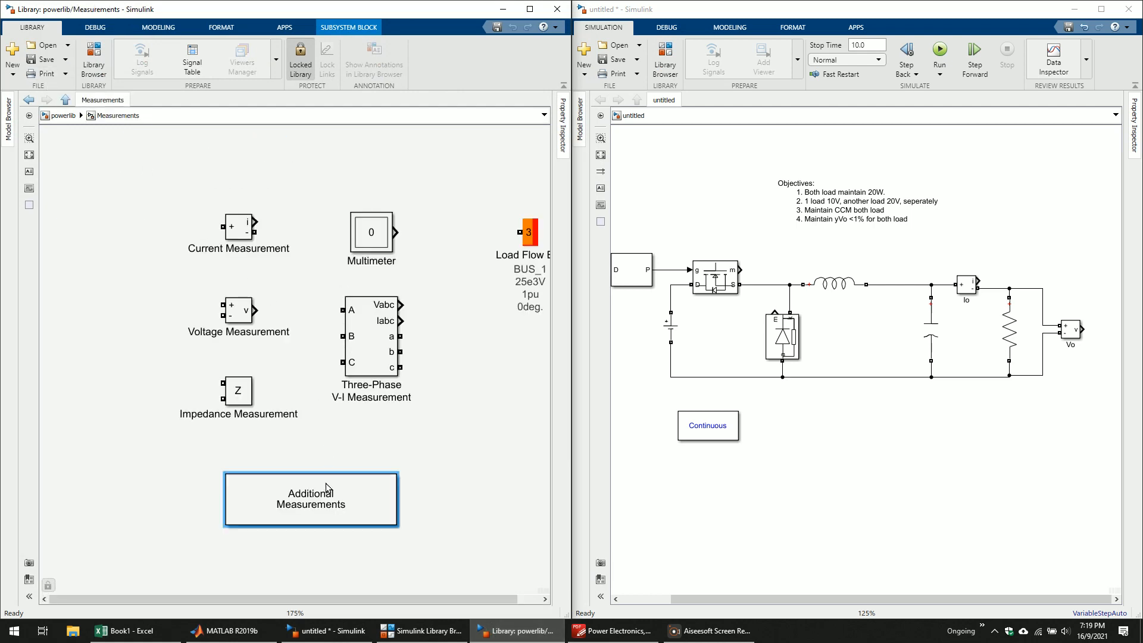
double_click(344, 496)
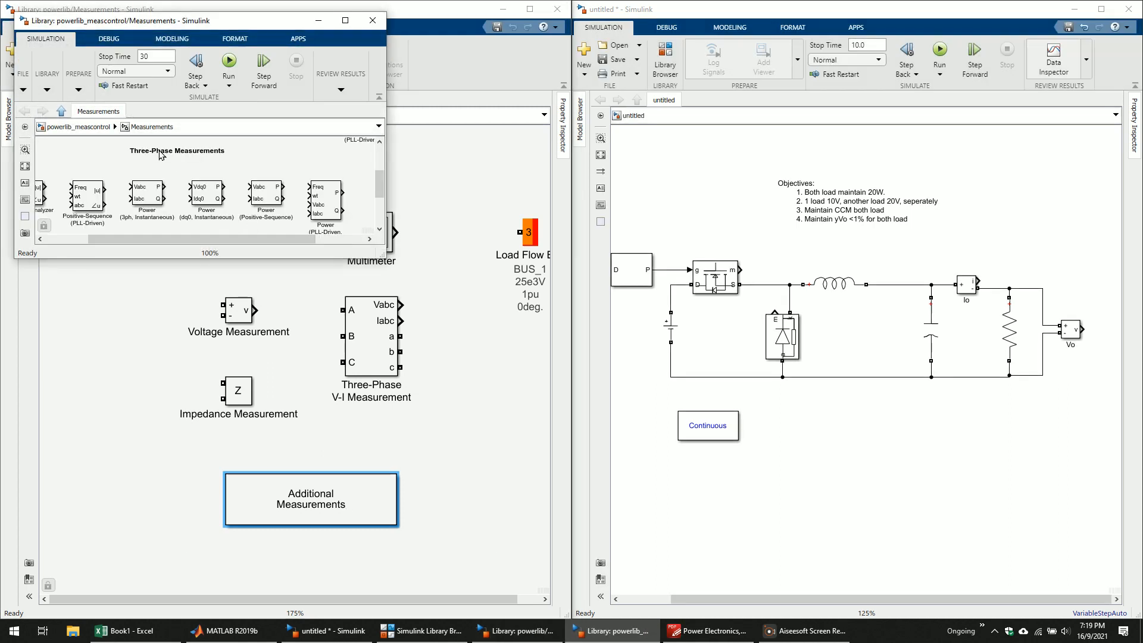
left_click_drag(168, 238, 90, 244)
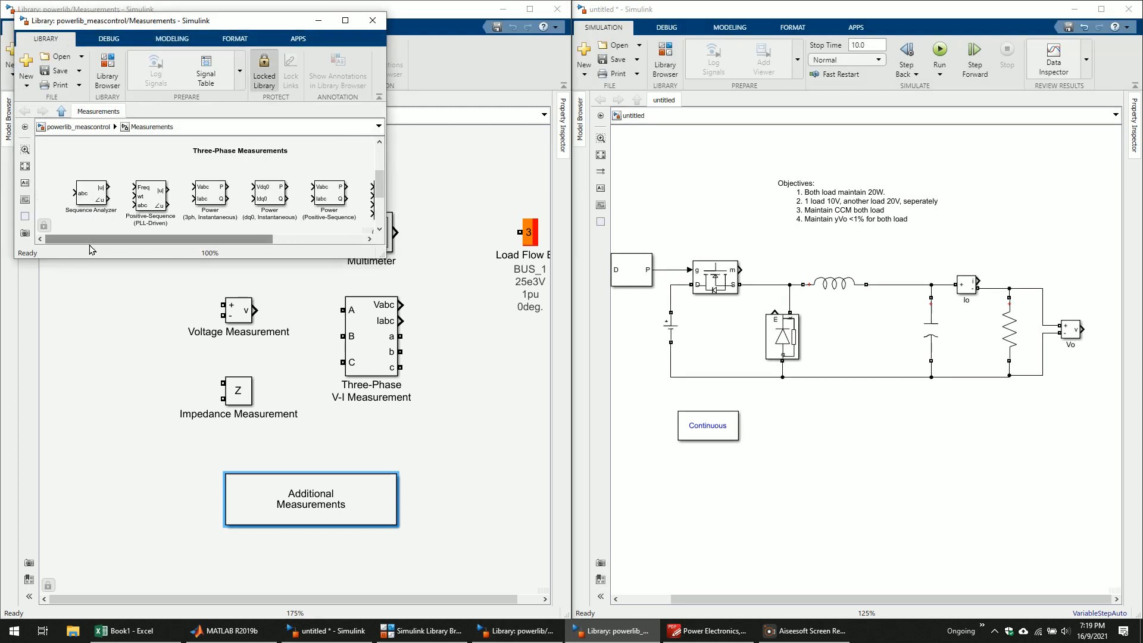
scroll(278, 189, "up", 3)
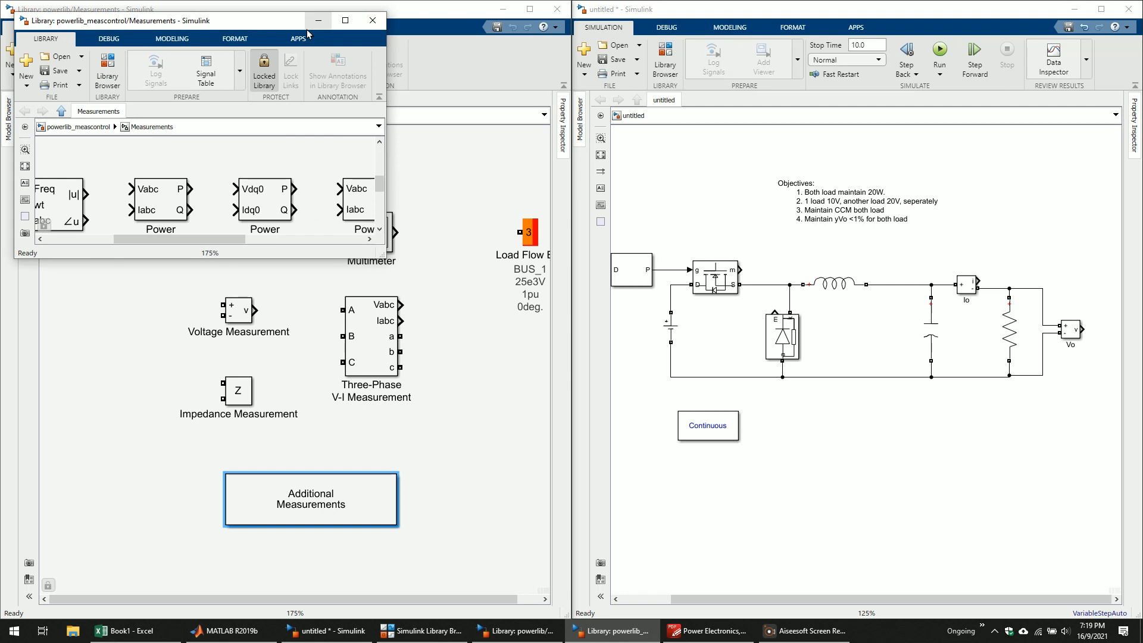
left_click_drag(179, 20, 1, 24)
scroll(210, 278, "down", 5)
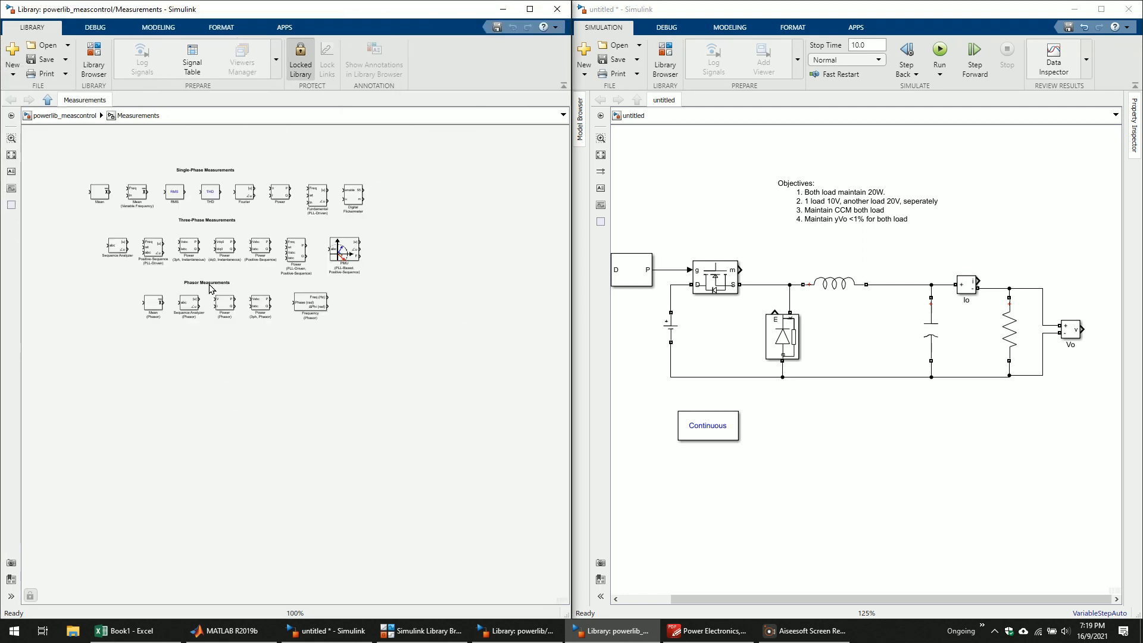
- Add a Mean block from the single-phase measurements to the model and place it beyond the Vo measurement block
scroll(175, 332, "up", 6)
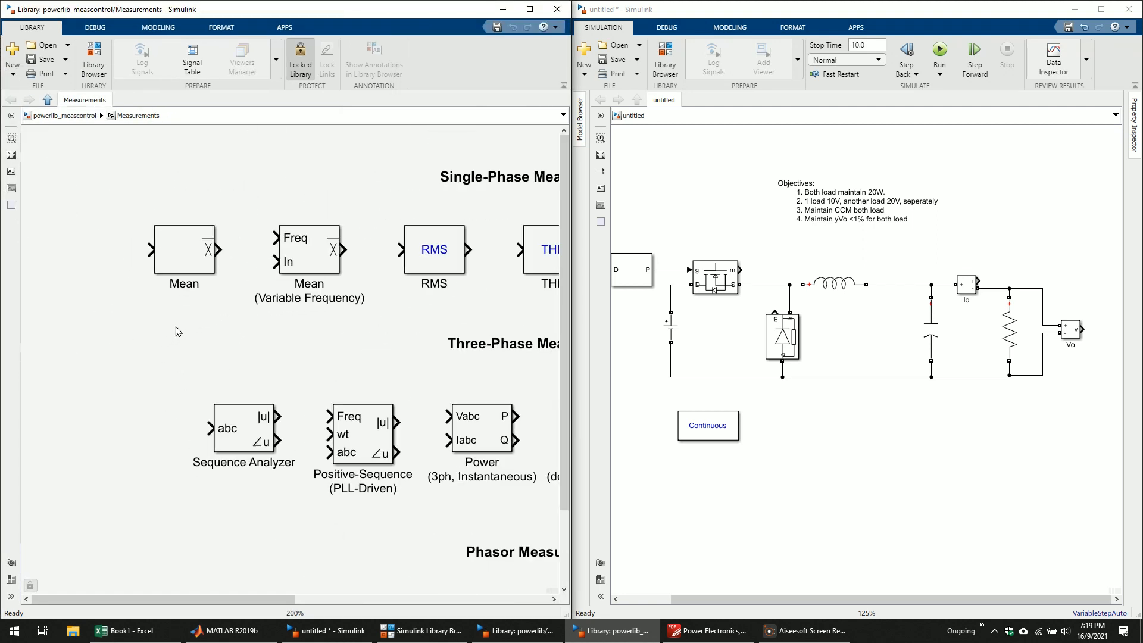
left_click_drag(217, 324, 182, 404)
left_click_drag(198, 270, 1037, 443)
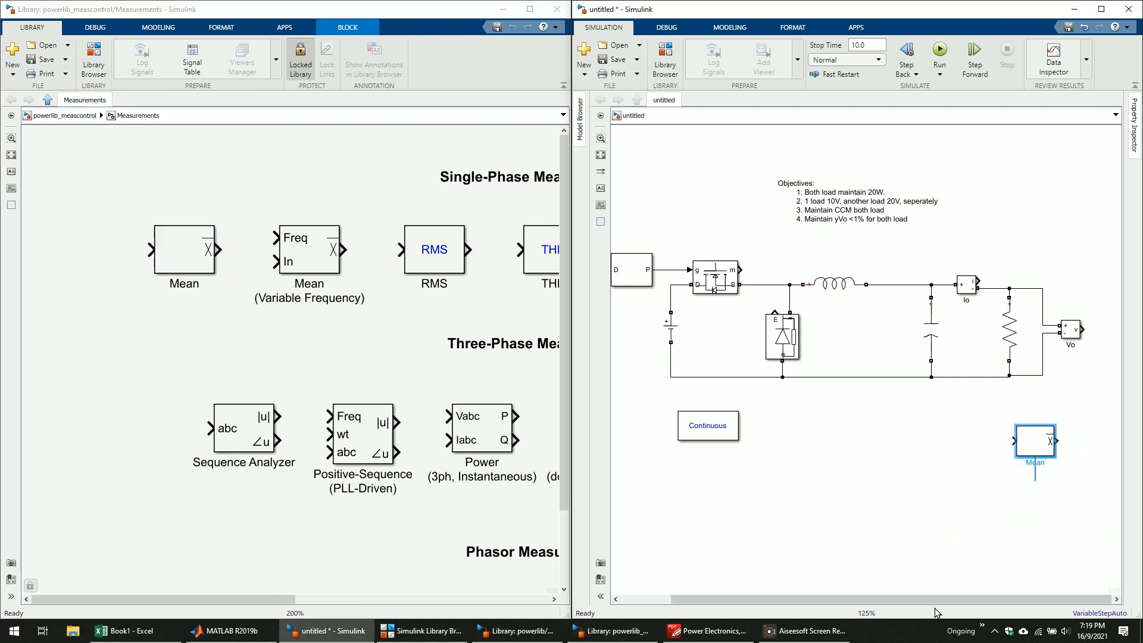
left_click(936, 616)
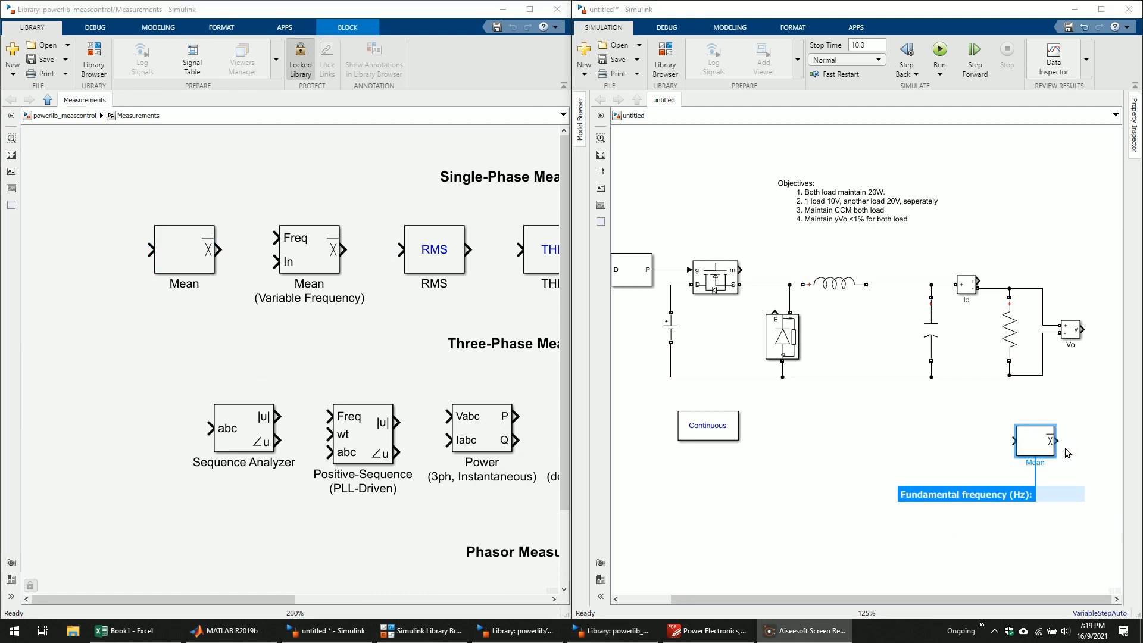
left_click_drag(1042, 444, 1074, 422)
left_click_drag(1009, 463, 887, 464)
left_click_drag(945, 420, 1011, 400)
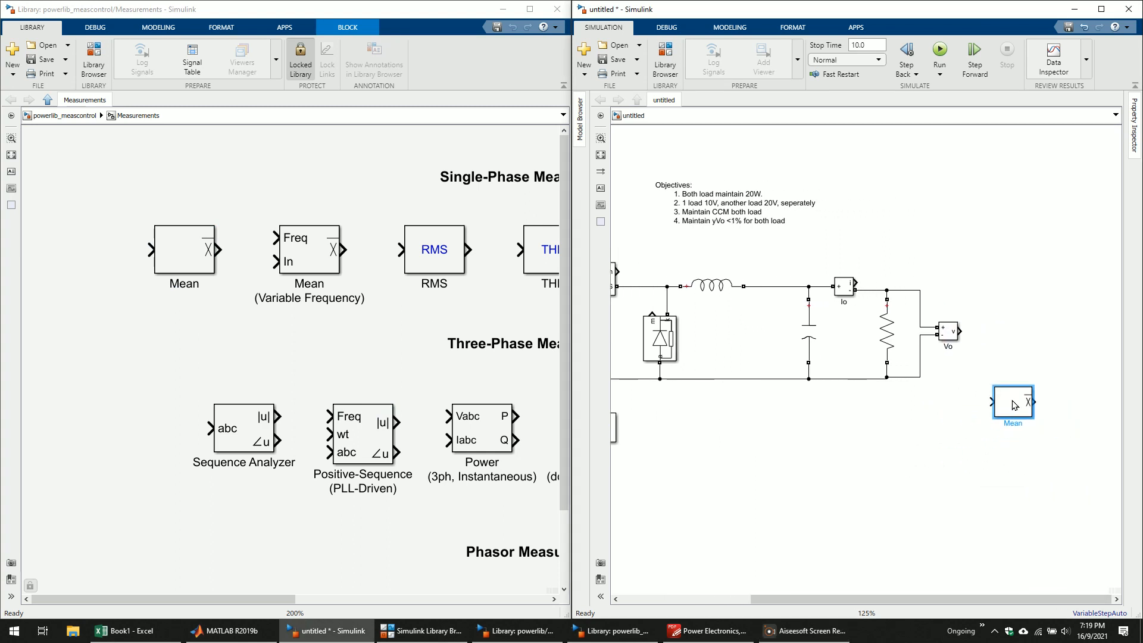
- Set the Mean block's fundamental frequency to 30000 Hz, align it with Vo and connect Vo's output to its input
double_click(1014, 405)
double_click(785, 391)
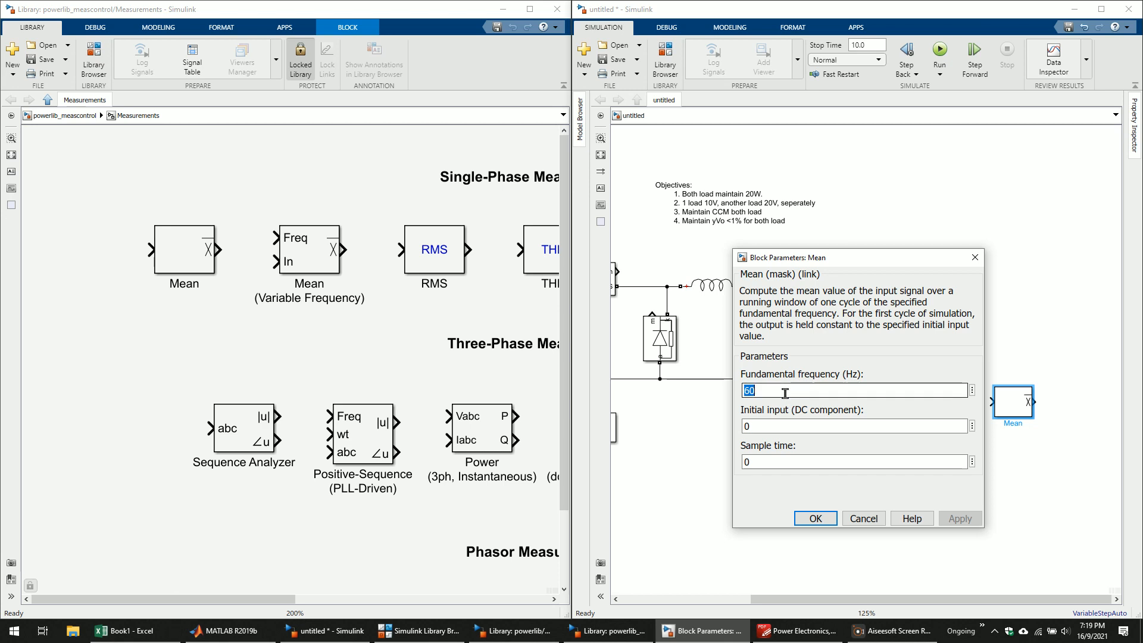
type("30000")
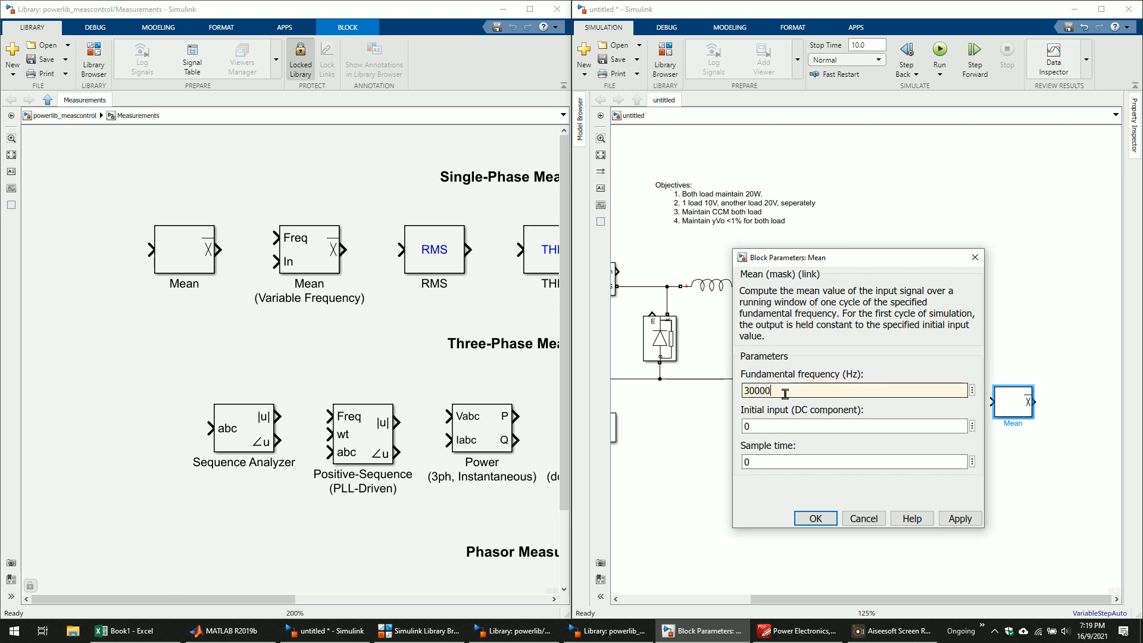
left_click(813, 518)
mouse_move(961, 330)
left_mouse_down()
mouse_move(972, 367)
mouse_move(1004, 399)
mouse_move(1006, 350)
left_mouse_up()
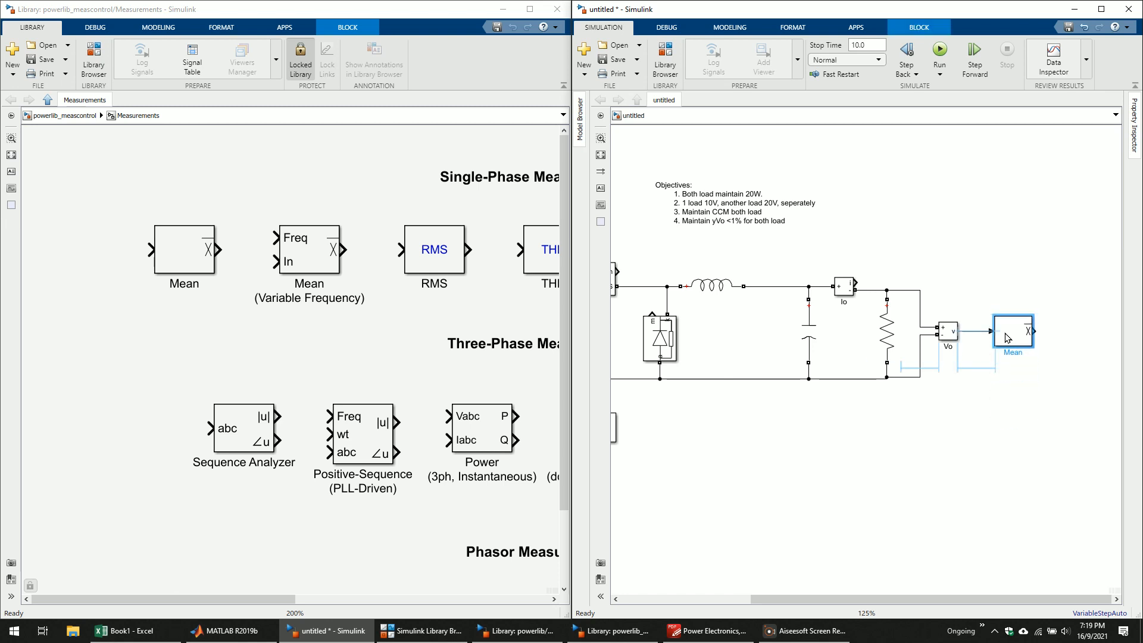
left_click(1006, 461)
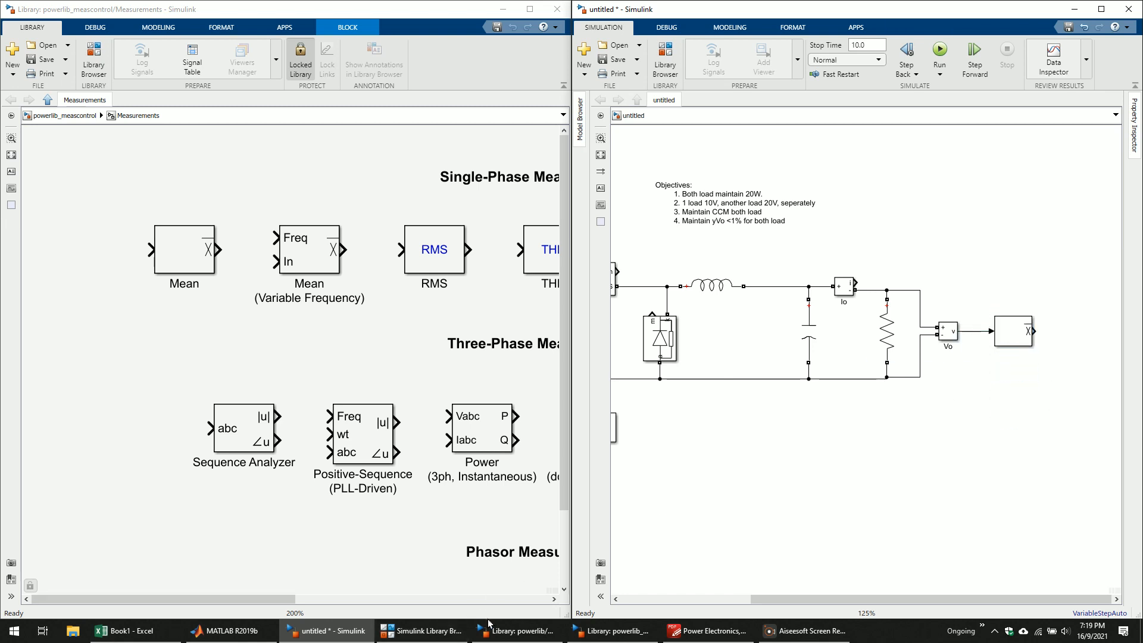
- Add a Display block from the Simulink Sinks library and connect it to the Mean block's output
left_click(896, 354)
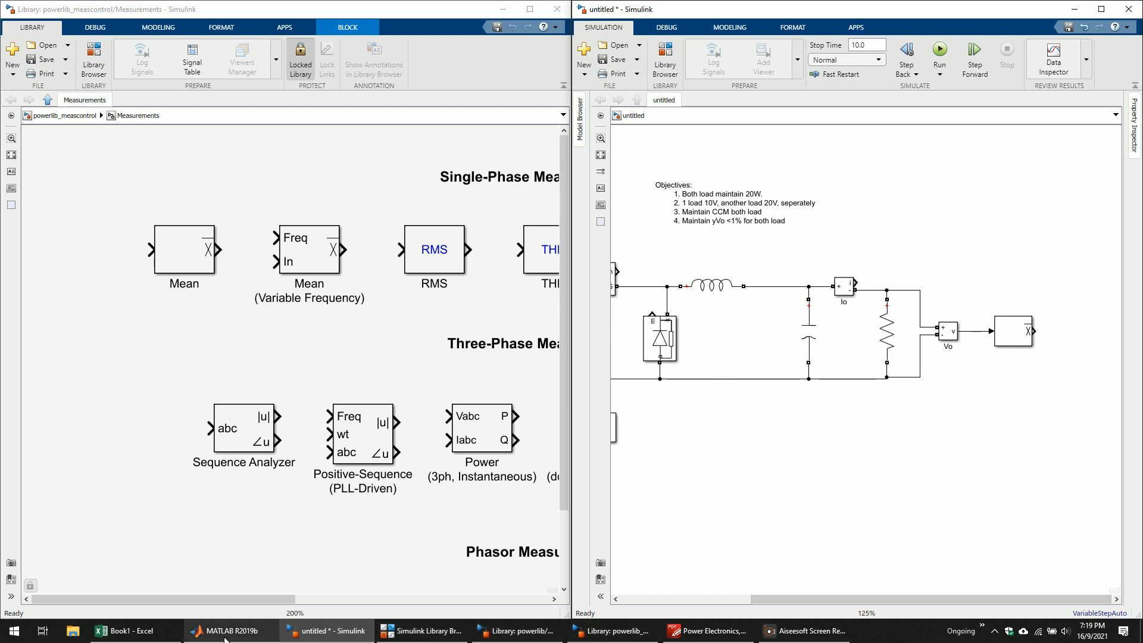
mouse_move(476, 638)
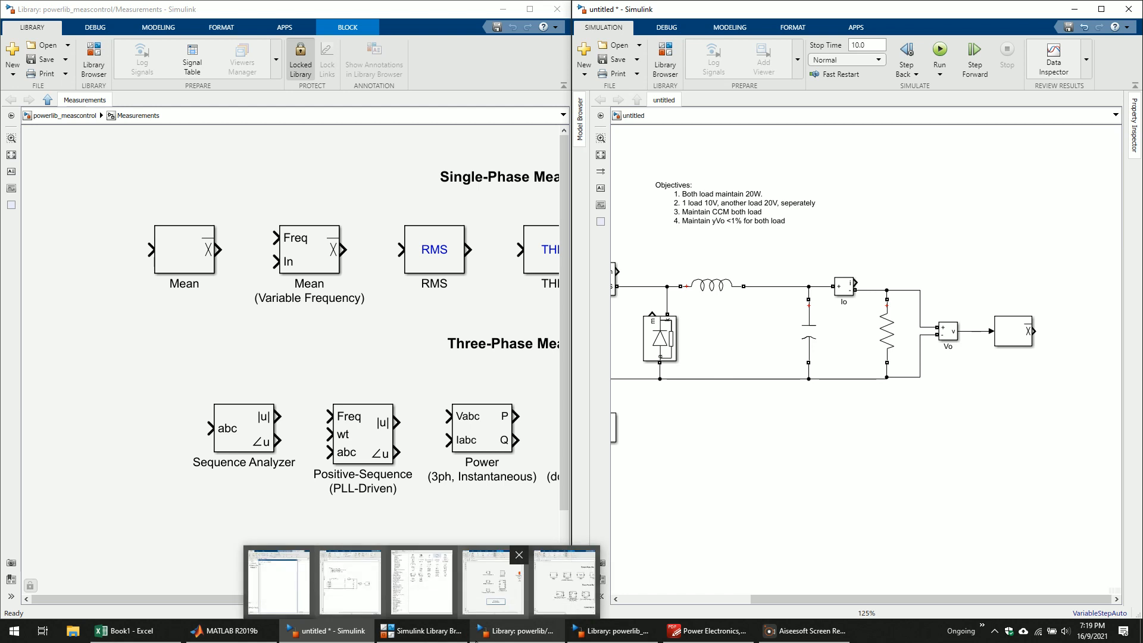
left_click(418, 640)
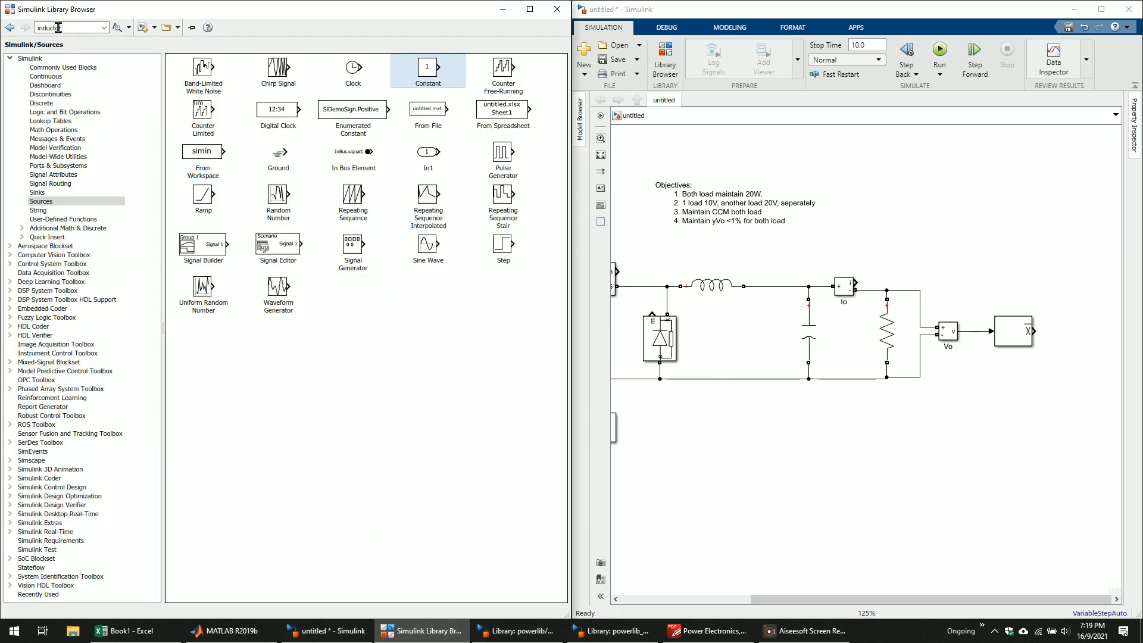
left_click(51, 195)
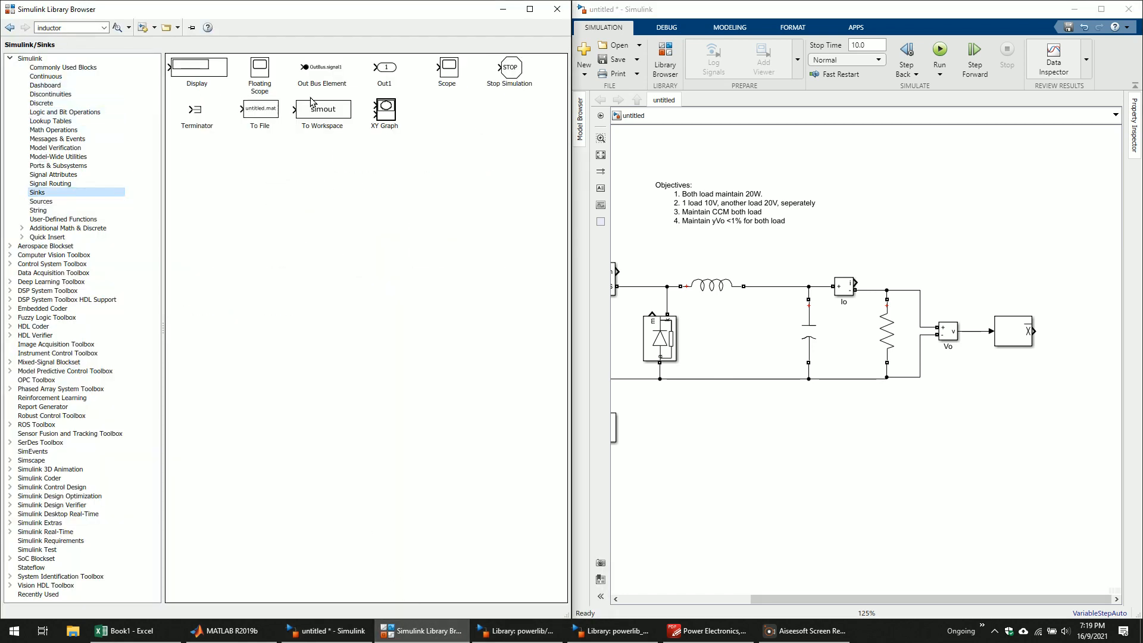
left_click(219, 79)
left_click_drag(219, 79, 1065, 331)
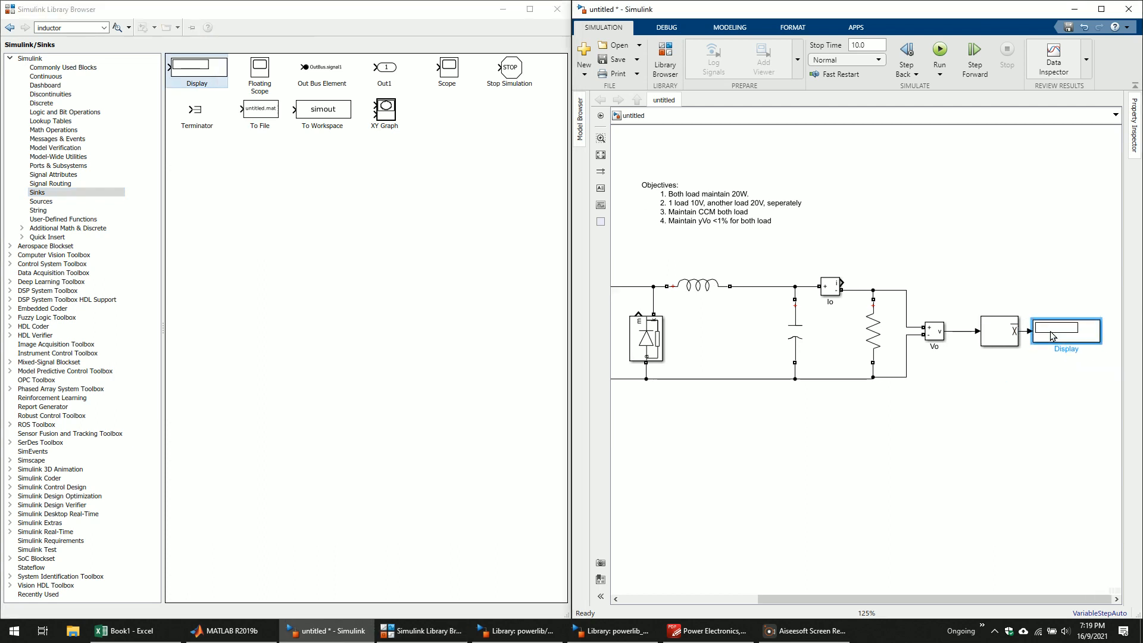
- Name the display "Average Vo" and adjust the spacing between the Mean block and its neighbours
double_click(1062, 349)
type("Average Vo")
left_click_drag(999, 341, 1028, 337)
left_click(985, 404)
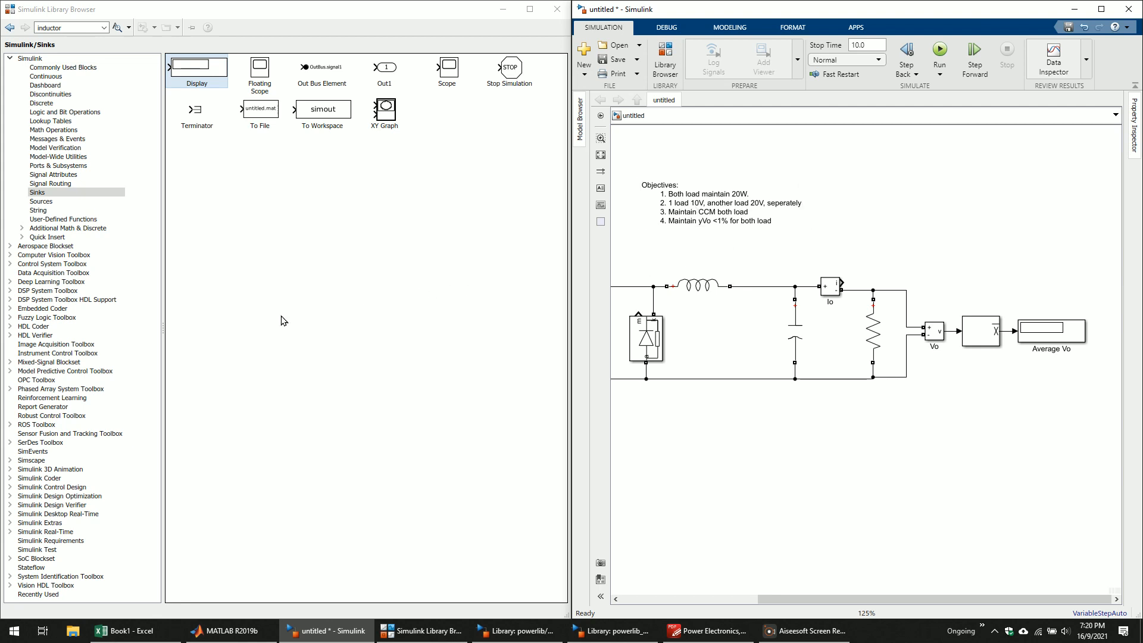
- Add a Product block from the Math Operations library and place it above the Mean block
left_click(83, 131)
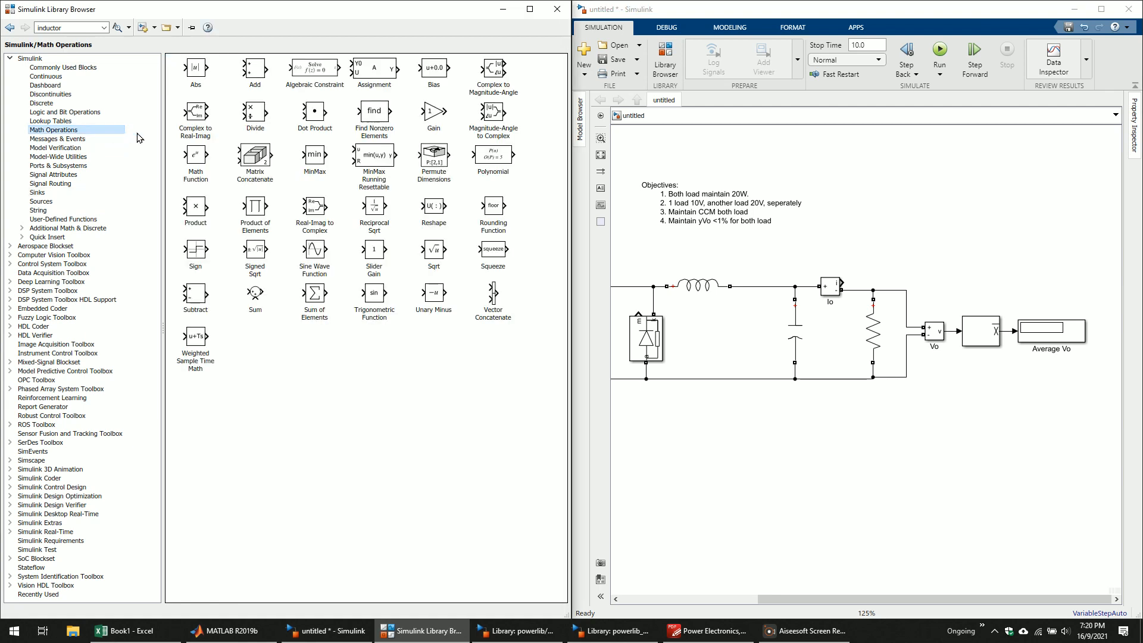
left_click(315, 118)
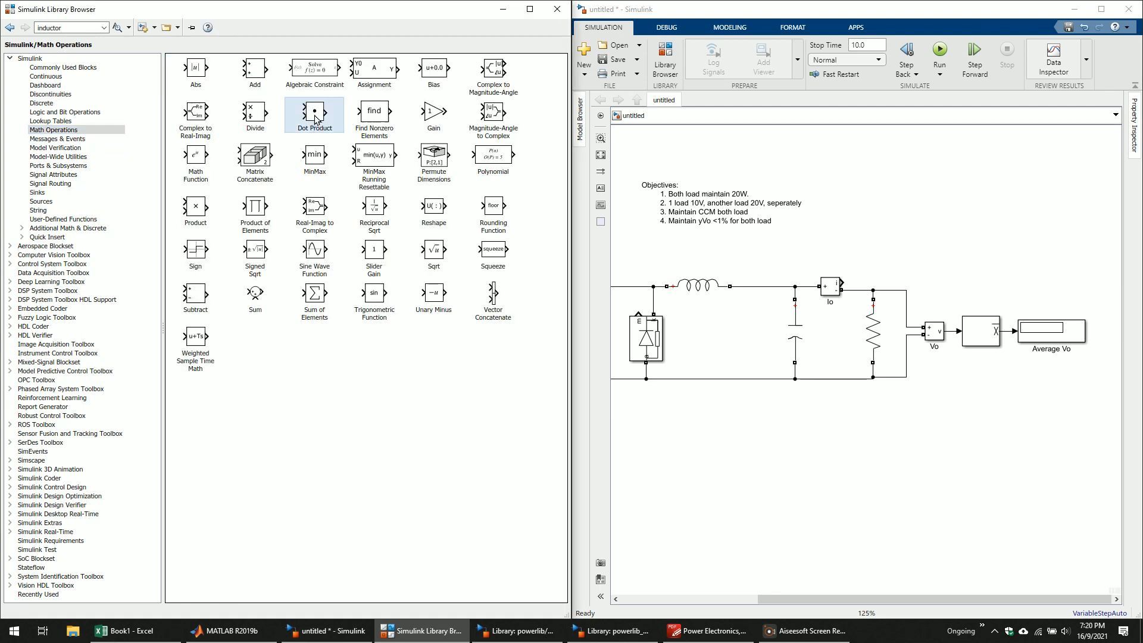
left_click(186, 217)
left_click_drag(200, 211, 973, 252)
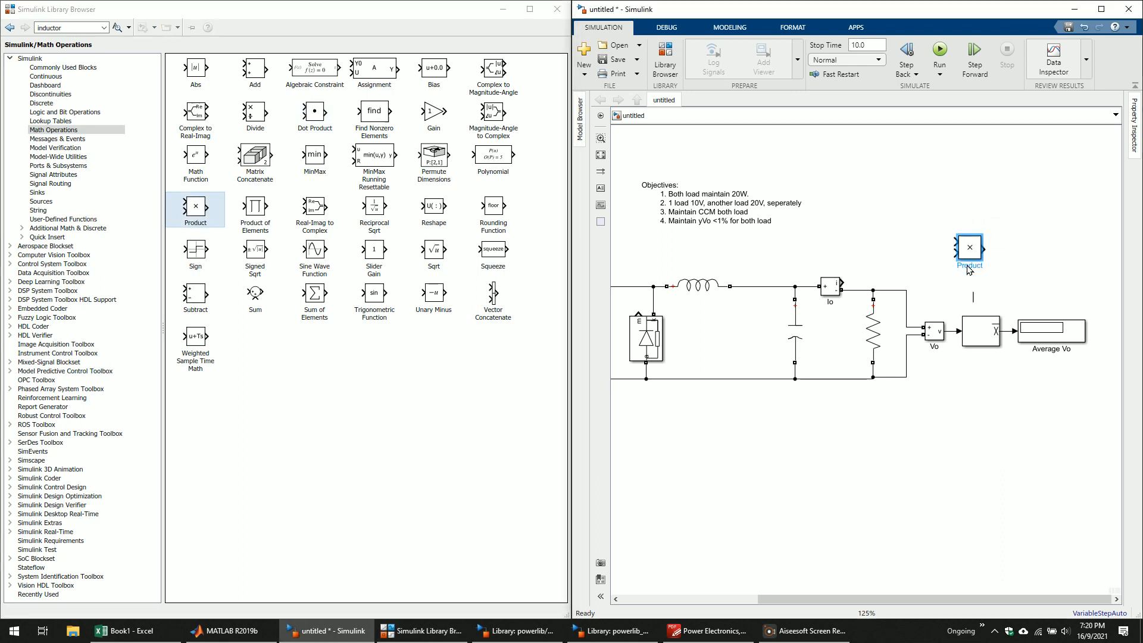
left_click_drag(979, 253, 982, 284)
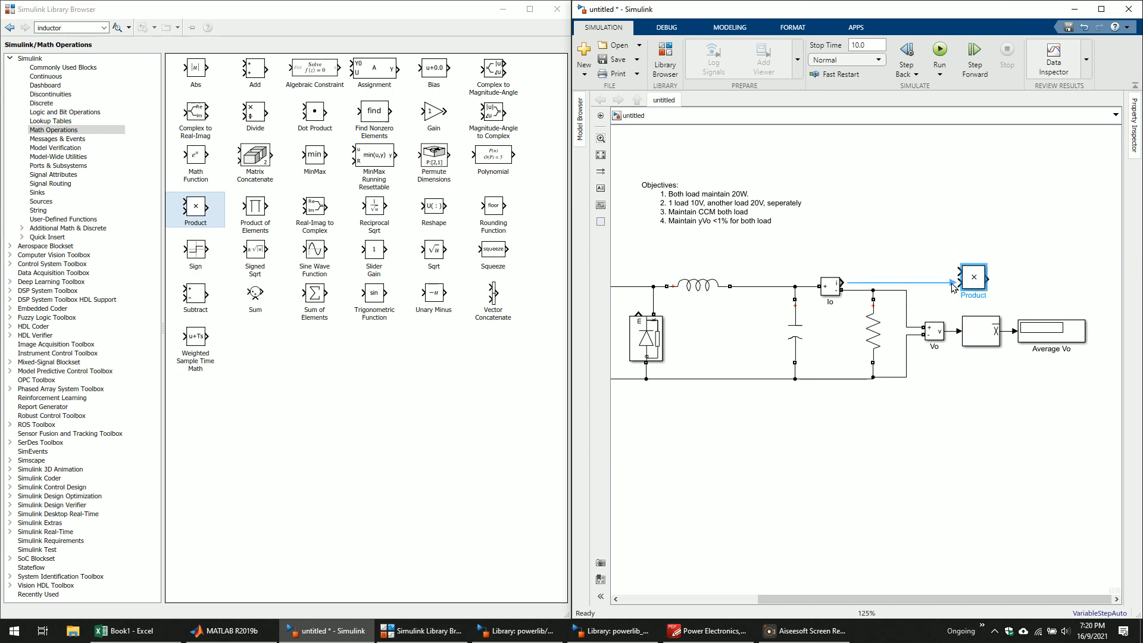
- Connect the Io current output and a branch of the Vo signal to the Product block's two inputs
left_click(955, 283)
left_click_drag(957, 272, 950, 331)
left_click(985, 278)
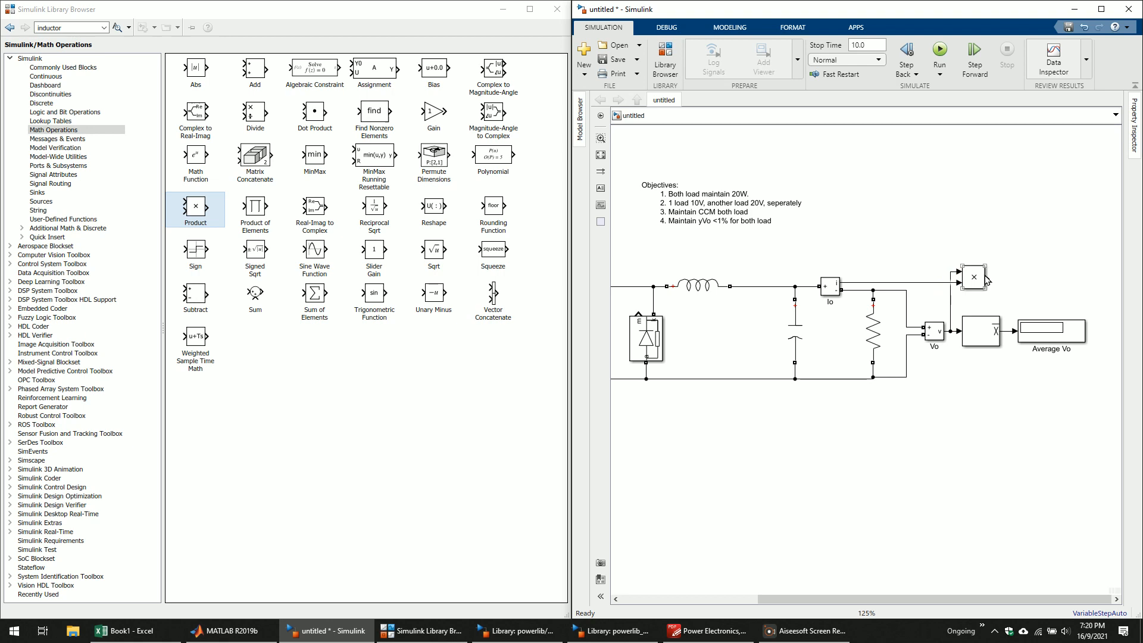
- Copy the Average Vo display to the row of the Product block and name the copy "Po"
left_click(1049, 333)
left_click_drag(1047, 330, 1047, 277)
triple_click(1048, 298)
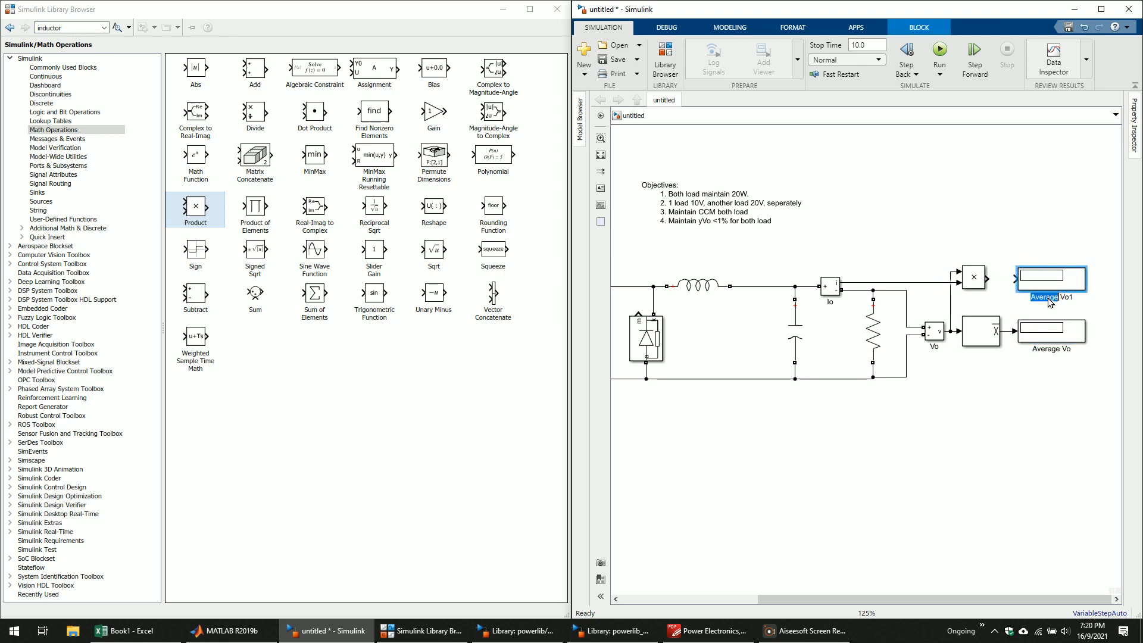
type("Po")
left_click(998, 306)
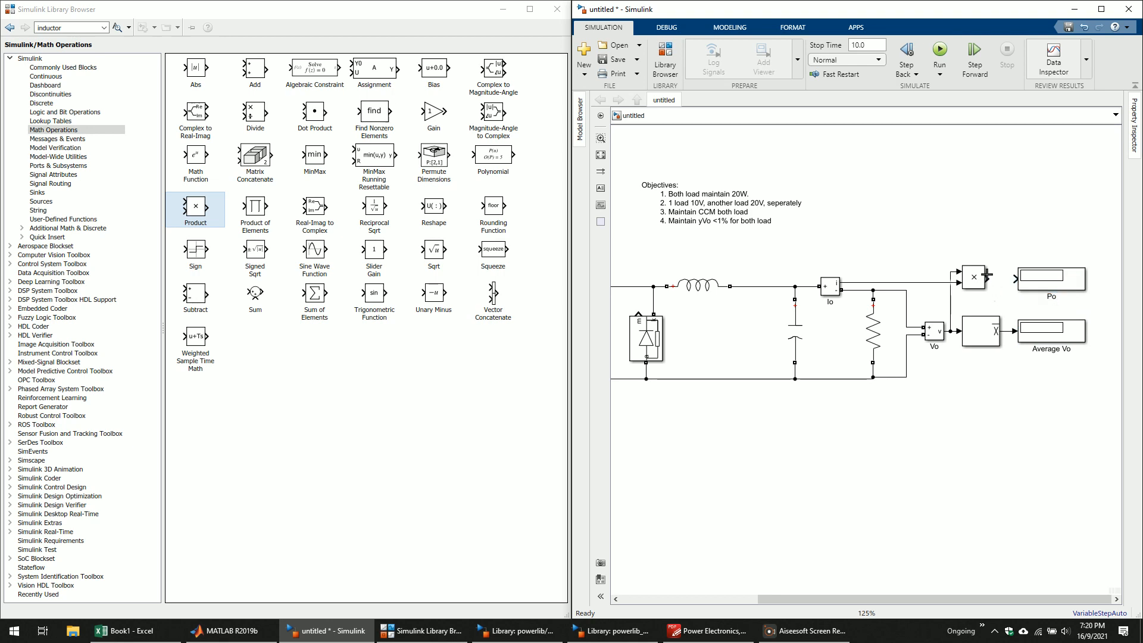
- Shift the Po display outward and insert a copy of the Mean block between the Product block and the display
left_click(994, 318)
left_click_drag(1048, 281, 1076, 287)
left_click(982, 330)
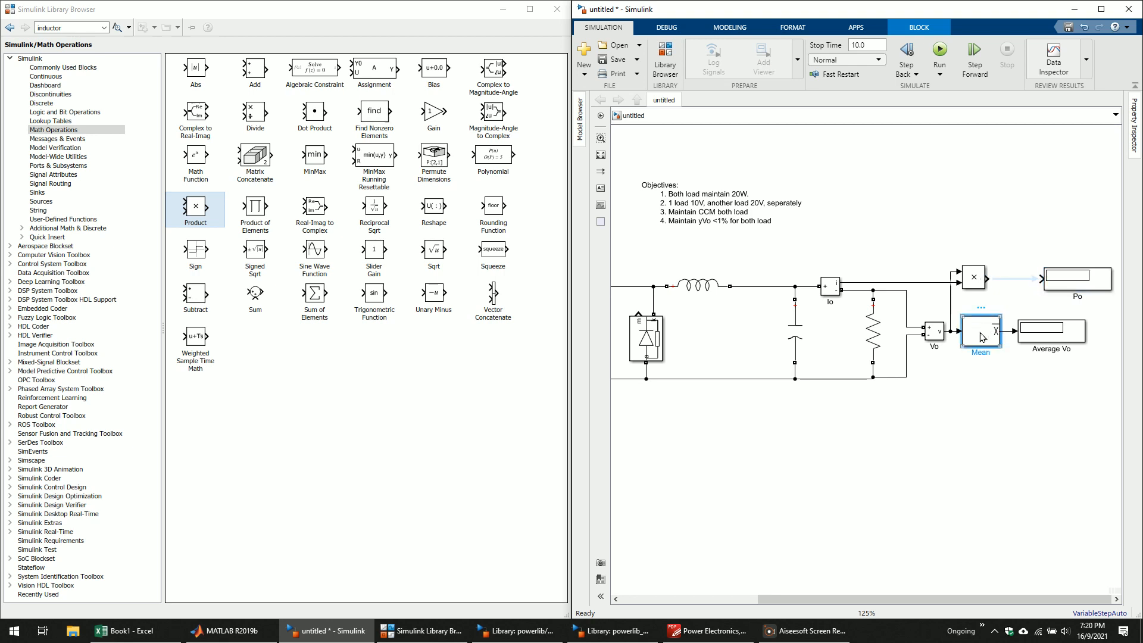
left_click_drag(982, 338, 1015, 285)
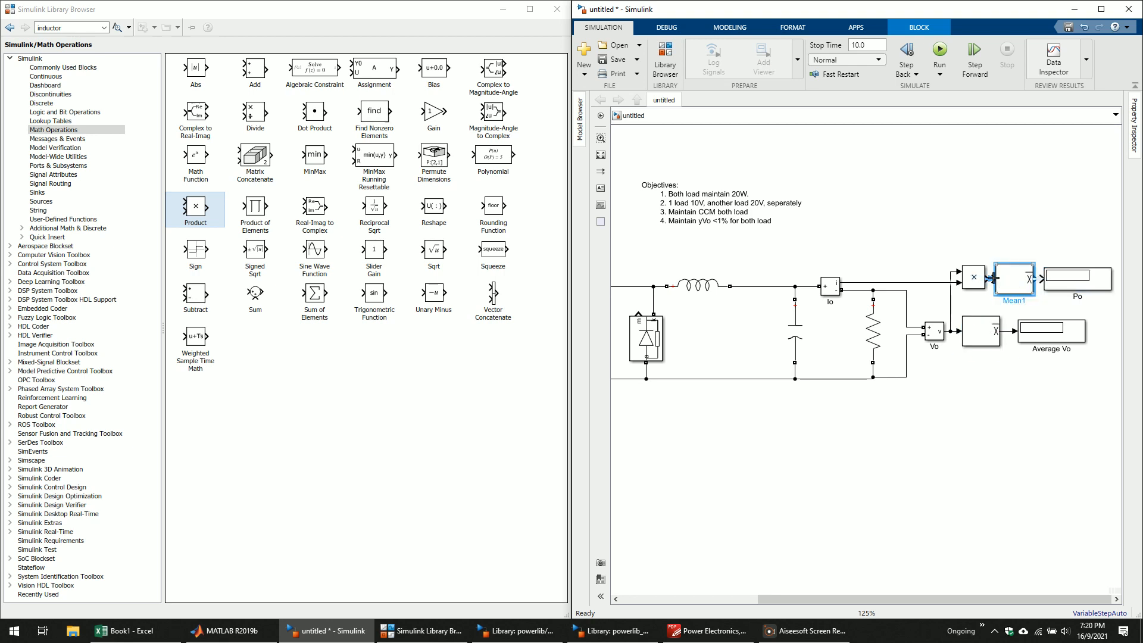
- Rename the Po display as "Average Po" and move it slightly away from its Mean block
left_click(1074, 297)
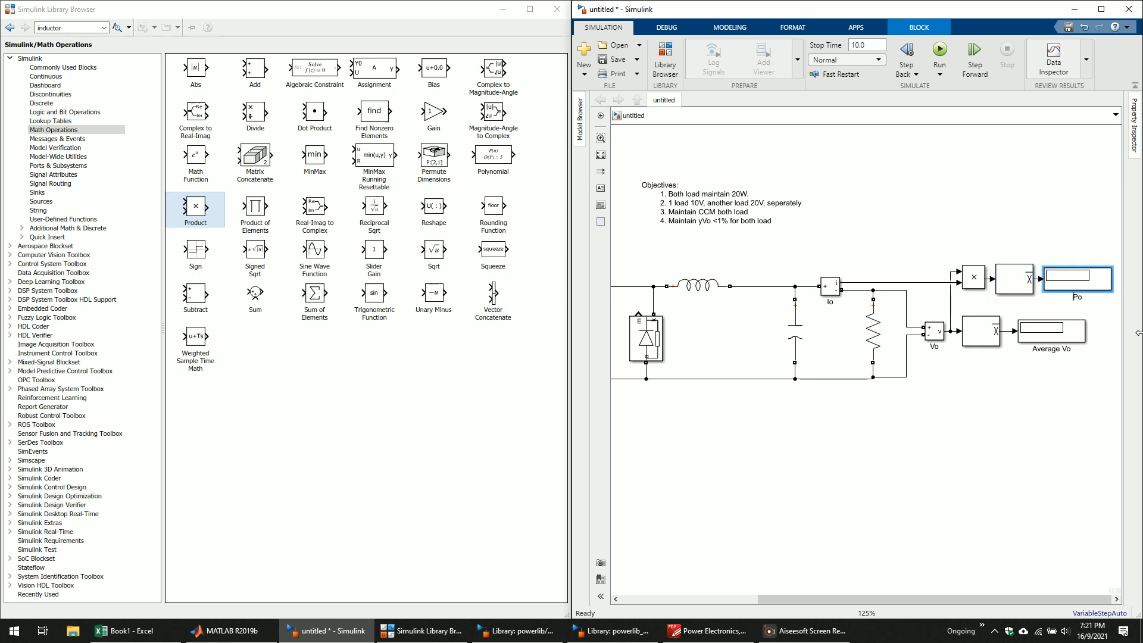
type("Average")
left_click(1015, 400)
left_click_drag(1070, 283, 1078, 282)
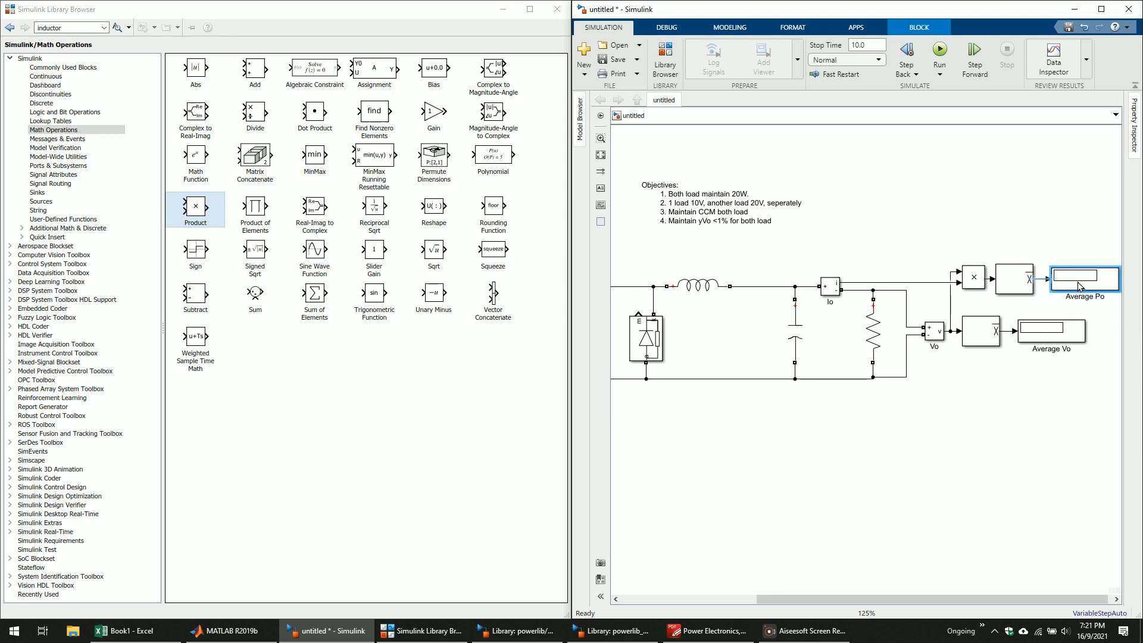
- Copy the Io current measurement block and place the copy between the inductor and the capacitor node
left_click(691, 192)
left_click(1039, 241)
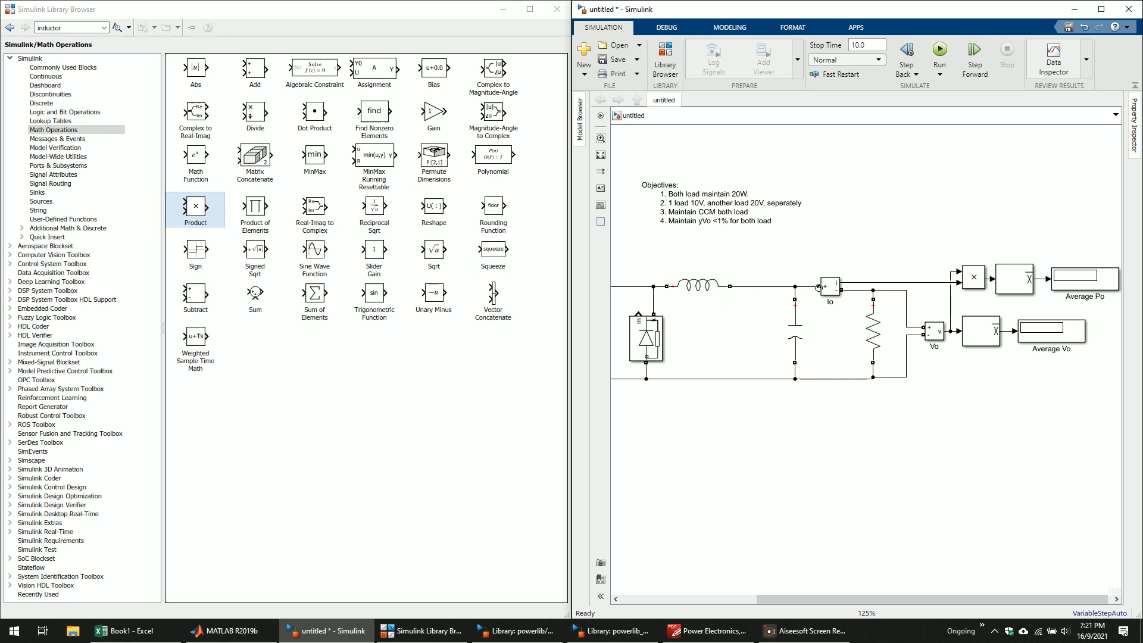
left_click(715, 292)
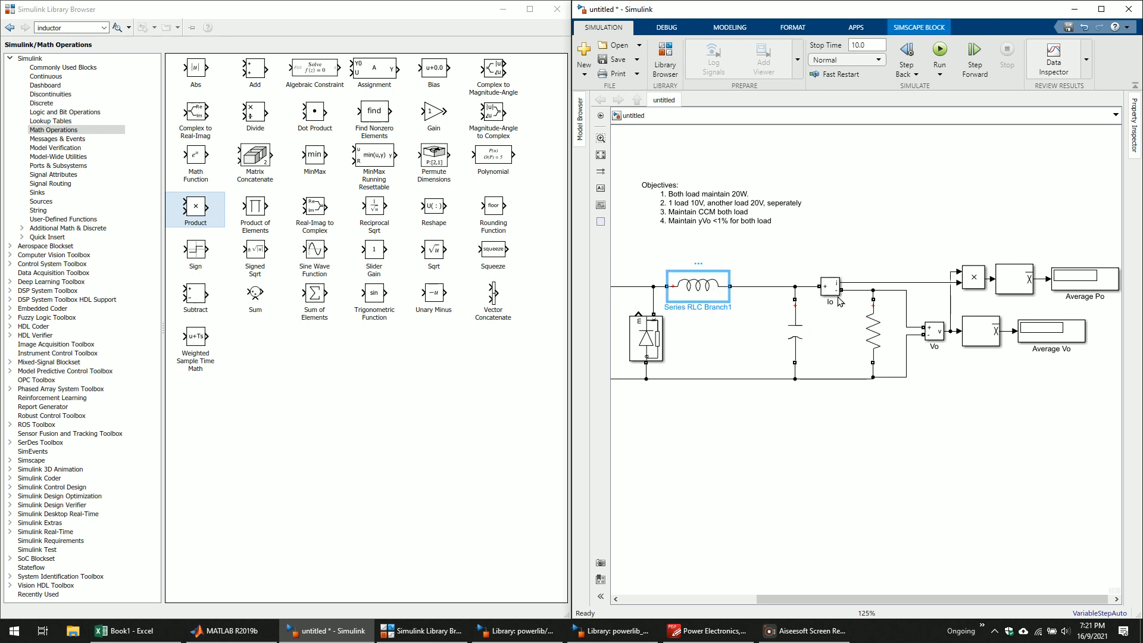
left_click(829, 292)
left_click_drag(836, 292, 759, 284)
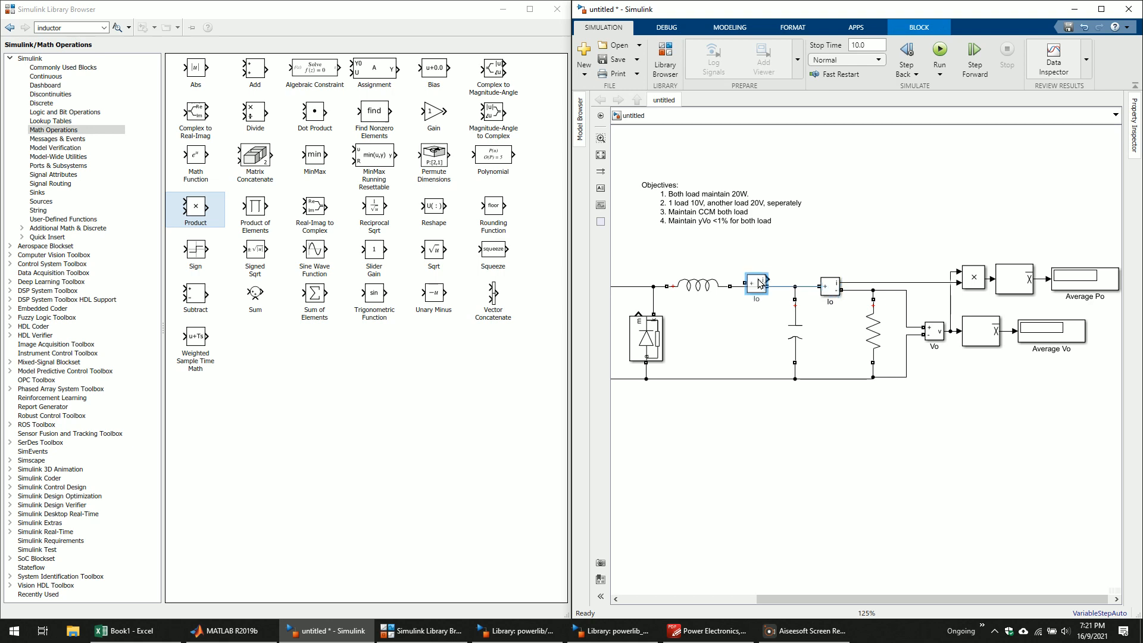
- Wire the copied current measurement in series with the inductor and raise both above the main line
left_click(772, 280)
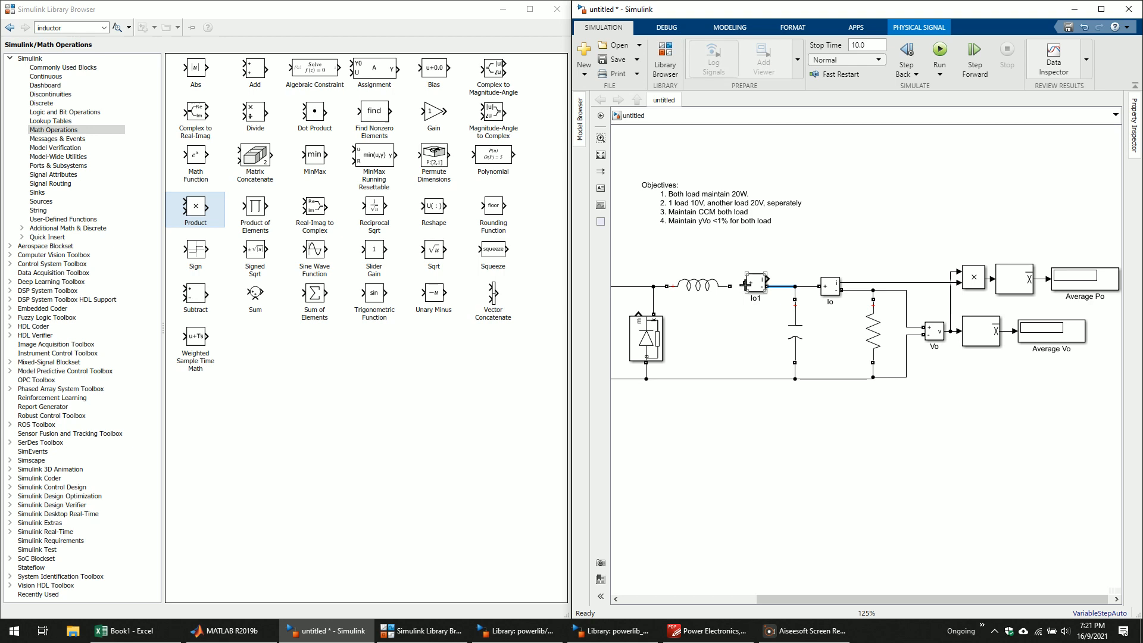
left_click_drag(698, 287, 756, 273)
left_click(706, 307)
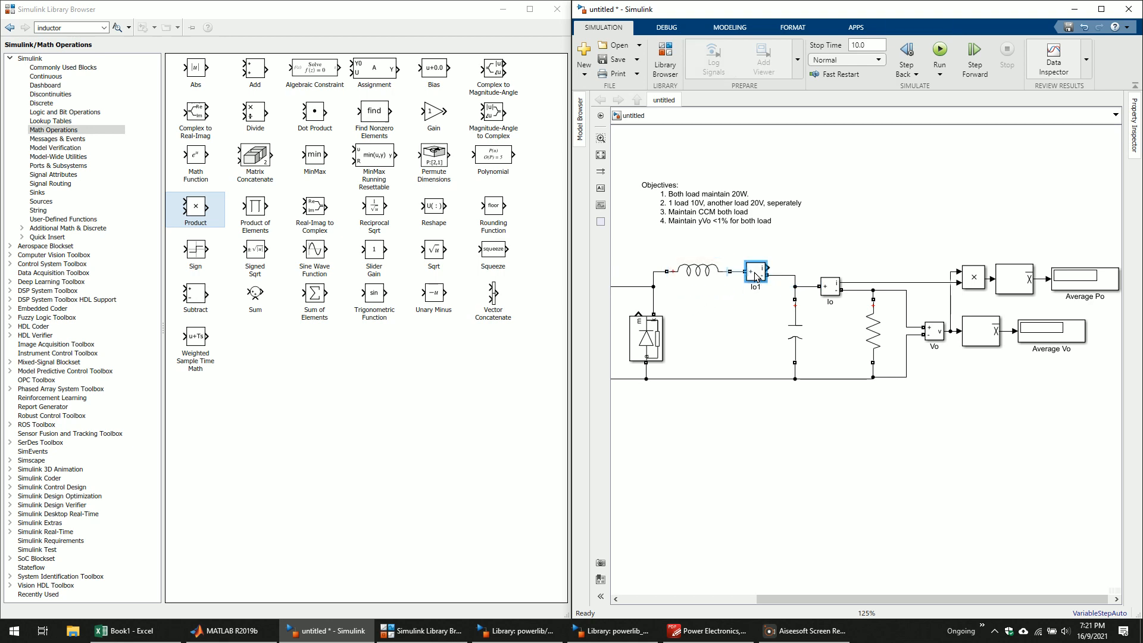
left_click(833, 209)
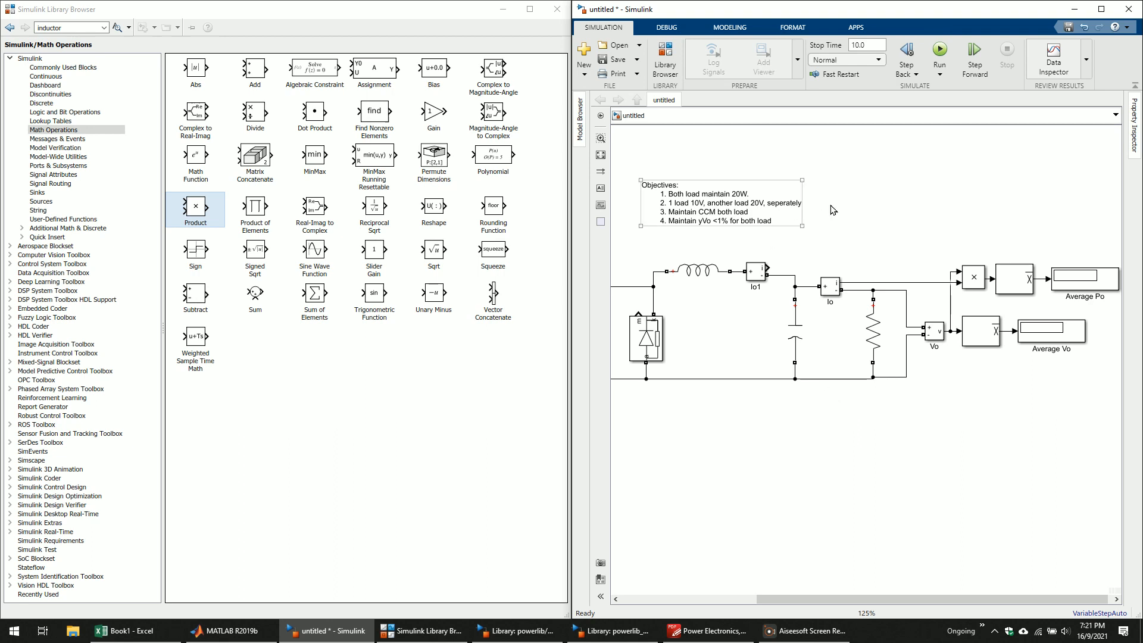
- Rename the current measurement block beside the inductor as "IL"
left_click(754, 285)
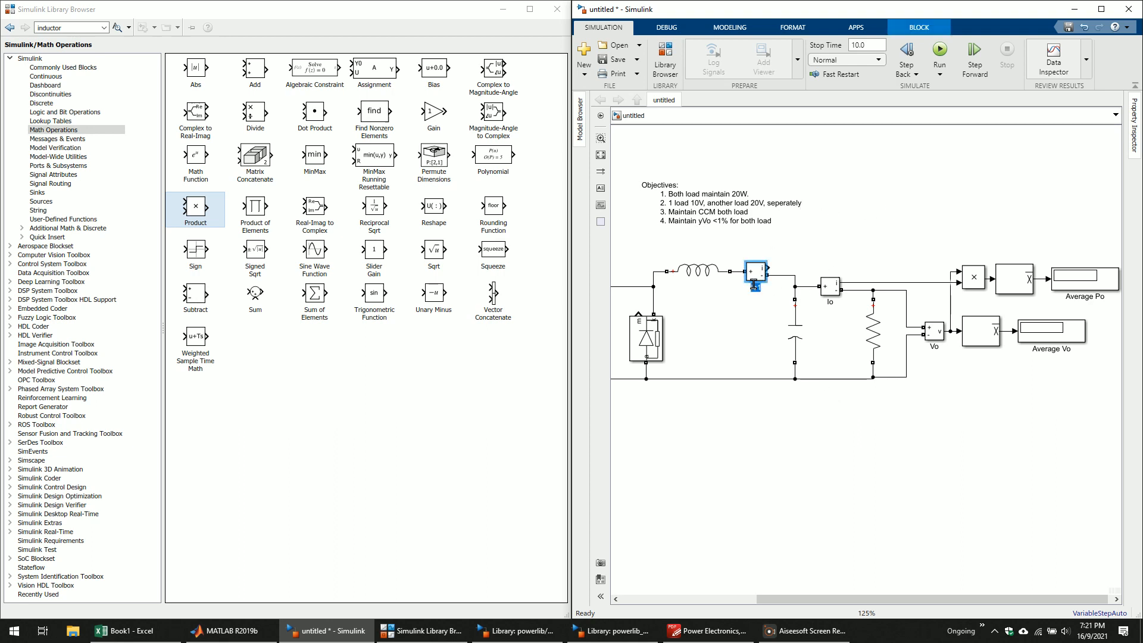
type("IL")
left_click(735, 323)
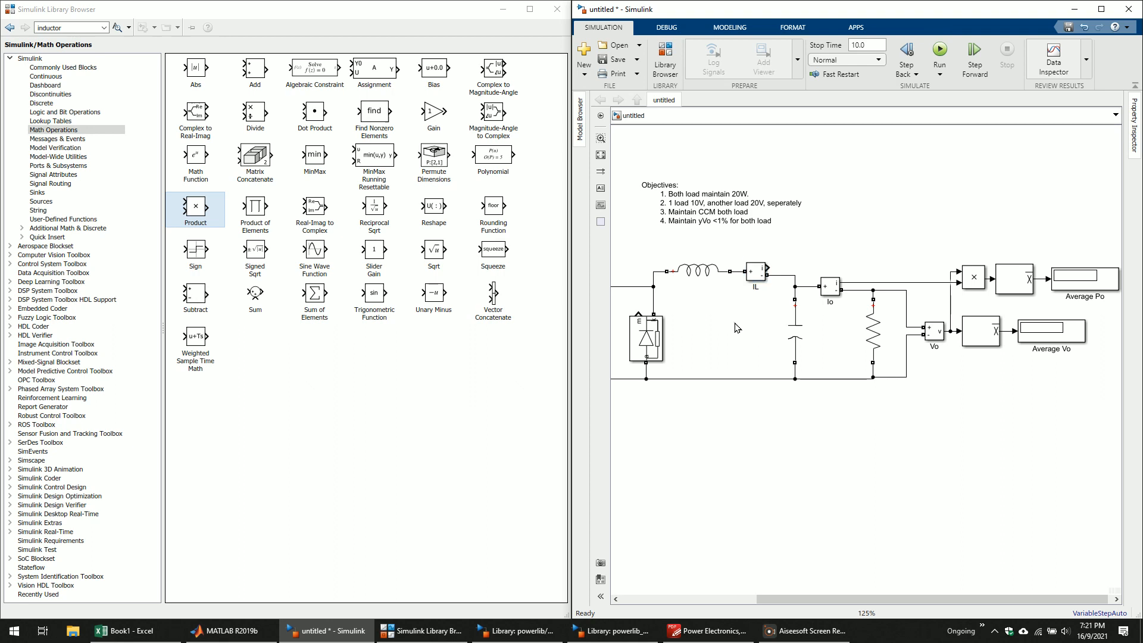
left_click(748, 206)
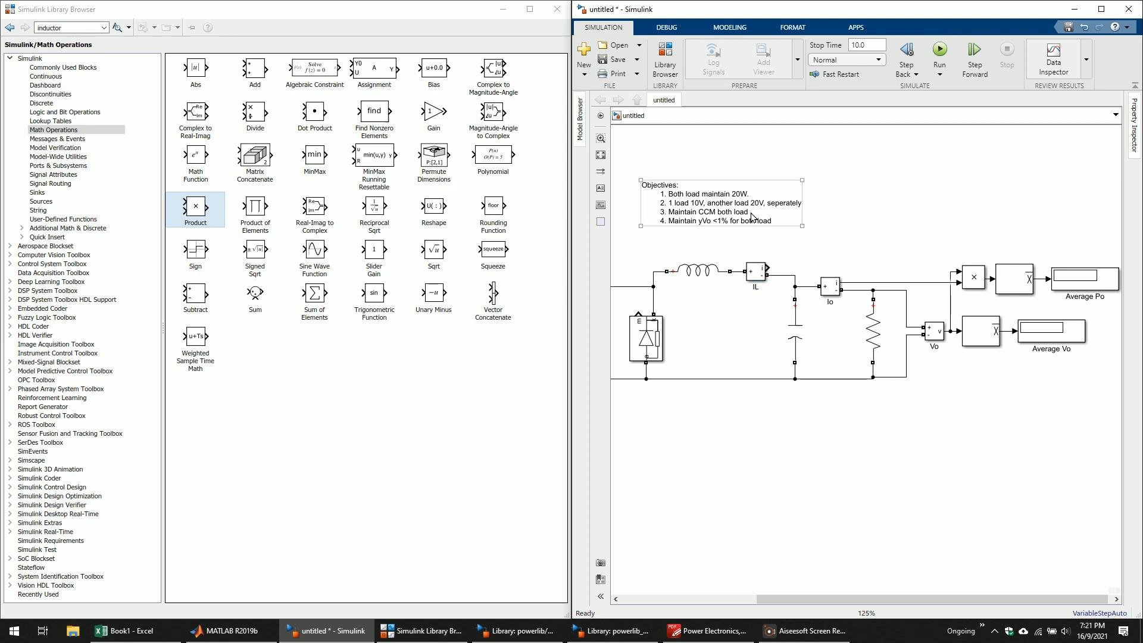
left_click(791, 233)
left_click(1103, 285)
left_click(1077, 326)
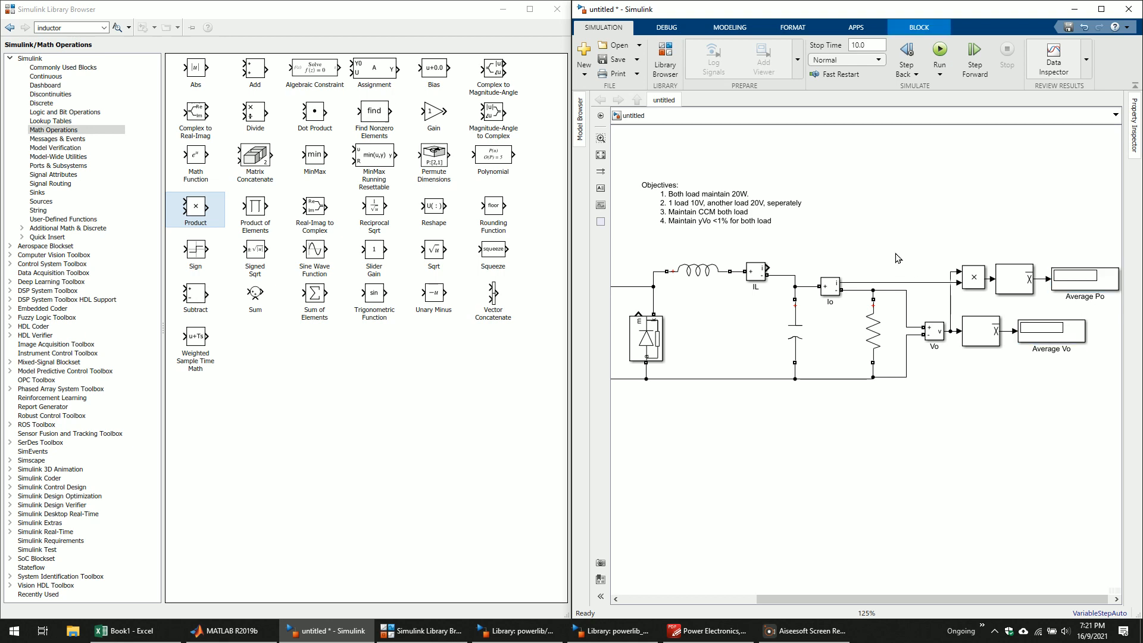
left_click(699, 259)
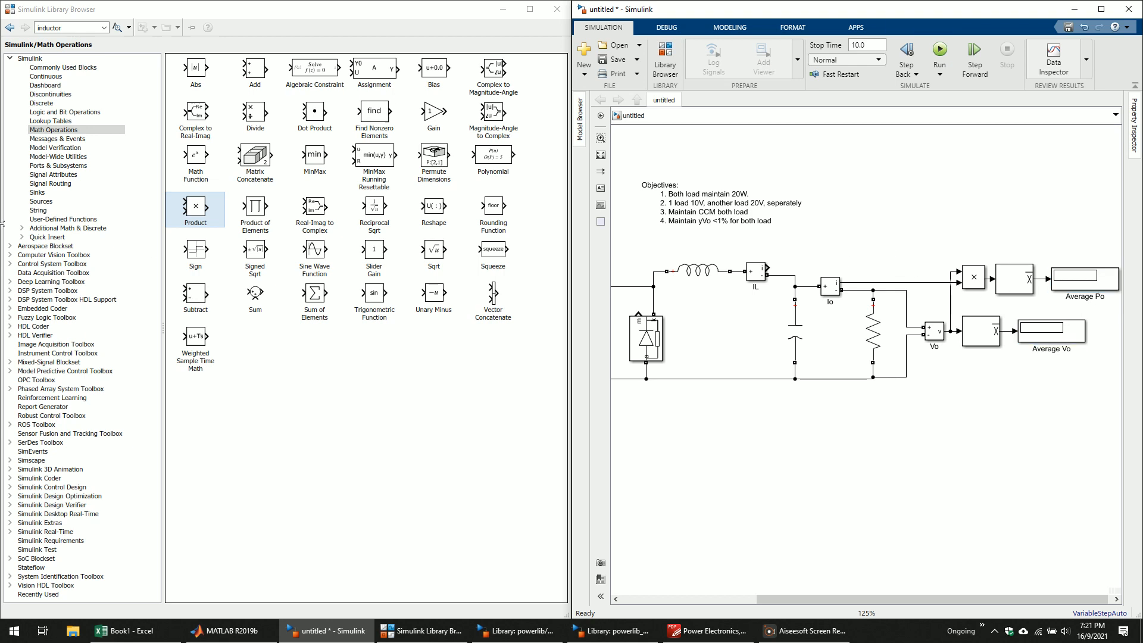
- Add a Scope from the Sinks library above the circuit, connect it to IL's current output and move it closer
left_click(61, 194)
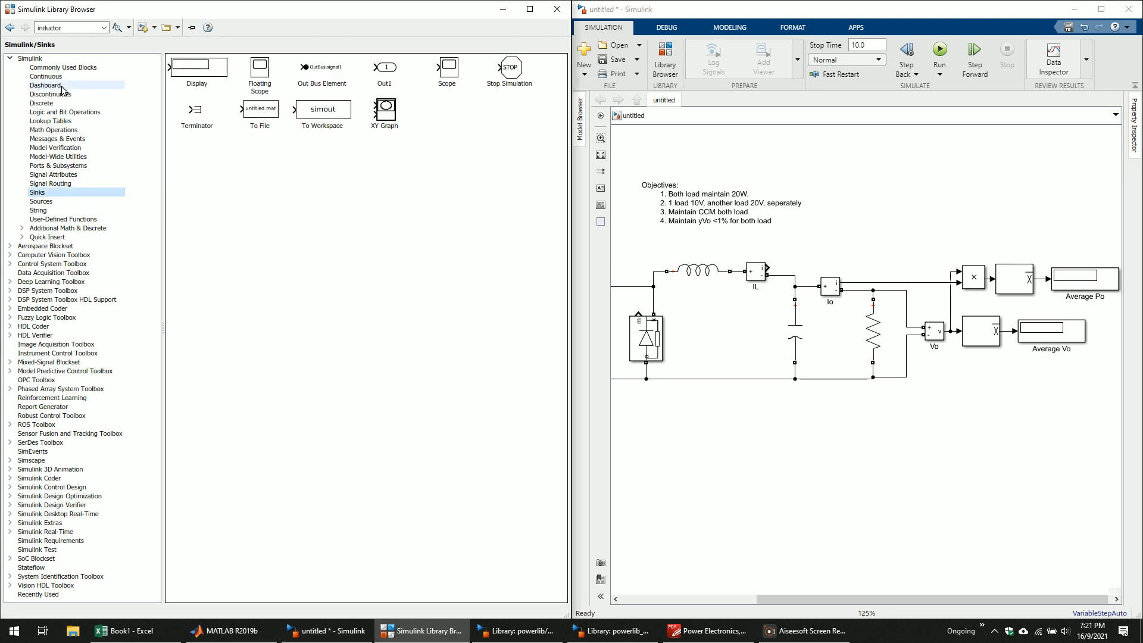
left_click(229, 75)
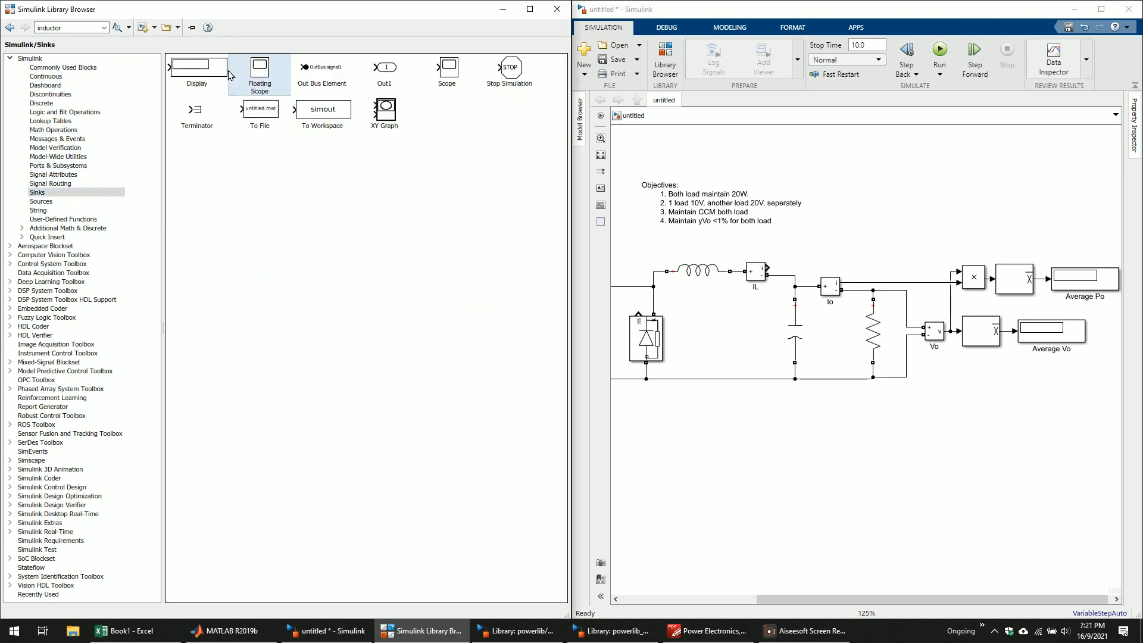
left_click(443, 79)
left_click_drag(455, 76, 763, 269)
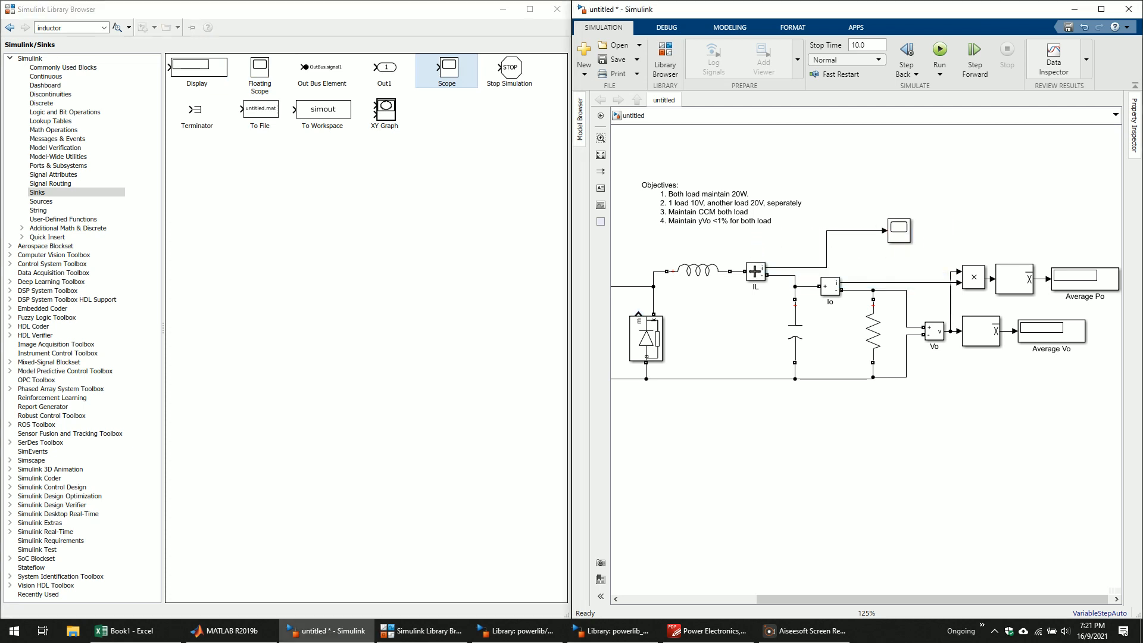
left_click_drag(895, 231, 858, 233)
left_click(868, 265)
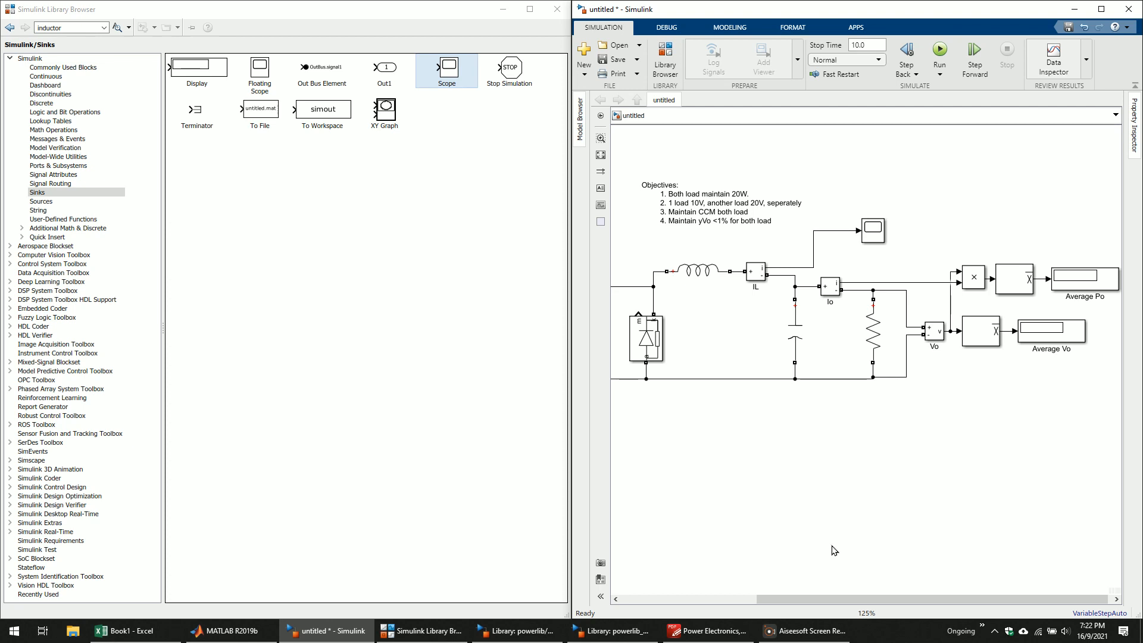
- Add an annotation below the circuit reading "yVo = (Vo_max - Vo_min) / Vo_ave"
left_click(730, 216)
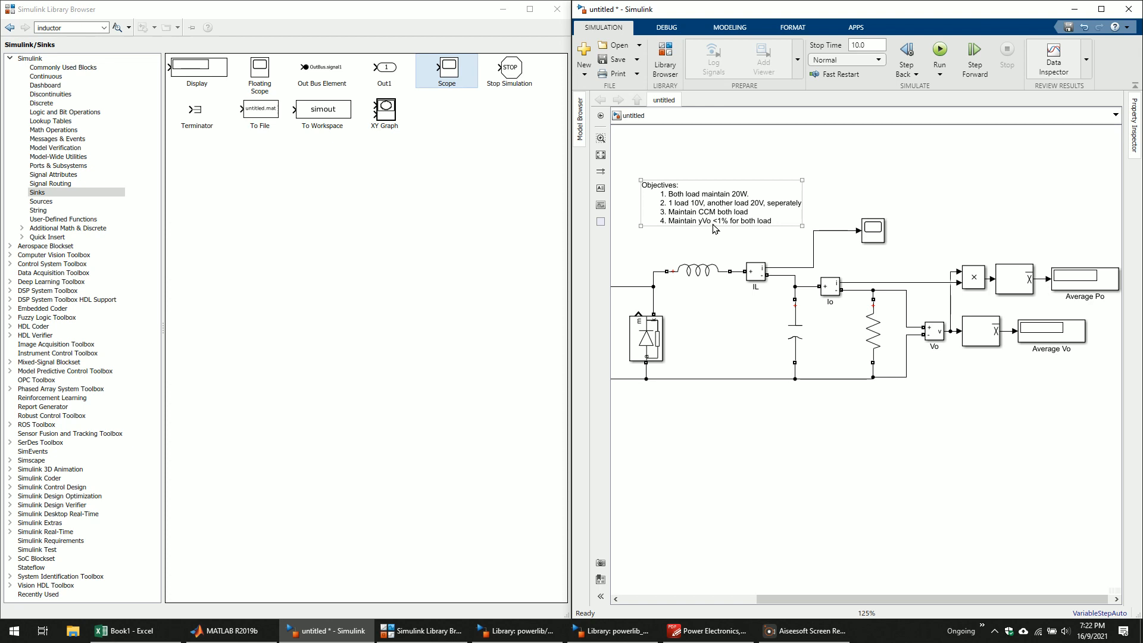
double_click(751, 429)
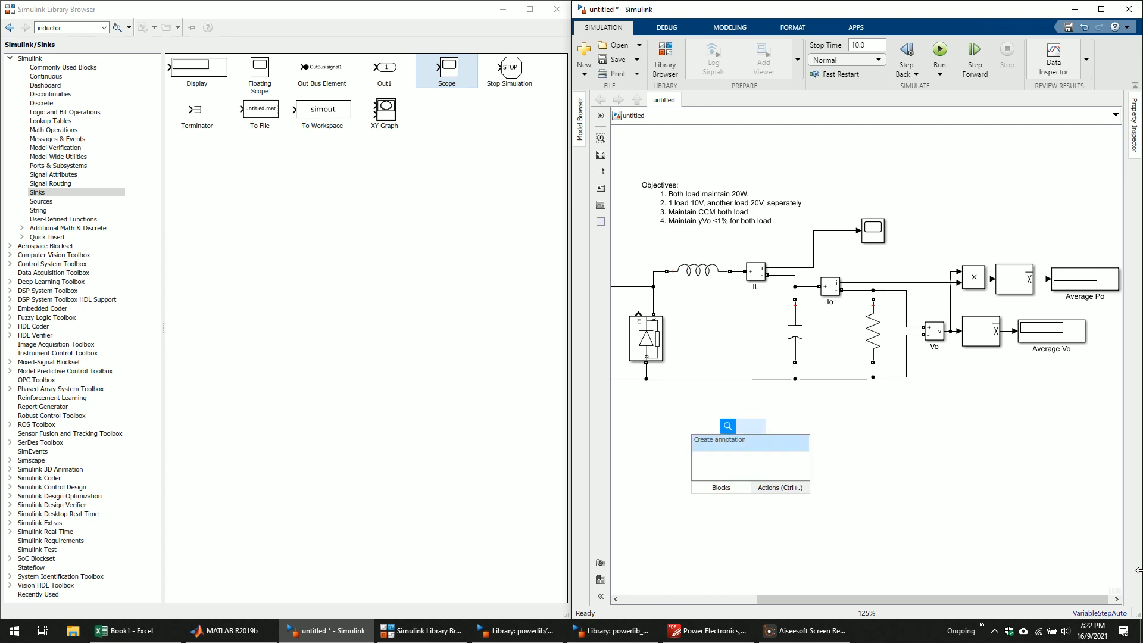
left_click(721, 439)
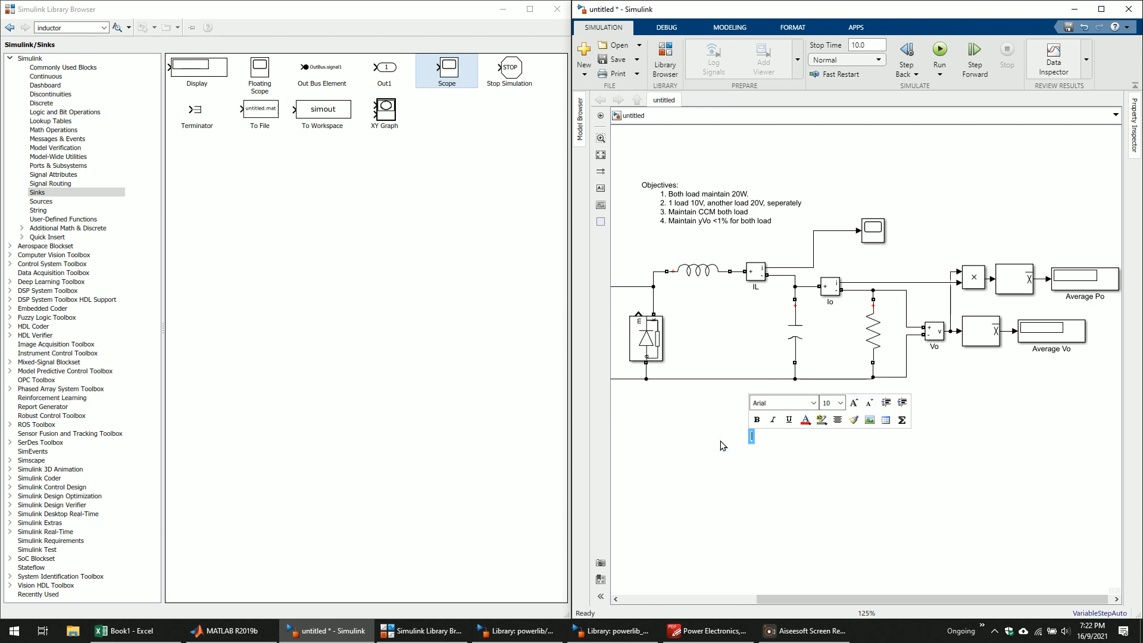
double_click(721, 438)
left_click(719, 444)
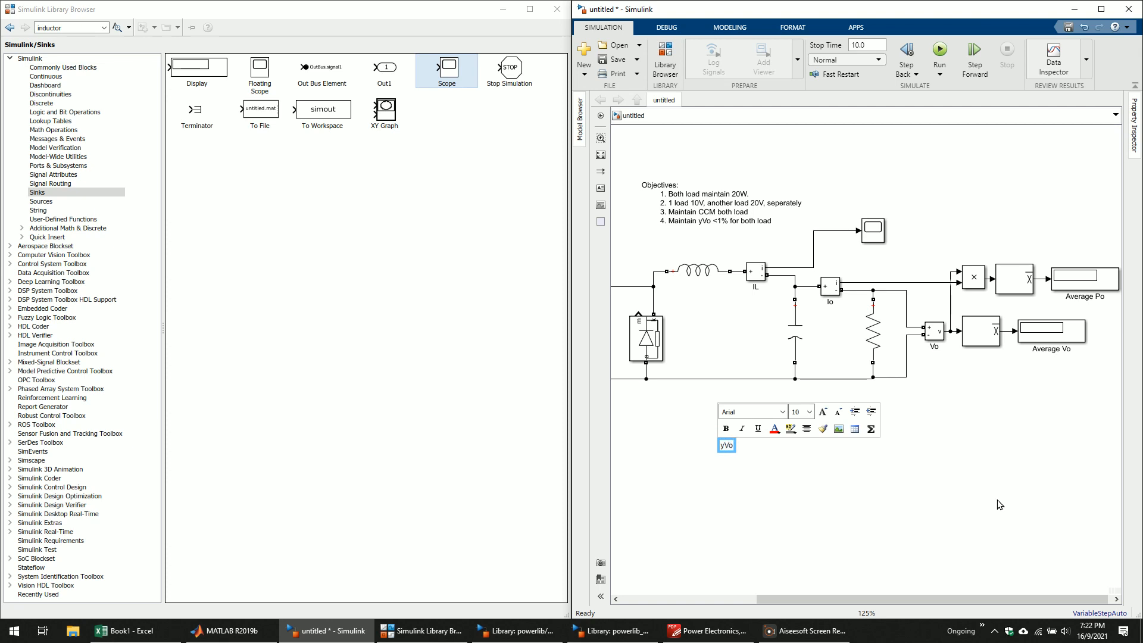
type("yVo = (Vom")
key("BackSpace")
type("_max - Vo_min")
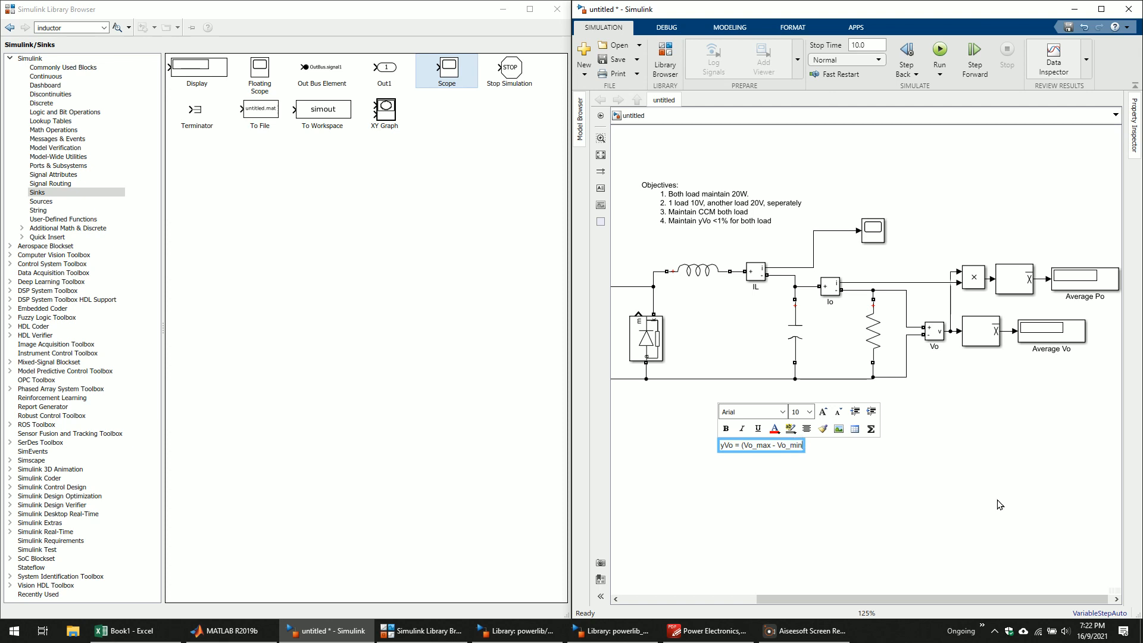
type(")/V")
type("o+a")
left_click(803, 443)
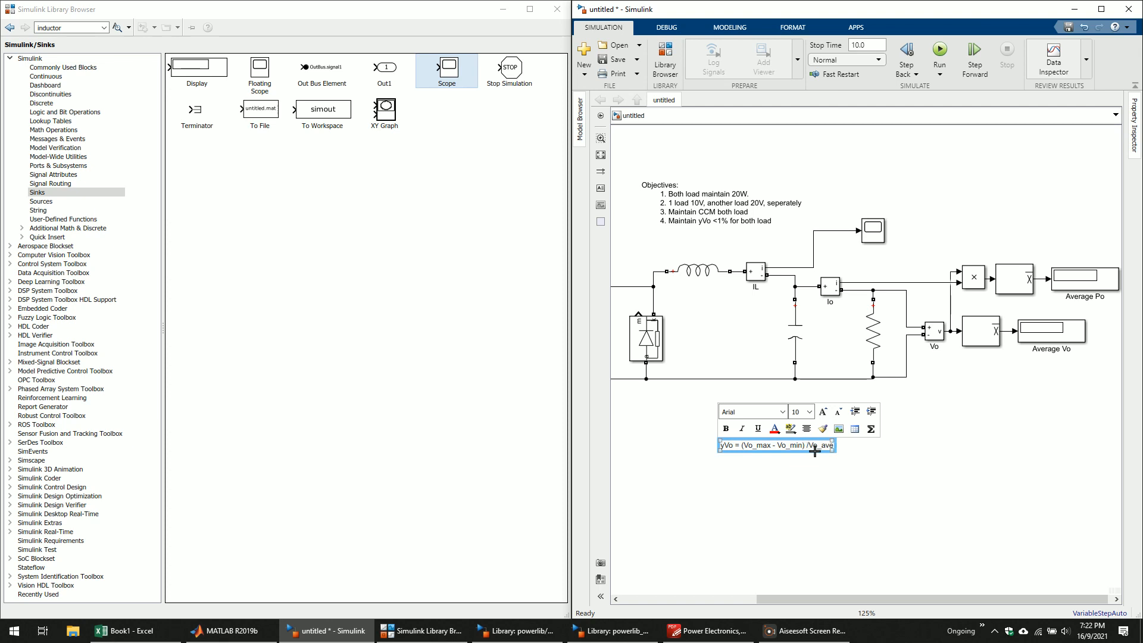
left_click(946, 482)
- Rename the Average Vo display as "Average Vo (Vo_ave)"
left_click(1064, 354)
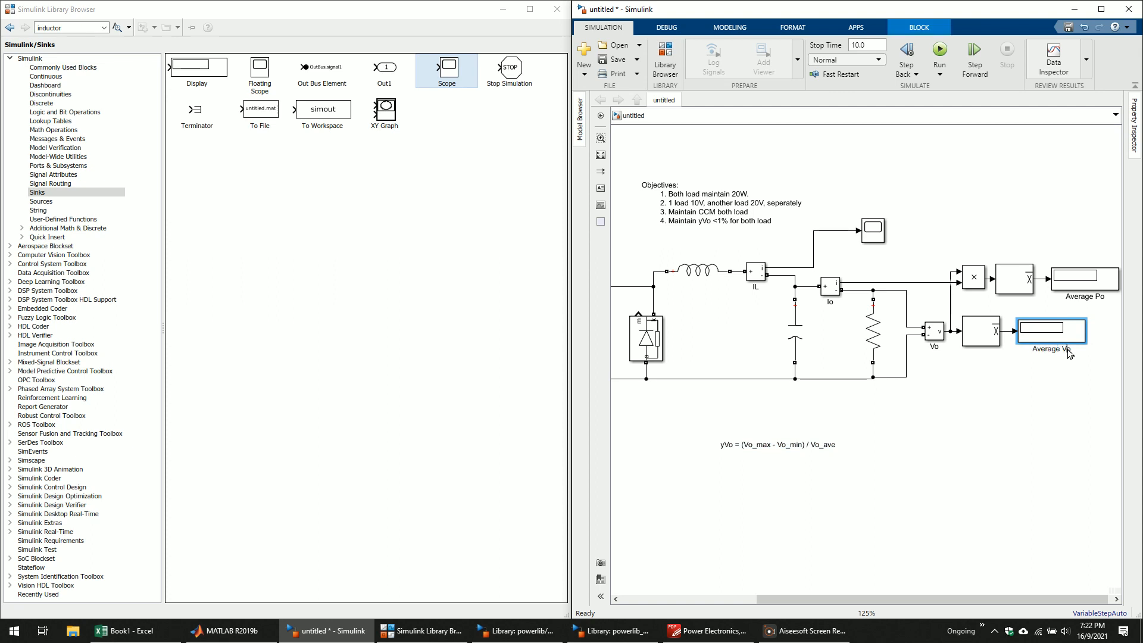
left_click(1072, 354)
type("(Vo_ave)")
left_click(1053, 388)
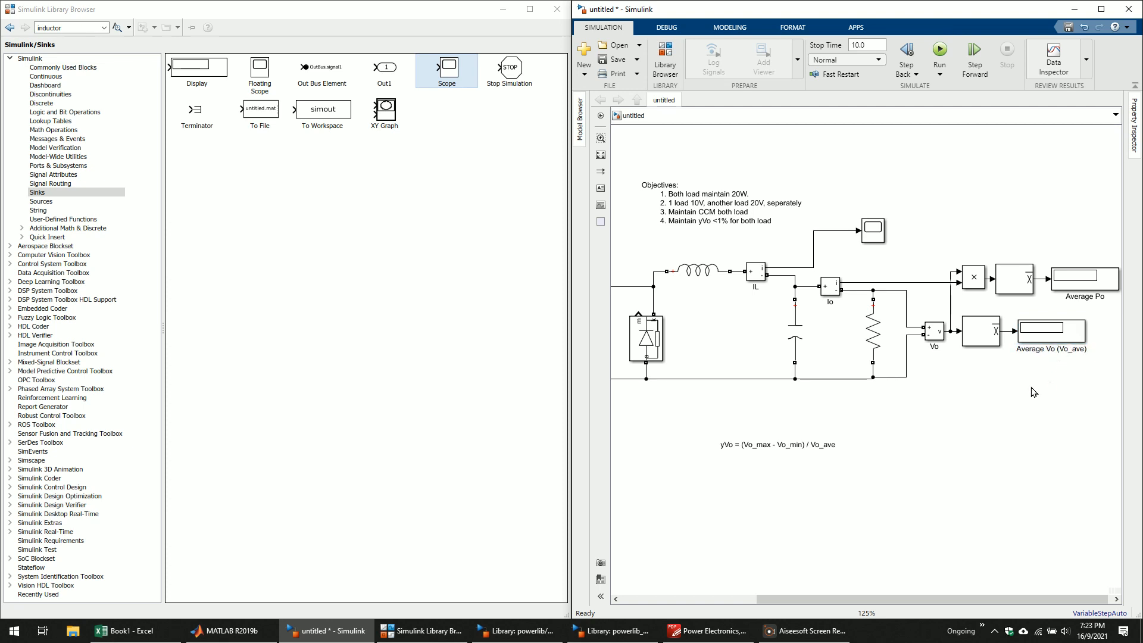
- Move the yVo formula annotation directly beneath the Average Vo (Vo_ave) display
left_click(766, 451)
mouse_move(766, 450)
left_mouse_down()
mouse_move(914, 447)
mouse_move(1016, 378)
mouse_move(1006, 379)
left_mouse_up()
left_click(1004, 483)
left_click(1035, 373)
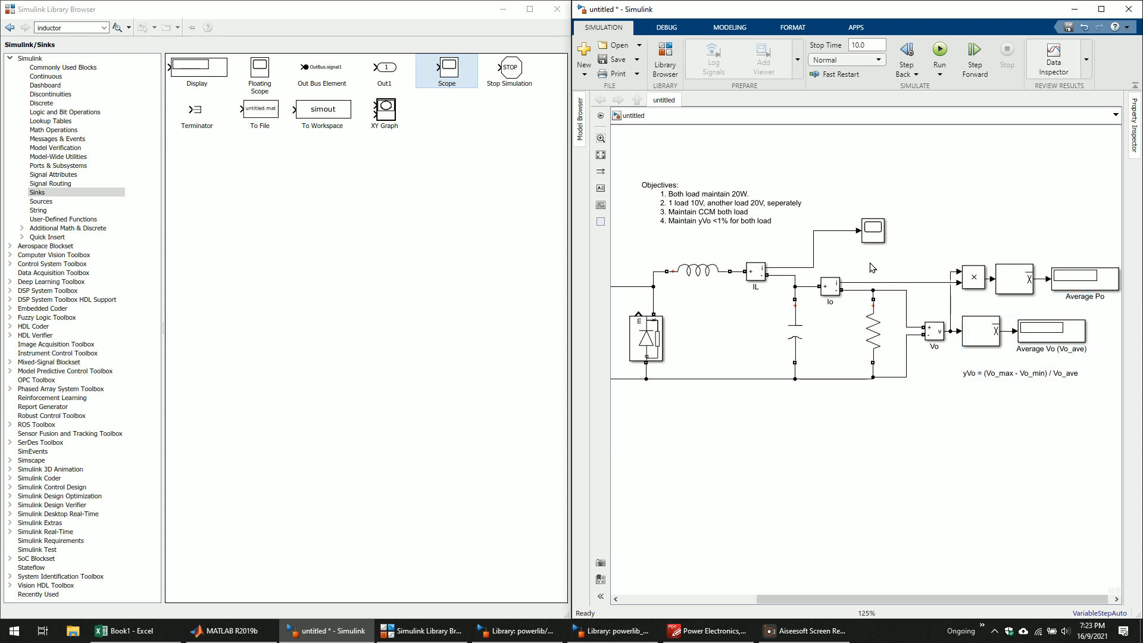
- Configure the Scope with 2 input ports and close its window
left_click(868, 233)
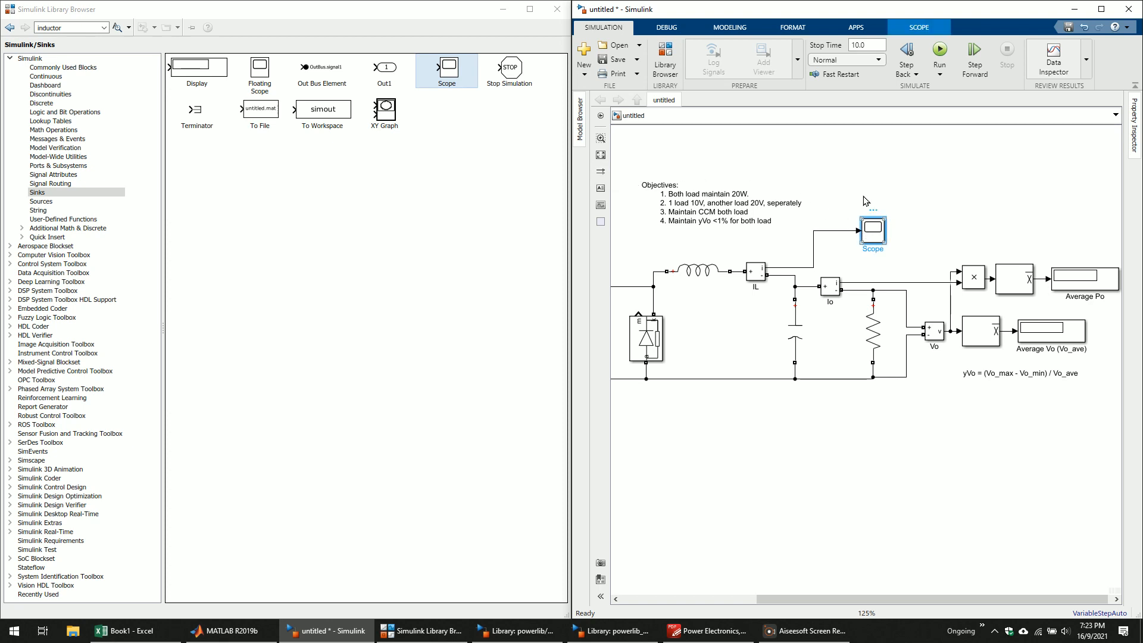
double_click(875, 232)
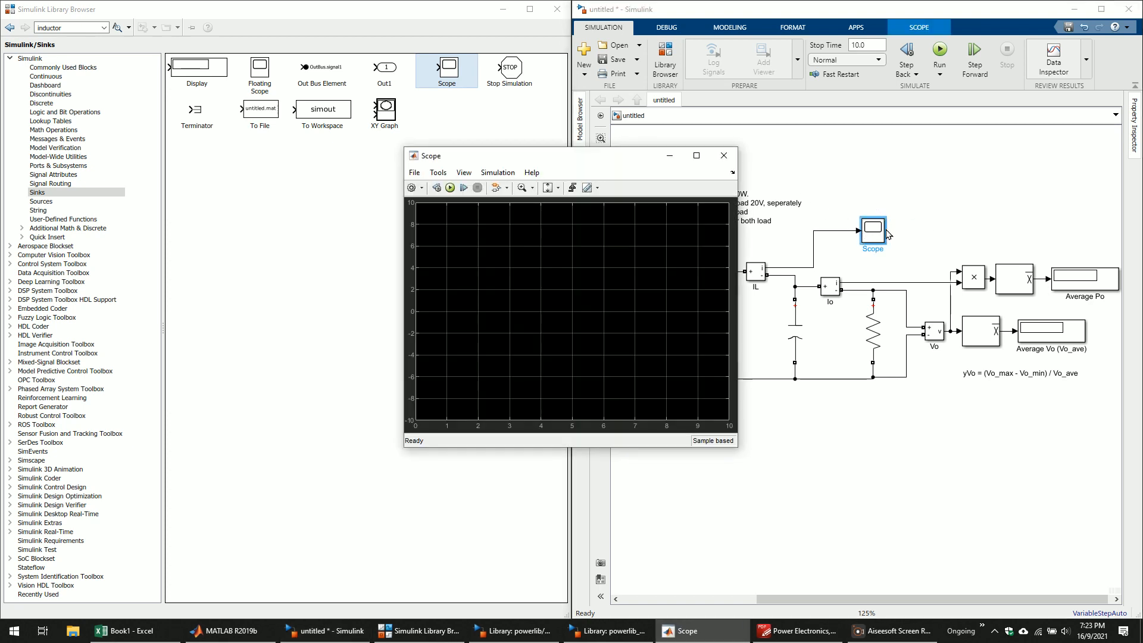
left_click(412, 188)
double_click(582, 284)
type("2")
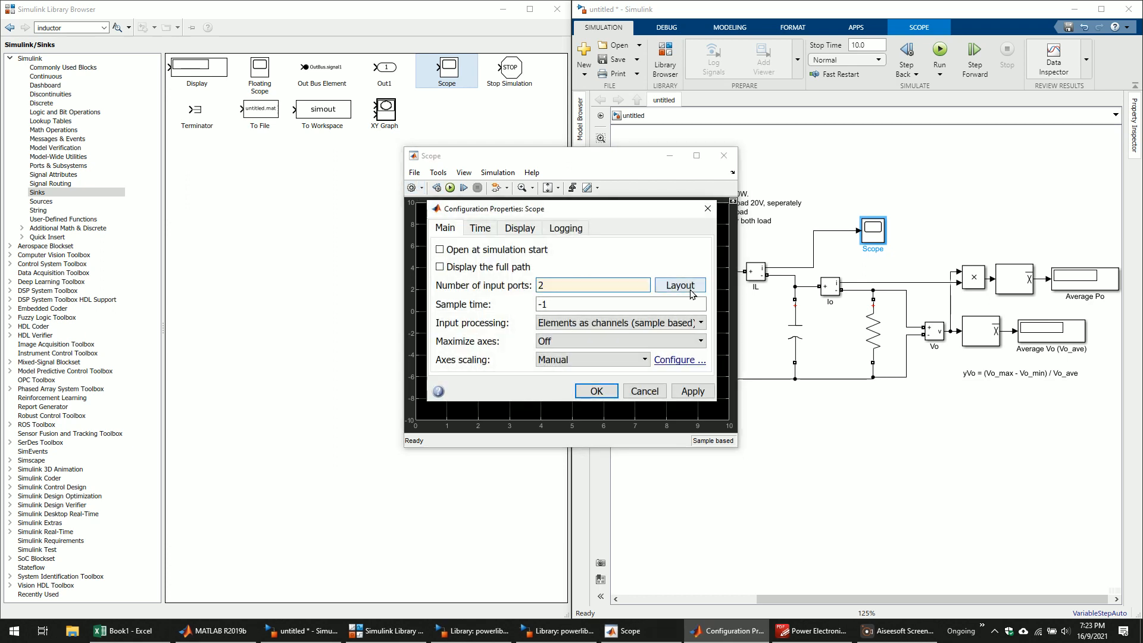
left_click(693, 288)
left_click(732, 318)
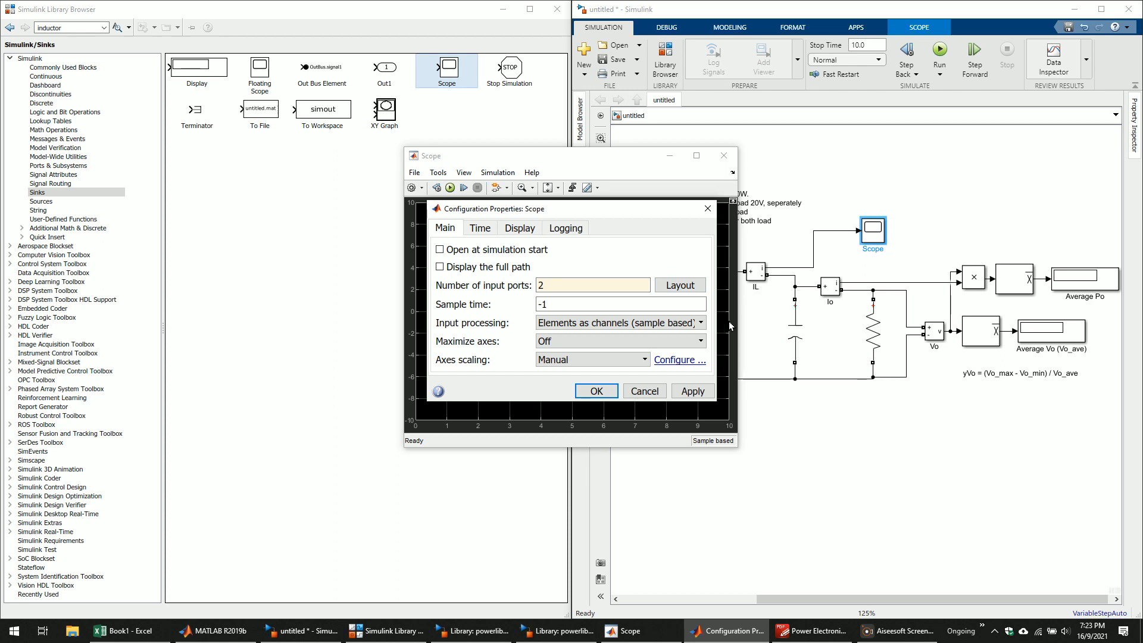
left_click(589, 391)
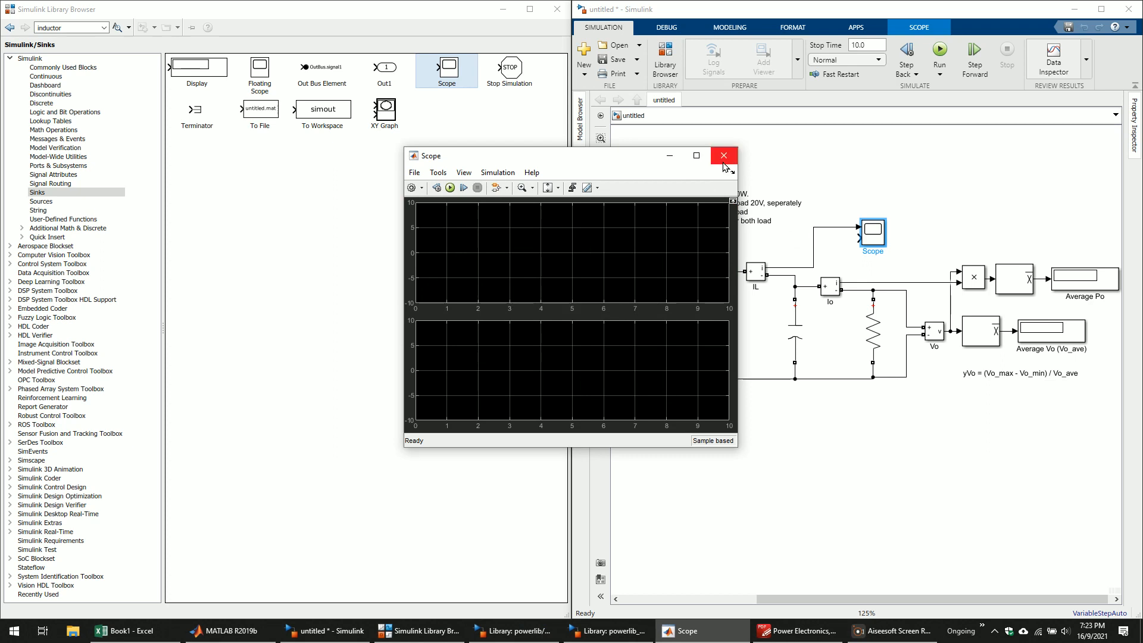
left_click(724, 155)
- Try to feed the Scope's second input from the averaged Vo signal, and delete that connection
mouse_move(1025, 237)
left_mouse_down()
mouse_move(979, 238)
mouse_move(1039, 239)
mouse_move(949, 238)
mouse_move(1056, 238)
mouse_move(990, 277)
mouse_move(1006, 331)
left_mouse_up()
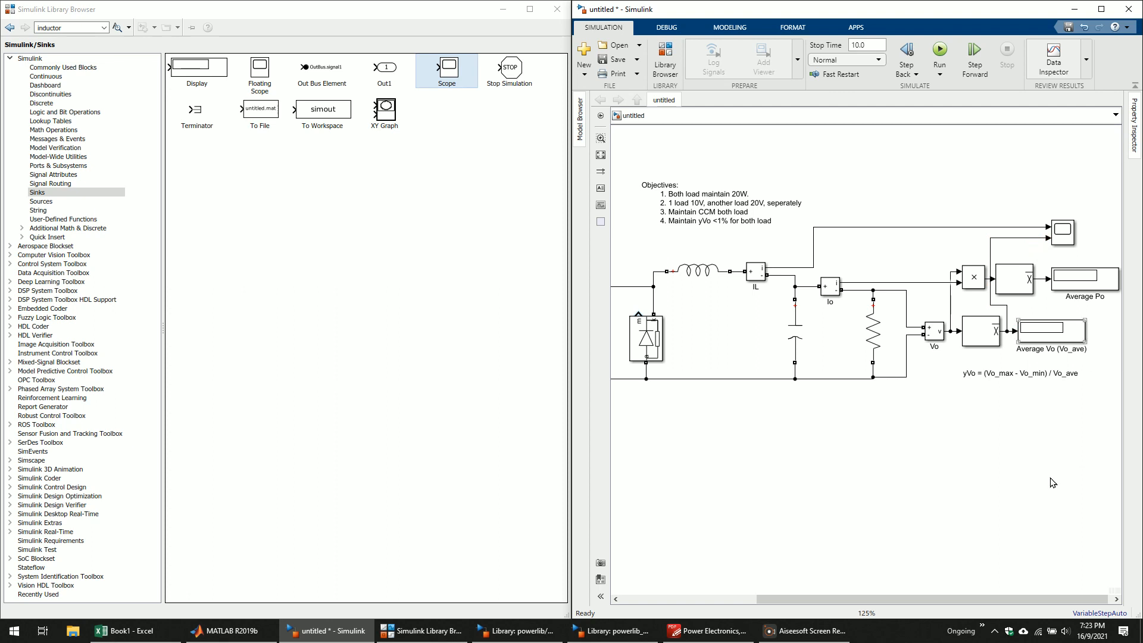
left_click(999, 377)
left_click(1025, 264)
left_click(1023, 380)
left_click(1006, 348)
left_click(1007, 310)
key("Delete")
- Connect the Scope's second input to the instantaneous Vo signal and place the Scope just above the multiplication block
left_click_drag(1048, 238, 950, 271)
left_click(1060, 231)
left_click_drag(1058, 231, 976, 236)
left_click(950, 315)
left_click(958, 399)
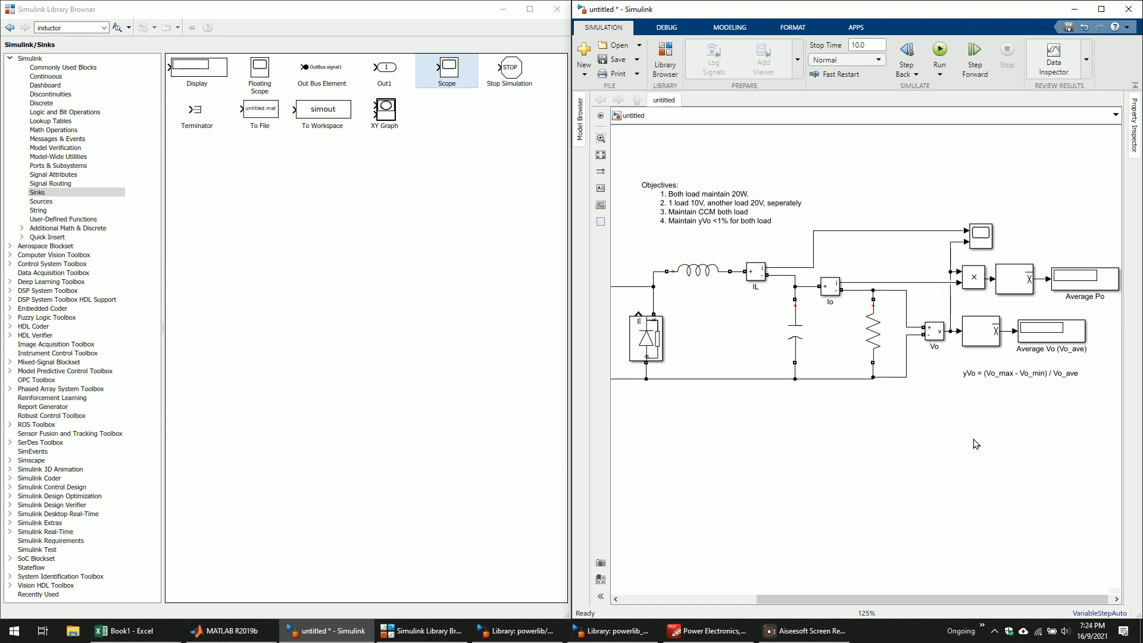
left_click(771, 222)
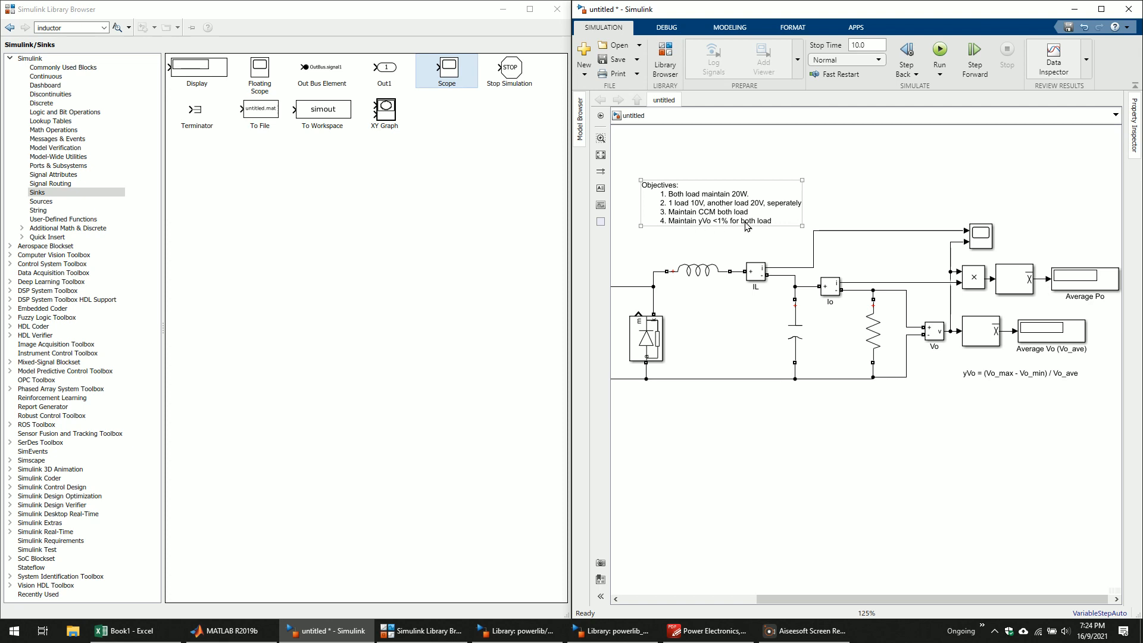
left_click(959, 264)
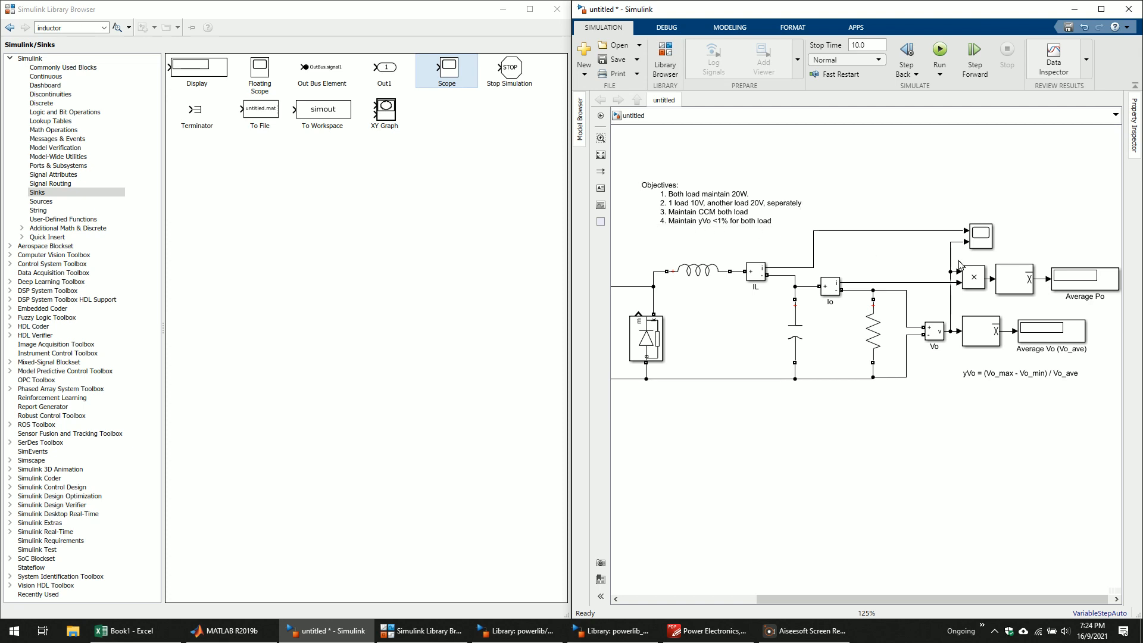
- Try to set the Scope's figure and axes backgrounds to white and the line of display 1 to red
double_click(986, 239)
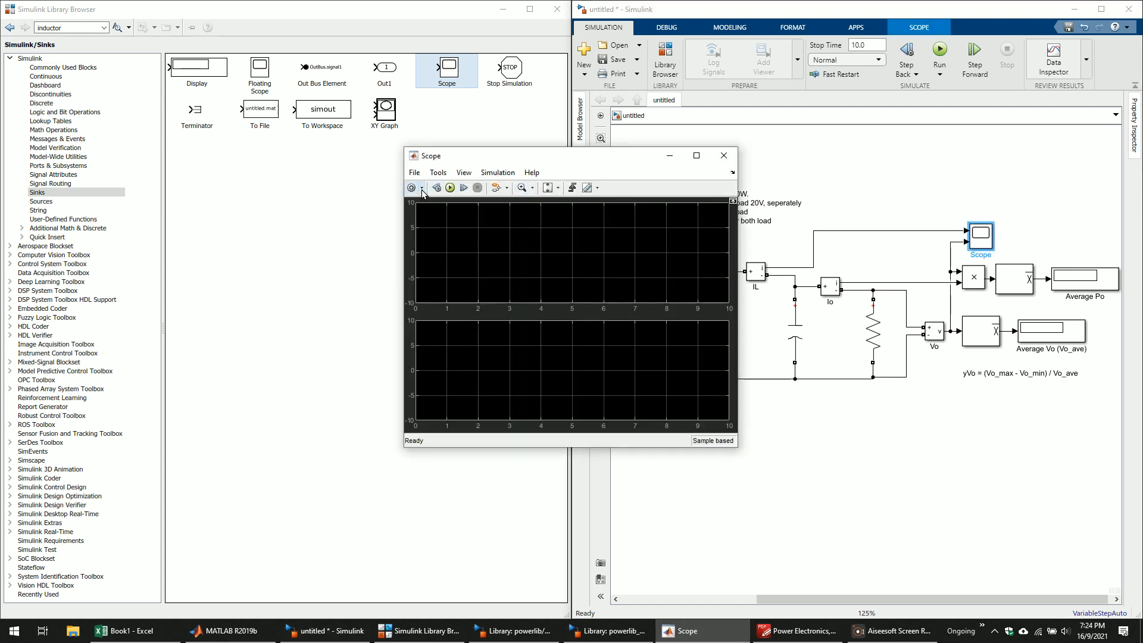
right_click(473, 221)
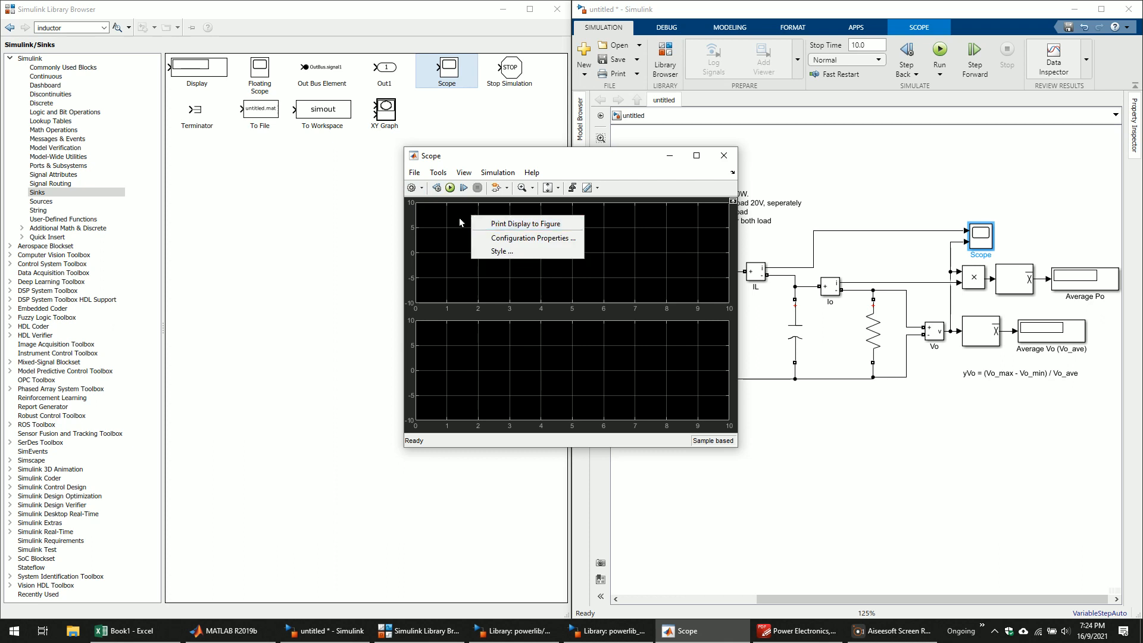
left_click(500, 250)
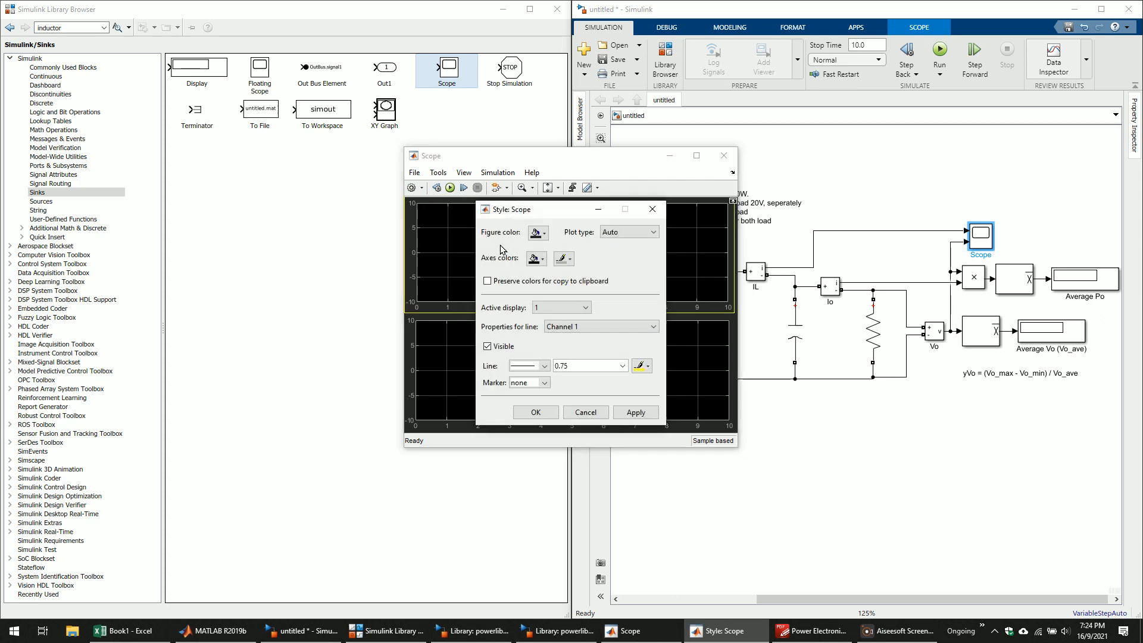
left_click(538, 233)
left_click(550, 253)
left_click(535, 259)
left_click(546, 277)
left_click(647, 371)
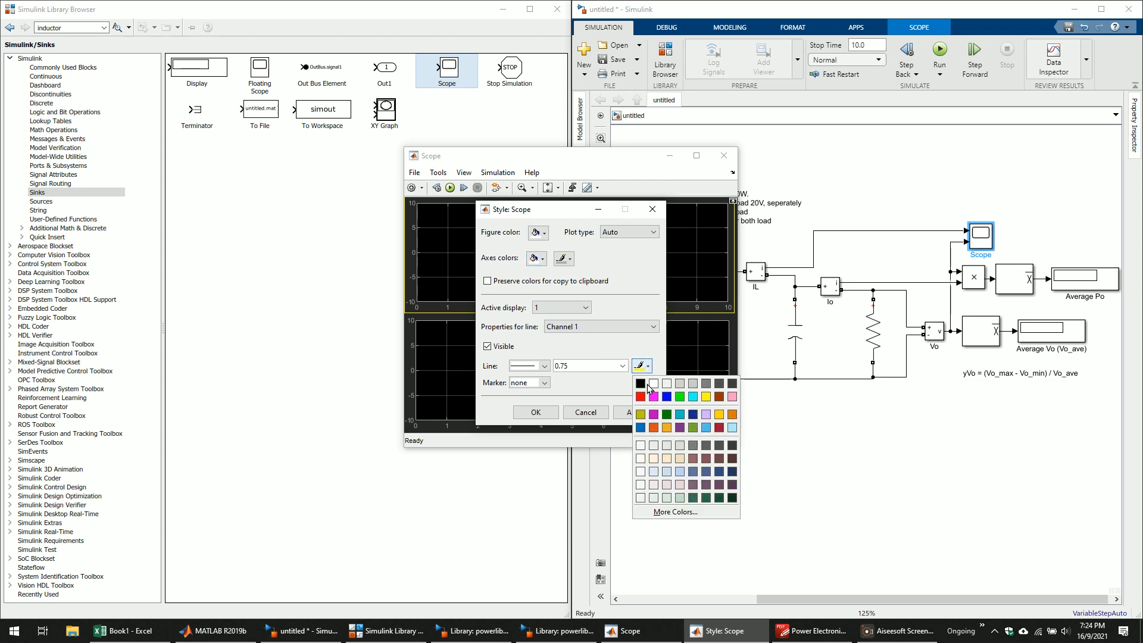
left_click(646, 400)
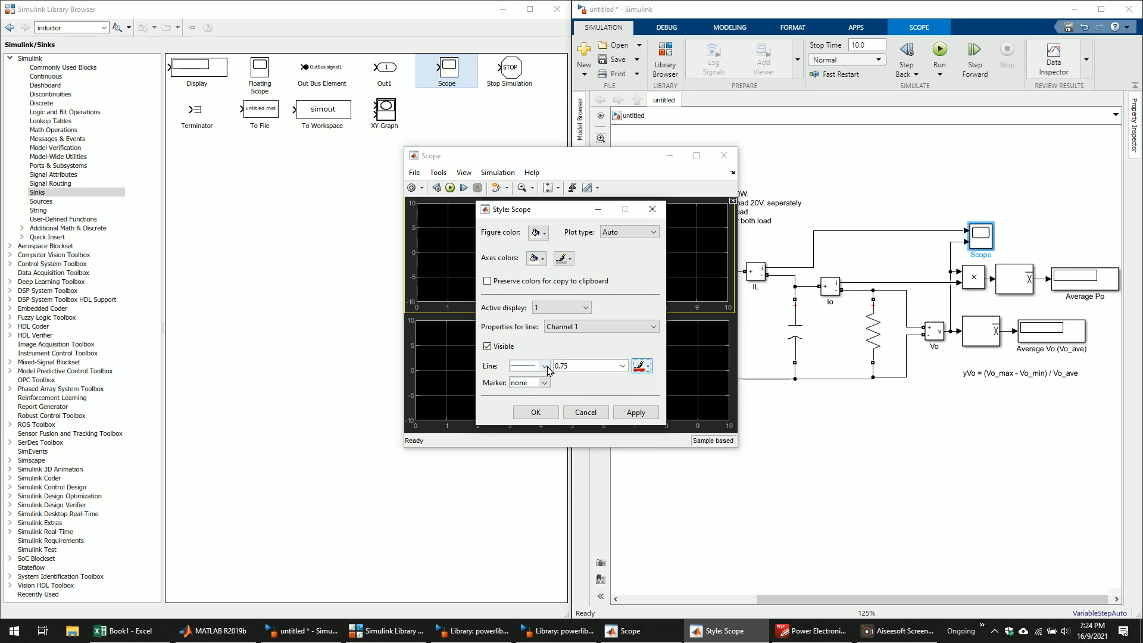
- Set the line colour of the Scope's display 2 to blue and confirm the style settings
left_click(581, 307)
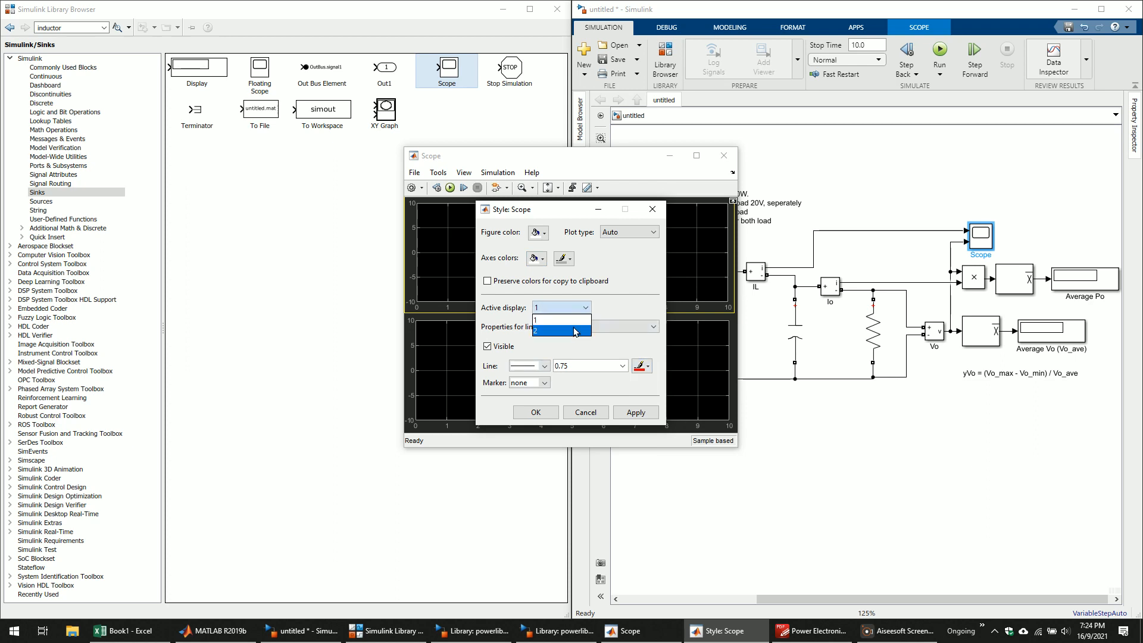
left_click(575, 331)
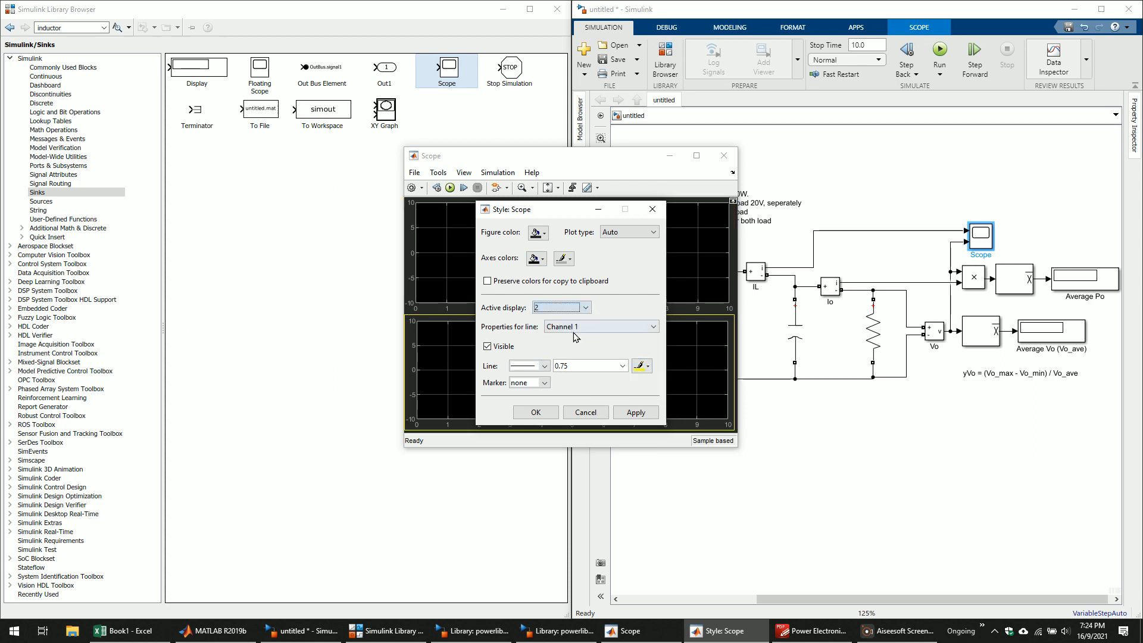
left_click(638, 365)
left_click(667, 400)
left_click(618, 413)
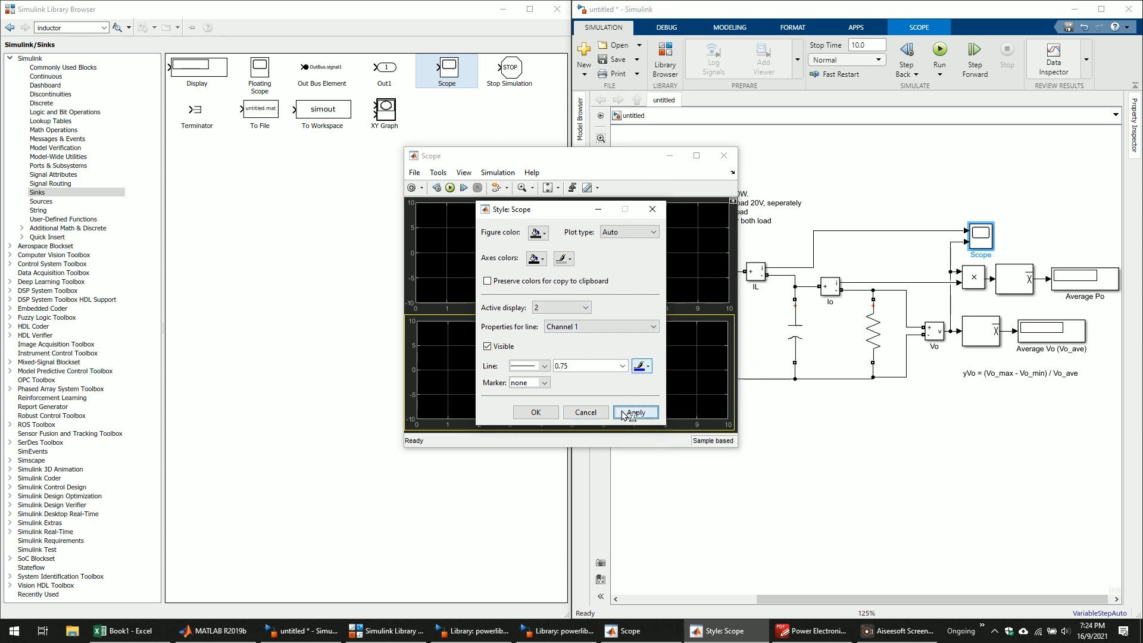
left_click(536, 413)
- Set the Scope's figure colour and axes background to white and apply the style
right_click(599, 274)
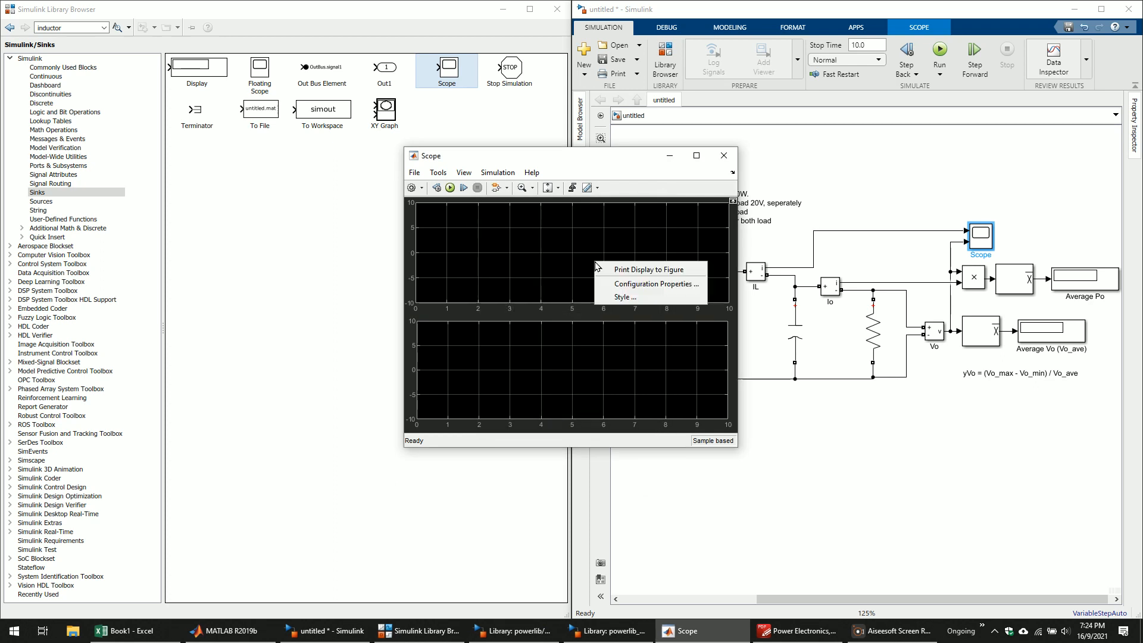
left_click(616, 299)
left_click(542, 233)
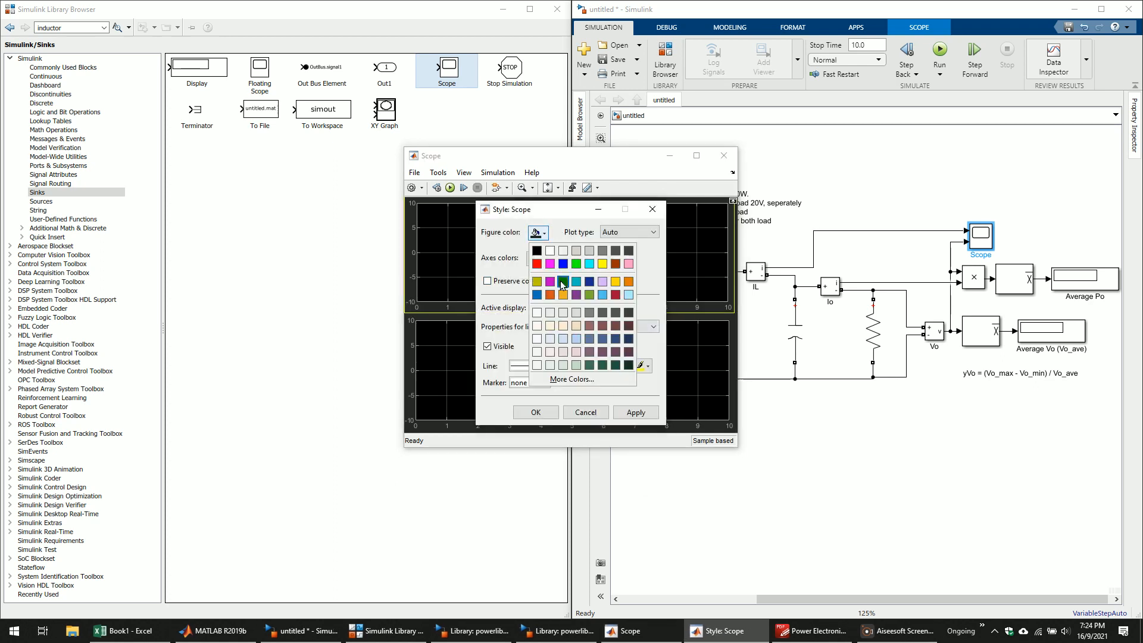
left_click(563, 285)
left_click(536, 259)
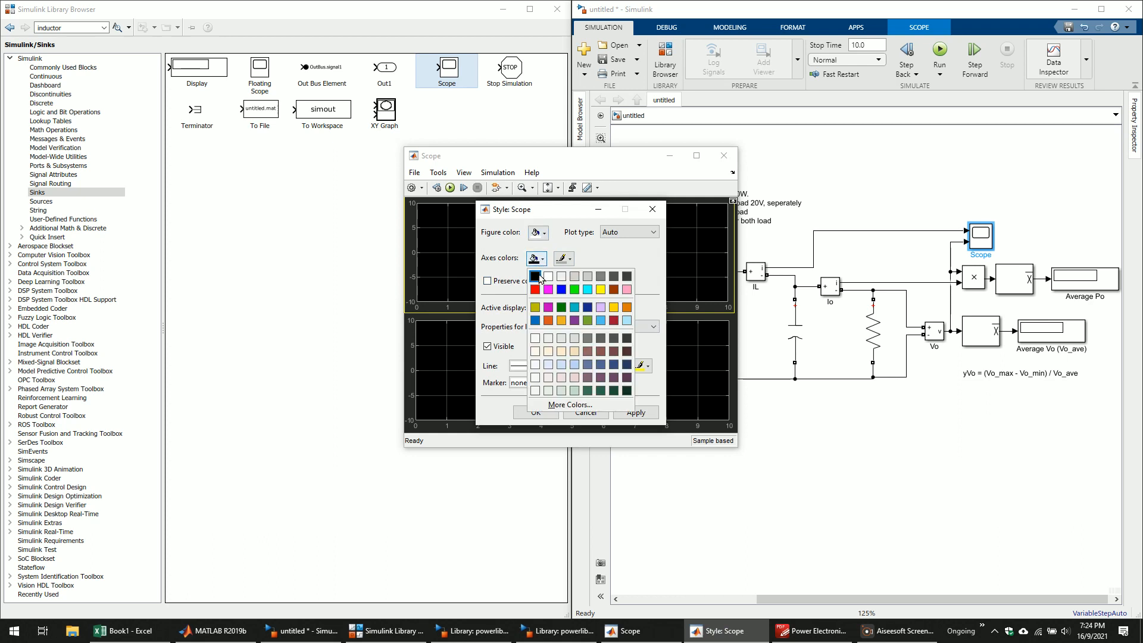
left_click(543, 282)
left_click(653, 417)
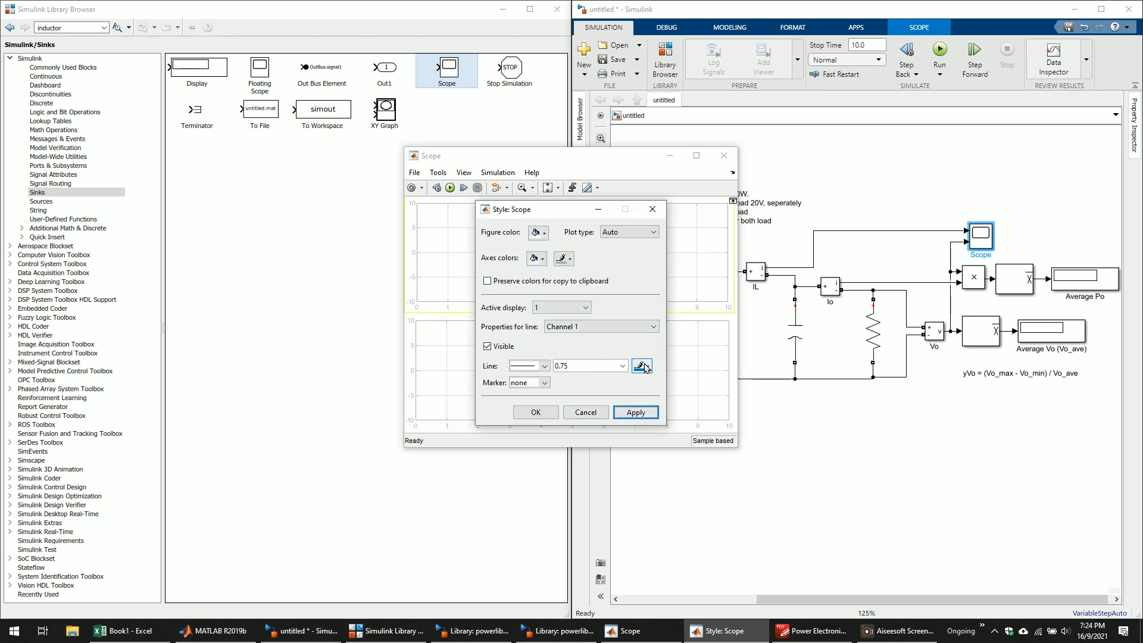
- Set the line colour of the Scope's display 1 to red in the style settings
left_click(584, 327)
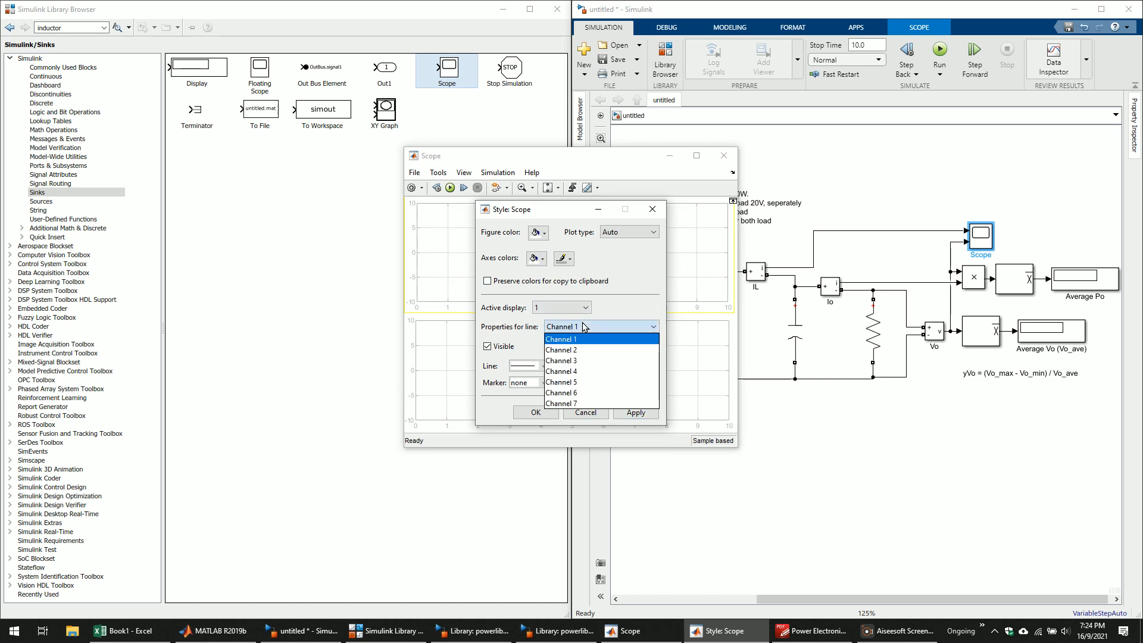
left_click(581, 306)
left_click(579, 310)
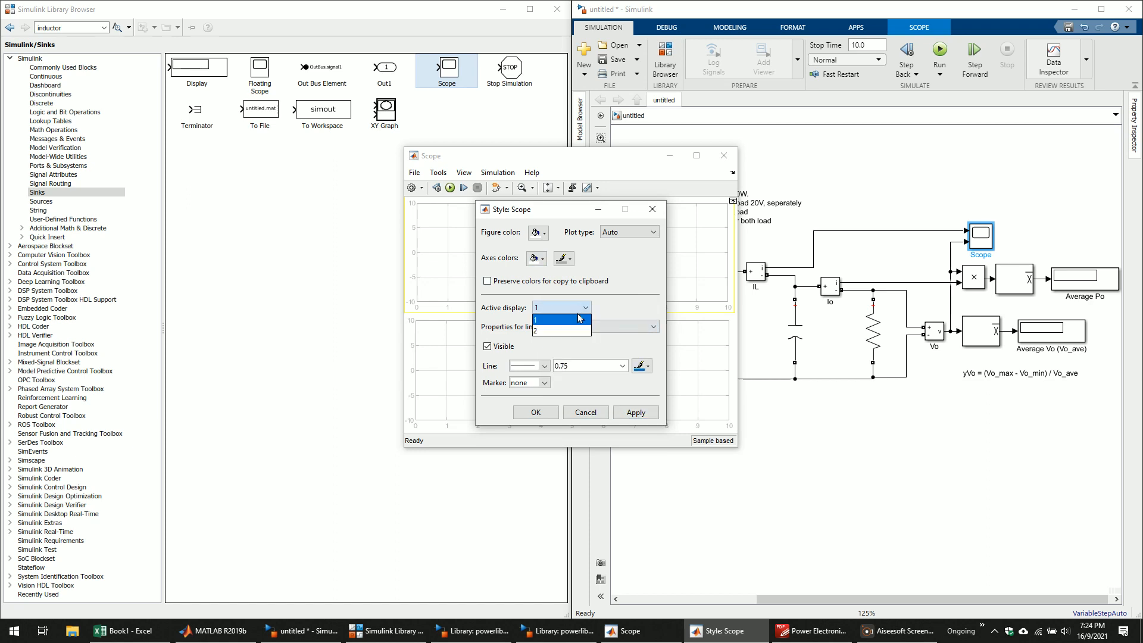
left_click(644, 361)
left_click(646, 370)
left_click(572, 307)
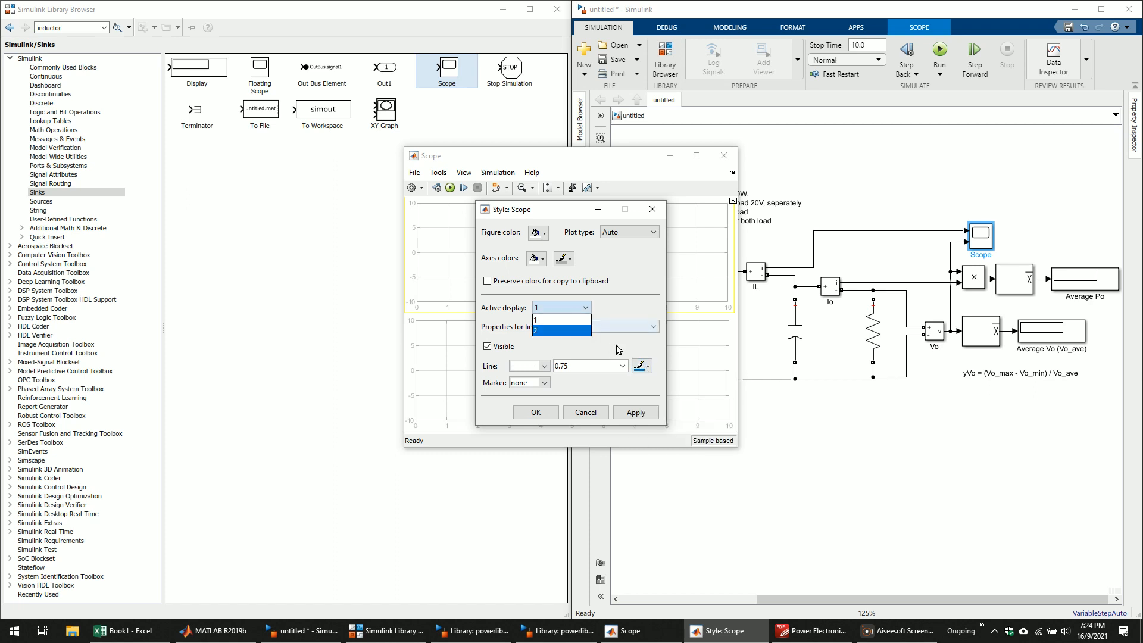
left_click(570, 321)
left_click(650, 371)
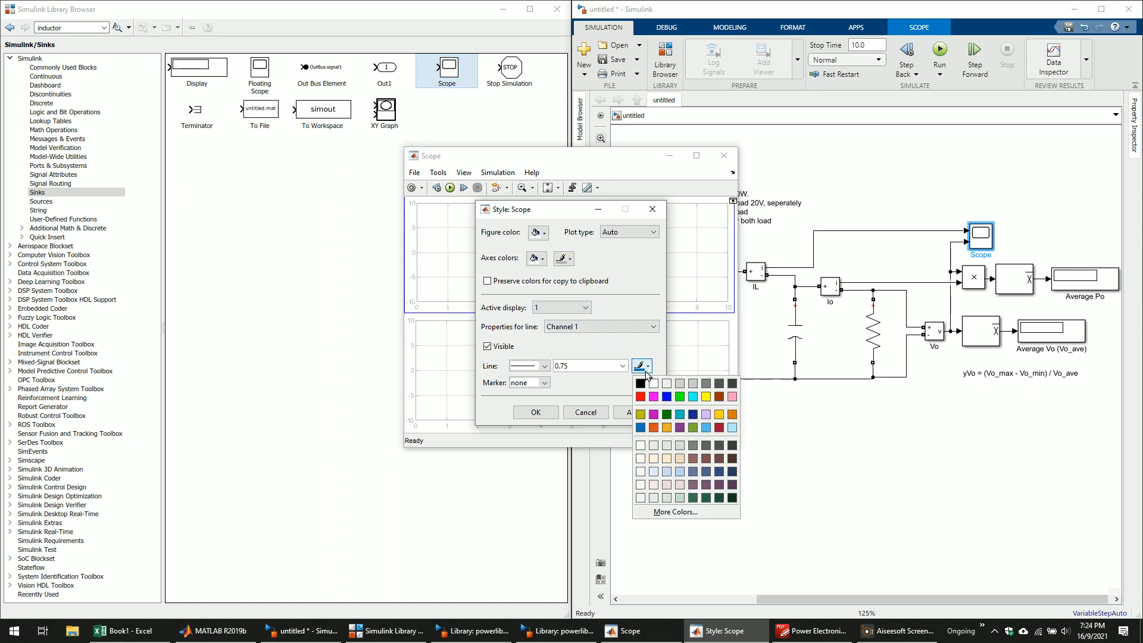
left_click(646, 400)
- Go over the line colour of the Scope's display 2 and confirm the style settings
left_click(572, 308)
left_click(570, 328)
left_click(649, 370)
left_click(640, 367)
left_click(535, 412)
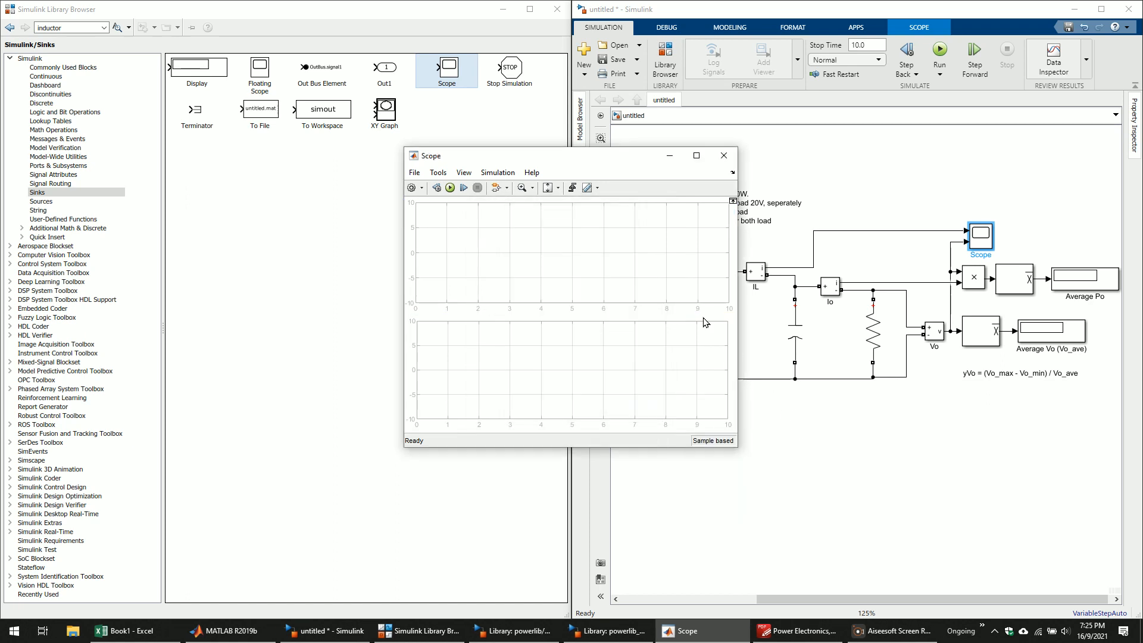
- Enlarge the model window to full screen and set the simulation stop time to 50e-3
left_click_drag(620, 161, 401, 175)
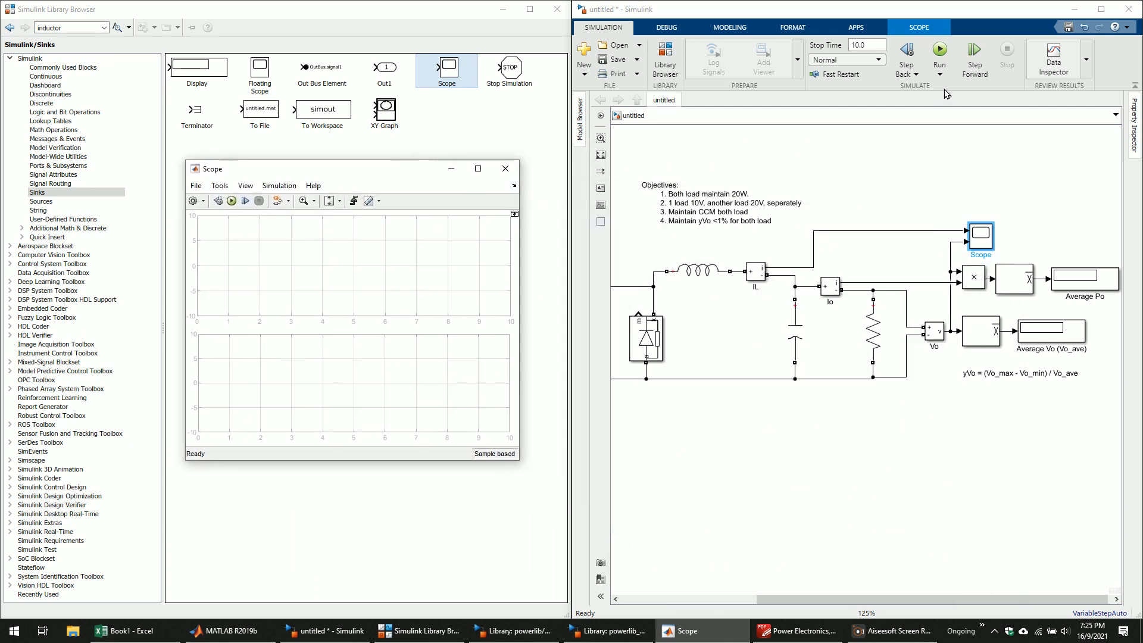
left_click(1100, 9)
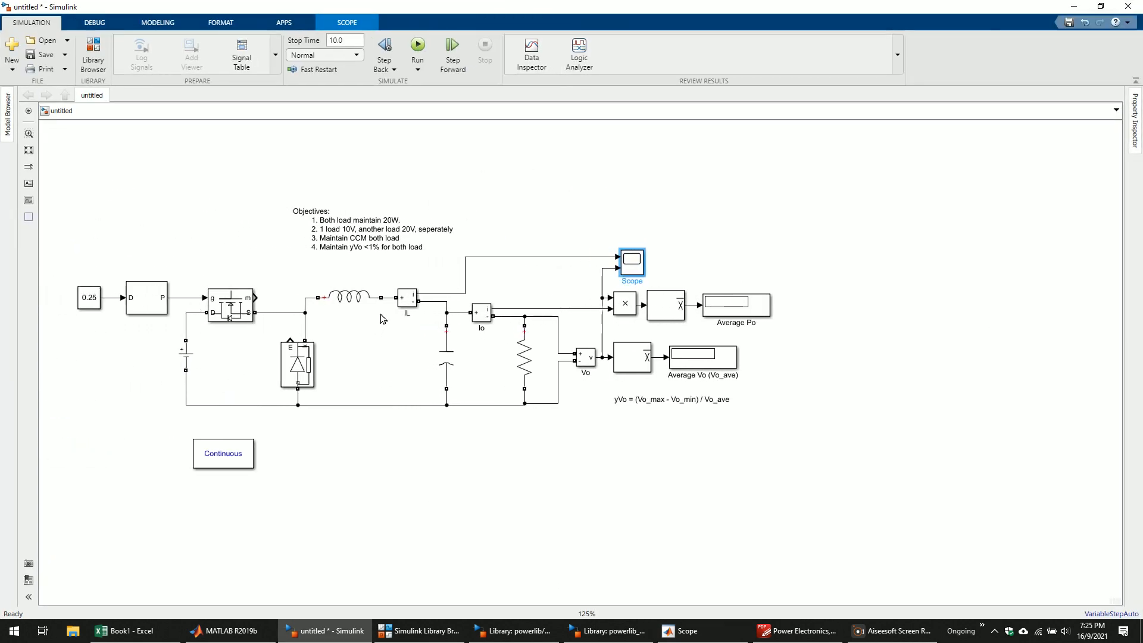
left_click(356, 44)
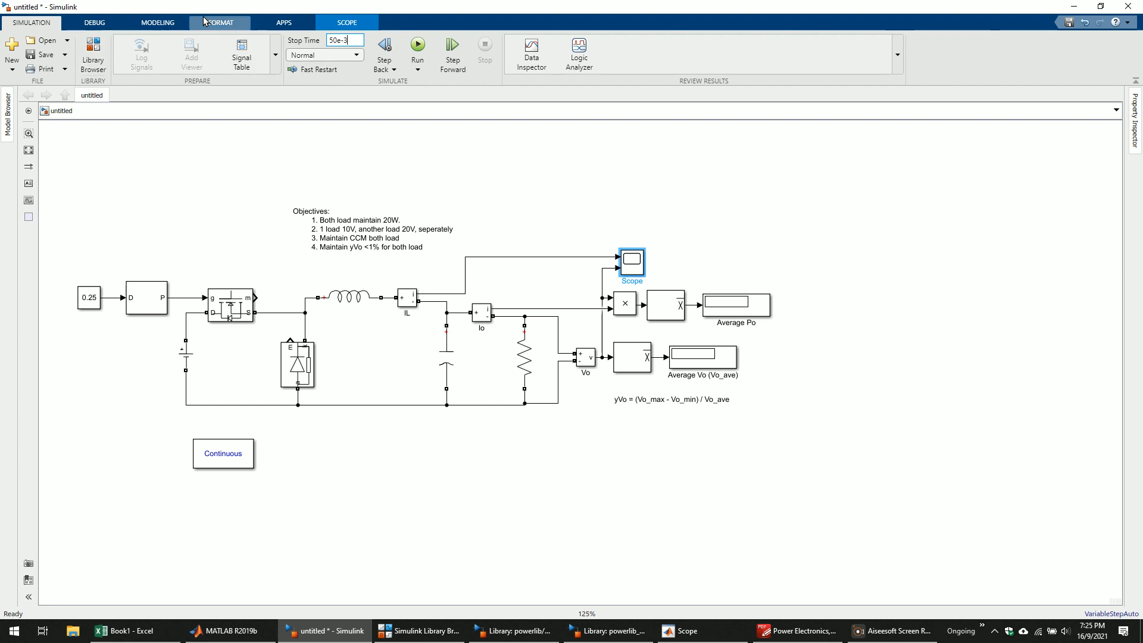
- Set the solver's max step size to 1e-6 in the model's configuration parameters and confirm
left_click(138, 26)
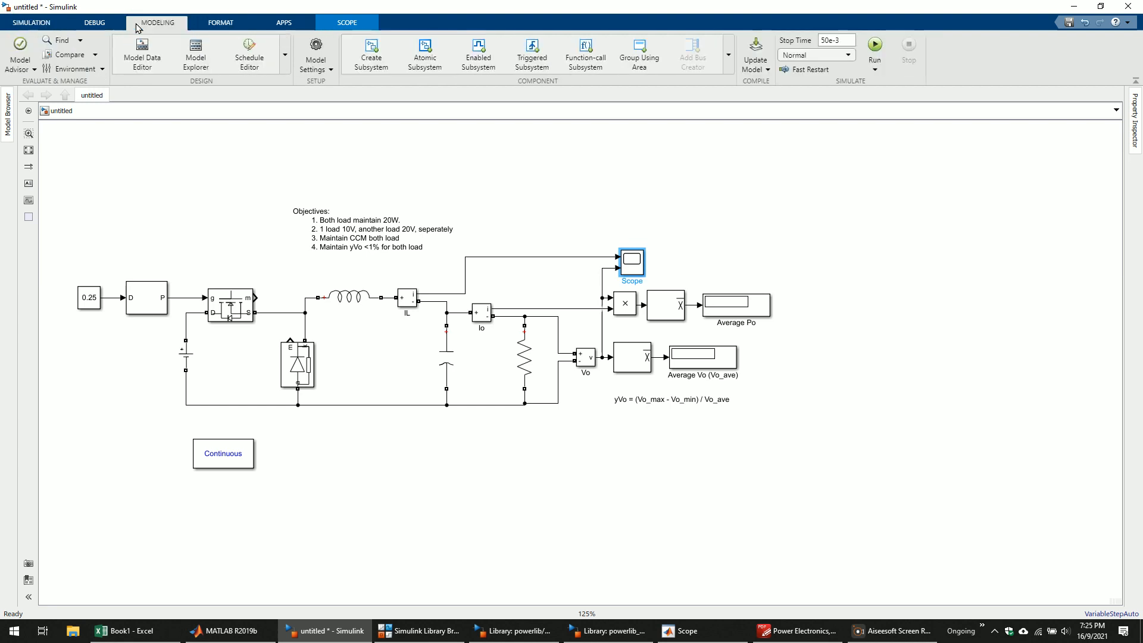
left_click(320, 48)
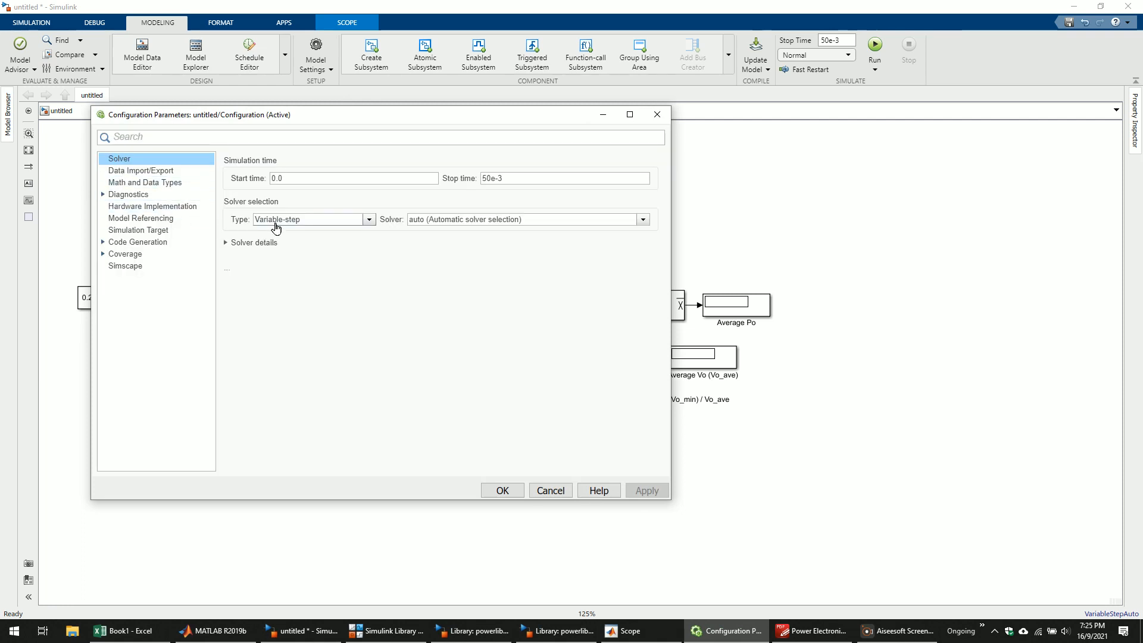
left_click(252, 245)
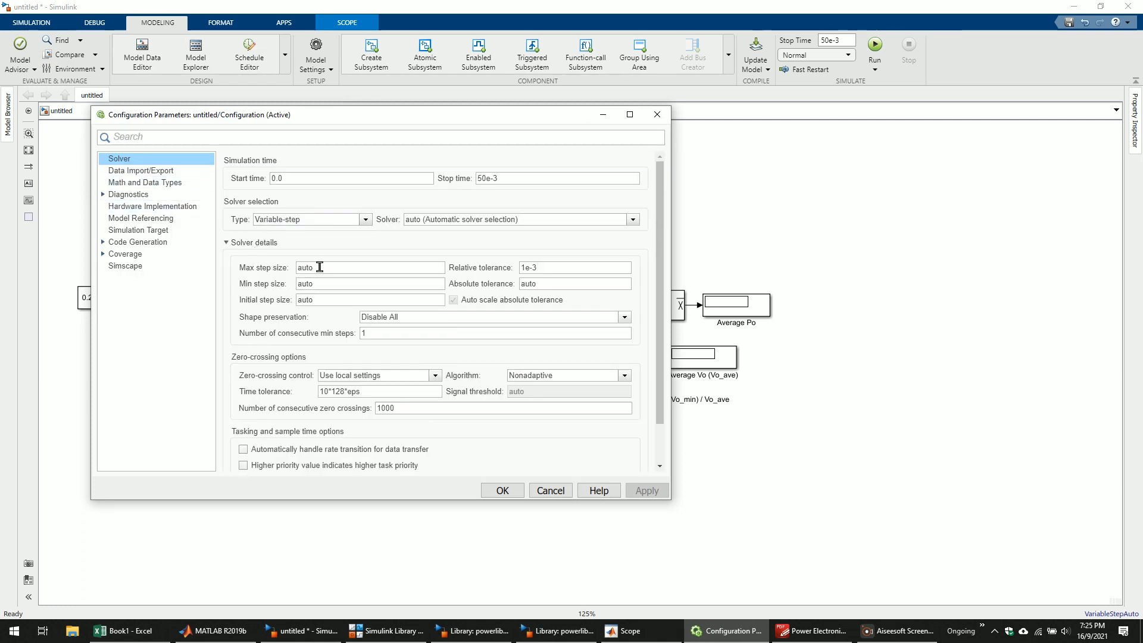
left_click_drag(320, 267, 270, 264)
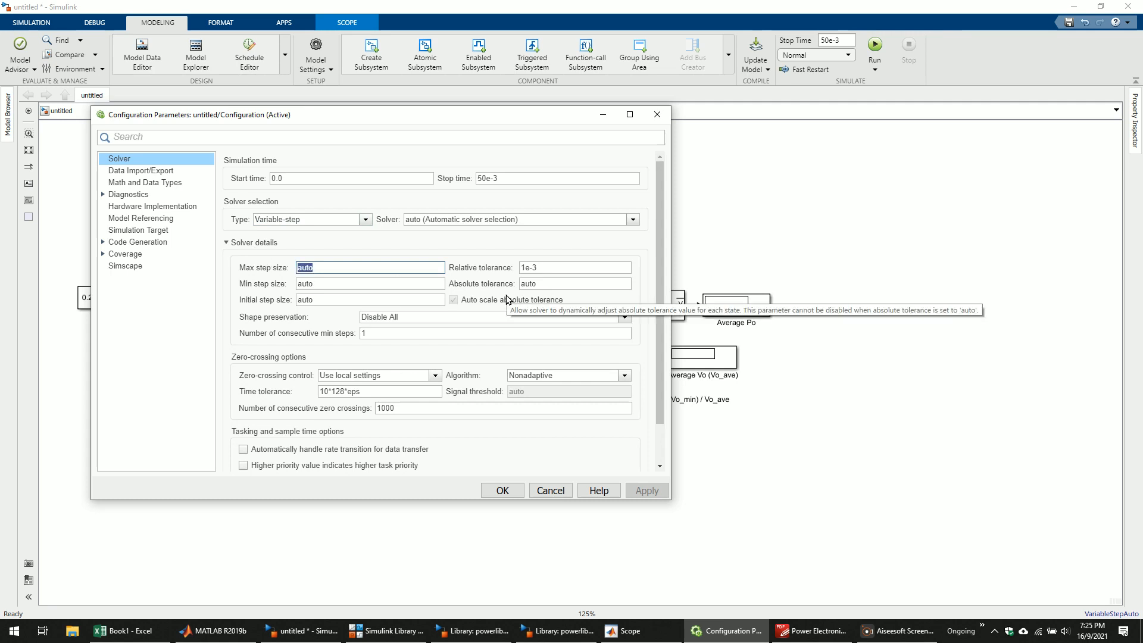
type("1e-6")
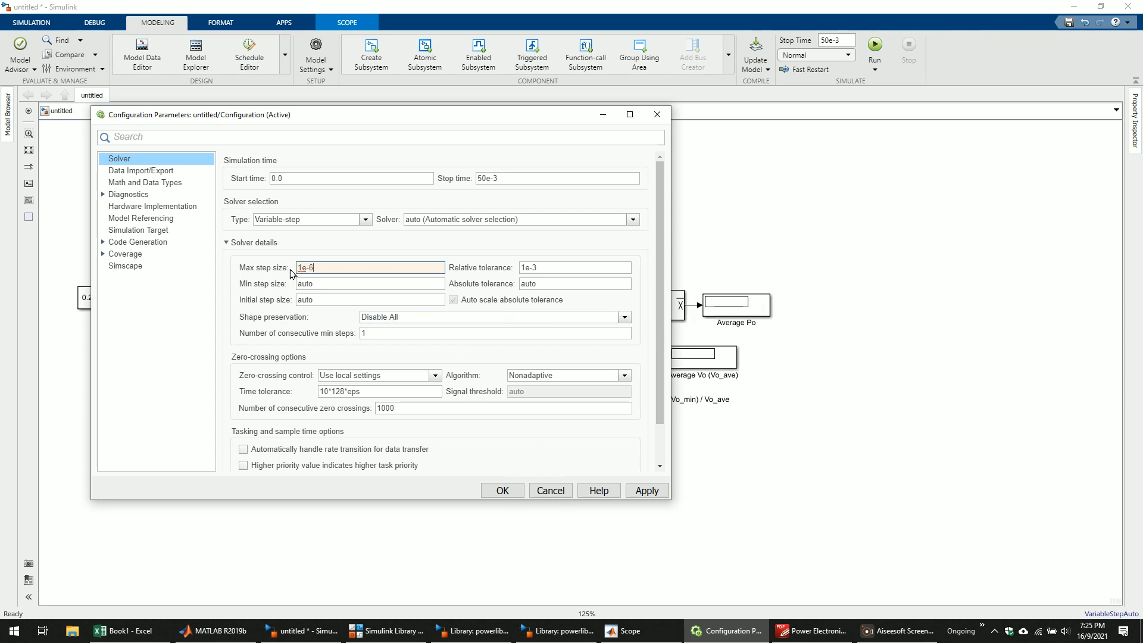
left_click(509, 495)
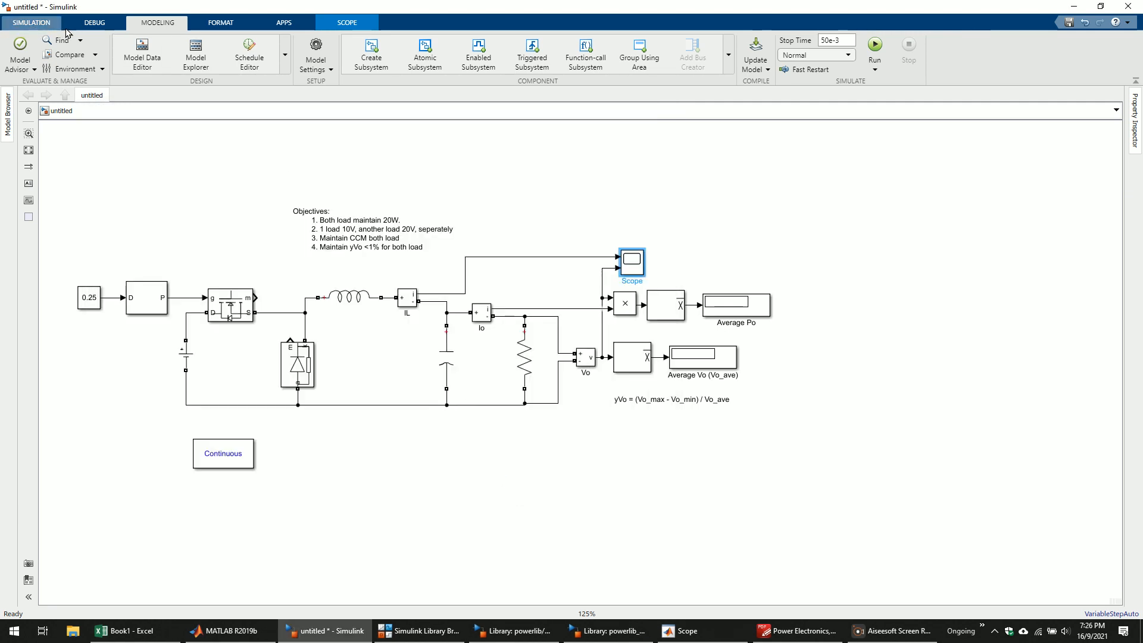
- Save the model and run the simulation
left_click(32, 22)
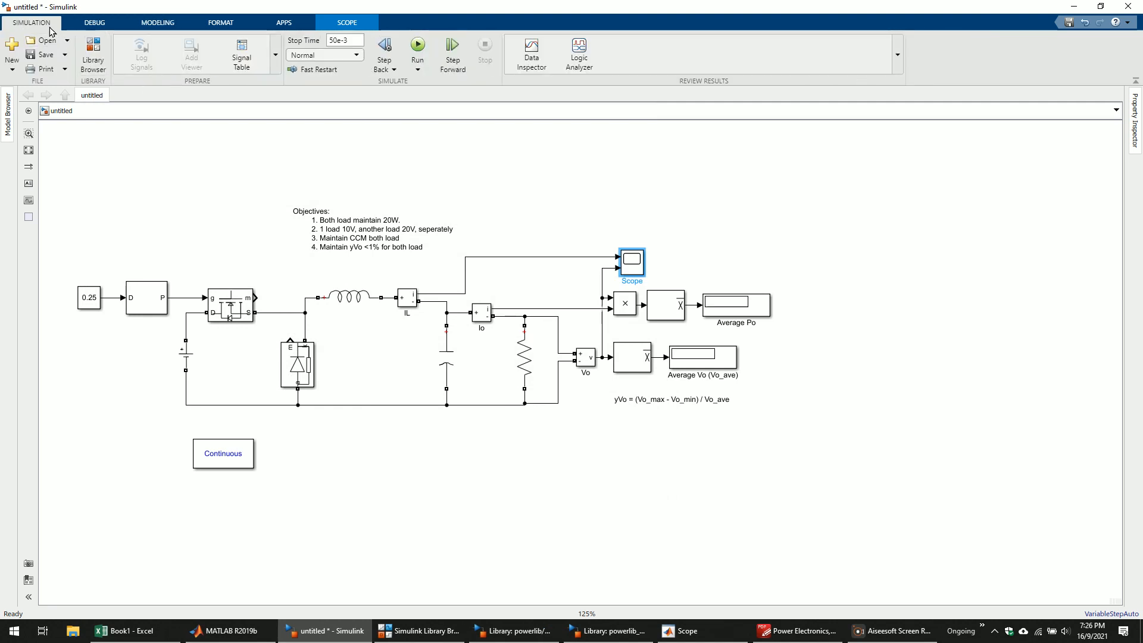
left_click(41, 54)
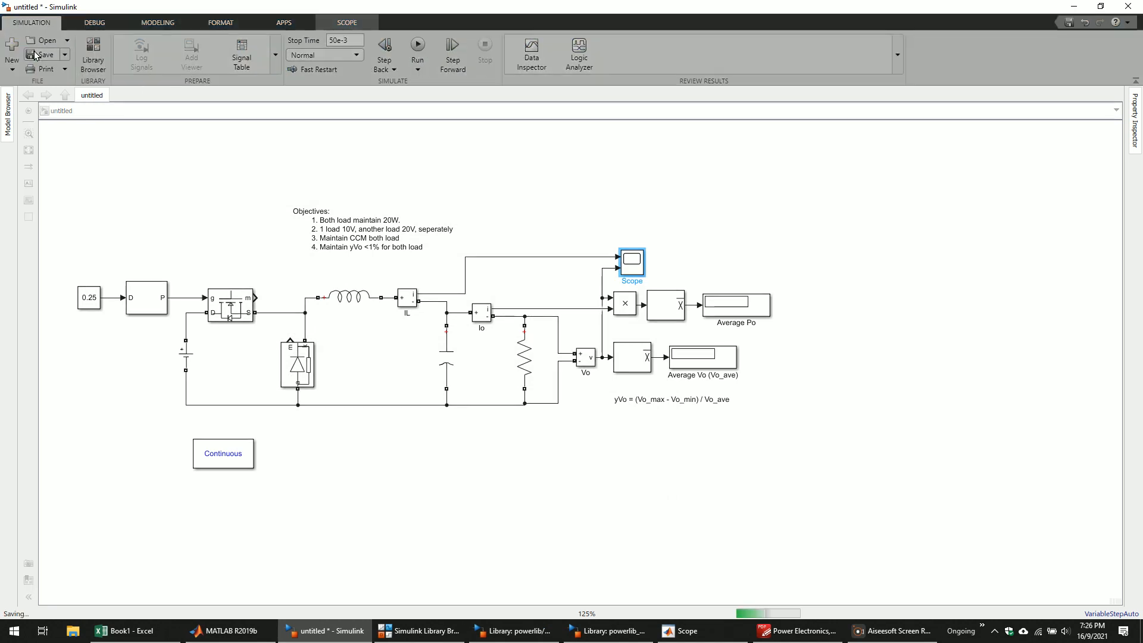
left_click(410, 51)
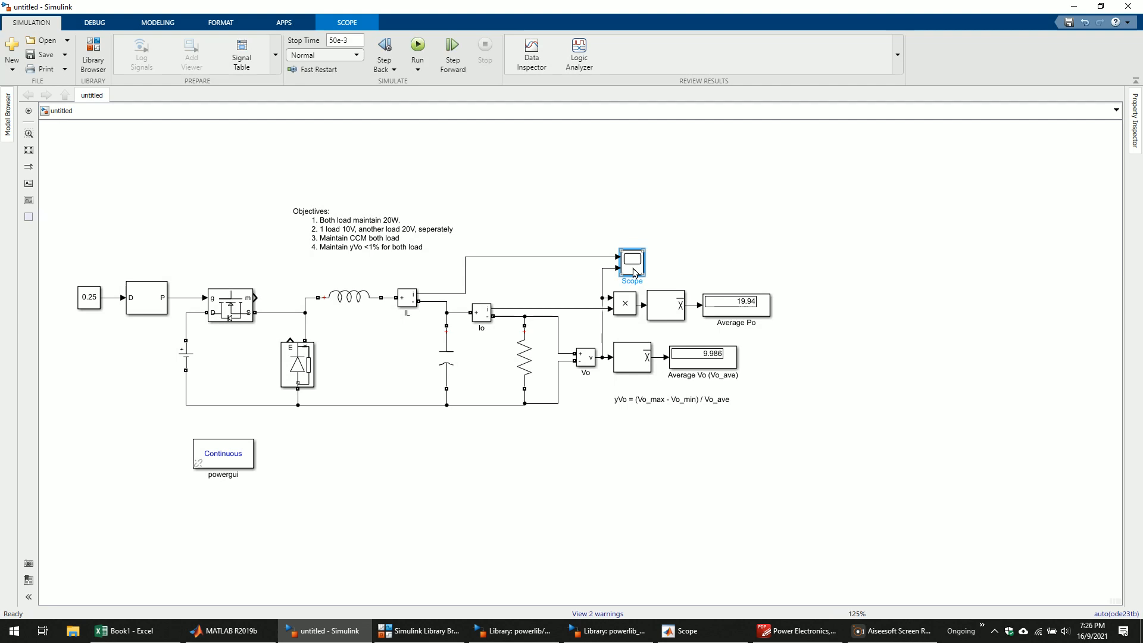
- Open the Scope beside the circuit and limit its logged data points to the last 500
double_click(634, 272)
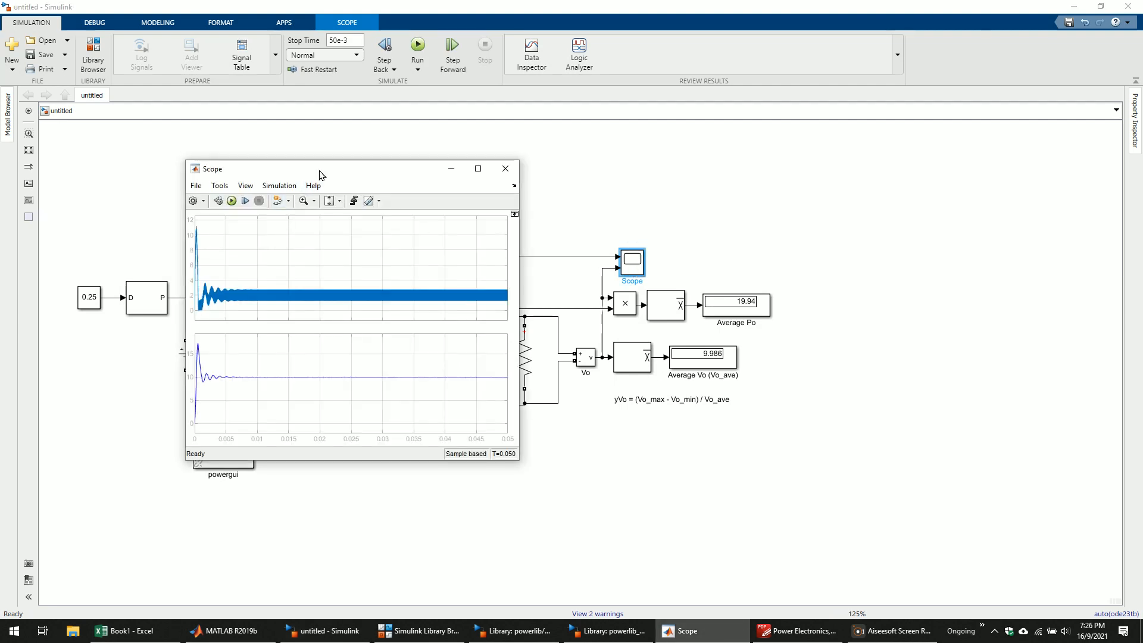
left_click_drag(320, 174, 797, 153)
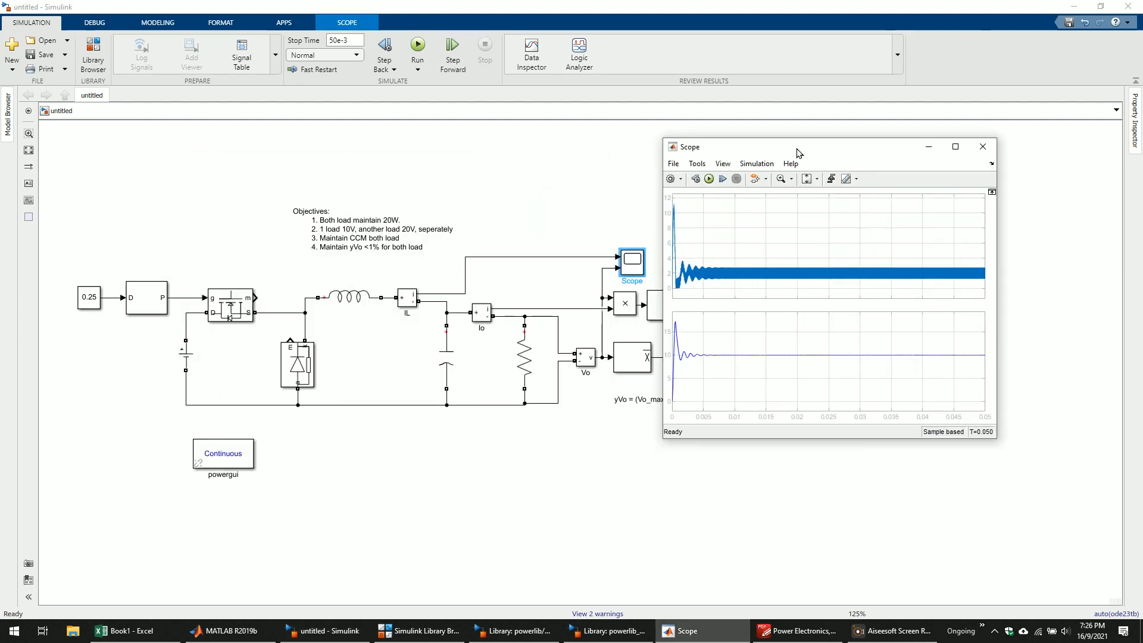
left_click(671, 178)
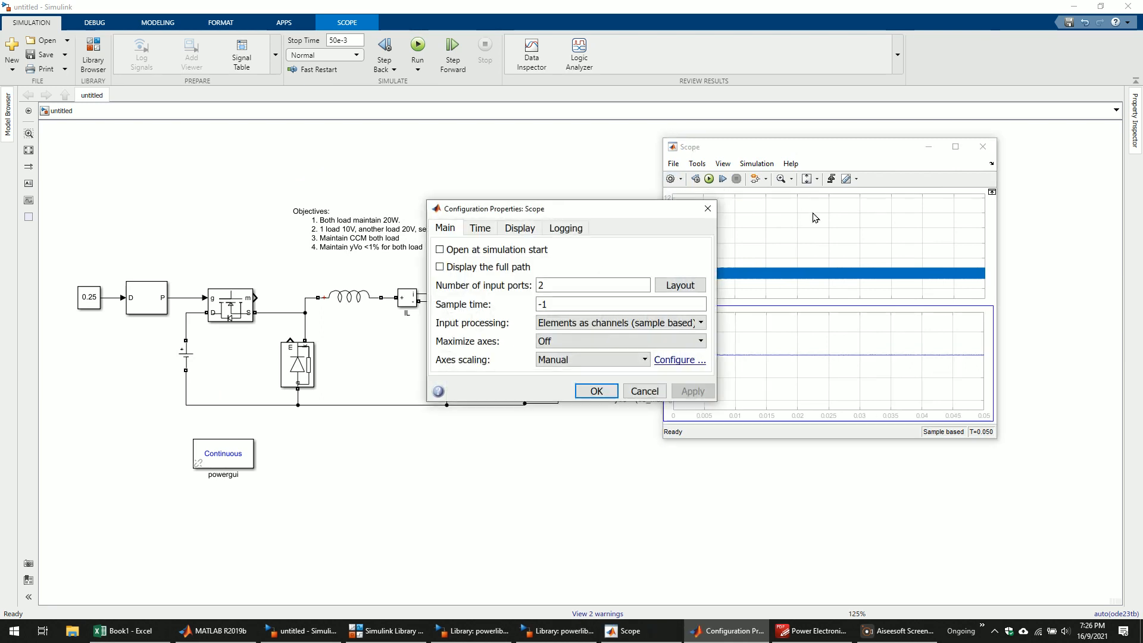
left_click(520, 228)
left_click(566, 228)
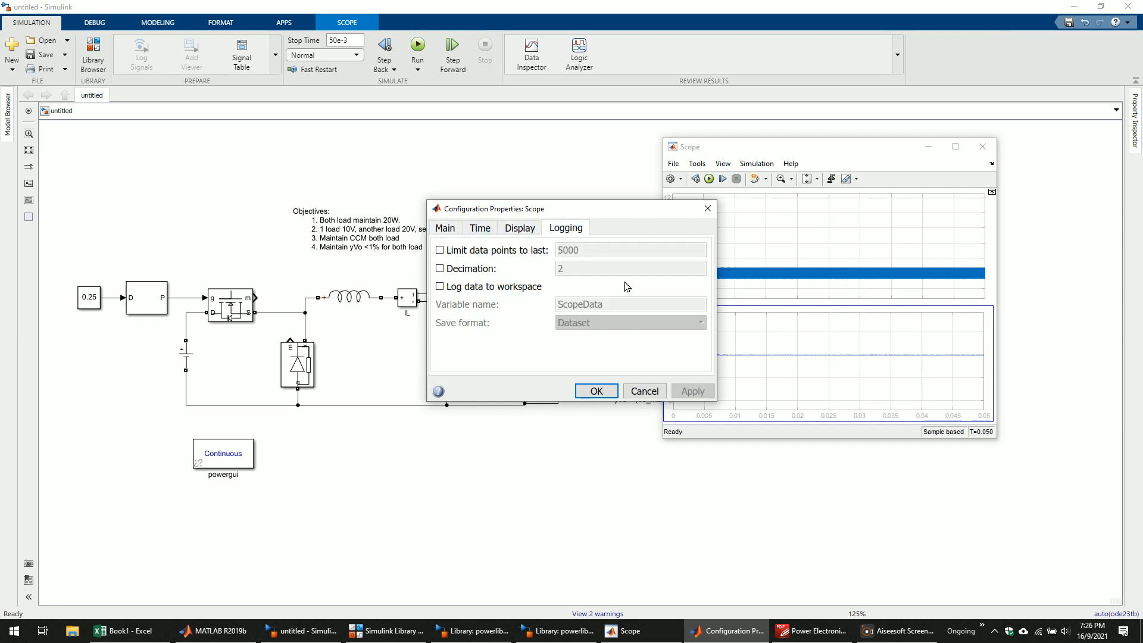
left_click(518, 251)
left_click(594, 250)
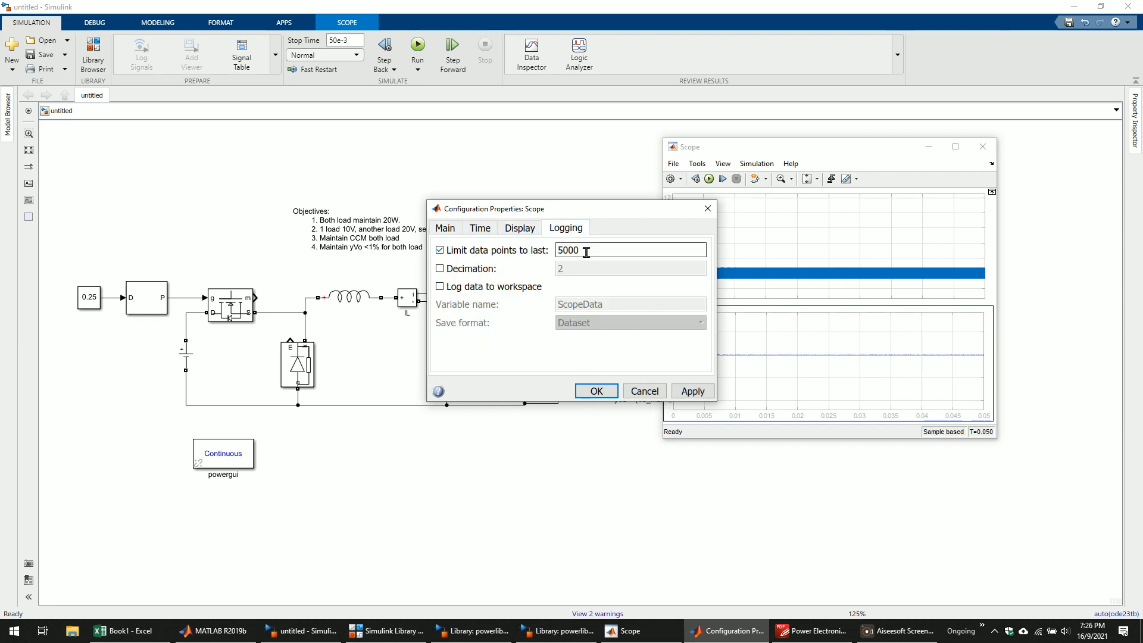
left_click_drag(610, 254, 487, 256)
type("500")
left_click(596, 390)
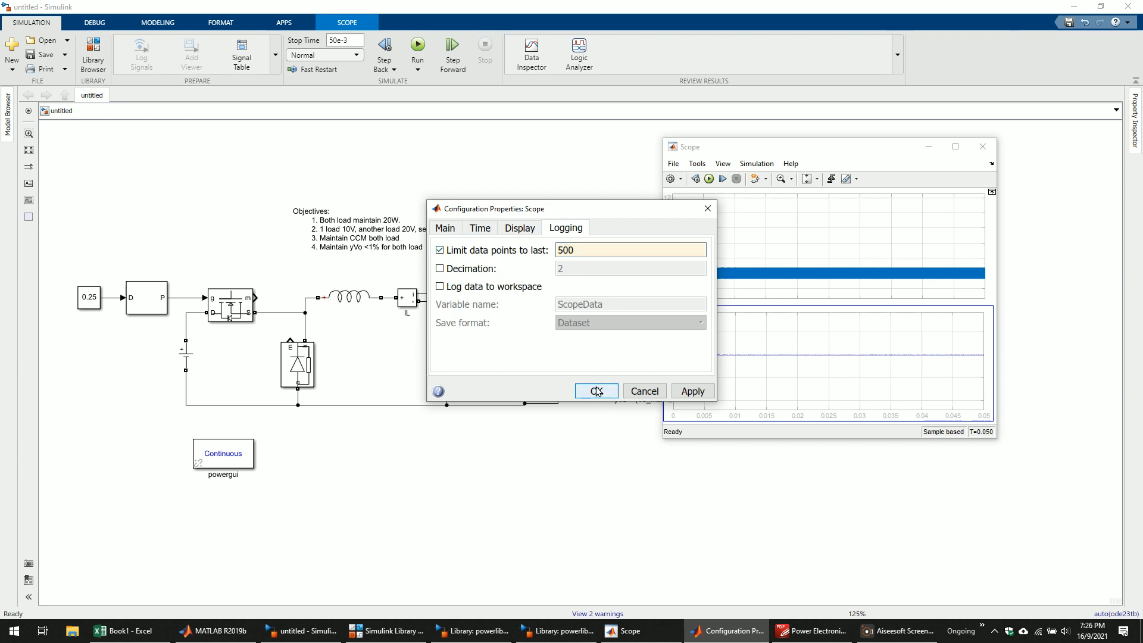
- Rerun the simulation and scale the Scope's X and Y axes to fit the waveforms
left_click(418, 47)
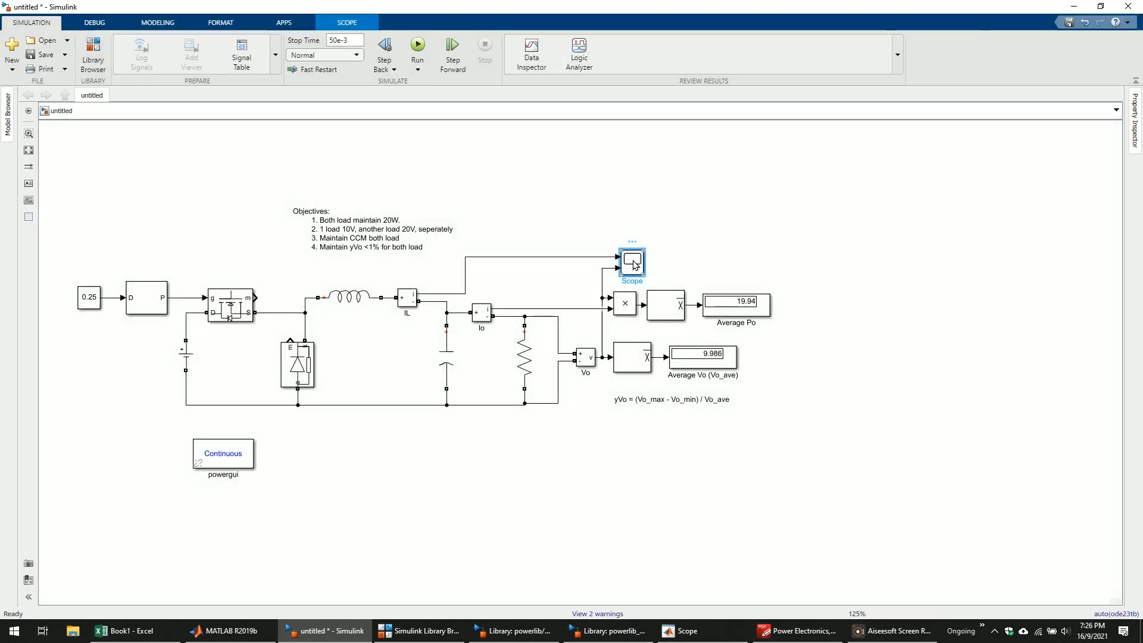
double_click(632, 263)
left_click(816, 179)
key("ctrl+a")
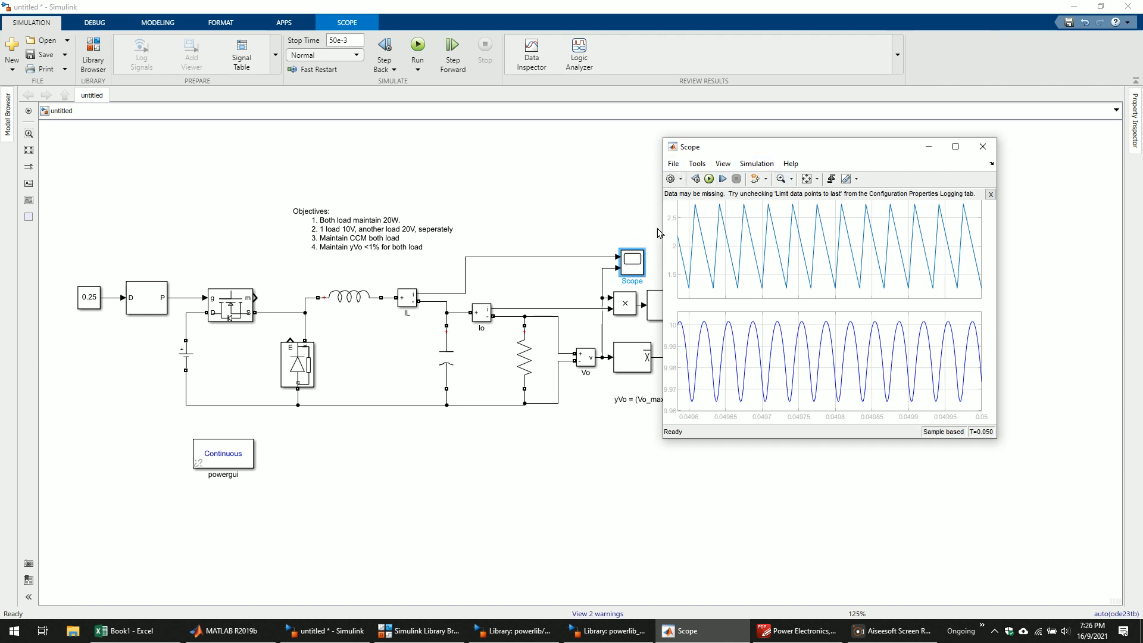
- Reduce the Scope's limit on logged data points to the last 300 and confirm
left_click(676, 183)
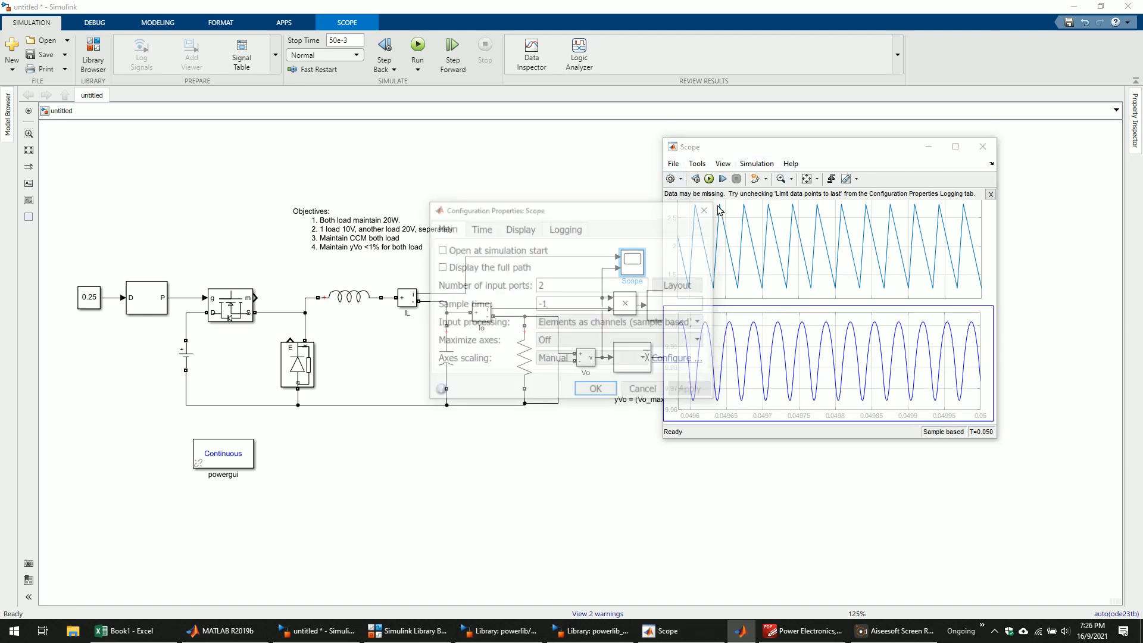
left_click(565, 230)
left_click(595, 253)
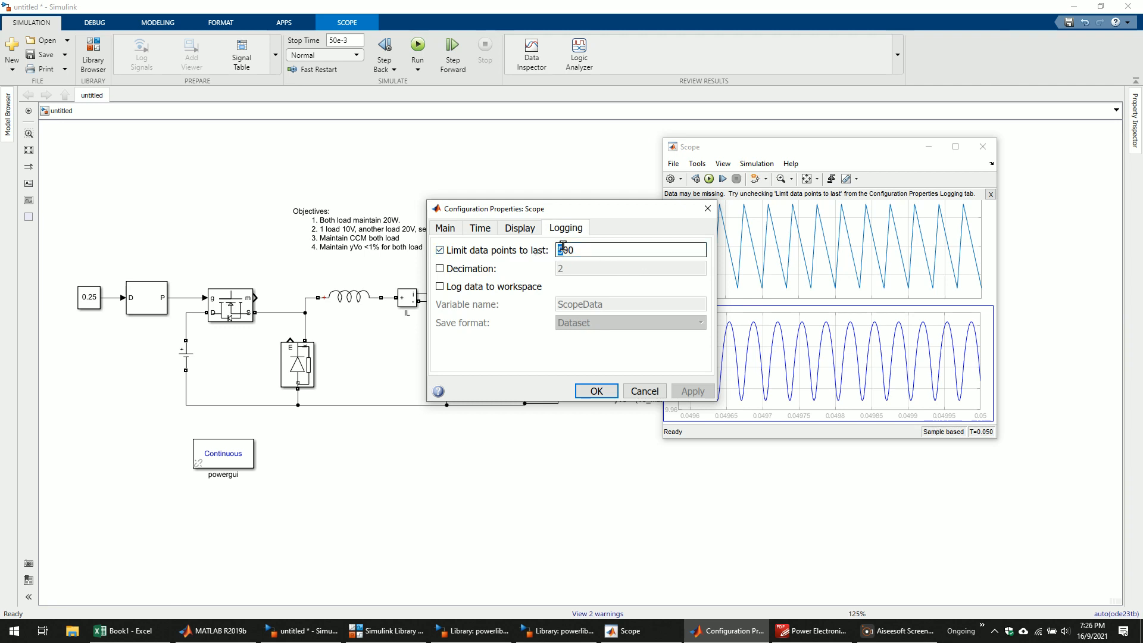
type("3")
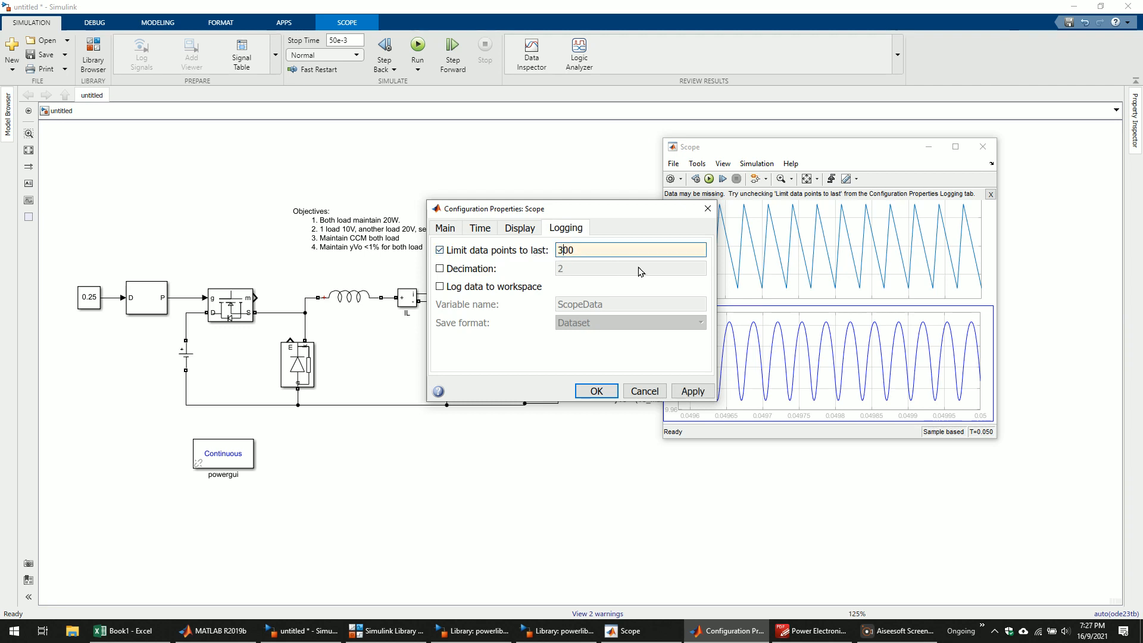
left_click(613, 392)
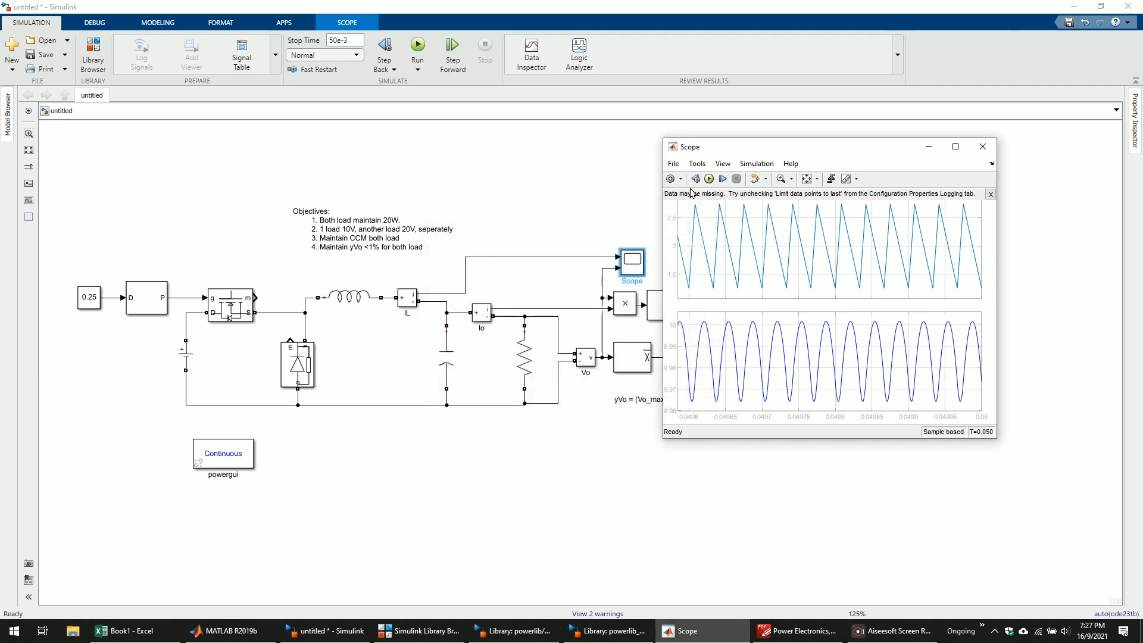
- Run the simulation with the new data limit and refit the Scope's axes to inspect the enlarged waveforms
left_click(708, 179)
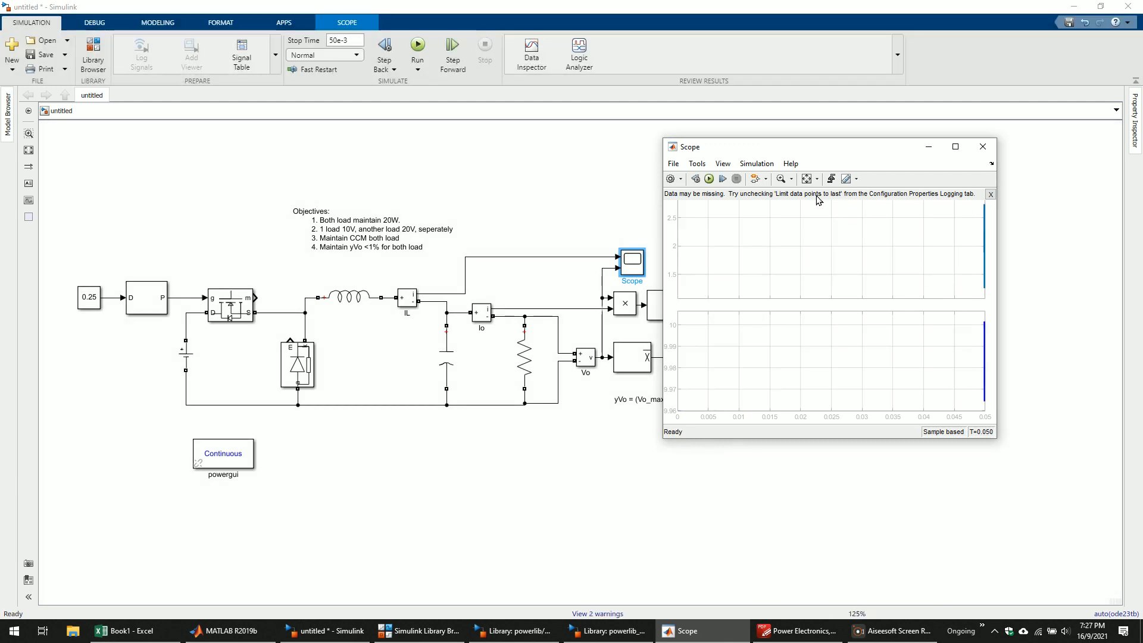
left_click(817, 180)
left_click(808, 180)
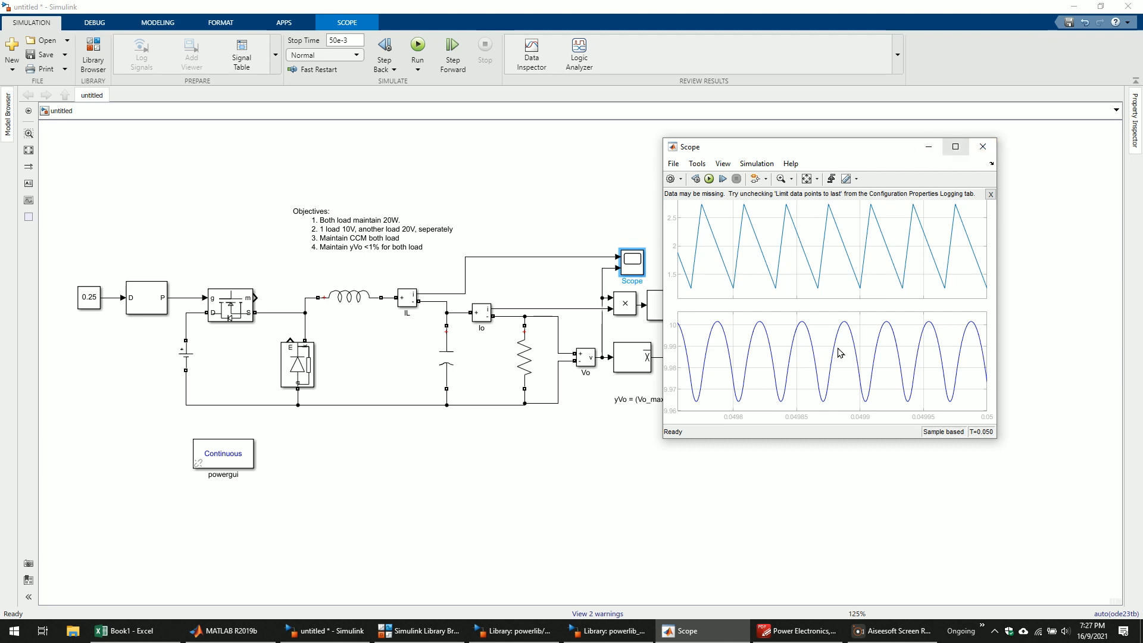
left_click(956, 148)
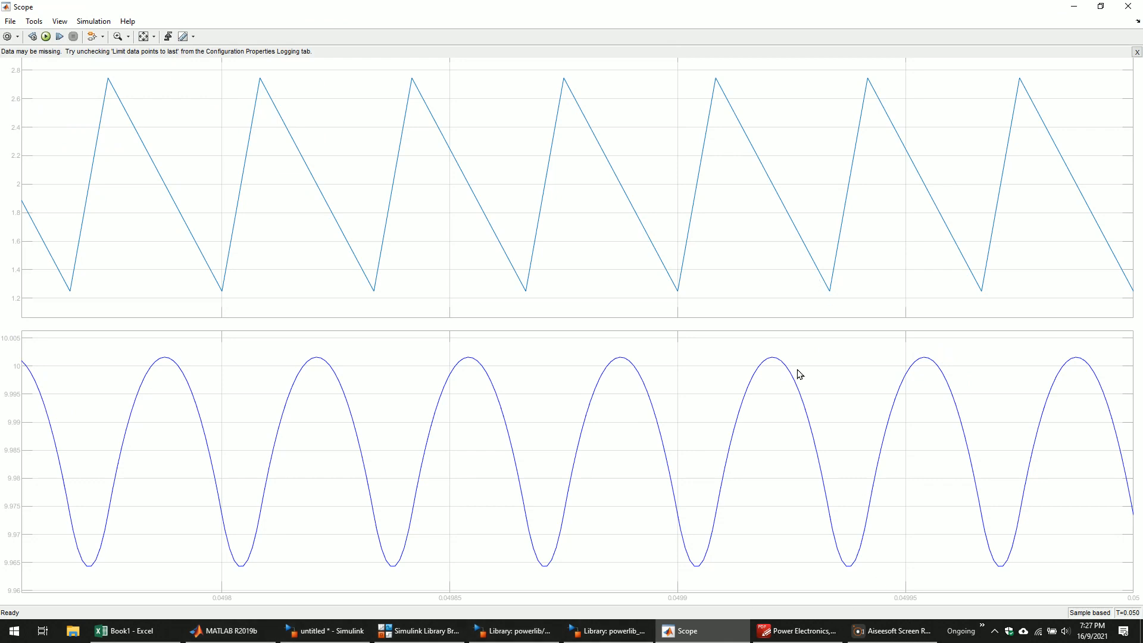
left_click_drag(697, 10, 832, 202)
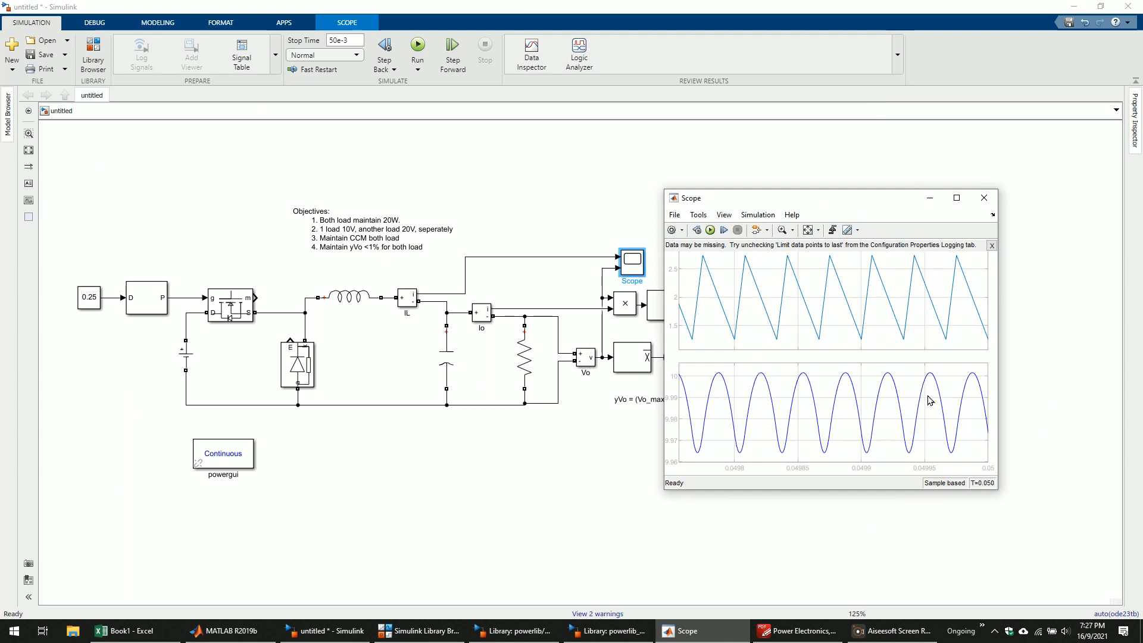
- Turn on the Scope's cursor measurements and move cursor 1 to a trough of the IL waveform
left_click(564, 265)
left_click(587, 259)
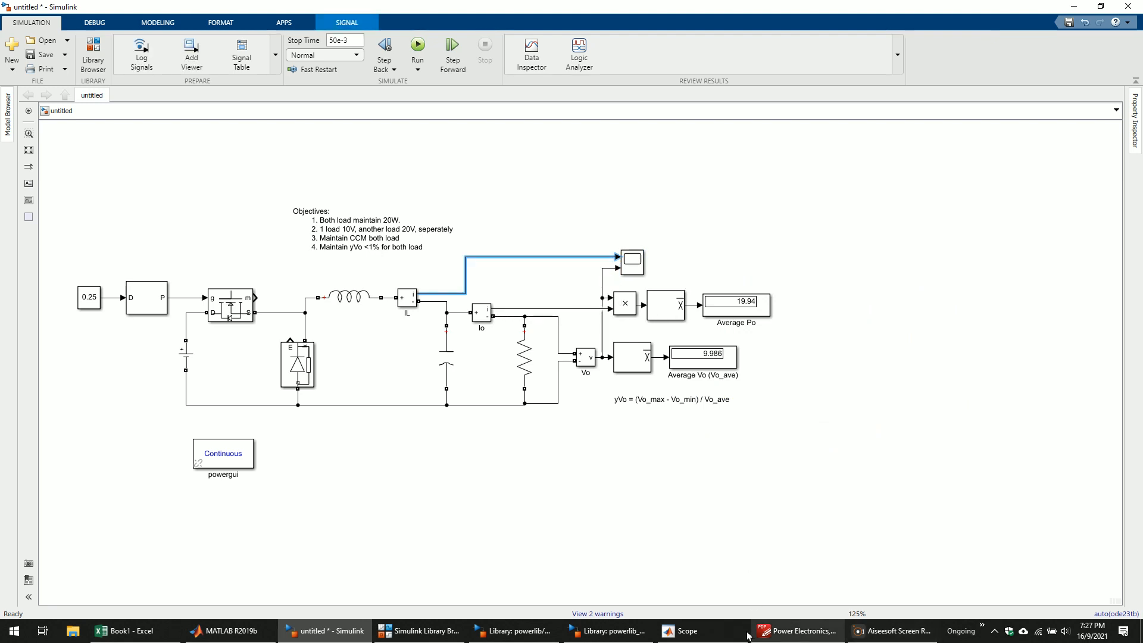
left_click(681, 631)
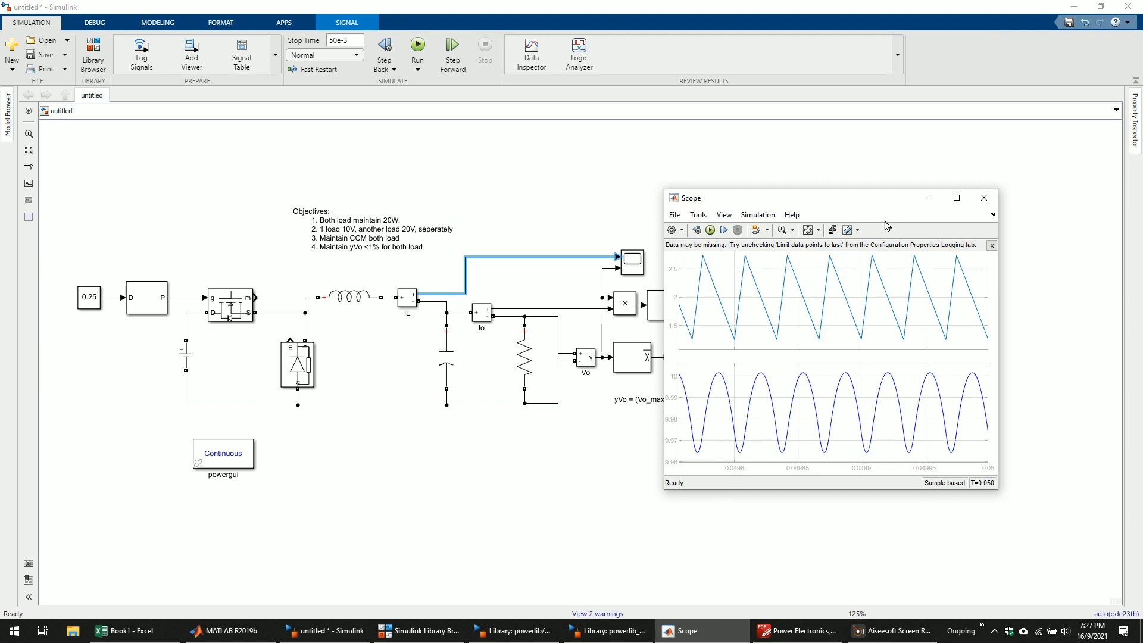
left_click(846, 232)
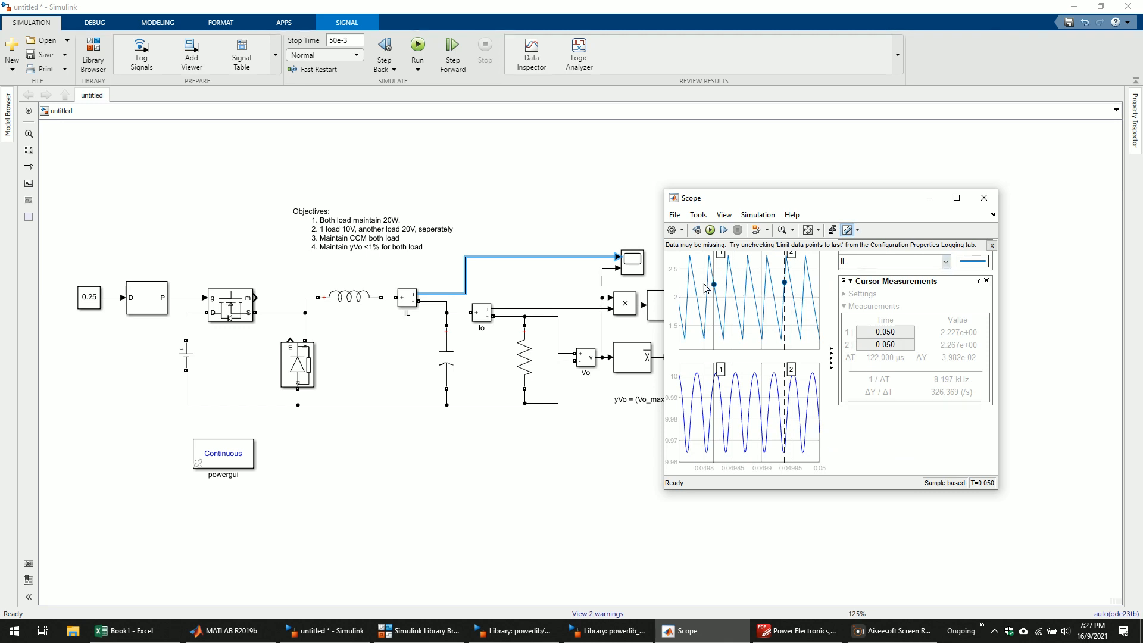
mouse_move(715, 267)
left_mouse_down()
mouse_move(734, 273)
mouse_move(722, 282)
left_mouse_up()
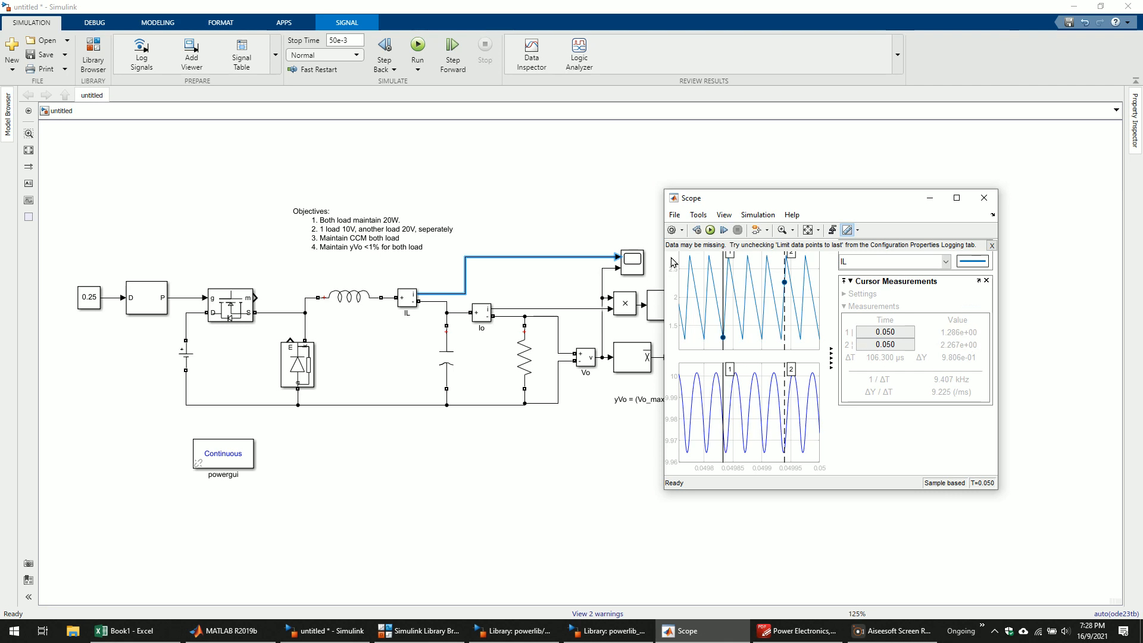
- Set the colour of the Scope's axes labels and grid to black and apply the style
right_click(701, 288)
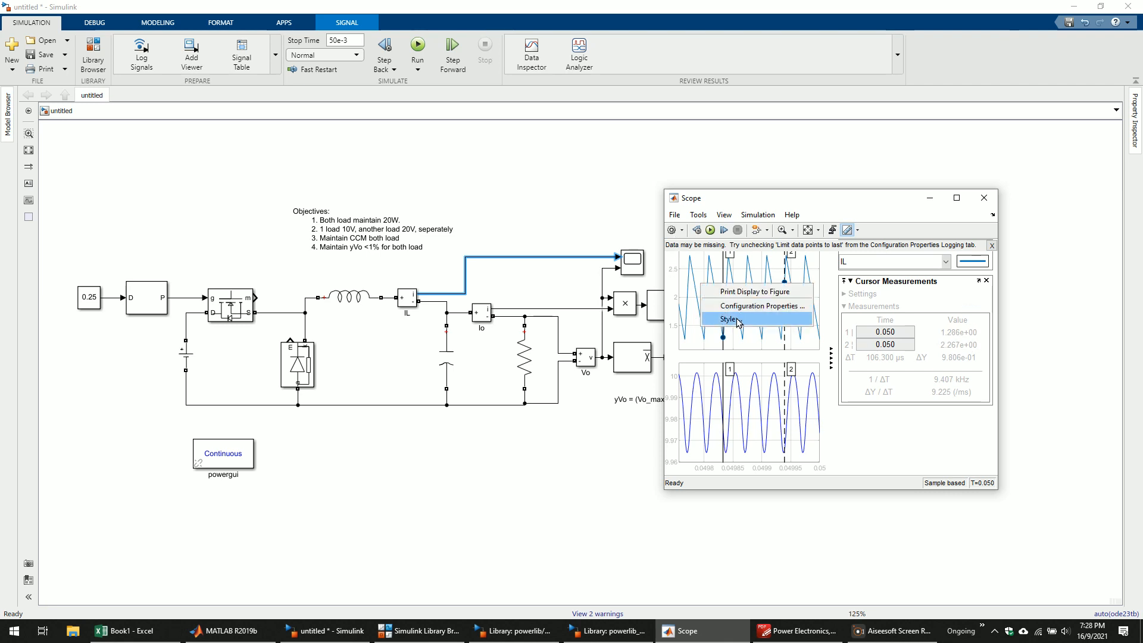
left_click(716, 319)
left_click(572, 260)
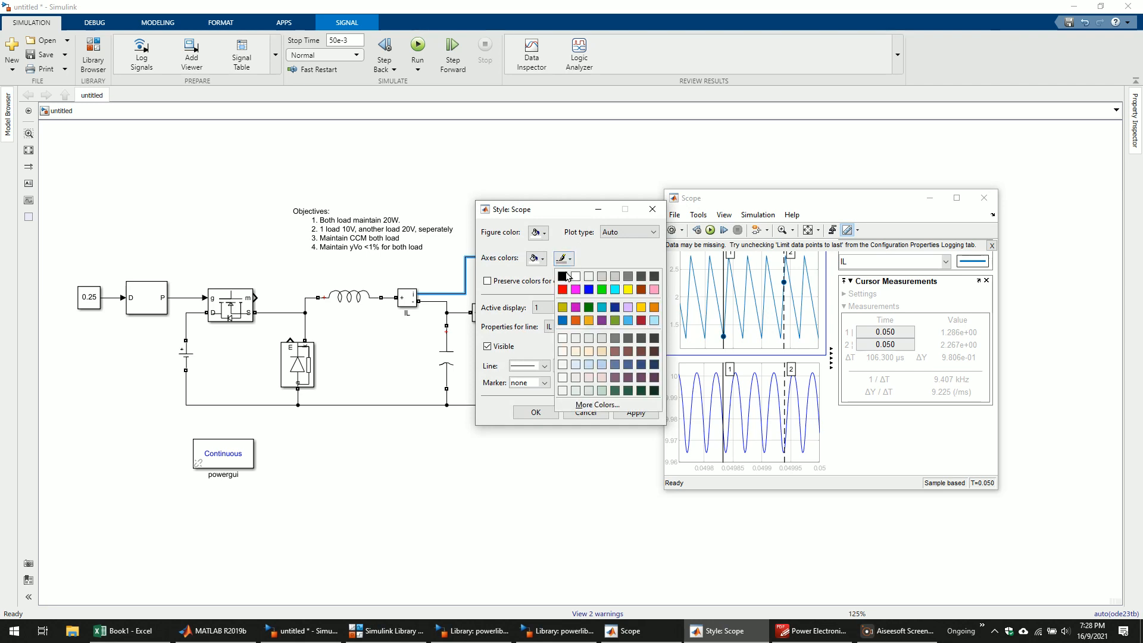
left_click(562, 275)
left_click(636, 413)
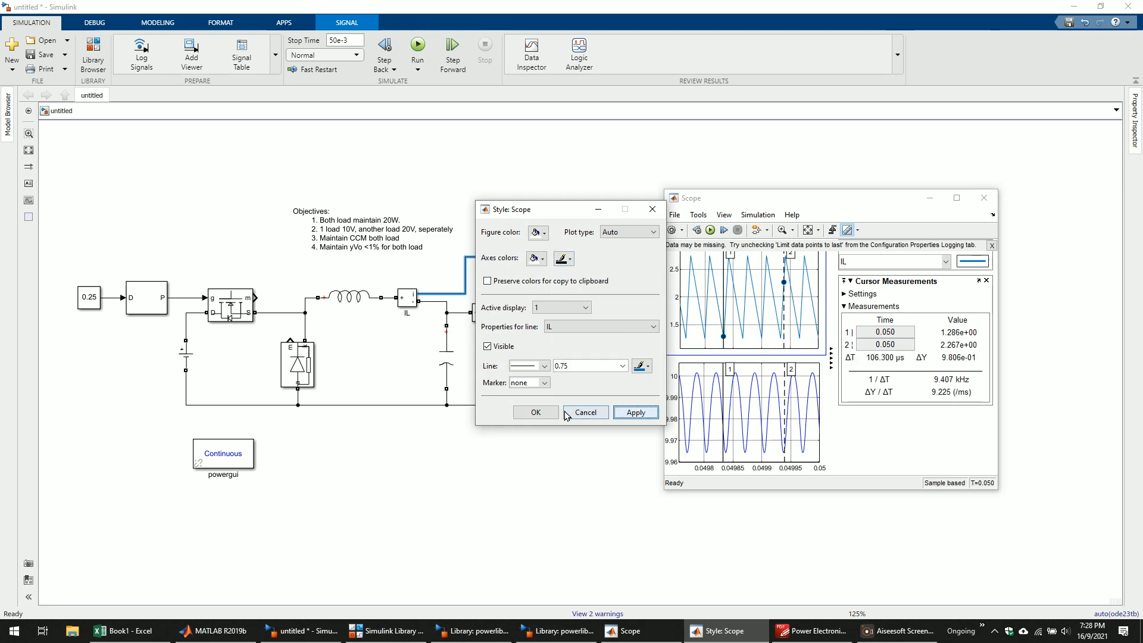
- Confirm the Scope's style settings and dismiss the missing-data warning above the waveforms
left_click(535, 412)
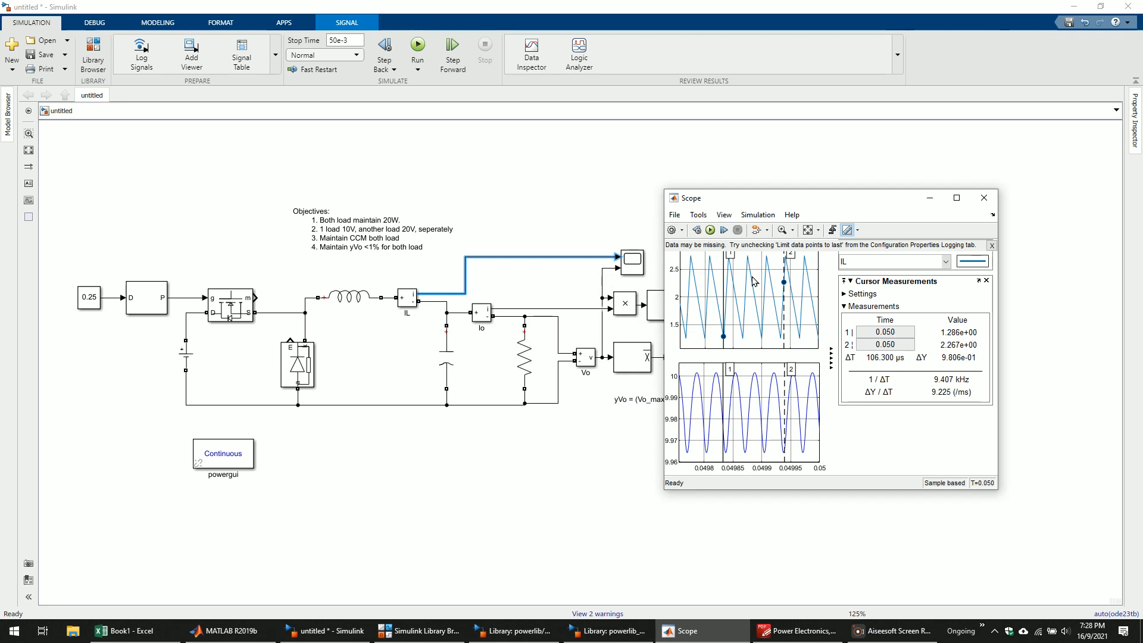
left_click(991, 245)
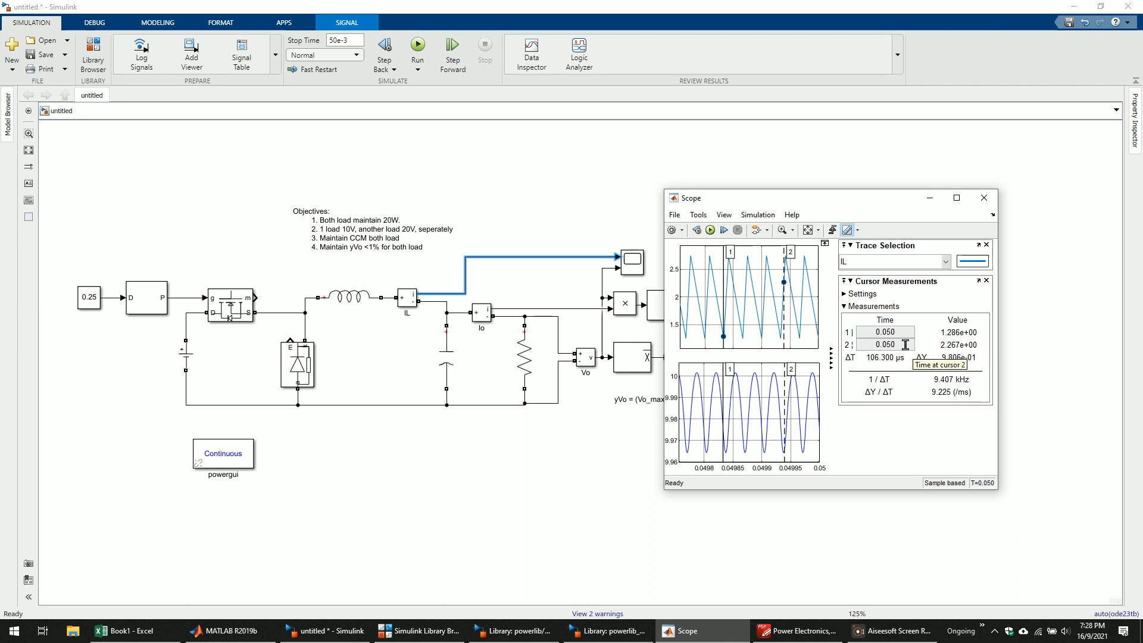
left_click(442, 240)
- Switch the cursor measurements to the Vo trace, placing cursor 1 on a peak and cursor 2 on the adjacent trough
left_click(945, 261)
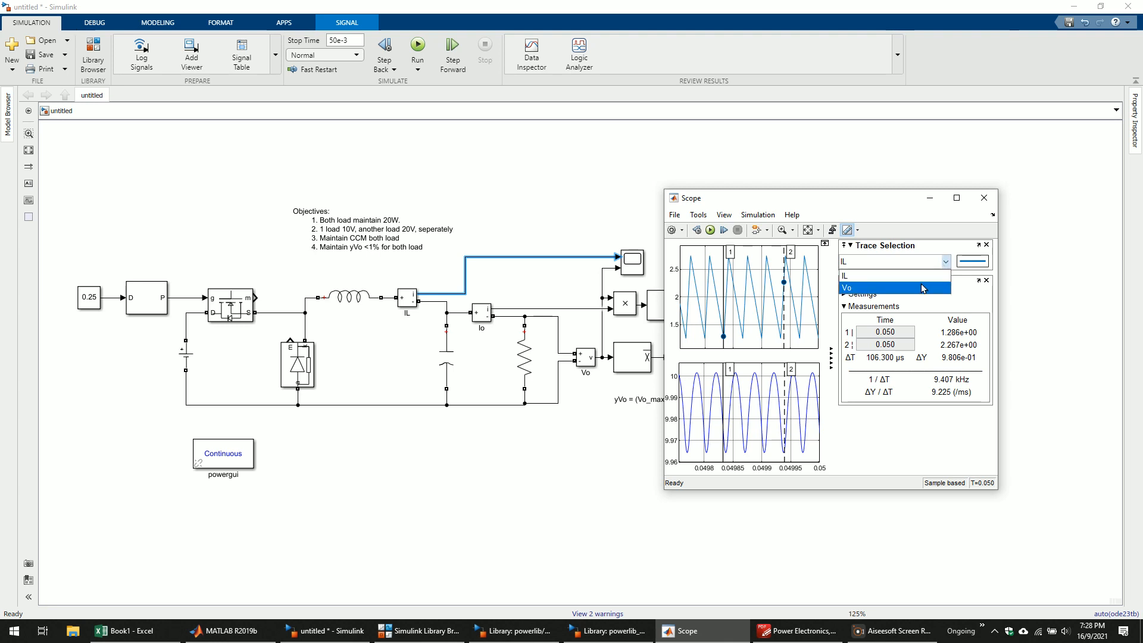
left_click(922, 289)
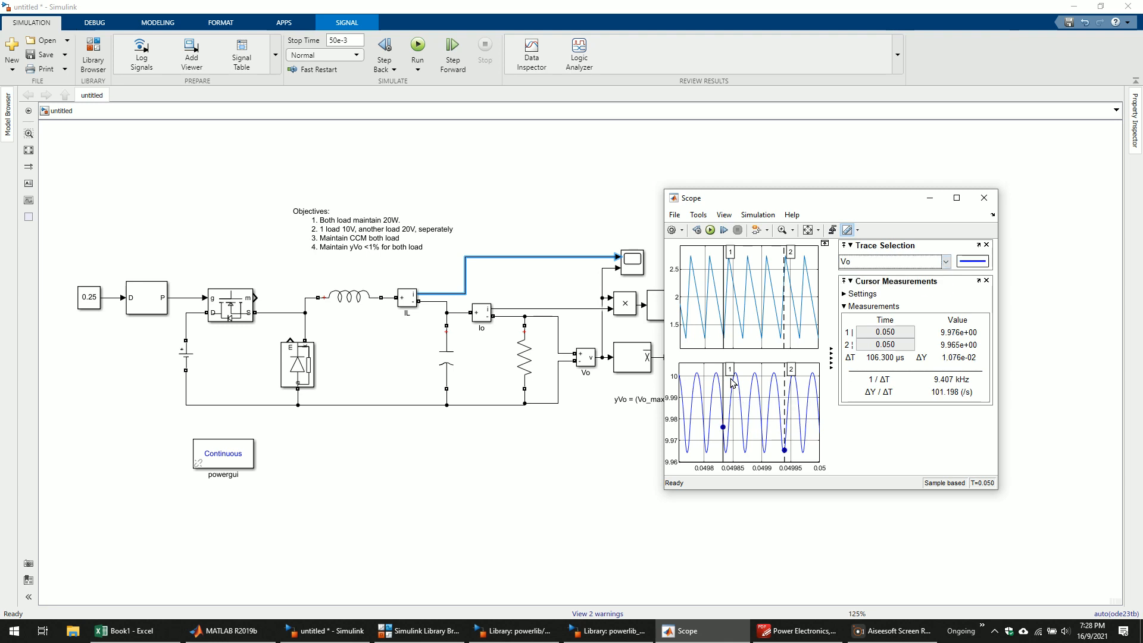
left_click_drag(730, 369, 716, 369)
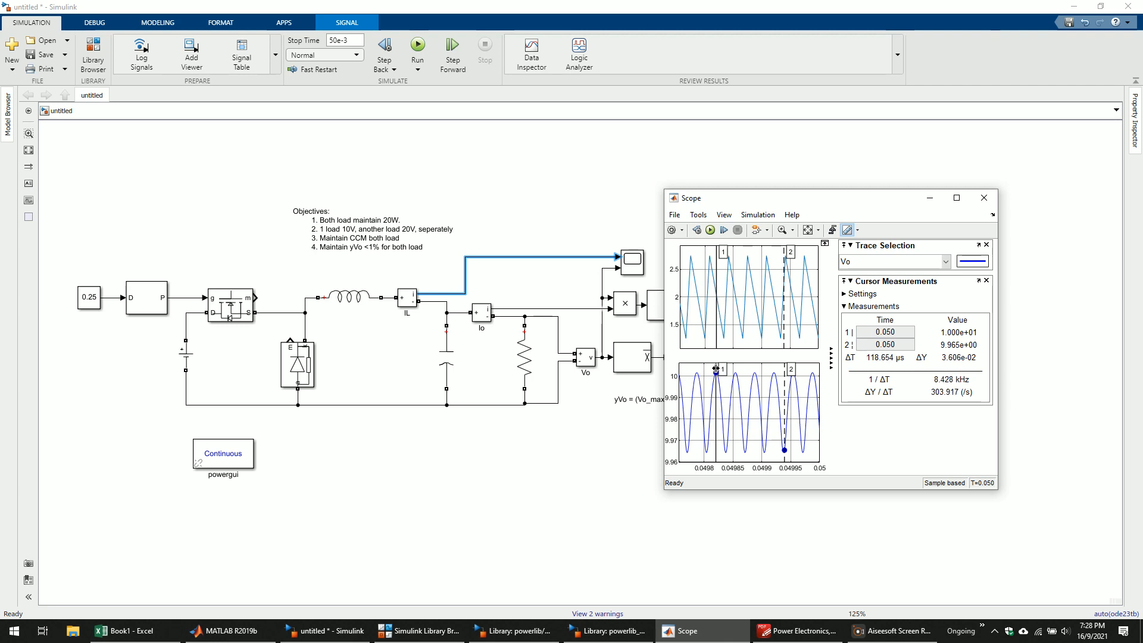
left_click_drag(784, 375, 726, 388)
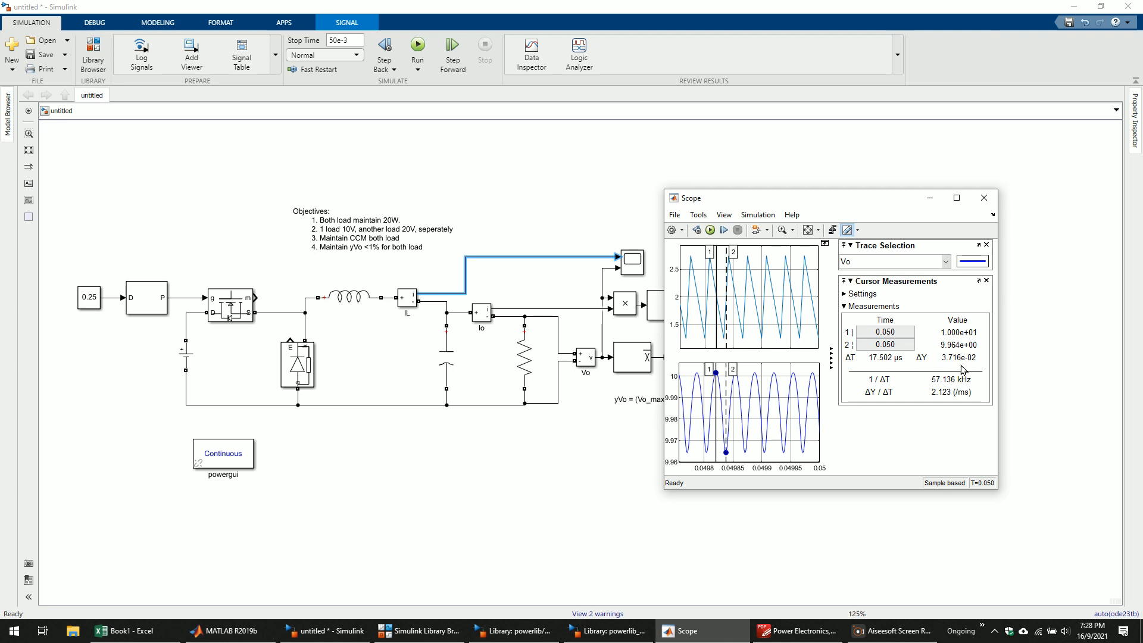
- Move the Scope window clear of the yVo formula and duplicate that annotation directly below the original
left_click_drag(902, 202, 450, 215)
left_click(670, 407)
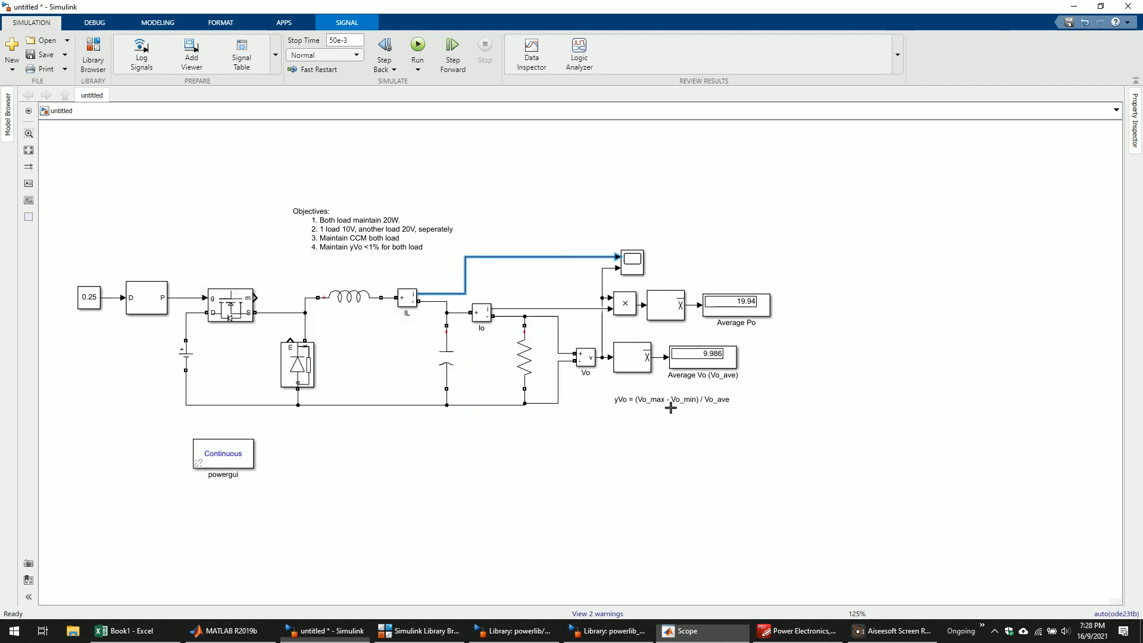
left_click(683, 404)
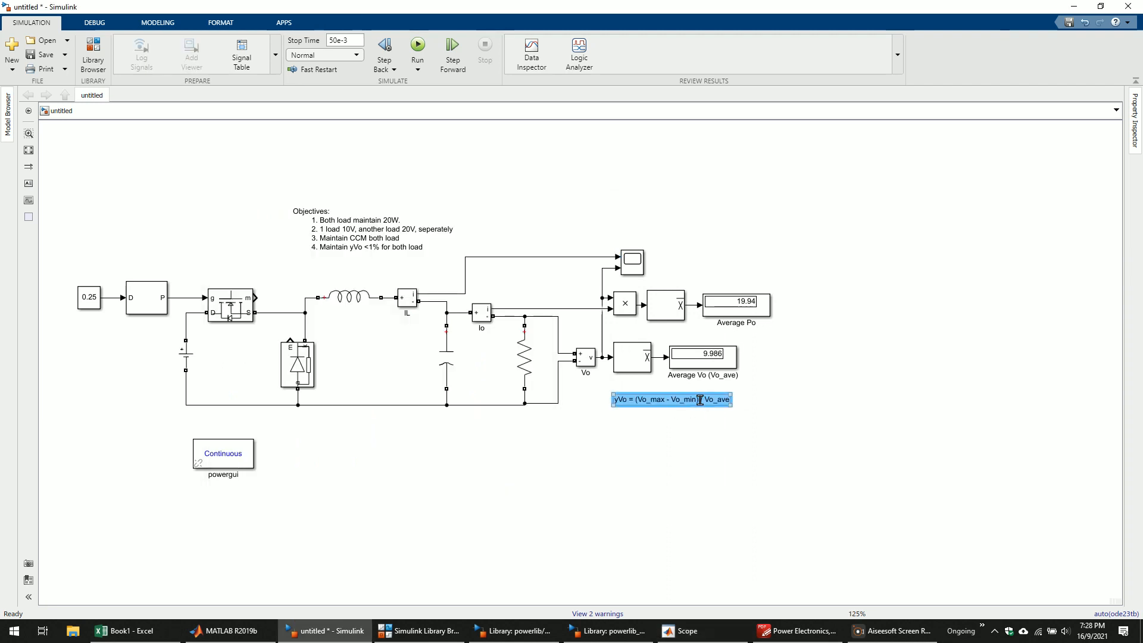
left_click(880, 418)
mouse_move(635, 400)
left_mouse_down()
mouse_move(635, 419)
mouse_move(700, 416)
left_mouse_up()
- Edit the copied formula to read yVo = 3.716e-2 / 9.986=, replacing the voltage difference and Vo_ave with numbers
double_click(647, 419)
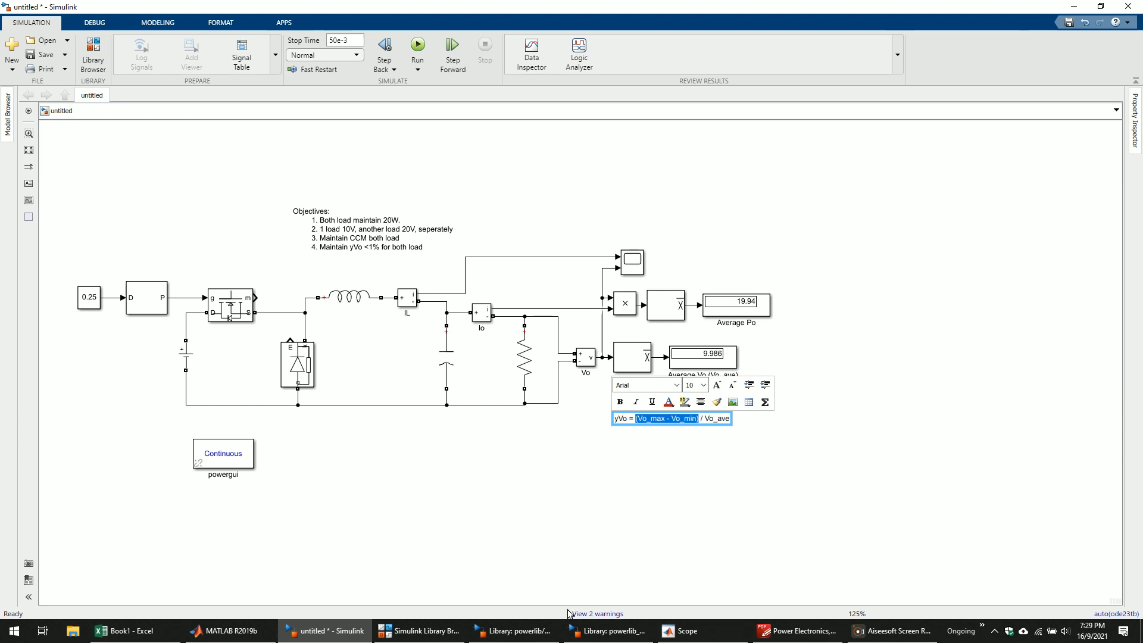
left_click(683, 639)
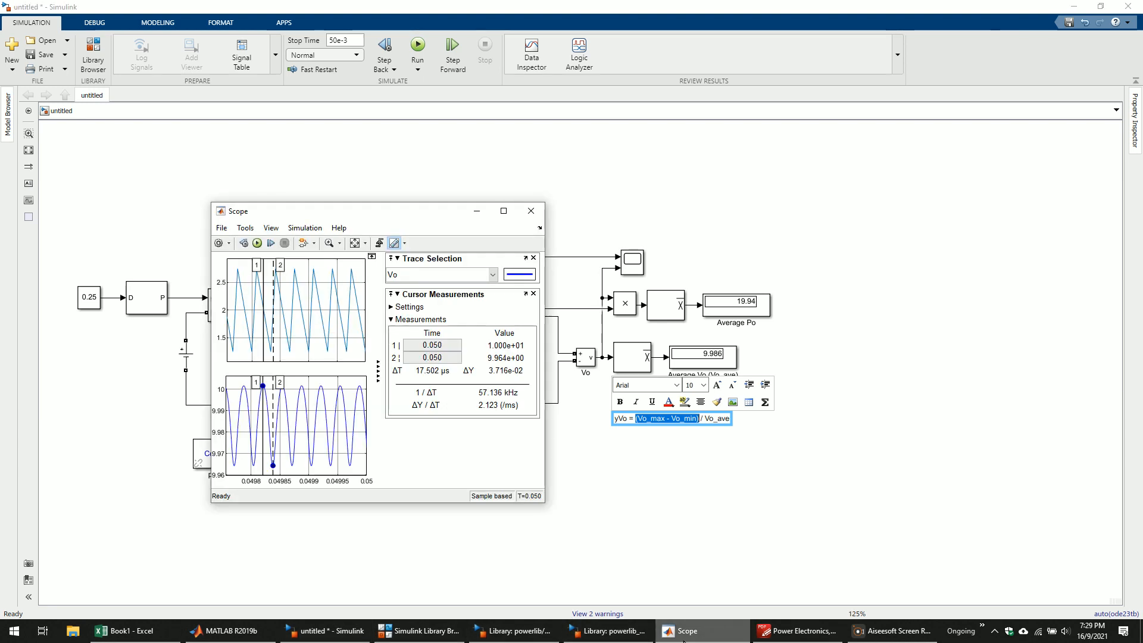
left_click(685, 640)
type("37")
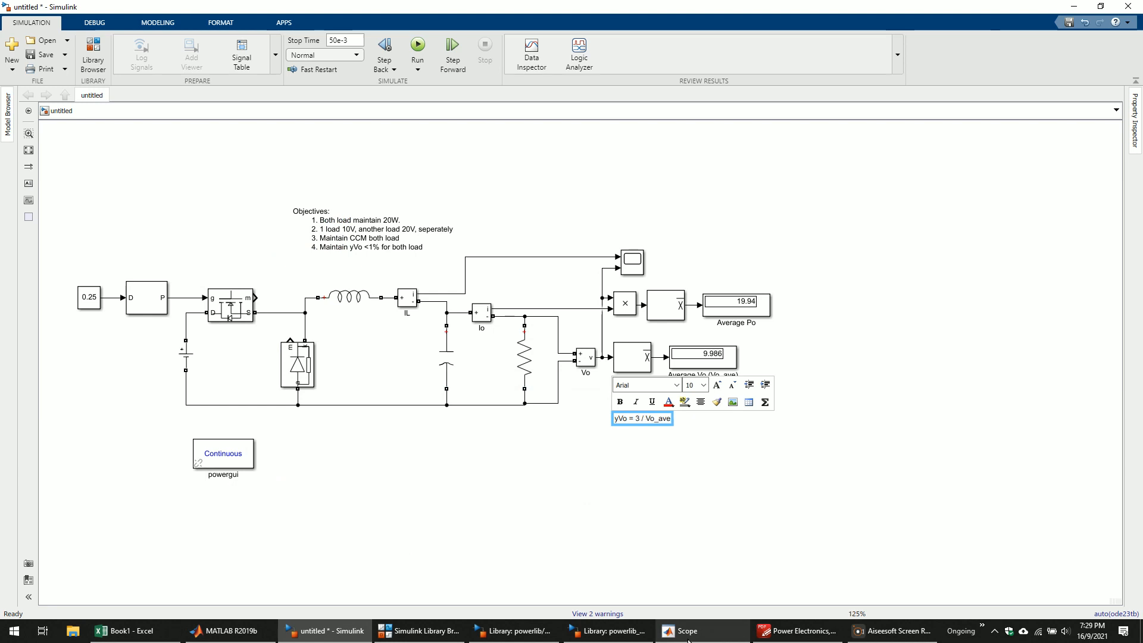
key("BackSpace")
type(".716e-2")
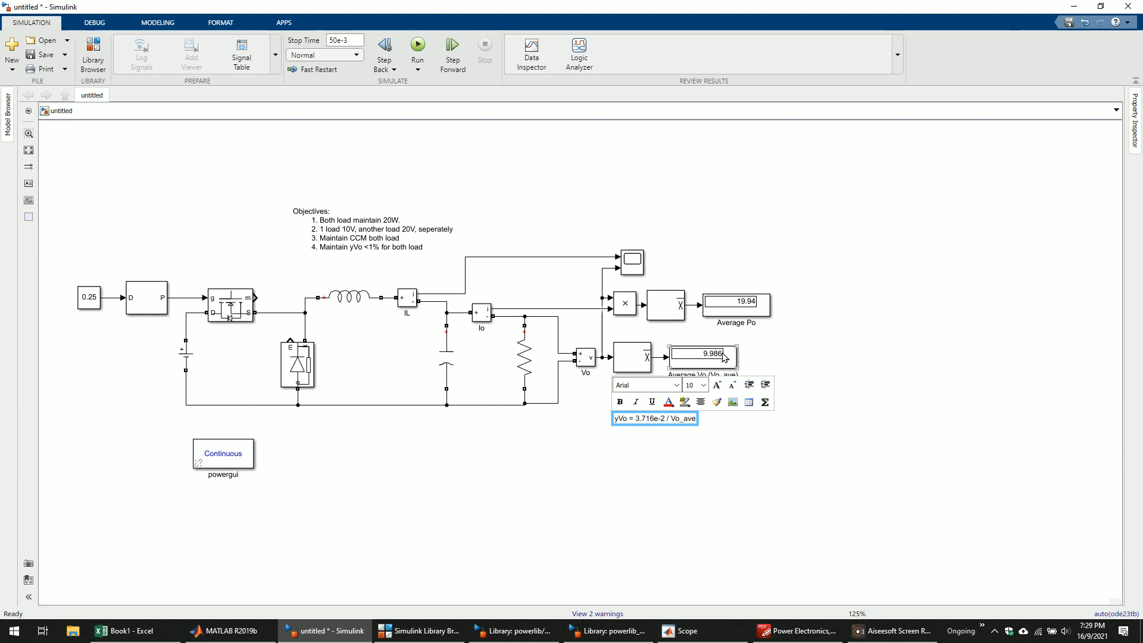
left_click_drag(671, 418, 702, 418)
type("9.986=")
left_click(763, 423)
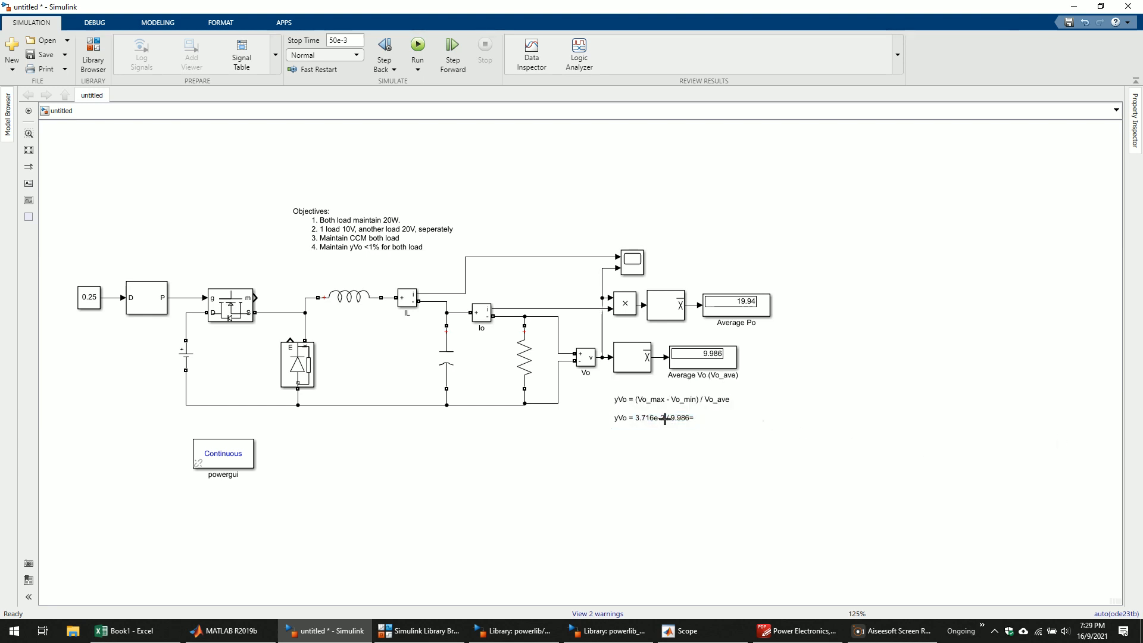
- Compare the objectives list with the Scope waveforms and the Average Po display
left_click(373, 250)
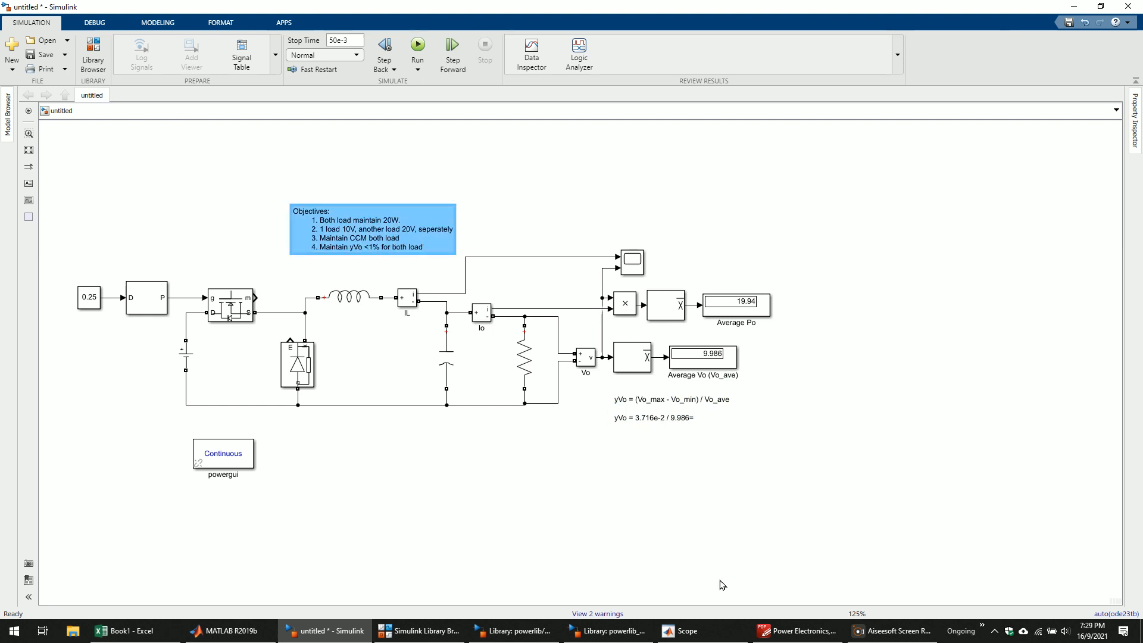
left_click(681, 630)
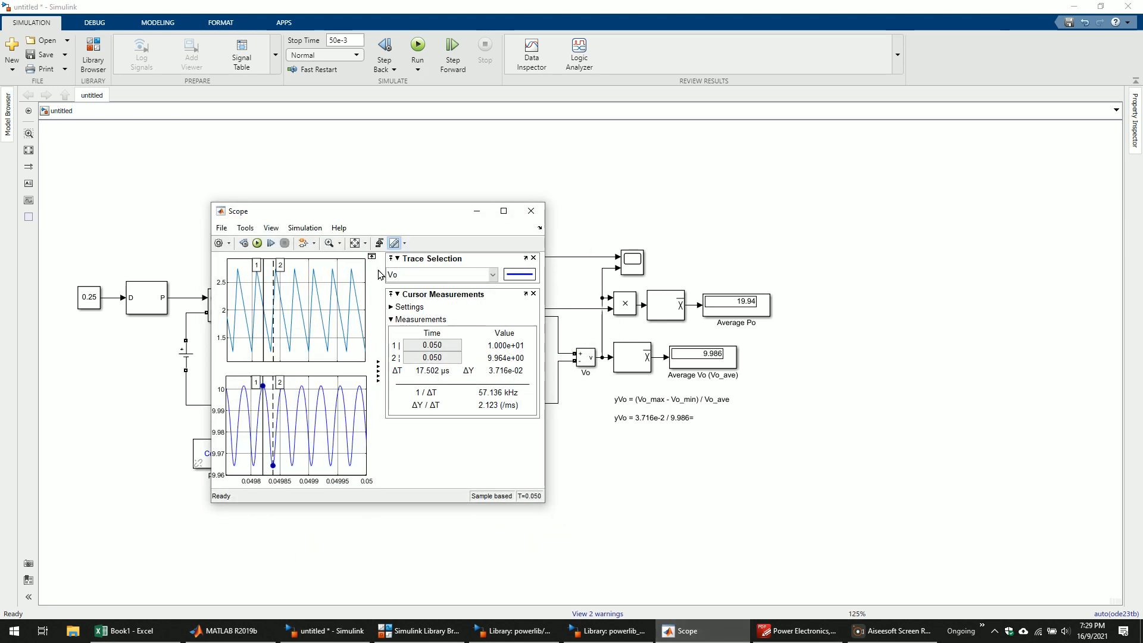
left_click_drag(377, 215, 817, 215)
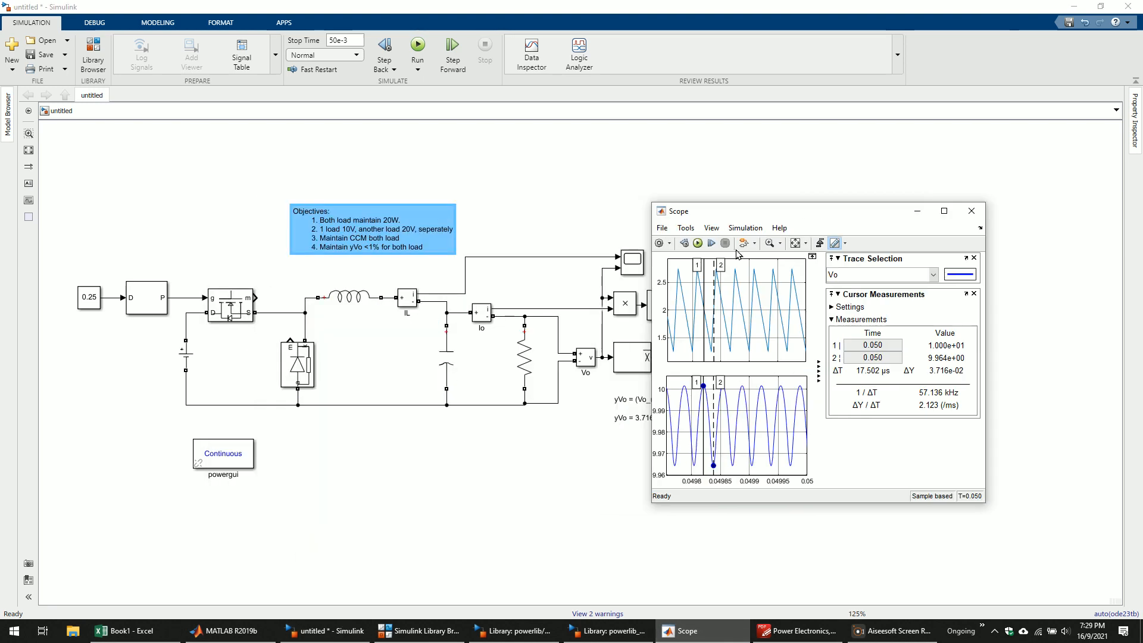
left_click(916, 211)
left_click(348, 219)
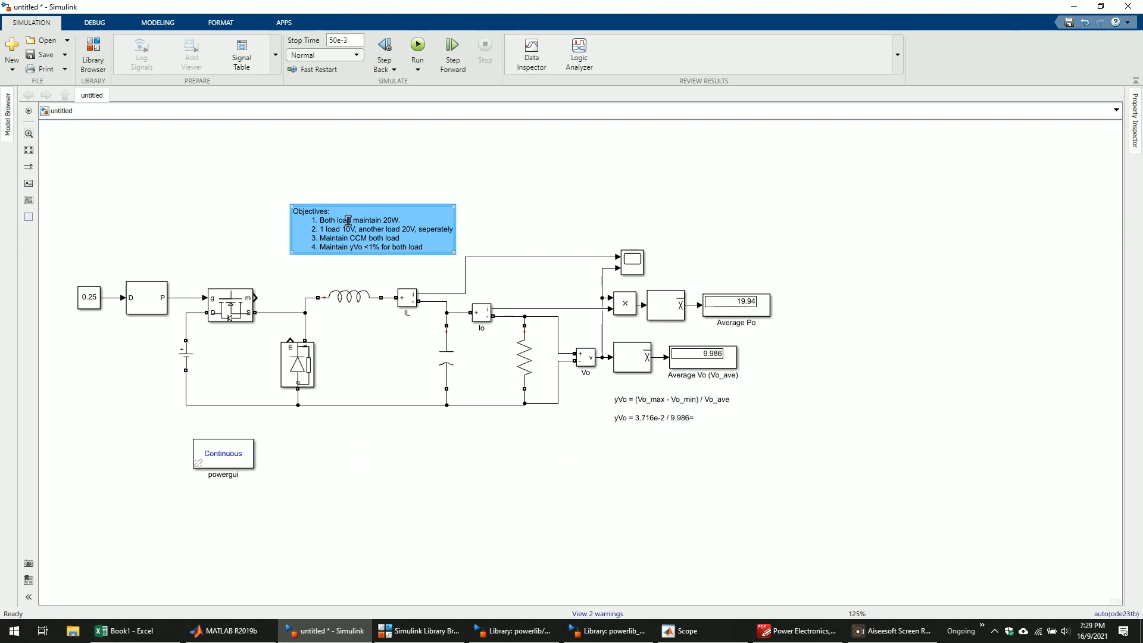
left_click(751, 317)
left_click(749, 310)
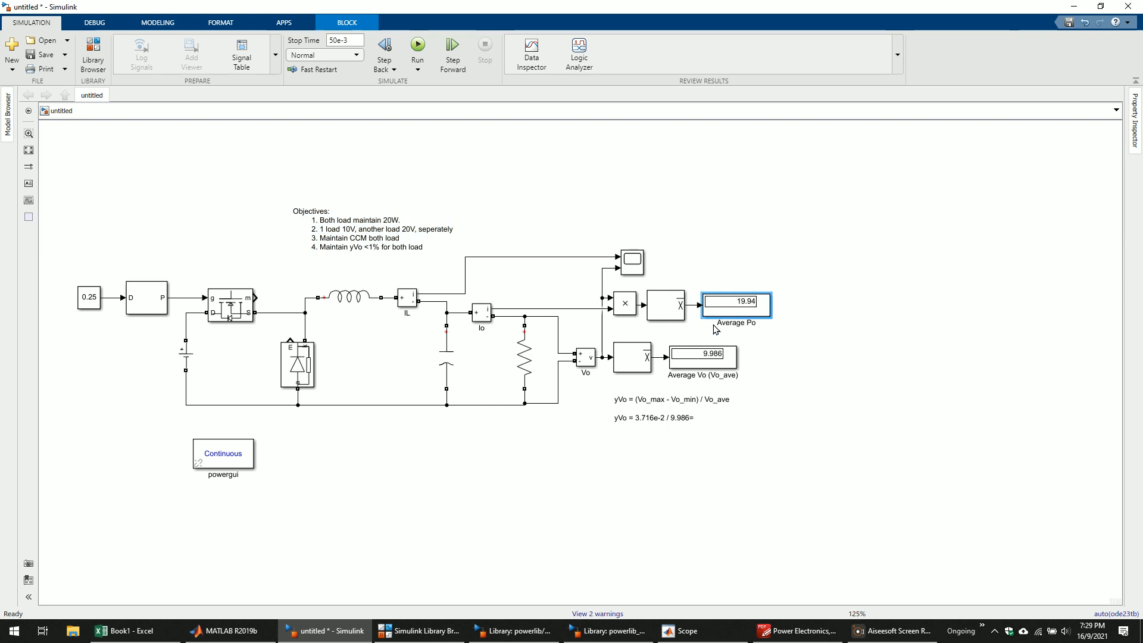
- Inspect the Mosfet block's parameters and check the Average Vo display against the voltage and ripple objectives
double_click(239, 304)
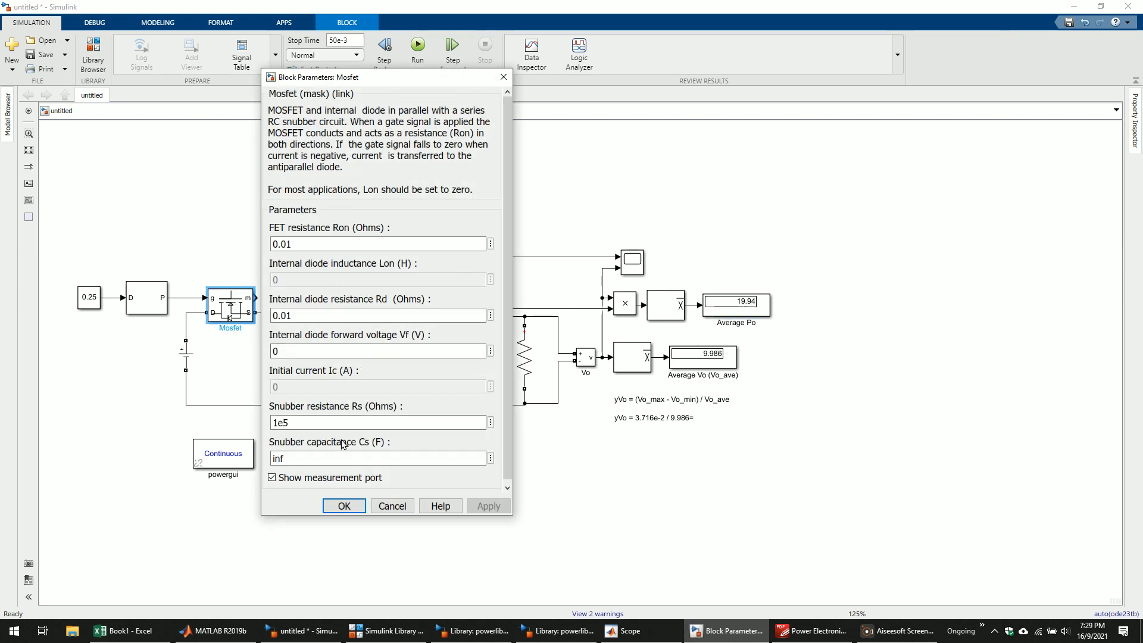
left_click(344, 506)
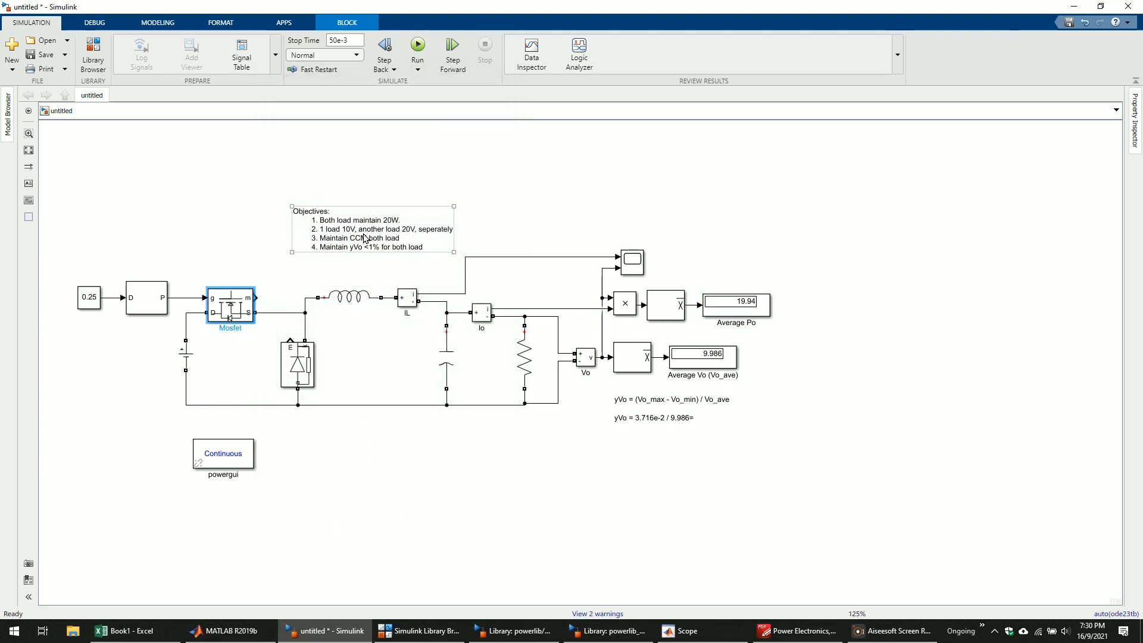
left_click(719, 356)
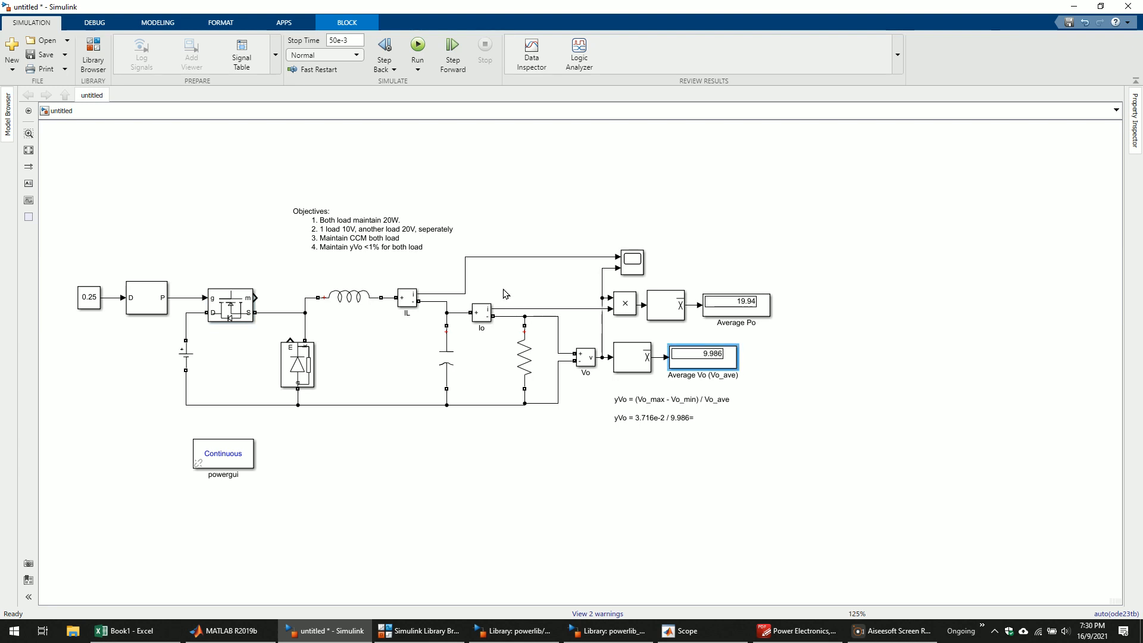
left_click(451, 254)
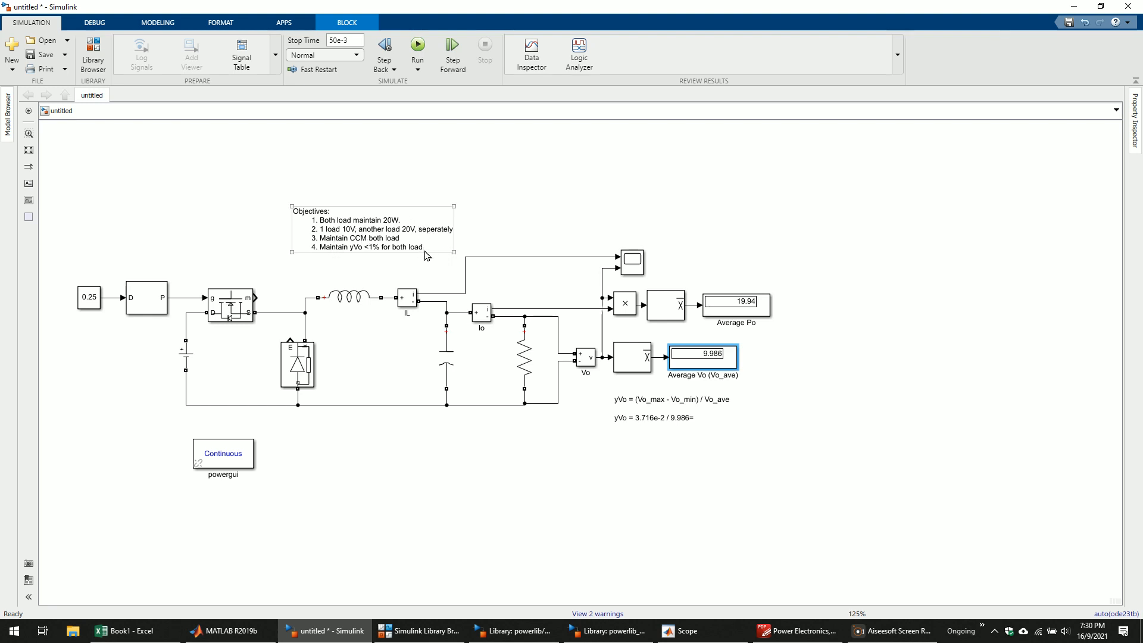
left_click(746, 455)
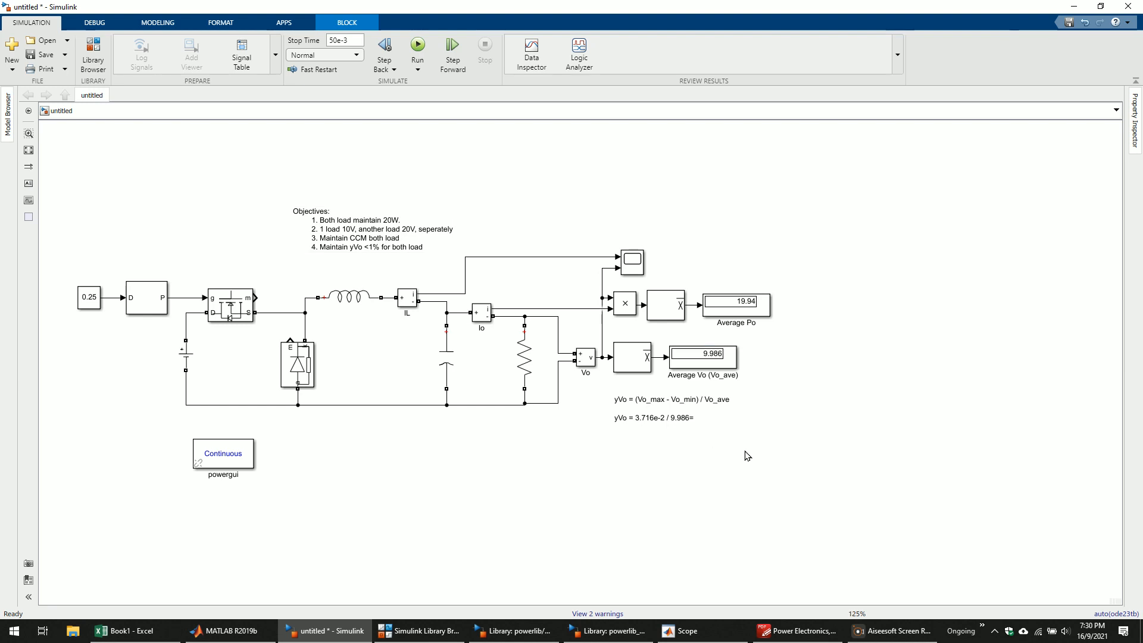
- Bring the Scope forward and check the cursor measurements by switching the trace to IL and back to Vo
left_click(677, 632)
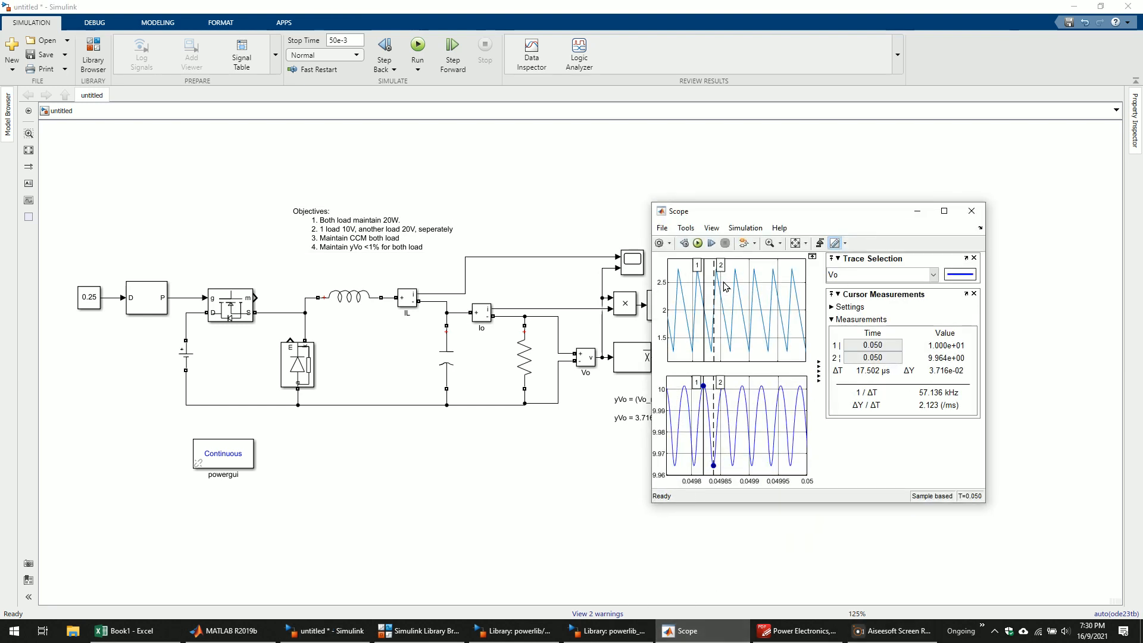
left_click(898, 275)
left_click(862, 296)
left_click(874, 276)
left_click(856, 302)
right_click(787, 263)
left_click(813, 295)
left_click(562, 259)
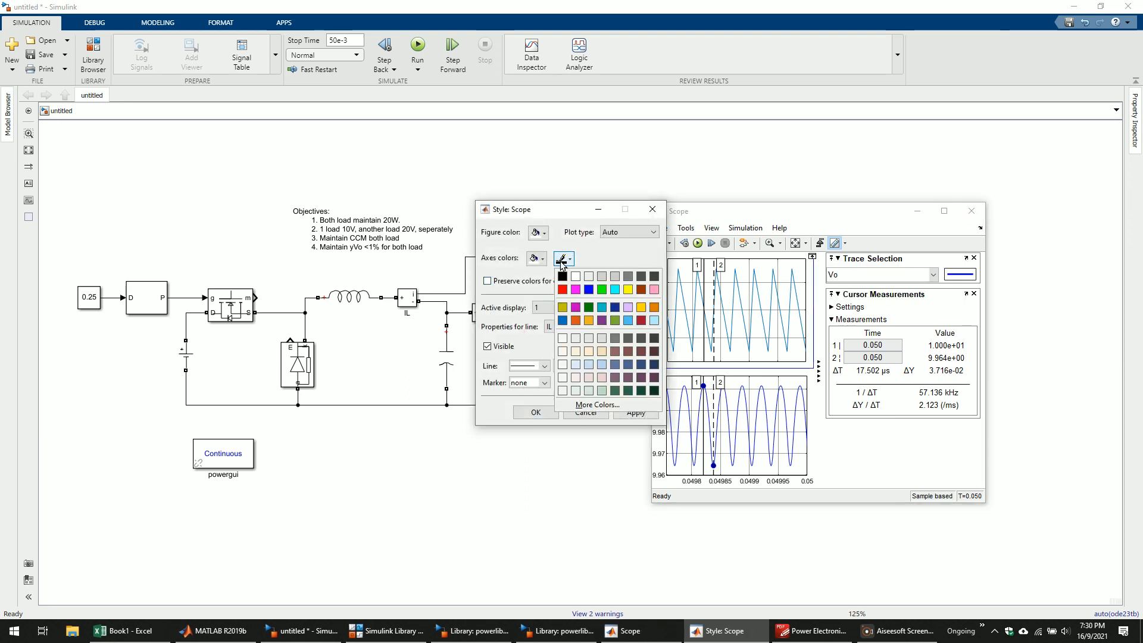
left_click(562, 259)
left_click(536, 412)
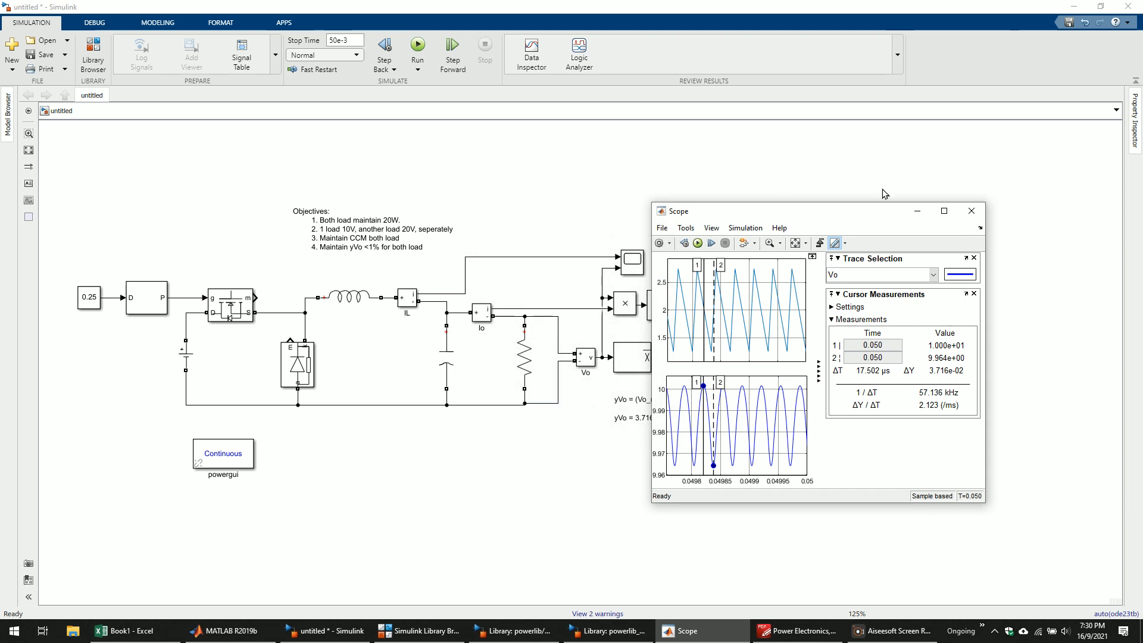
left_click(944, 210)
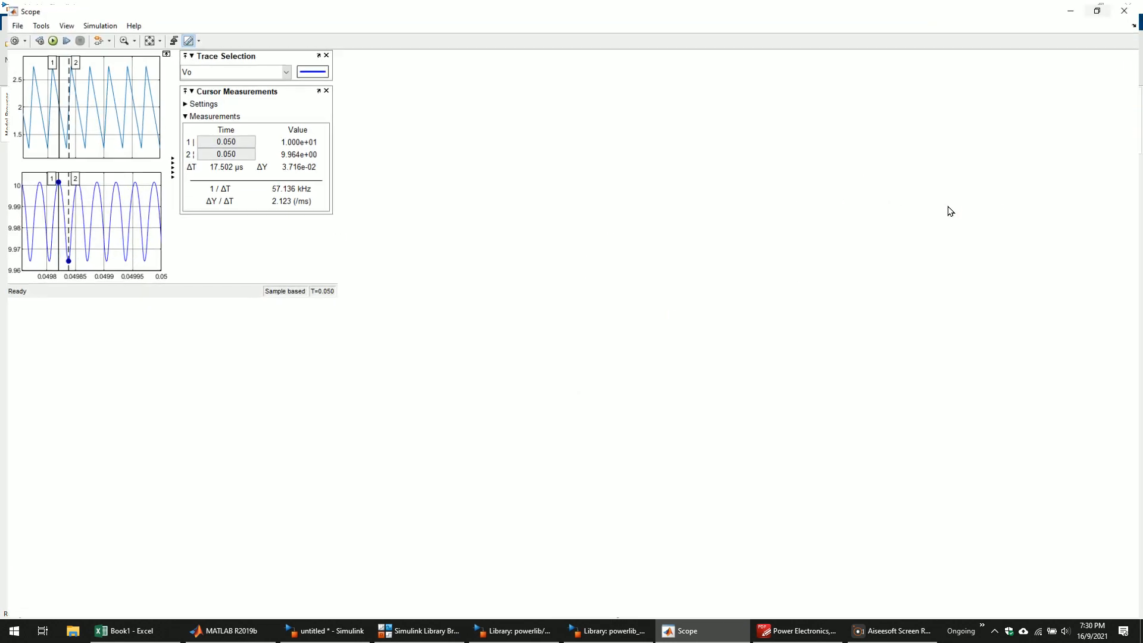
double_click(930, 6)
left_click_drag(920, 128, 865, 189)
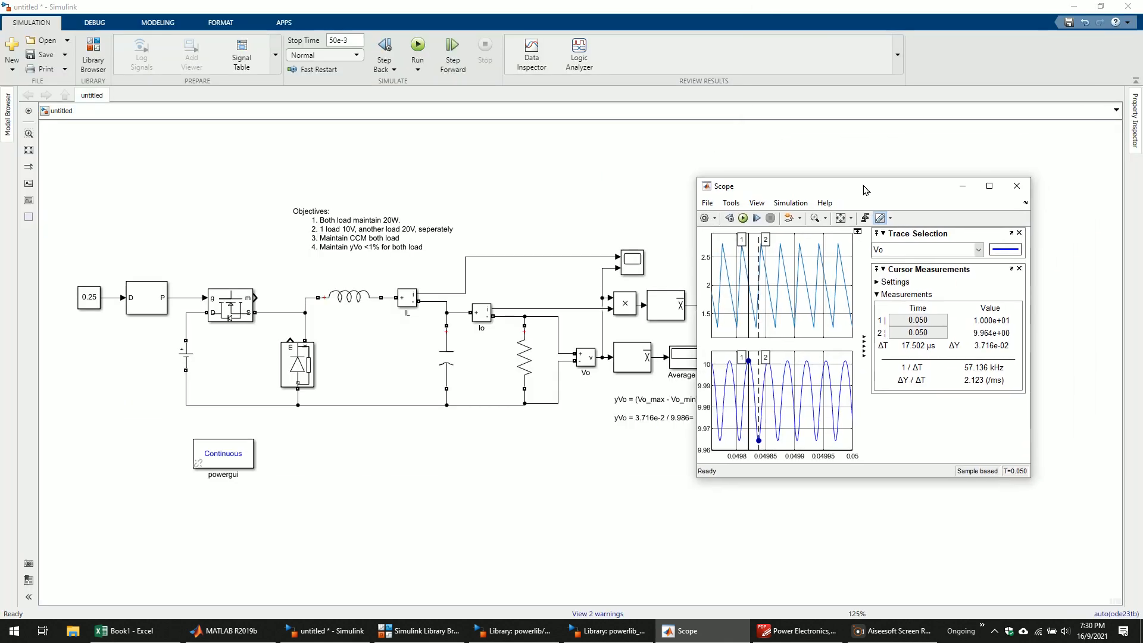
left_click(448, 381)
left_click(432, 442)
left_click_drag(286, 203, 385, 255)
- Switch to the Book1 workbook in Excel and review the Ro, D, L and C values for both output voltages
left_click(127, 629)
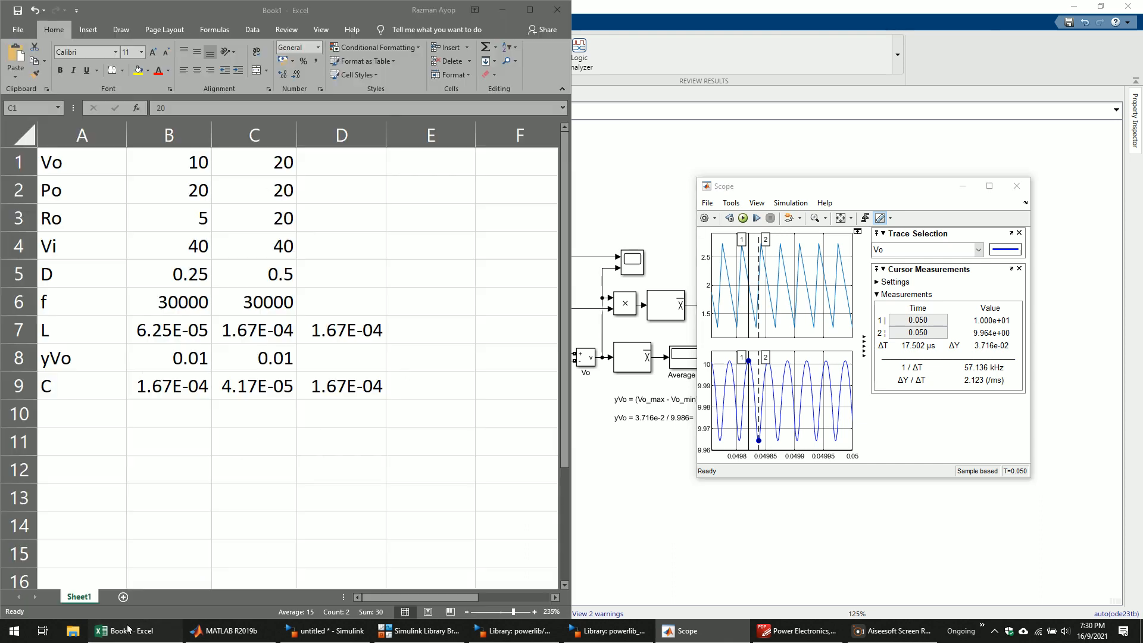
left_click(250, 226)
left_click(244, 273)
left_click_drag(163, 341, 331, 337)
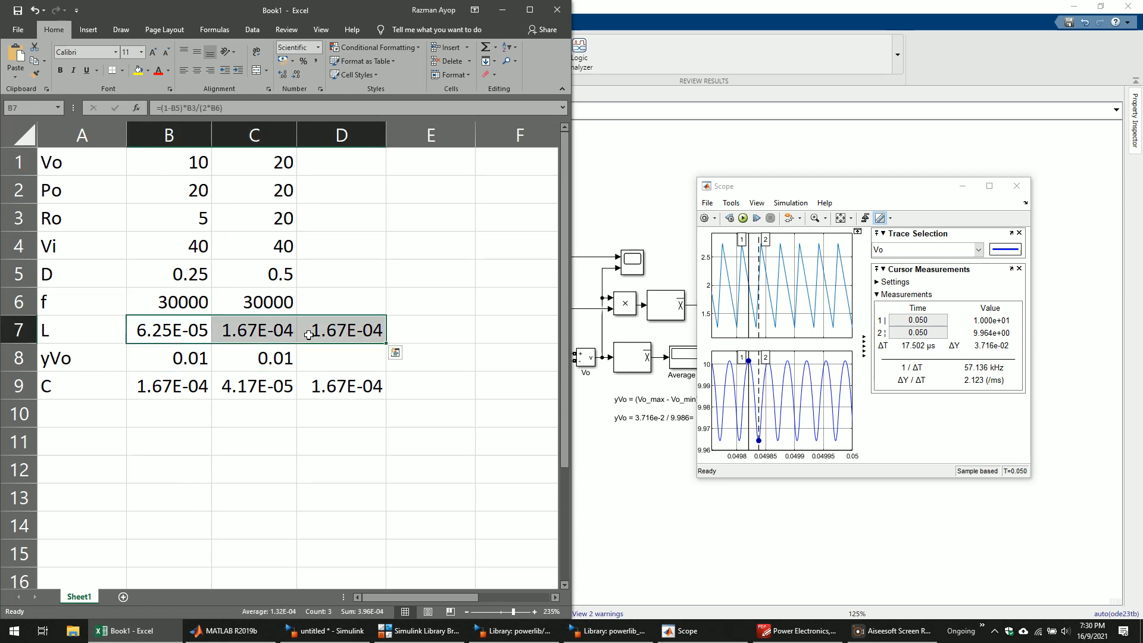
left_click(332, 335)
left_click(335, 386)
left_click(354, 324)
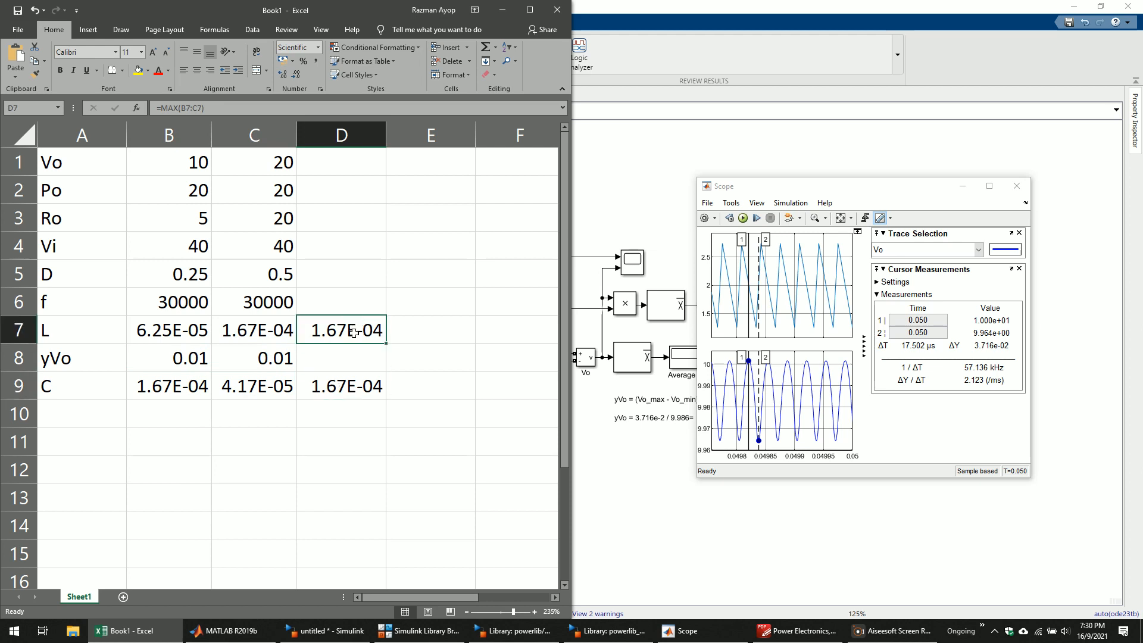
left_click(355, 393)
left_click_drag(472, 303, 478, 302)
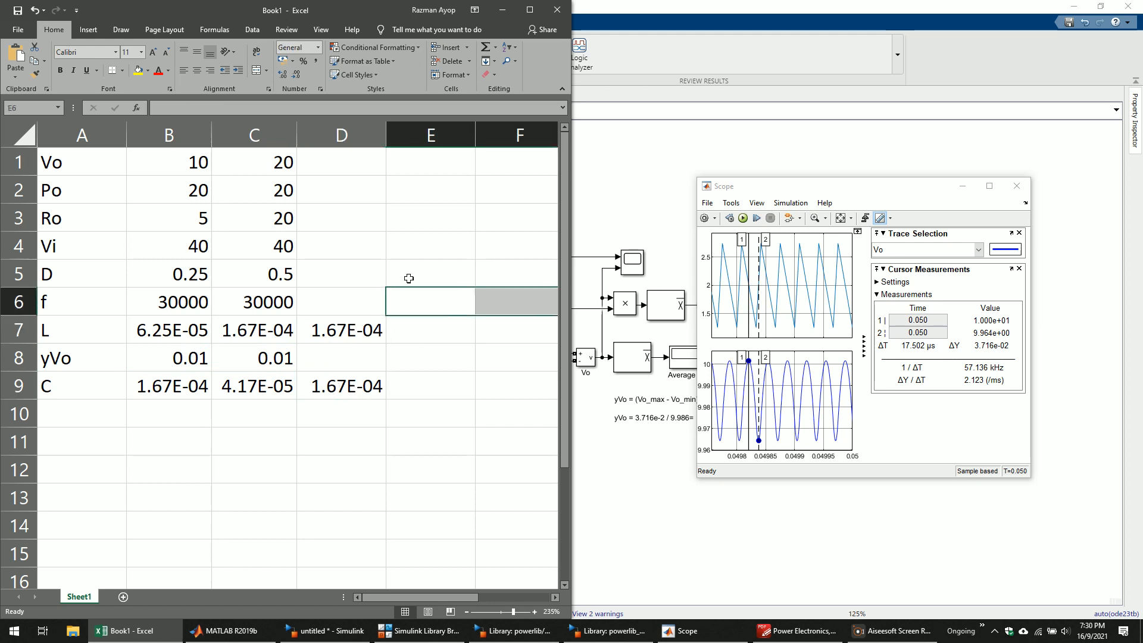
left_click(197, 225)
left_click(203, 270)
left_click(247, 223)
left_click(251, 282)
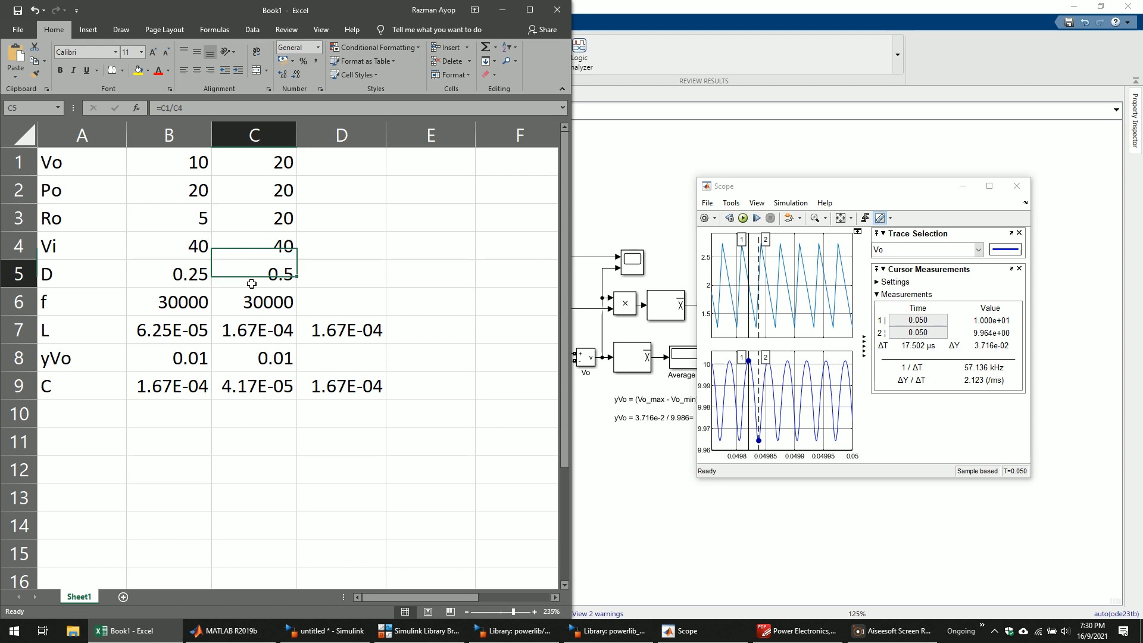
- Return to the Simulink model and set the duty-cycle Constant block's value to 0.5
left_click(597, 64)
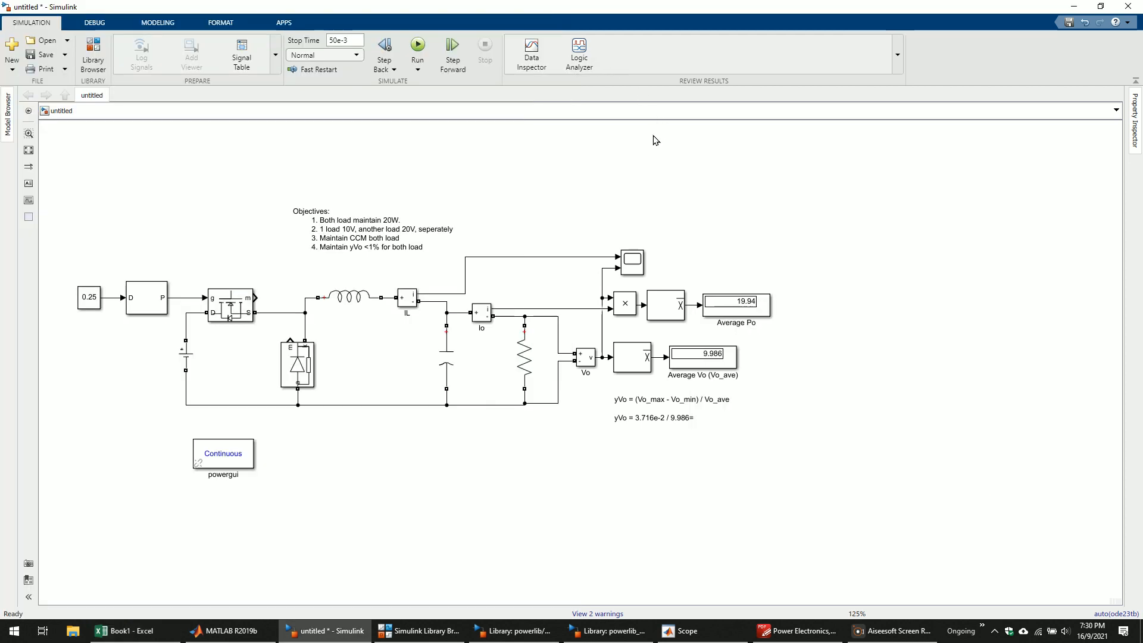
double_click(96, 296)
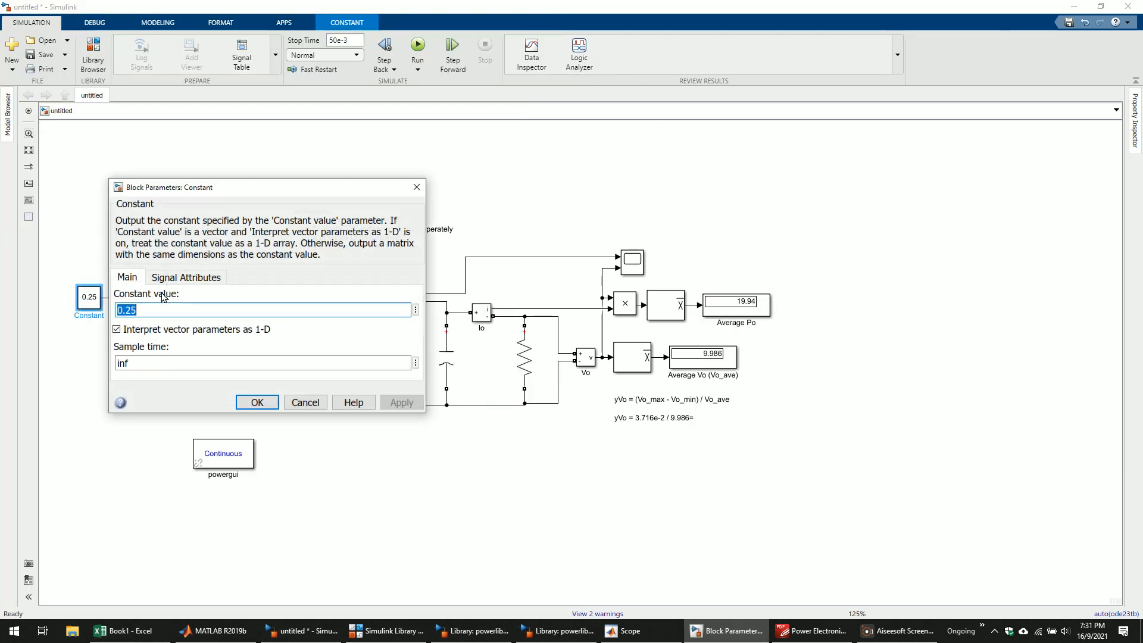
type("0.5")
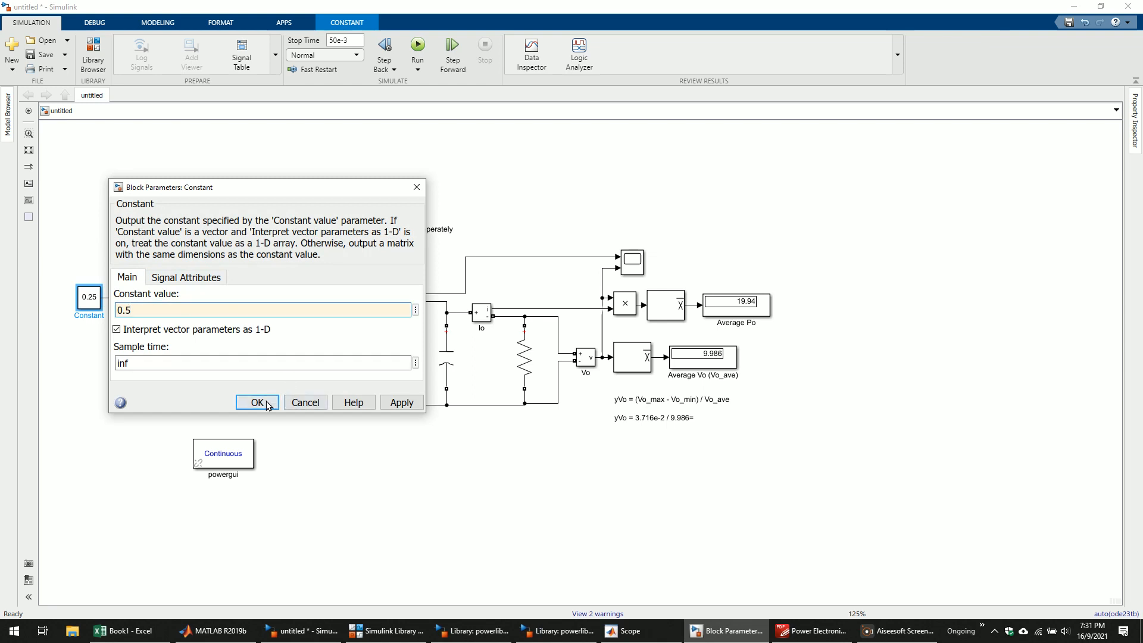
left_click(256, 402)
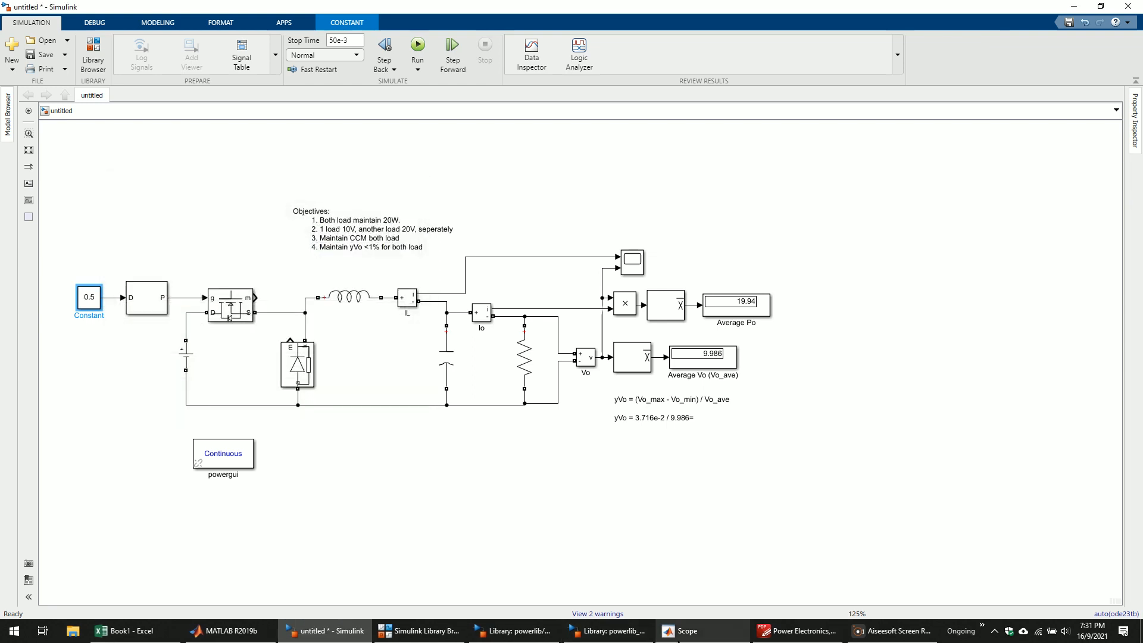
- Check the Ro value for the 20 V load in the Book1 workbook and set the load resistor's resistance to 20 ohms
left_click(126, 630)
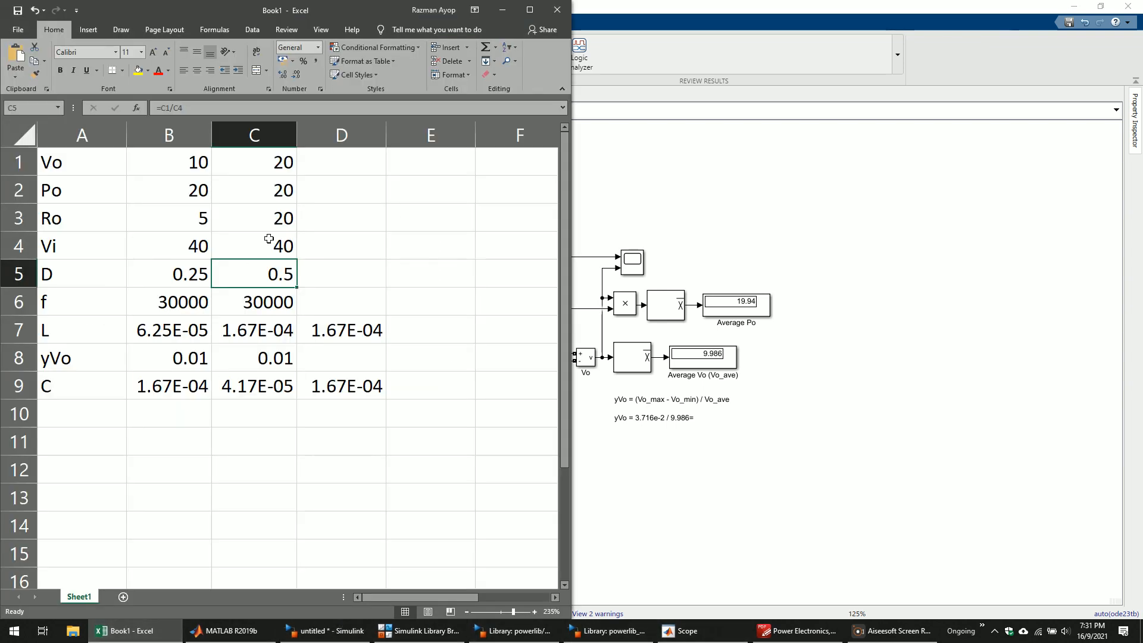
left_click(269, 217)
left_click(864, 332)
left_click(529, 364)
double_click(529, 364)
double_click(614, 379)
type("20")
left_click(631, 435)
- Save the model and run the simulation with the 20 V load settings
left_click(260, 199)
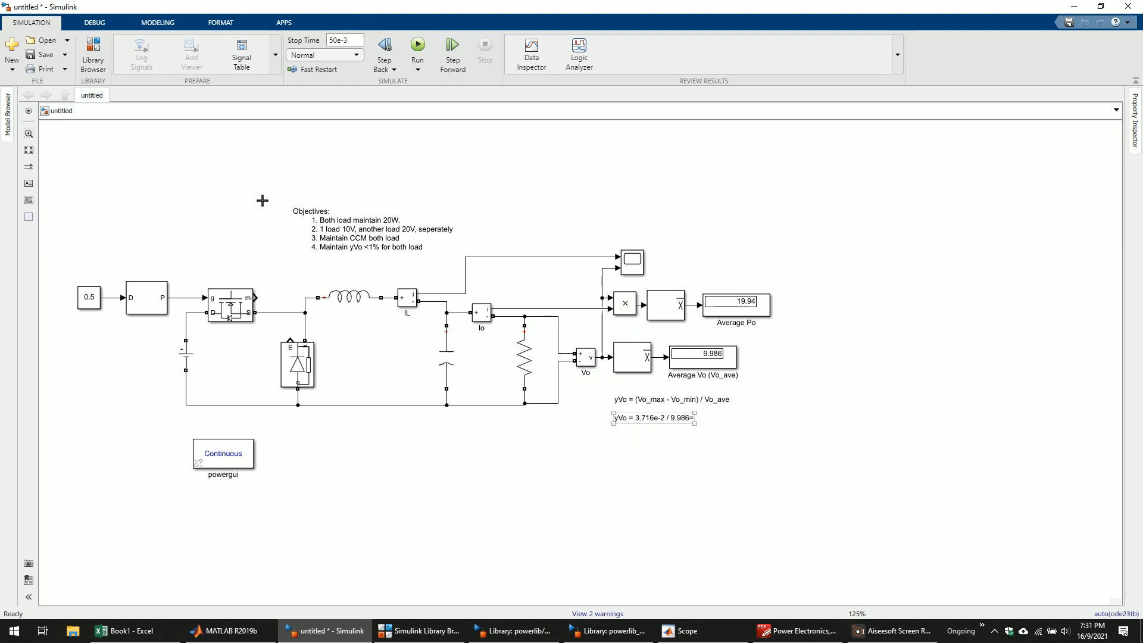
left_click(50, 56)
left_click(419, 48)
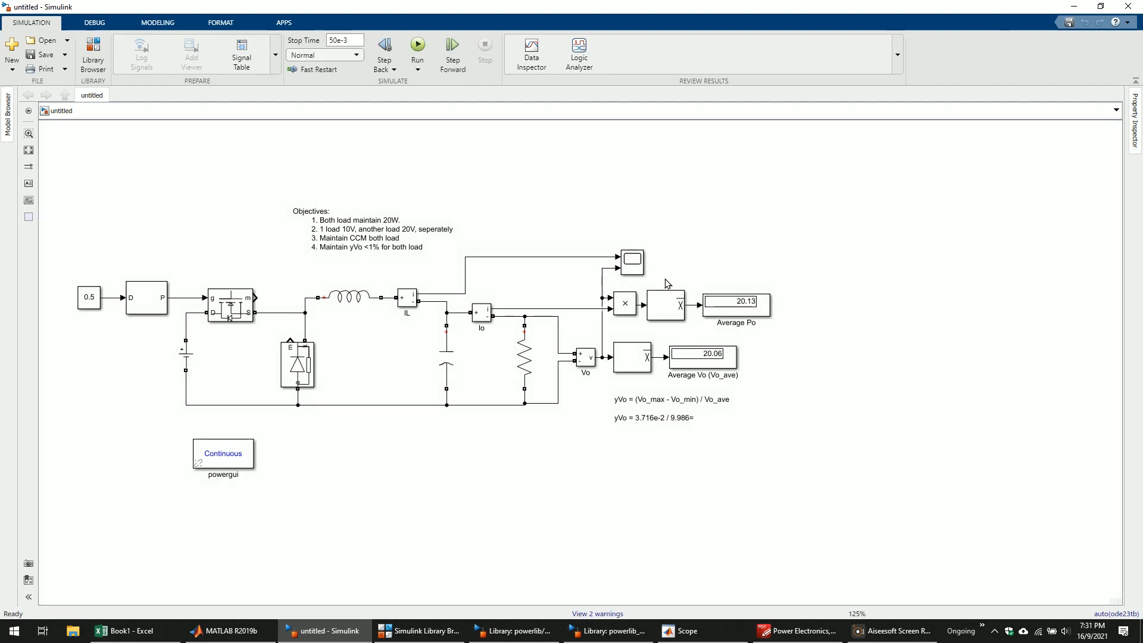
- Check the Average Po and Average Vo displays against the power and voltage objectives
left_click(426, 240)
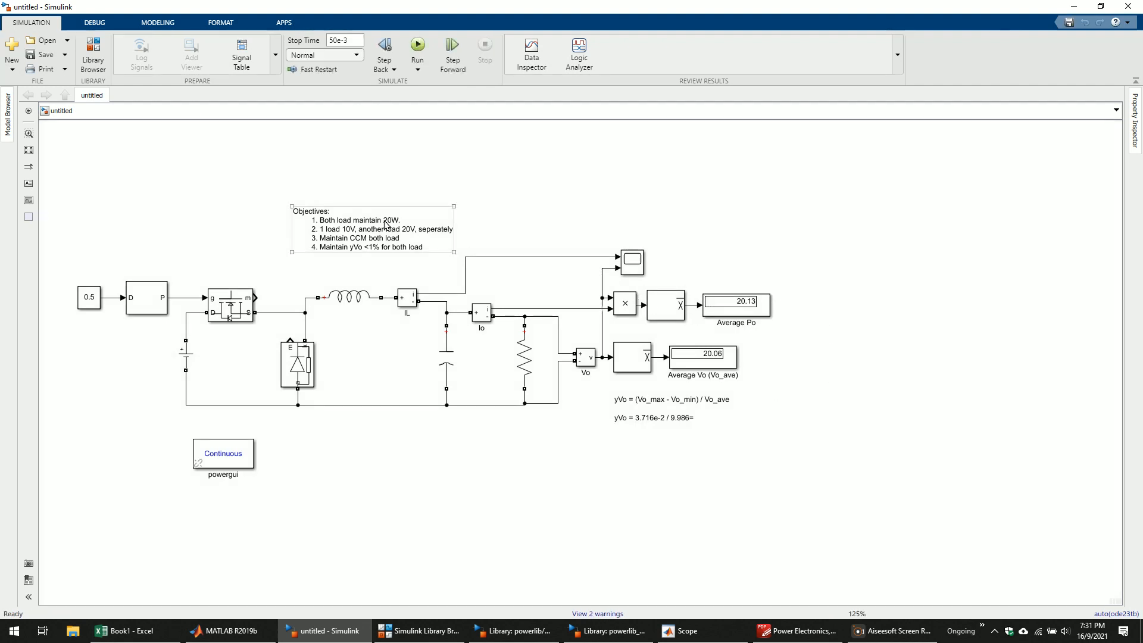
double_click(746, 314)
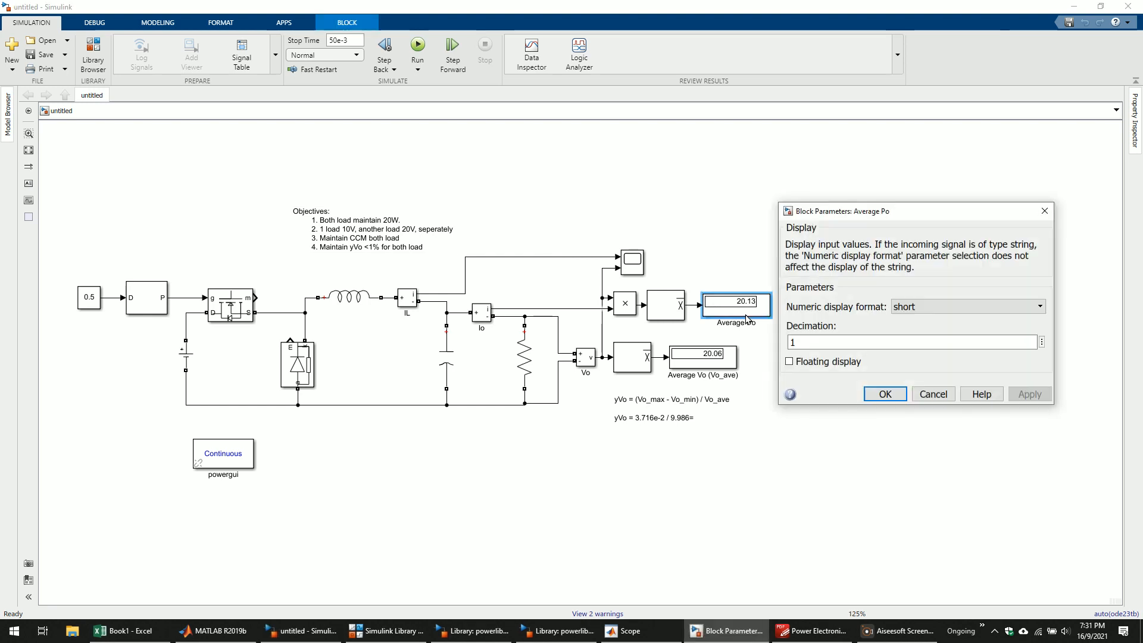
left_click(934, 394)
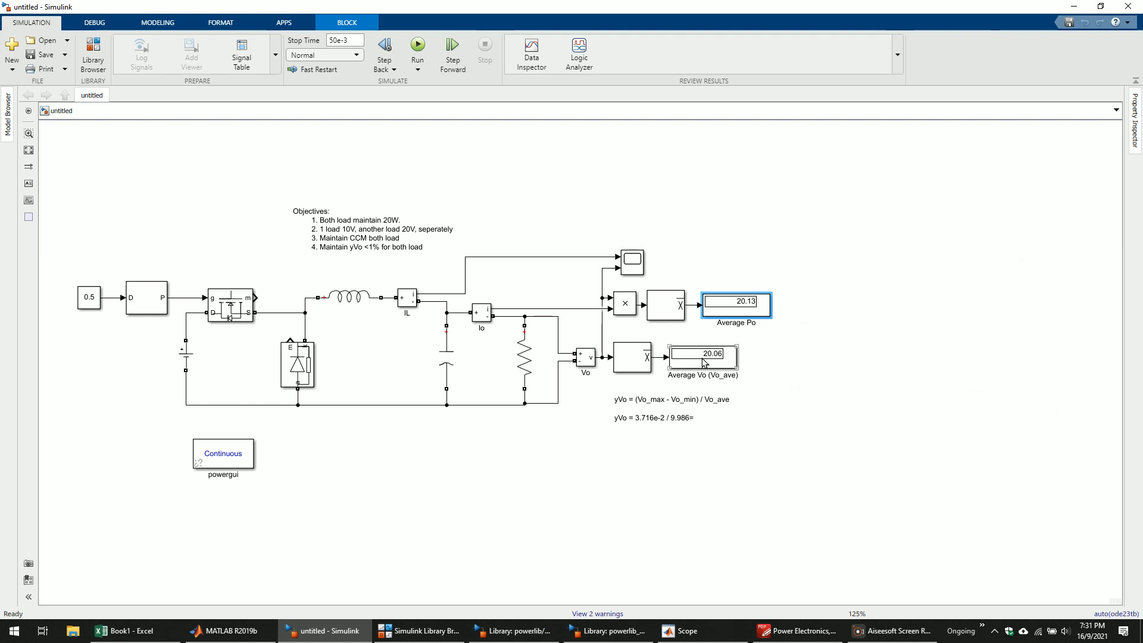
left_click(697, 353)
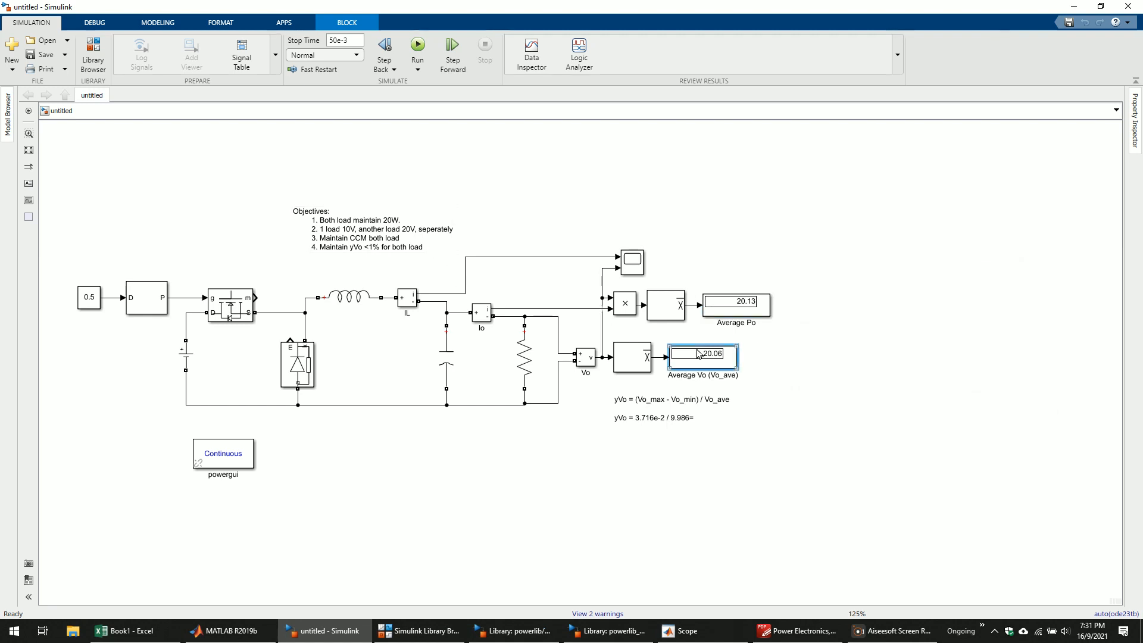
double_click(697, 353)
left_click(859, 447)
- Open the Scope, rescale its axes, and measure the IL trace with both cursors at its minimum points to check CCM
double_click(633, 262)
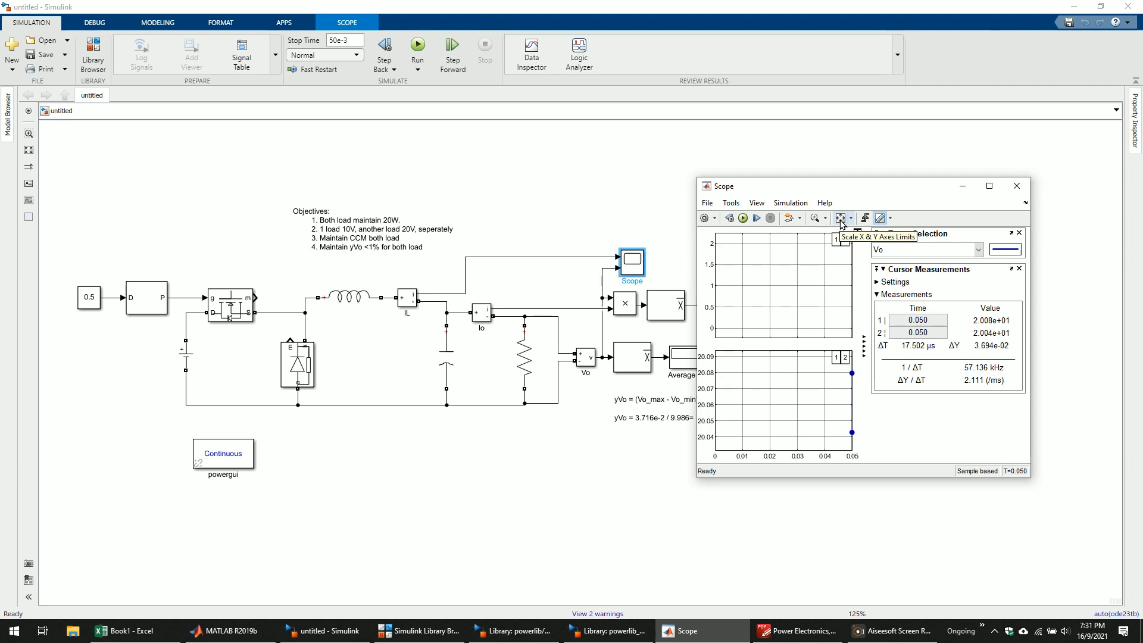
left_click(840, 220)
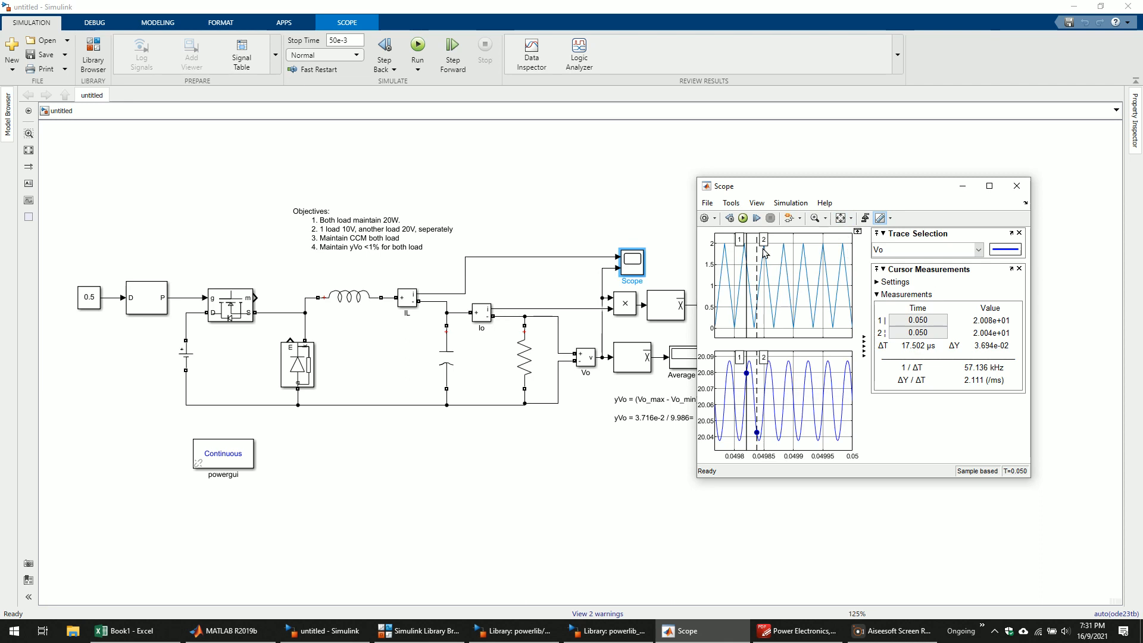
left_click_drag(763, 238, 817, 249)
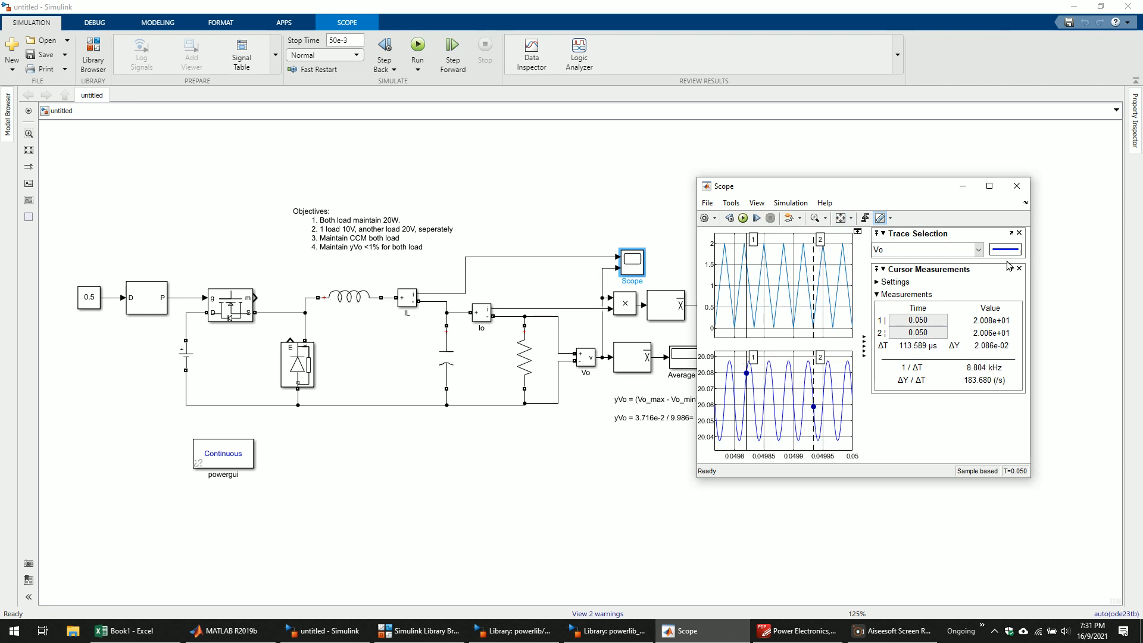
left_click(967, 254)
left_click(916, 263)
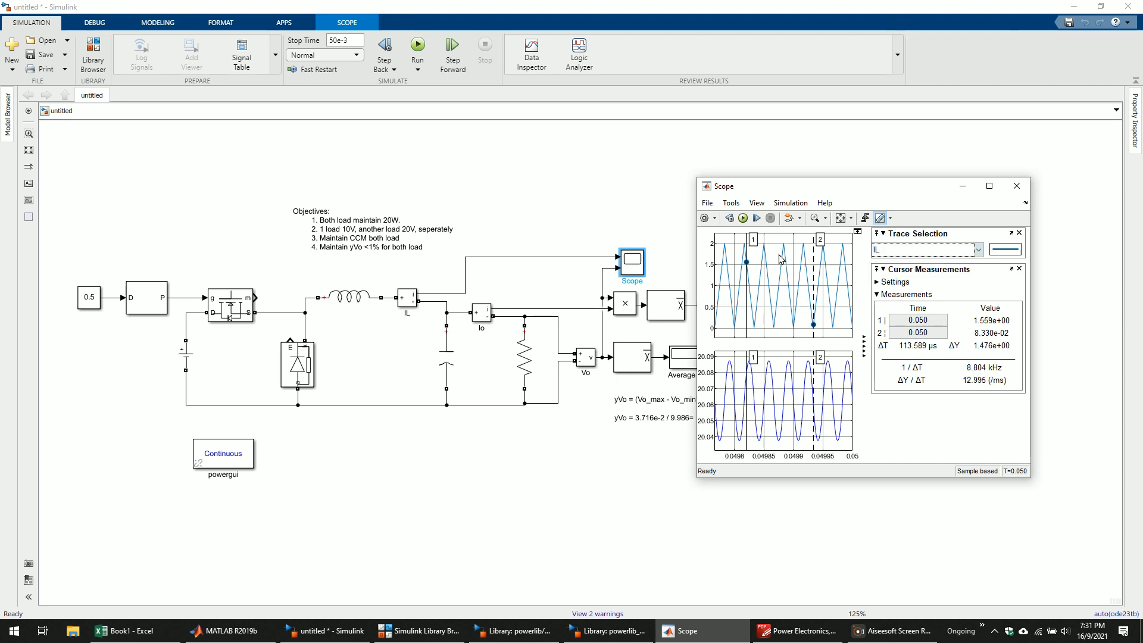
mouse_move(753, 239)
left_mouse_down()
mouse_move(765, 241)
mouse_move(747, 244)
mouse_move(754, 252)
left_mouse_up()
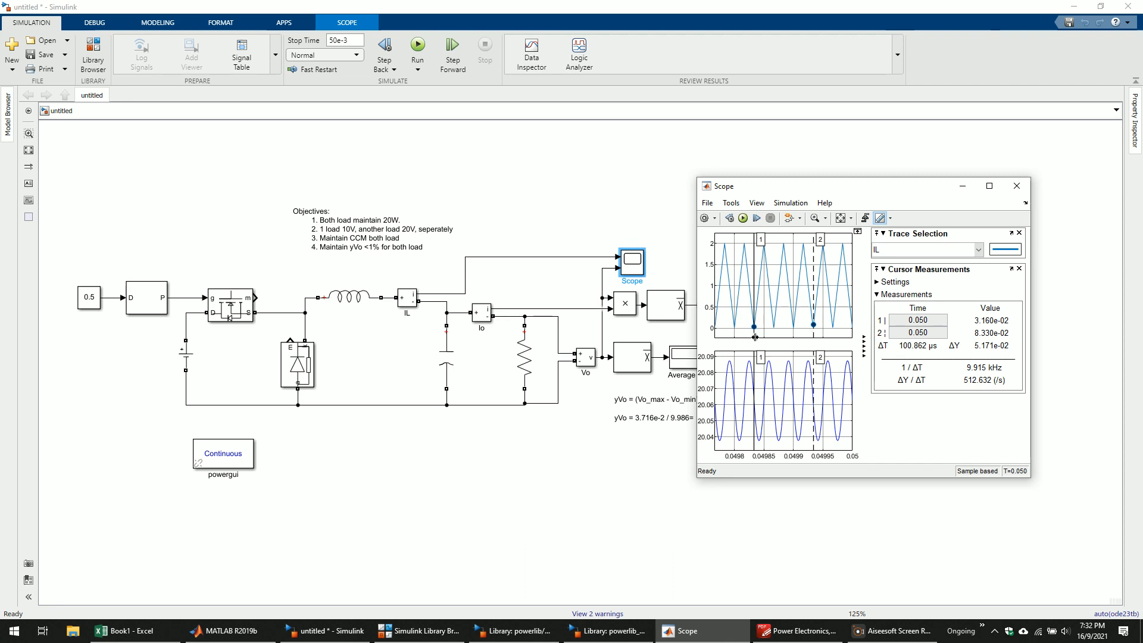
- Switch the measured trace to Vo and place the cursors on a neighbouring peak and trough to measure the ripple
left_click(928, 250)
left_click(931, 275)
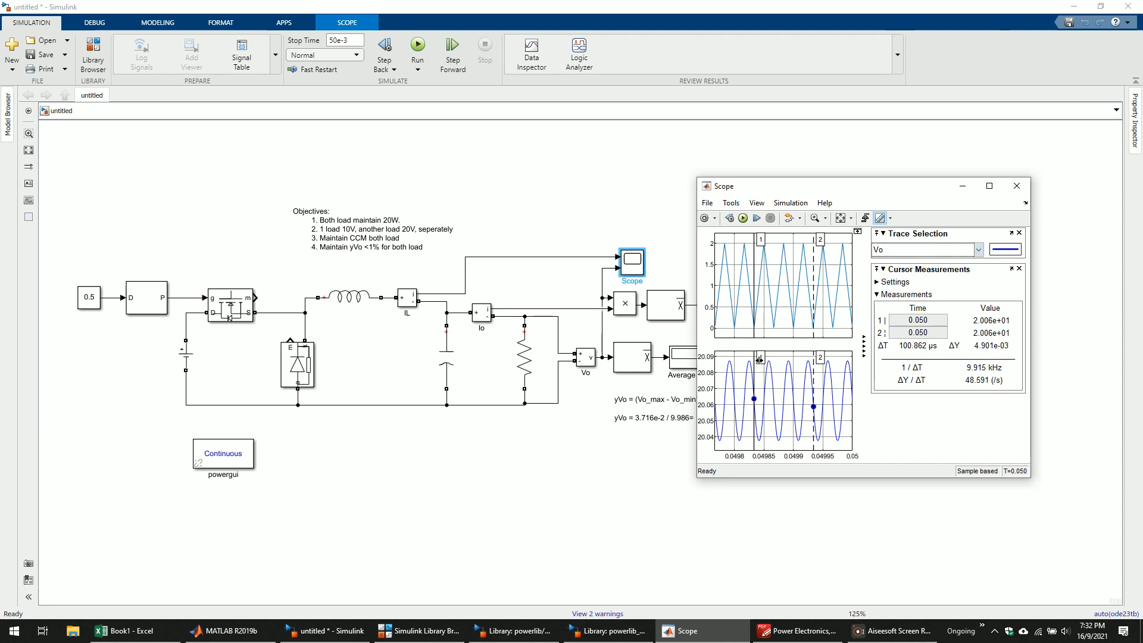
left_click_drag(759, 359, 749, 357)
left_click_drag(820, 357, 758, 368)
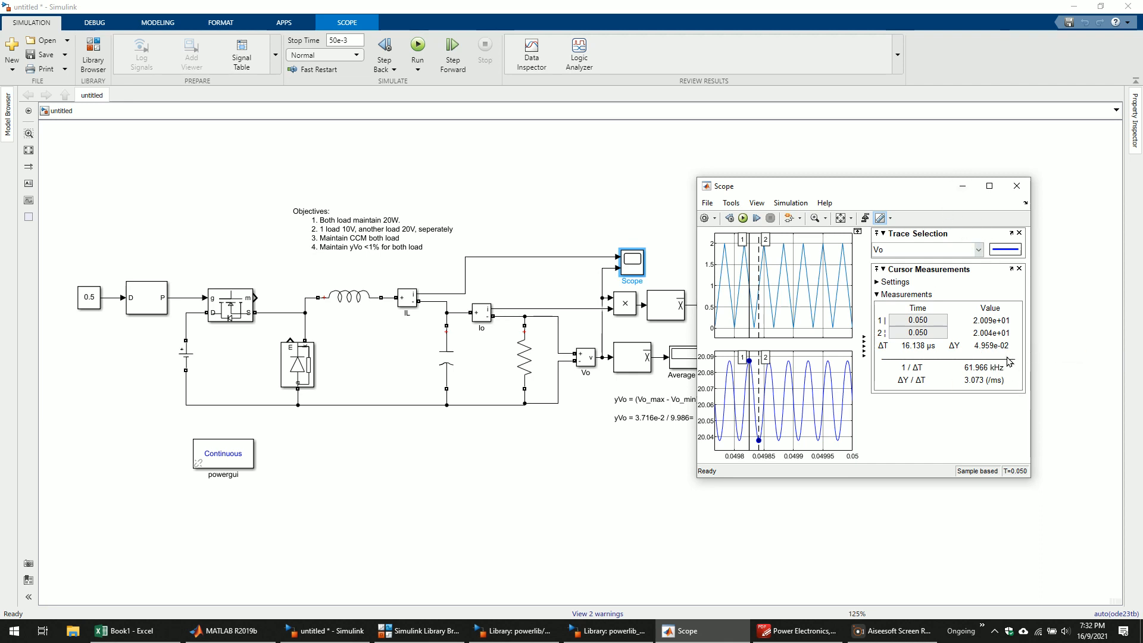
- Replace the ripple amplitude in the yVo calculation note with the Scope's ΔY value, 4.959e-2
left_click_drag(922, 189, 410, 201)
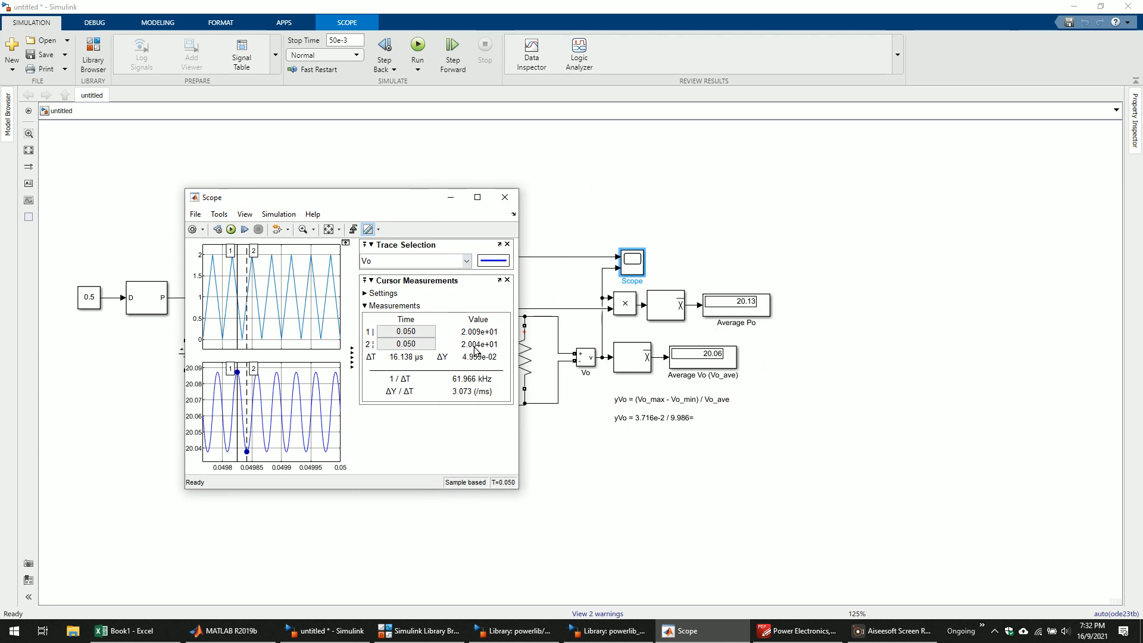
left_click(689, 419)
double_click(649, 418)
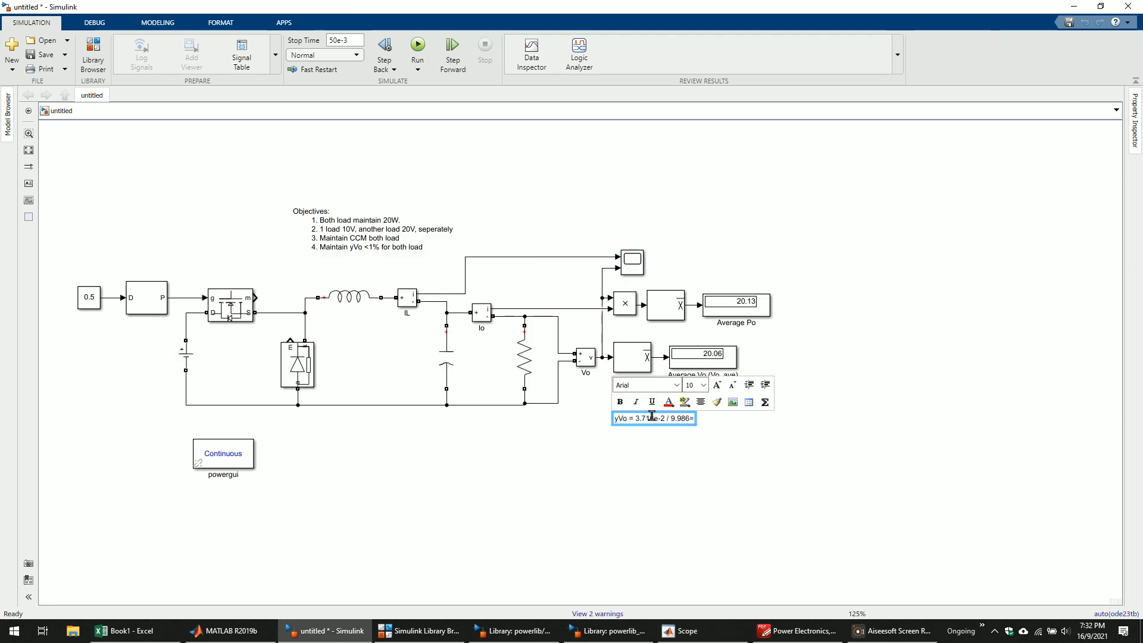
left_click_drag(665, 419, 639, 420)
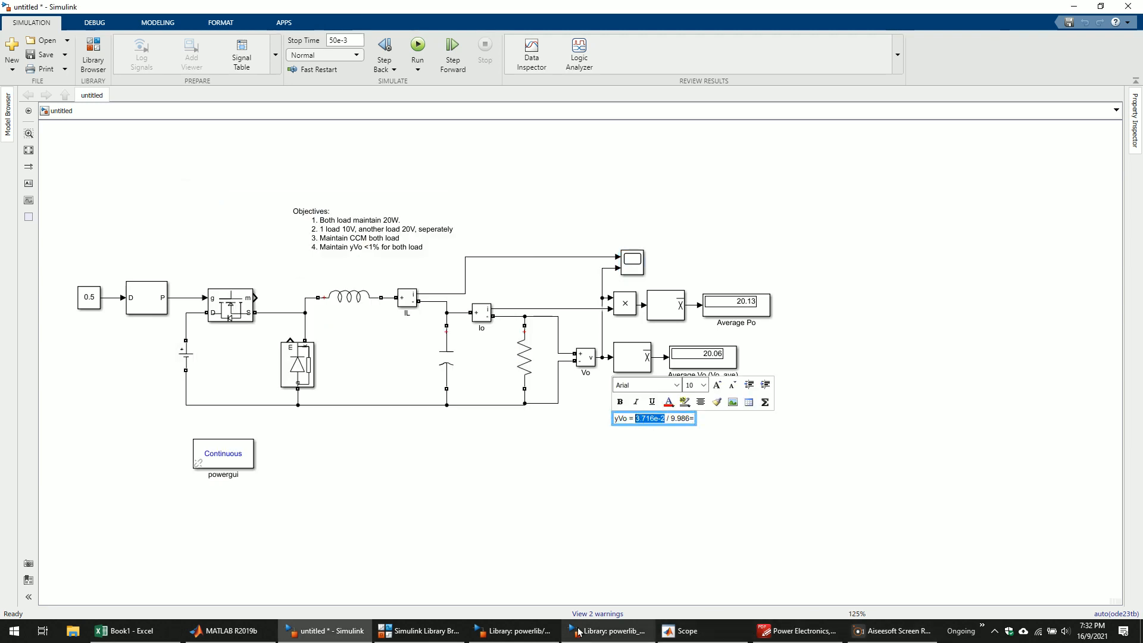
left_click(707, 638)
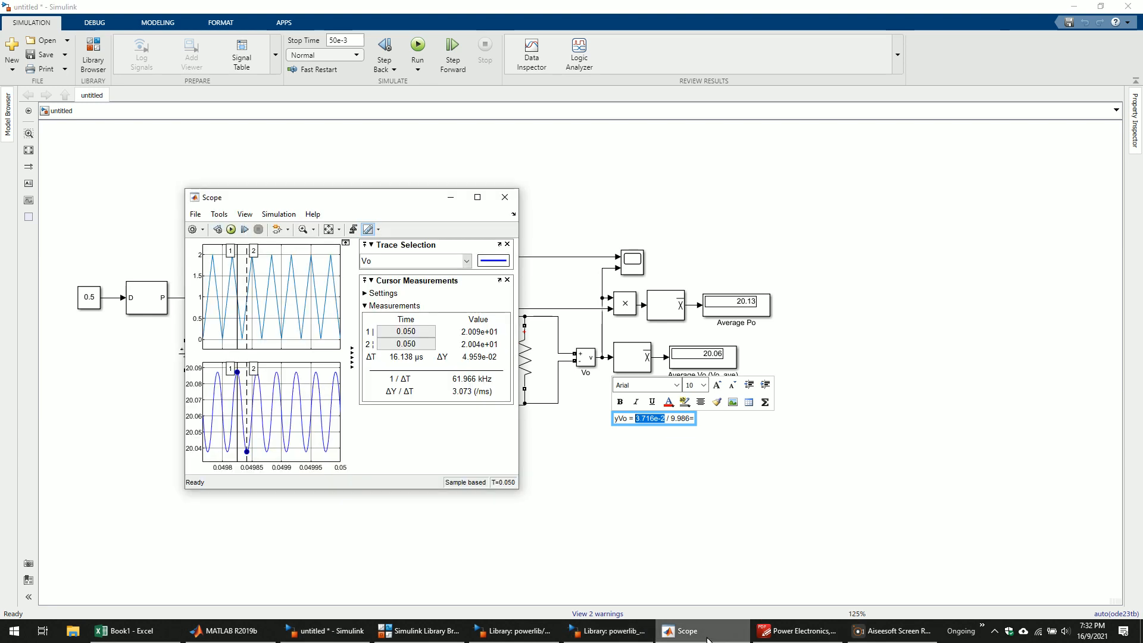
left_click(707, 638)
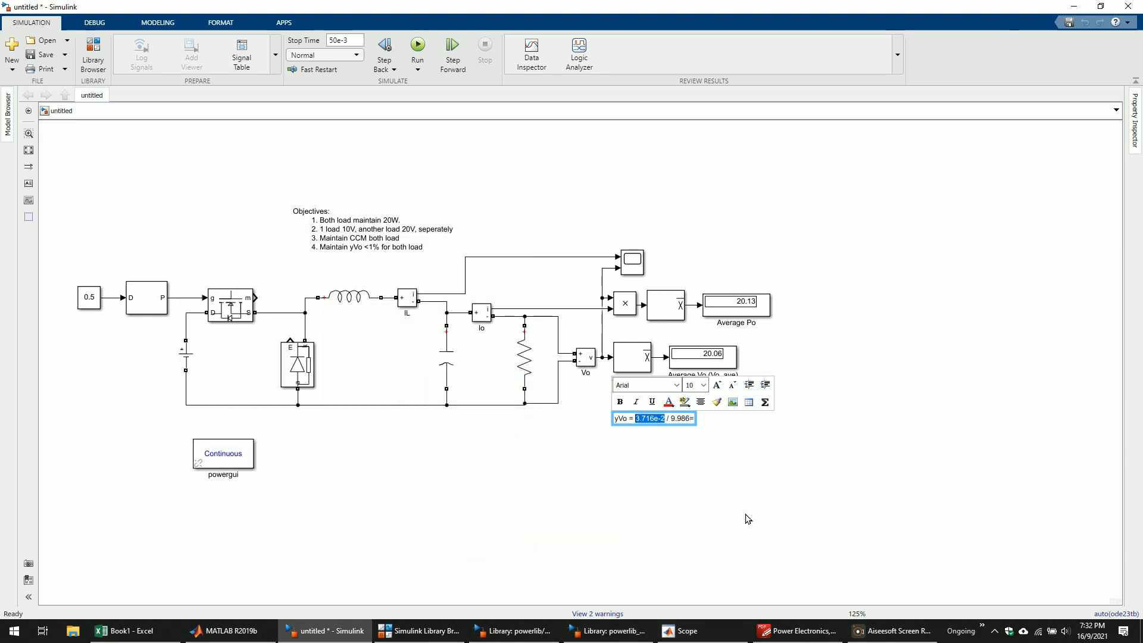
left_click(651, 418)
left_click_drag(653, 419, 639, 418)
type("49")
key("BackSpace")
type(".959")
- Replace the average voltage in the yVo calculation note with 20.06 and add the *100 percentage factor
left_click_drag(679, 418, 689, 418)
type("20.06")
type("*100")
key("Escape")
left_click(668, 480)
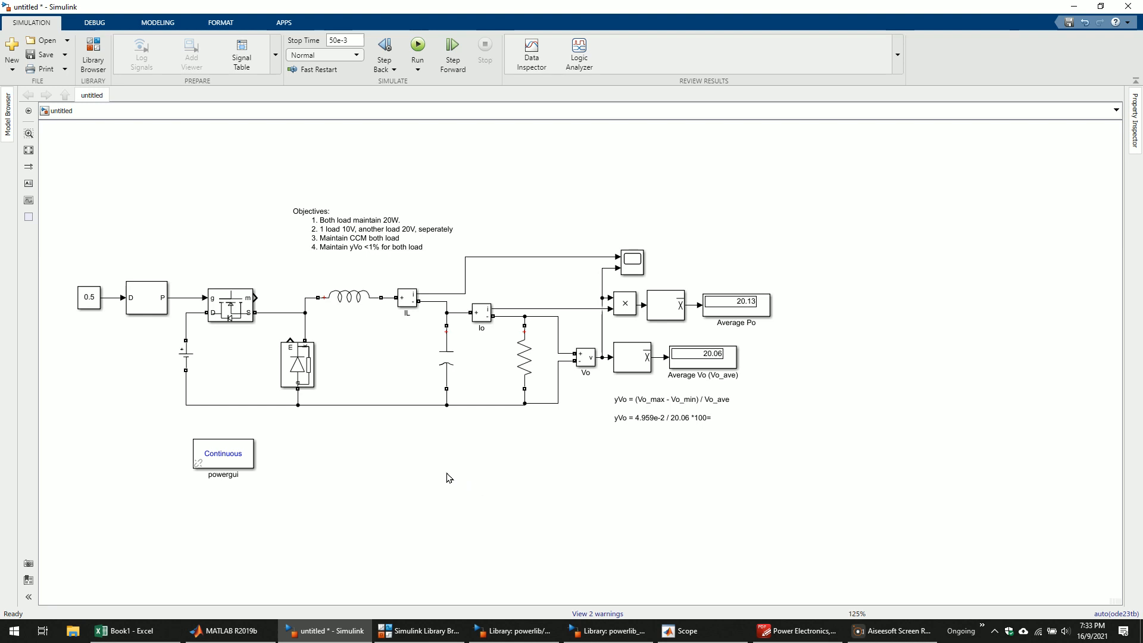
- Fit the whole circuit in view and save the model
key("space")
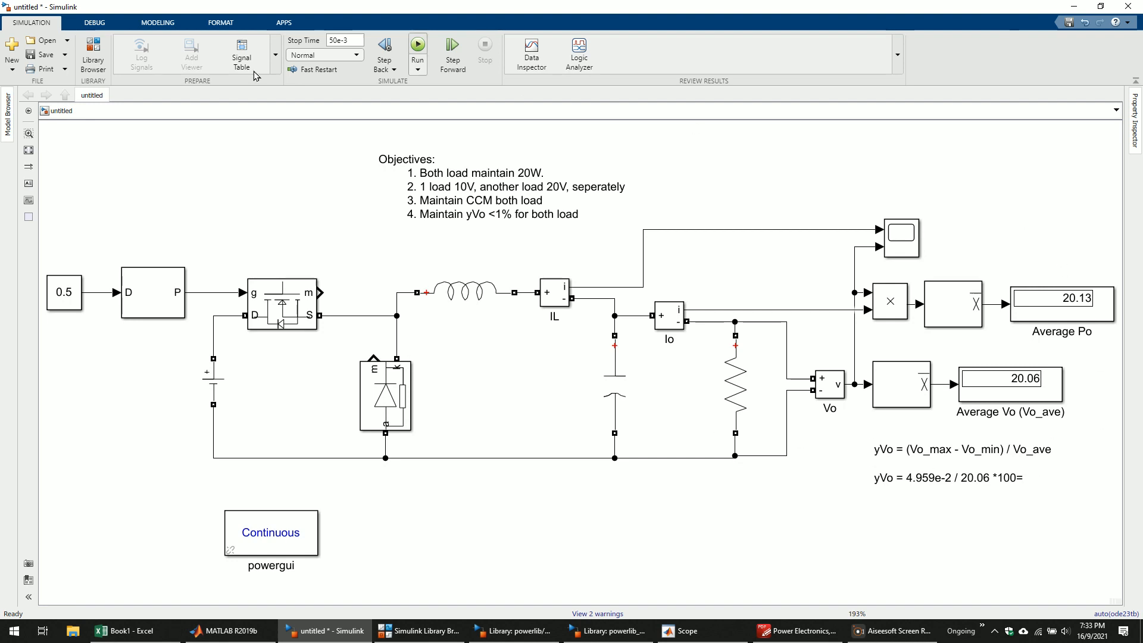
scroll(485, 371, "down", 5)
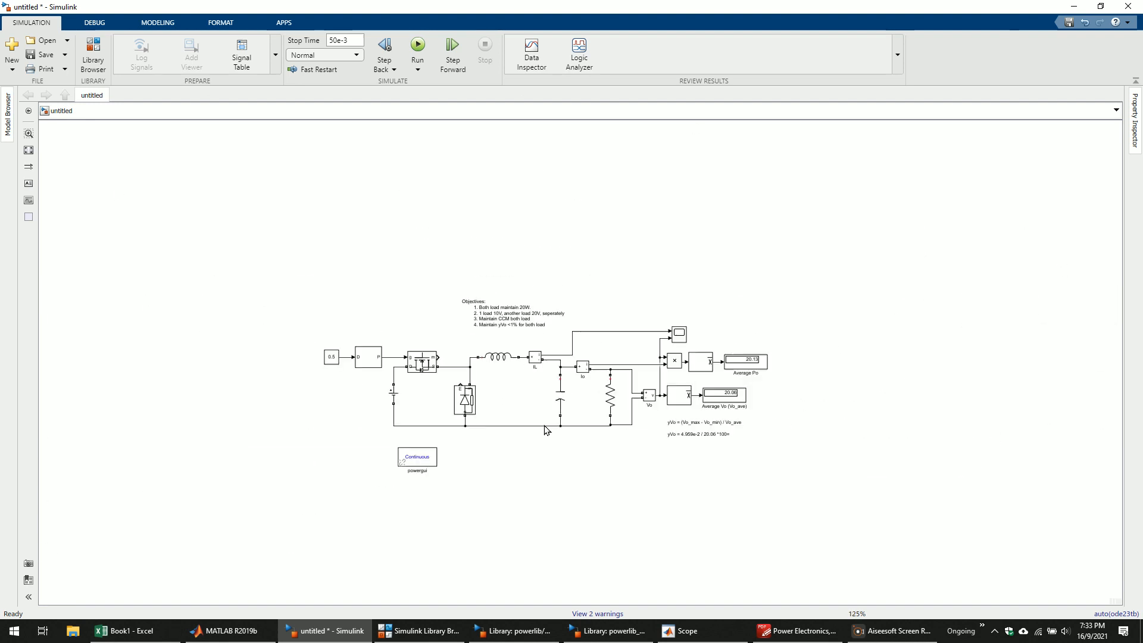
left_click(50, 57)
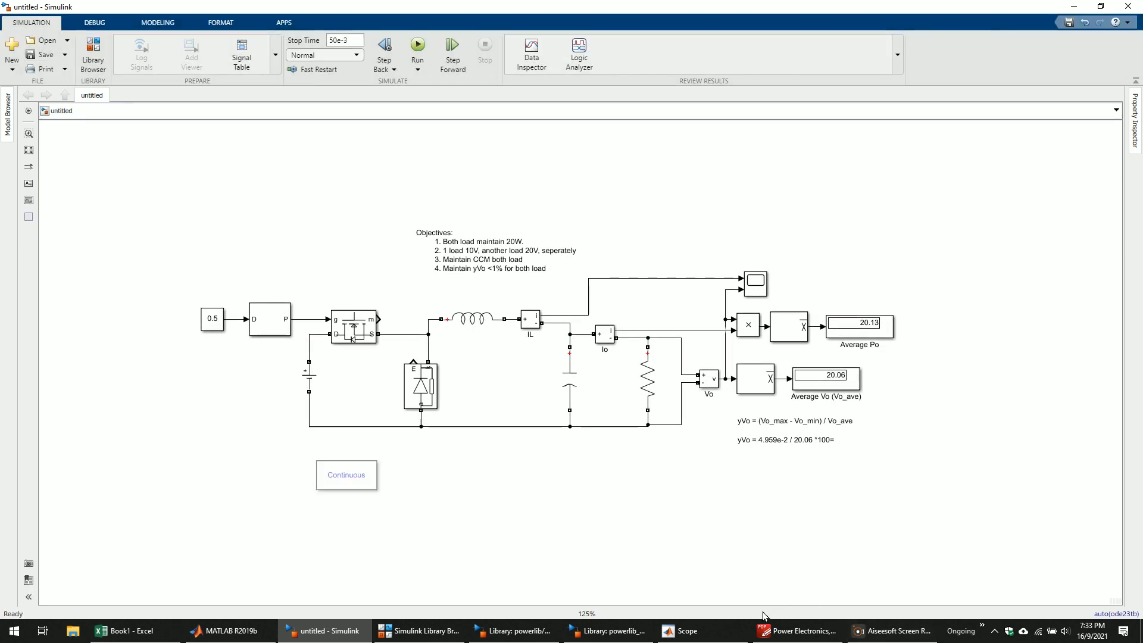